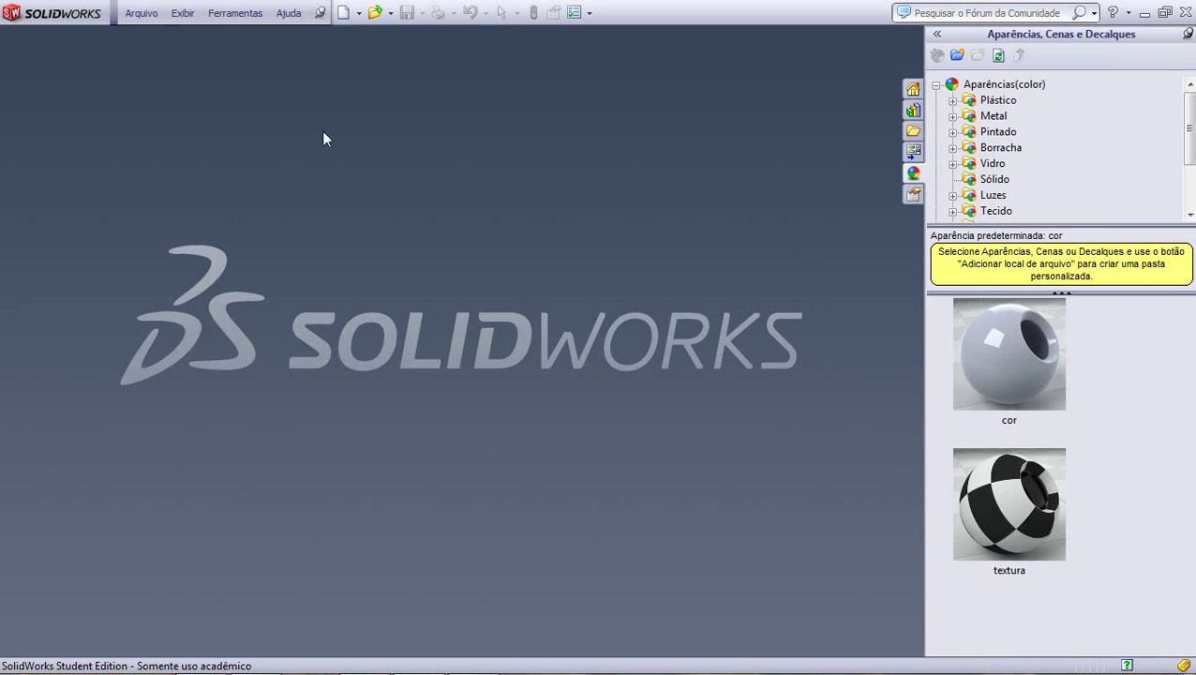
Create a new part document from the Peça template.
{"action": "left_click", "coordinate": [137, 15]}
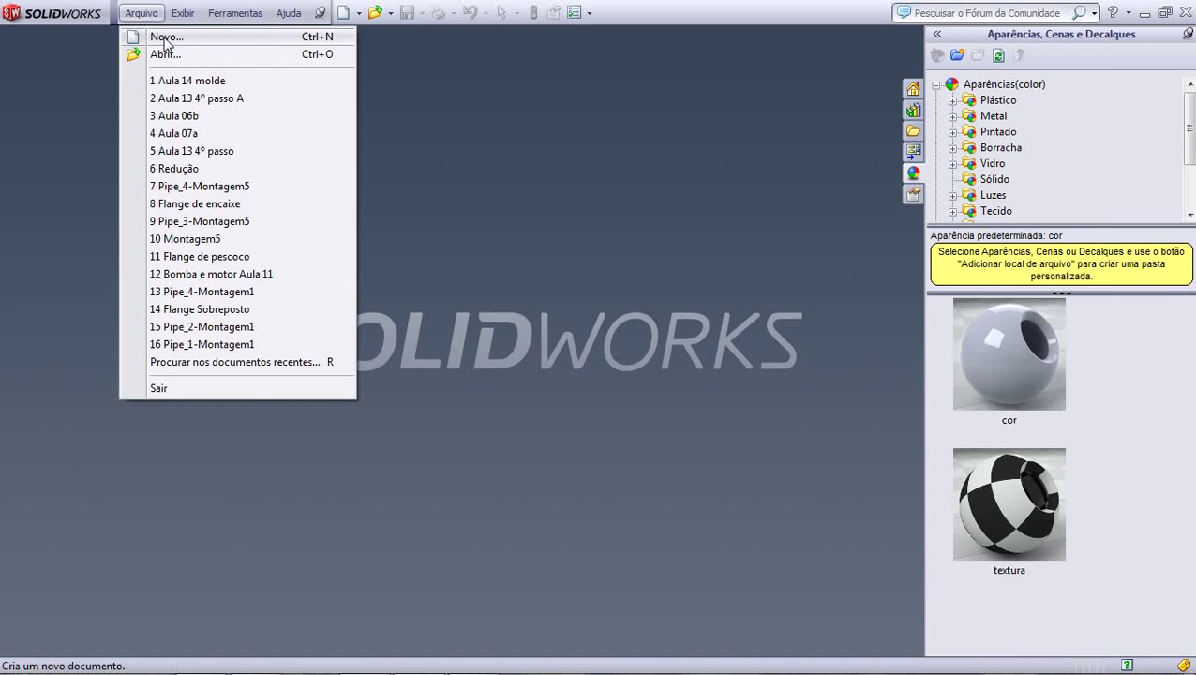
{"action": "left_click", "coordinate": [165, 38]}
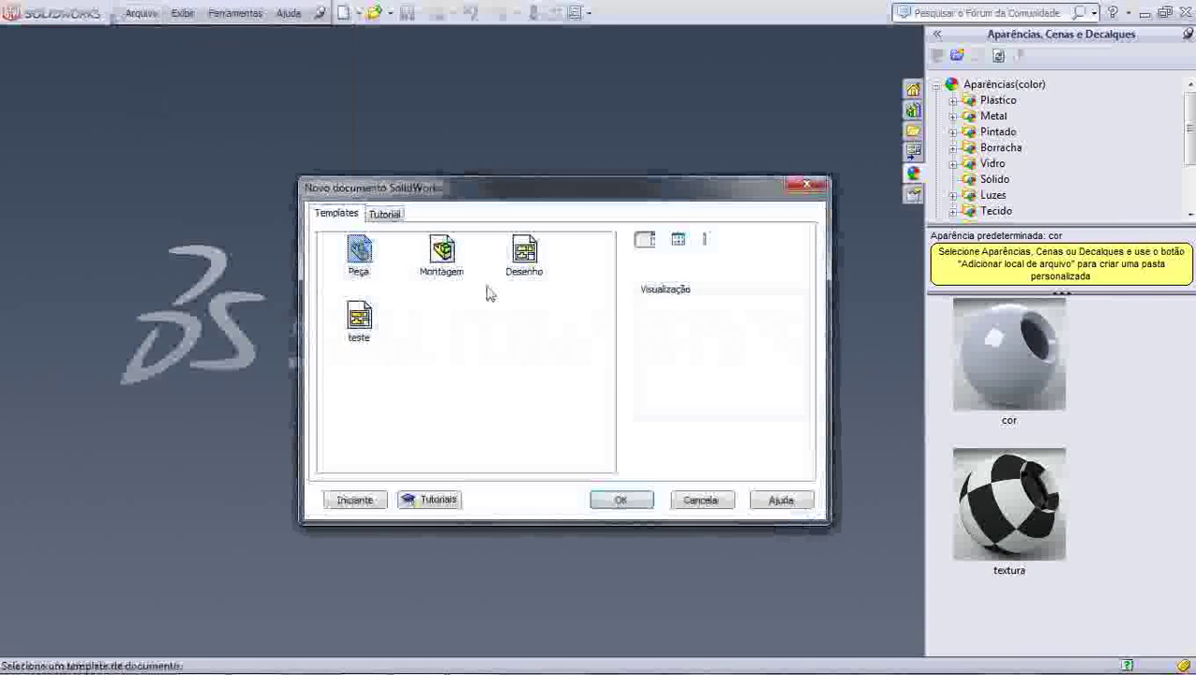
{"action": "left_click", "coordinate": [362, 257]}
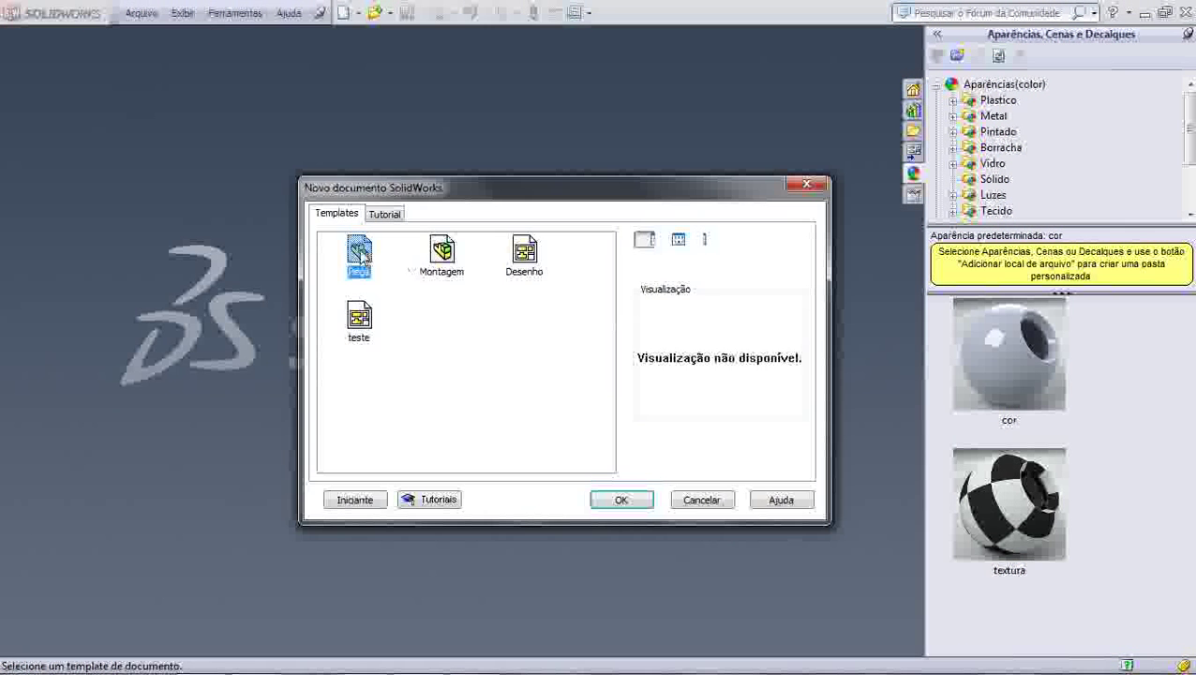
{"action": "left_click", "coordinate": [621, 501]}
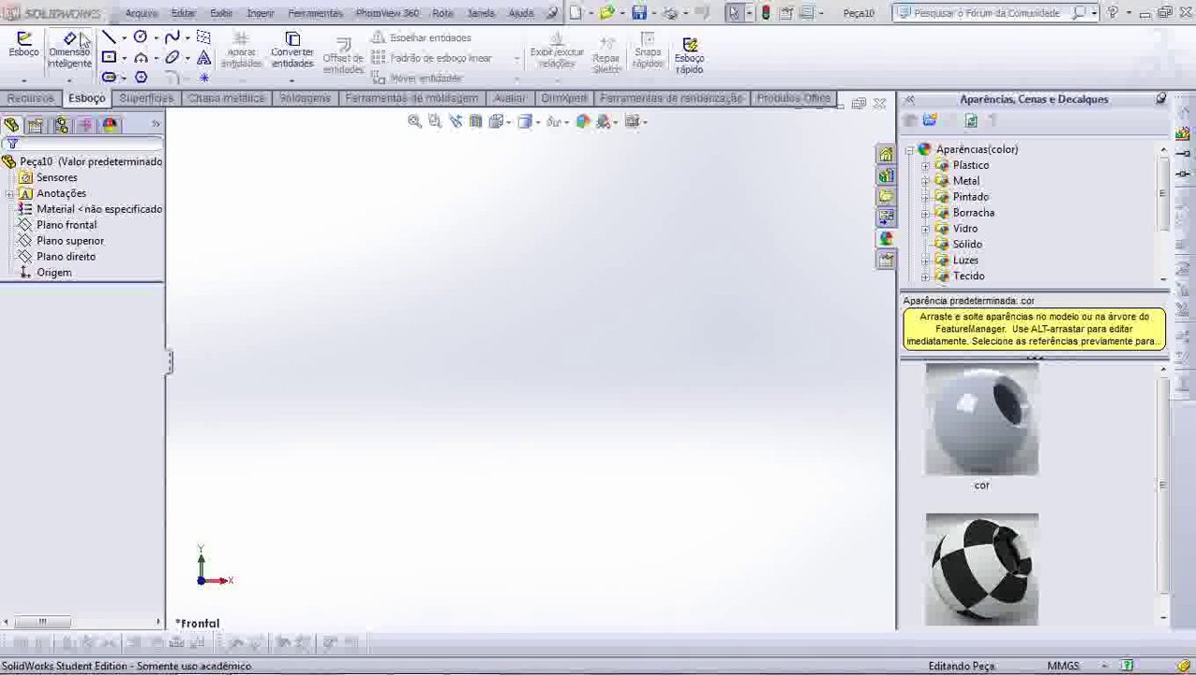
Start a sketch on the top plane (Plano superior) viewed from above.
{"action": "left_click", "coordinate": [66, 225]}
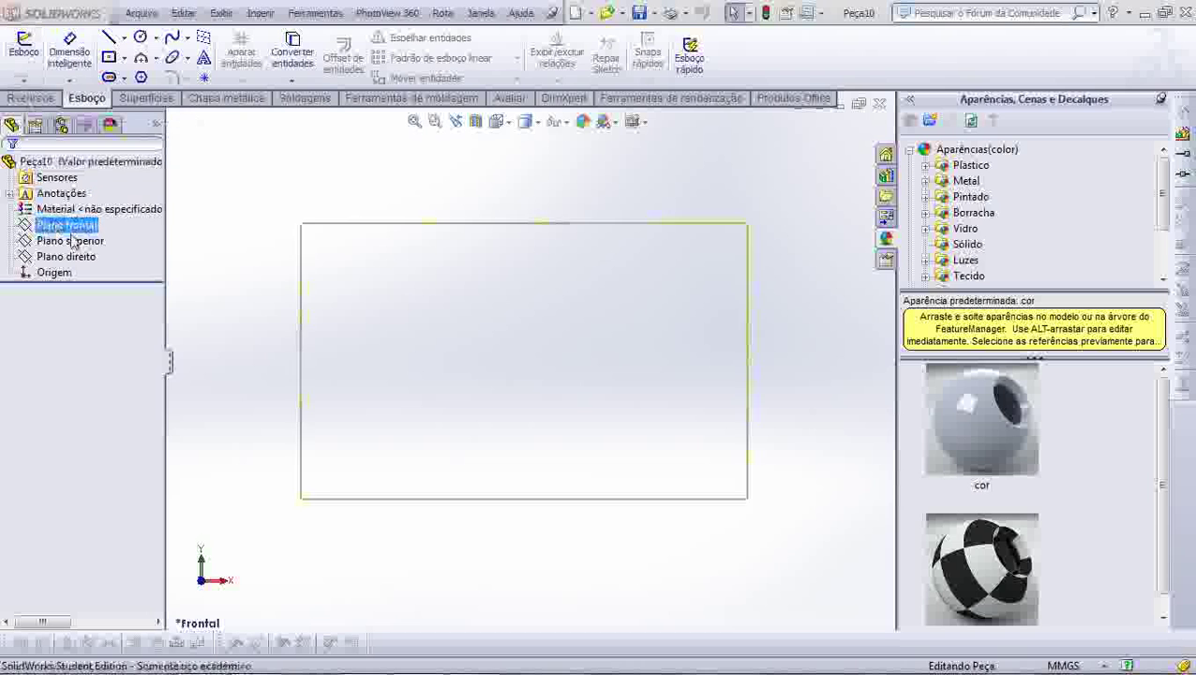
{"action": "left_click", "coordinate": [71, 241]}
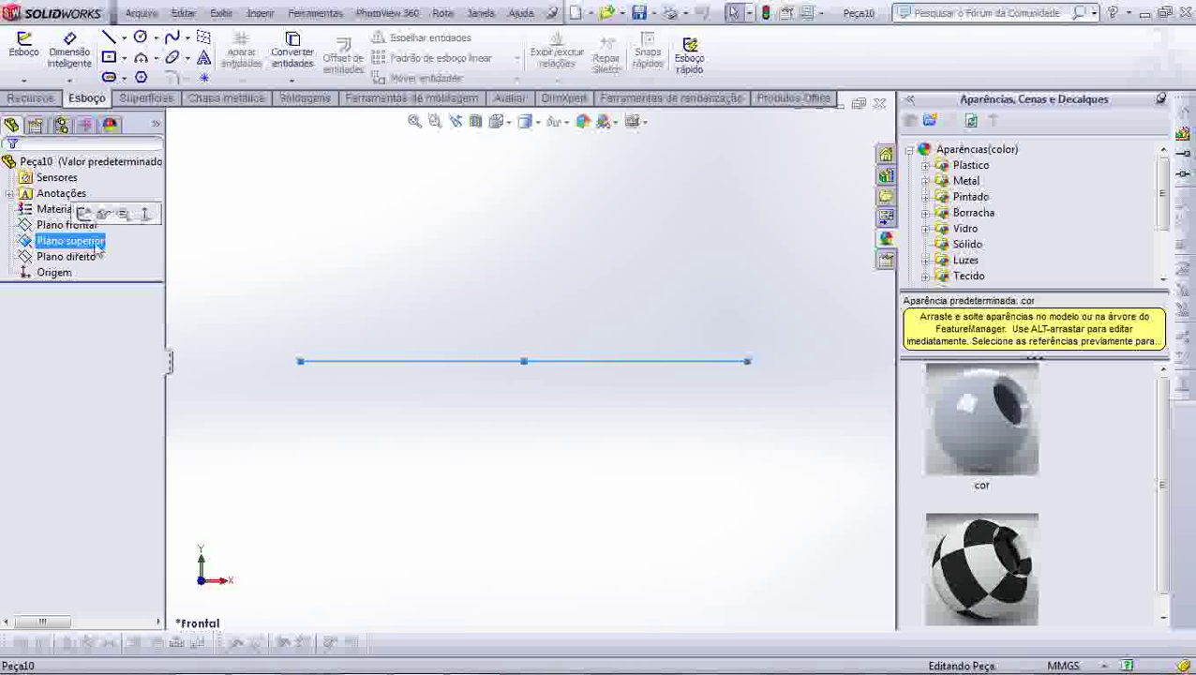
{"action": "left_click", "coordinate": [501, 123]}
{"action": "left_click", "coordinate": [526, 148]}
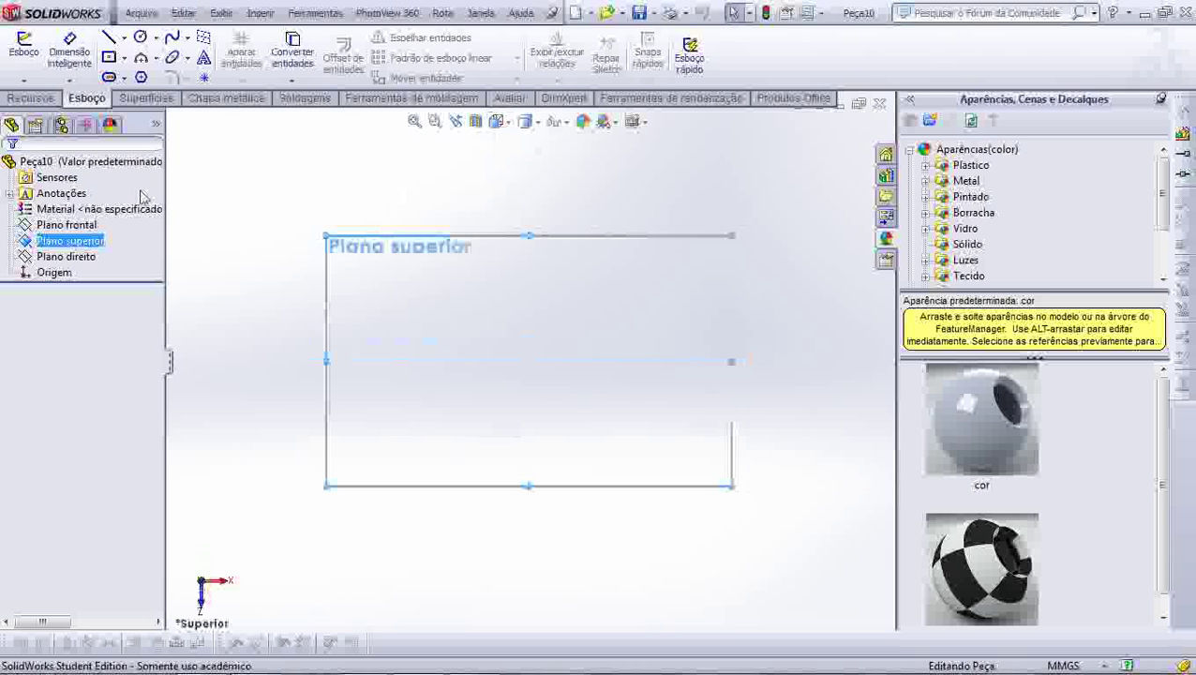
{"action": "left_click", "coordinate": [26, 56]}
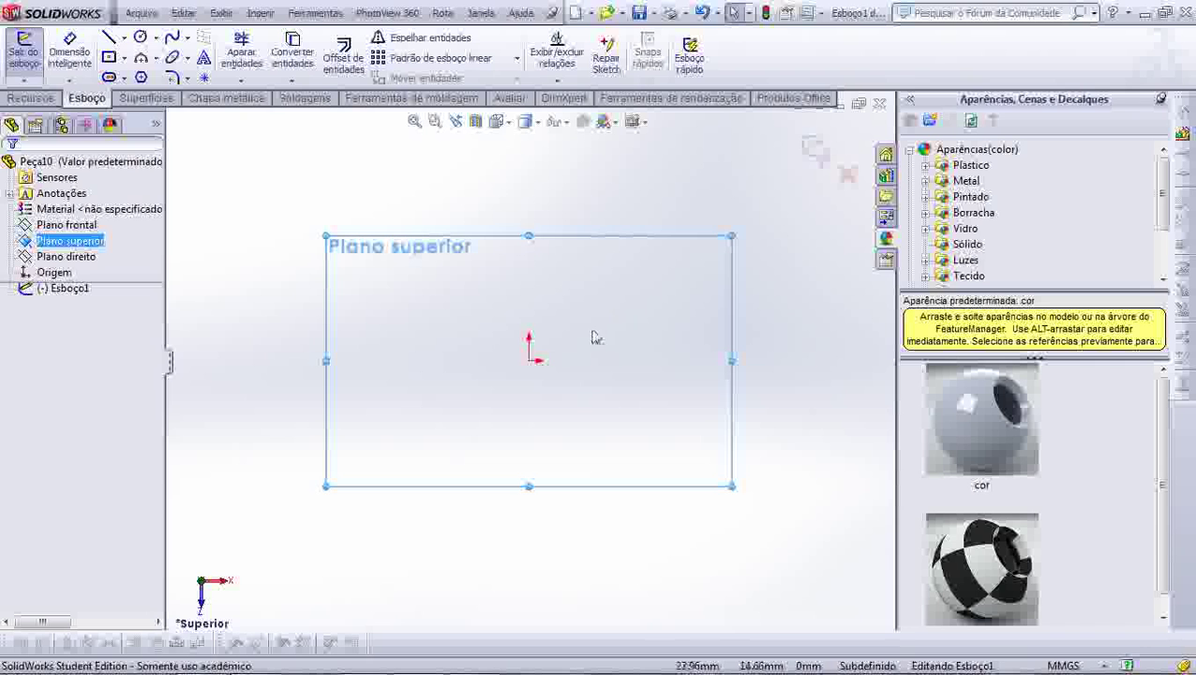
Draw a centre rectangle anchored at the origin.
{"action": "left_click", "coordinate": [109, 58]}
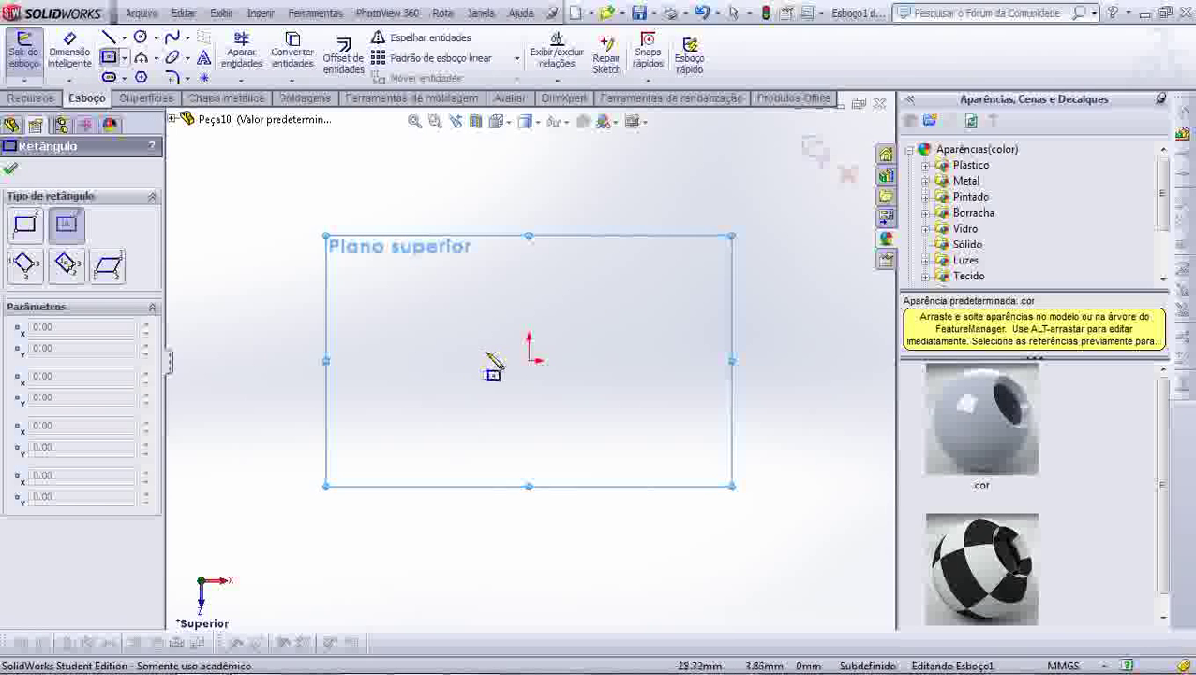
{"action": "left_click", "coordinate": [529, 361]}
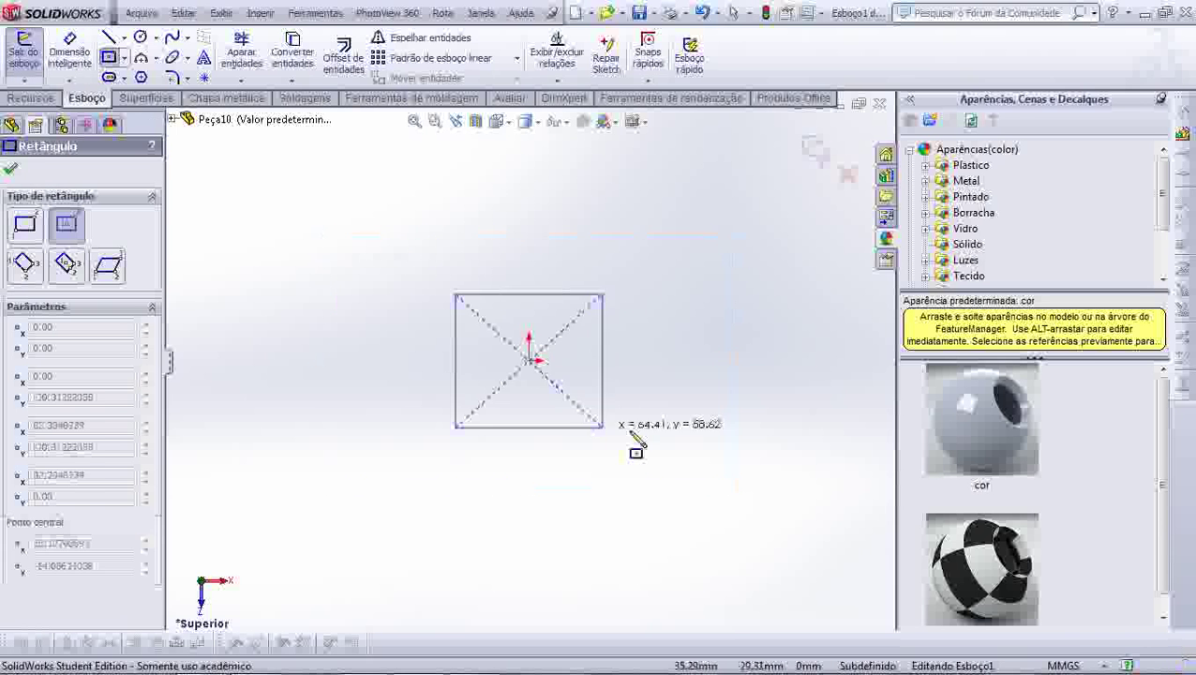
{"action": "left_click", "coordinate": [739, 464]}
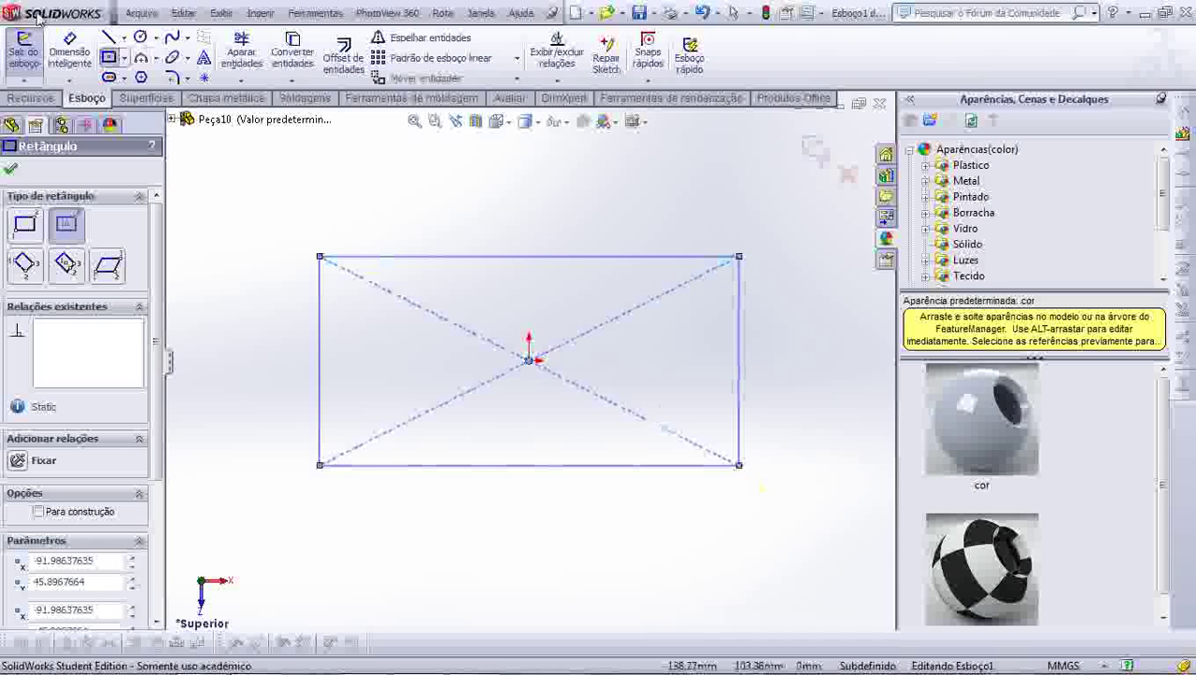
Dimension the rectangle 100 mm wide and 50 mm tall.
{"action": "left_click", "coordinate": [69, 52]}
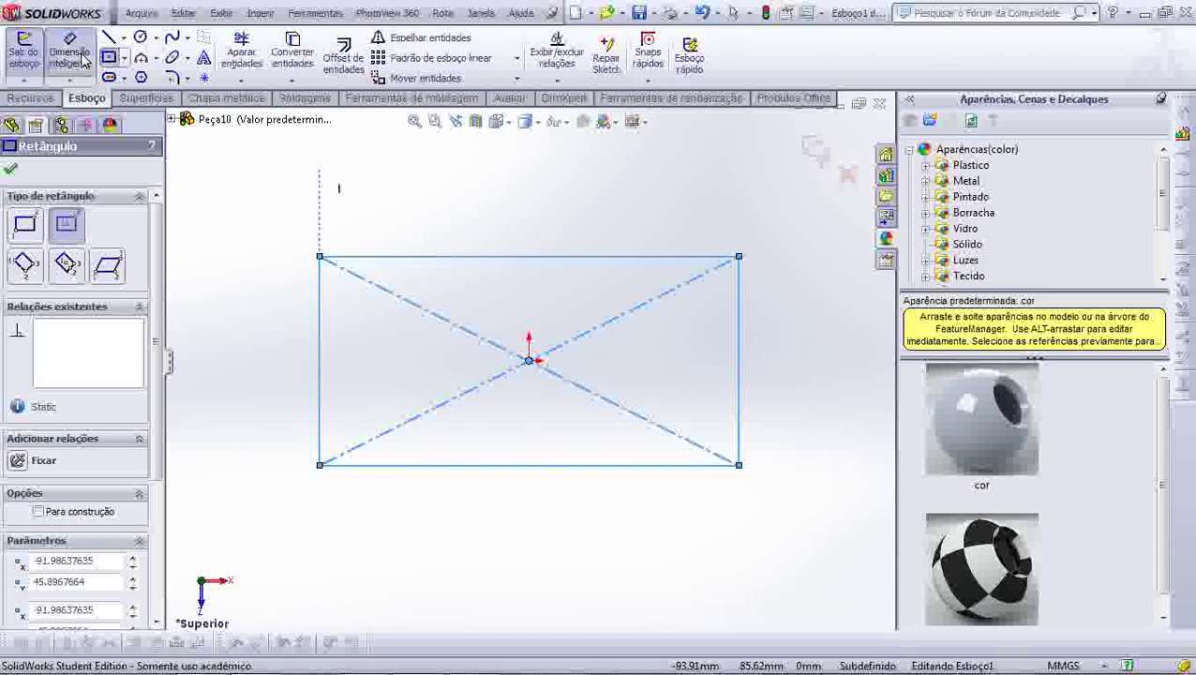
{"action": "left_click", "coordinate": [518, 257]}
{"action": "left_click", "coordinate": [536, 187]}
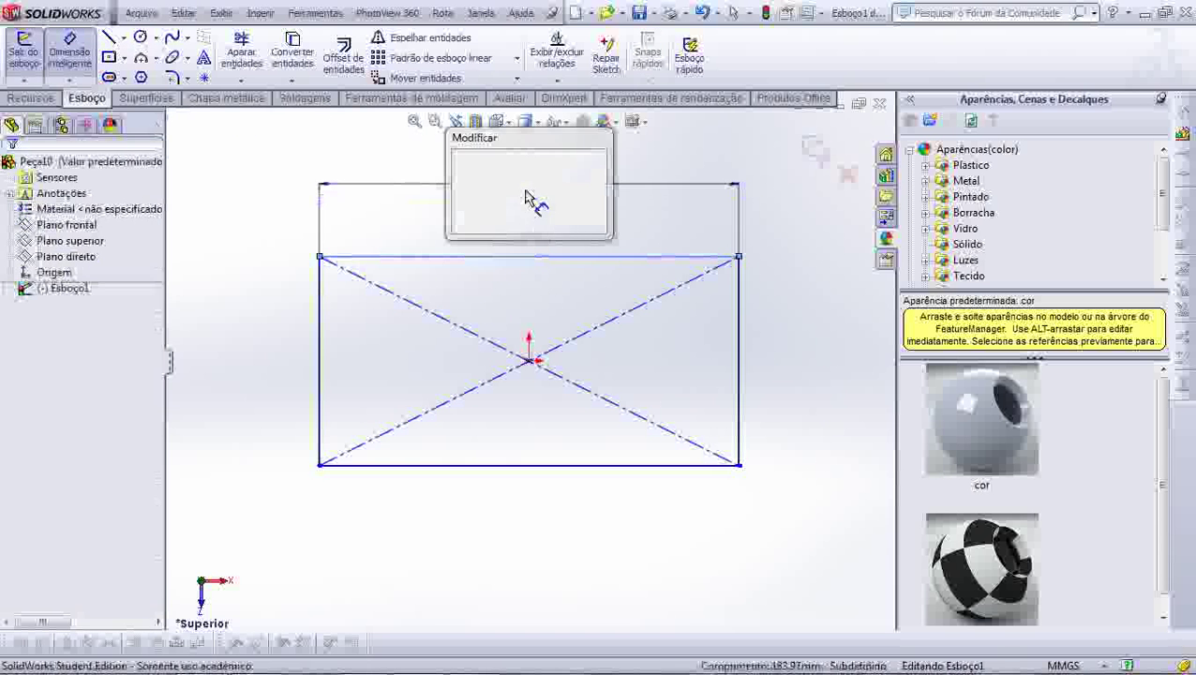
{"action": "type", "text": "100"}
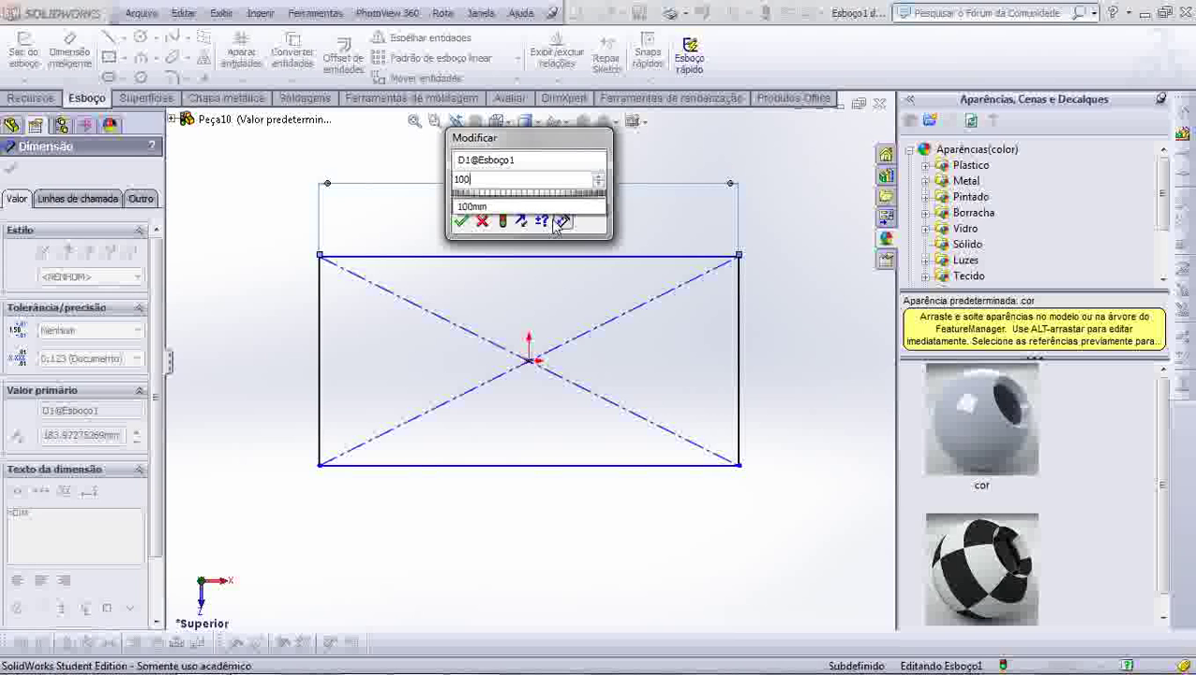
{"action": "left_click", "coordinate": [460, 220]}
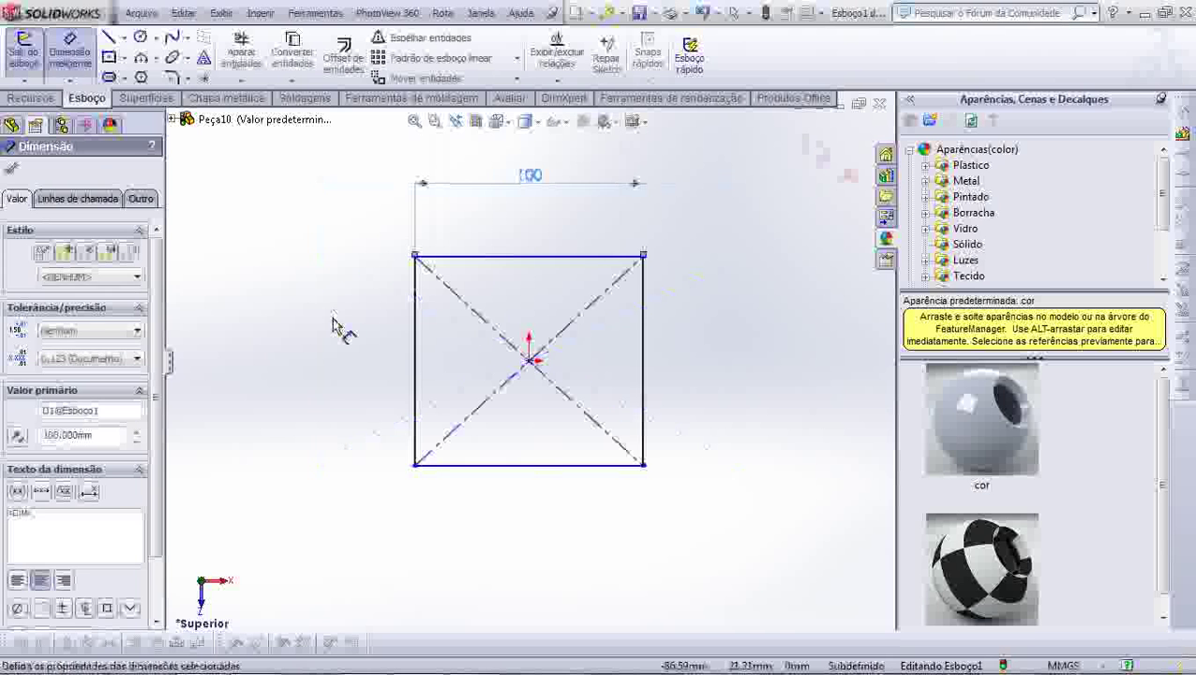
{"action": "left_click", "coordinate": [414, 356]}
{"action": "left_click", "coordinate": [323, 375]}
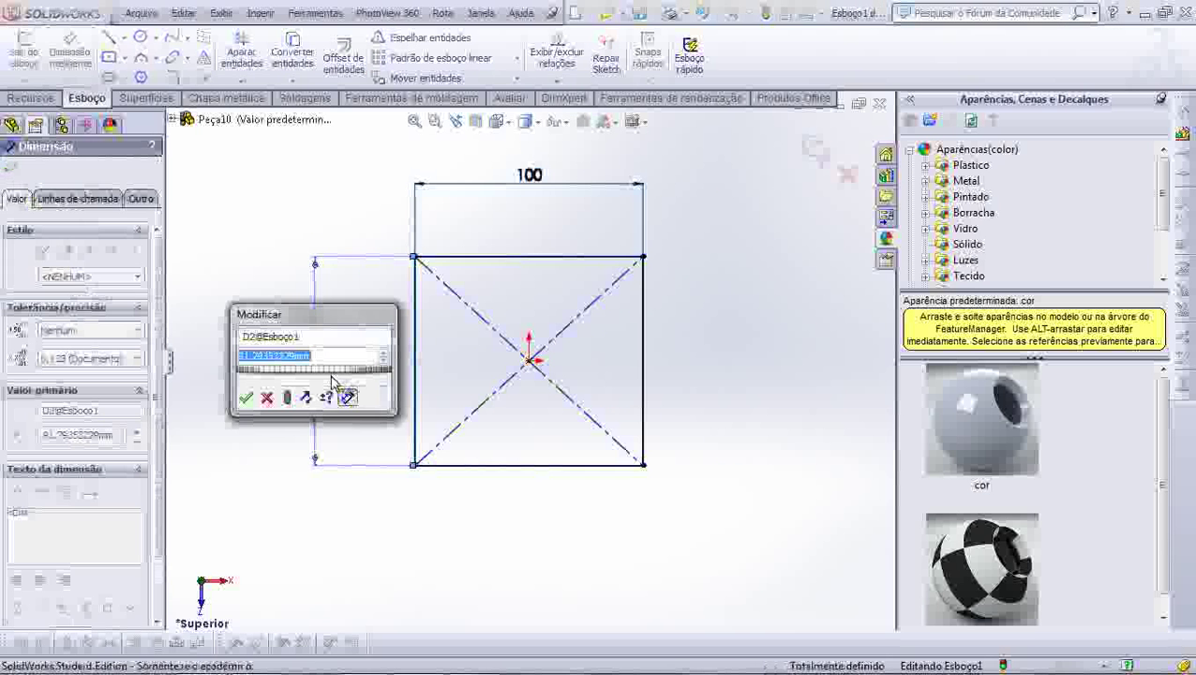
{"action": "type", "text": "50"}
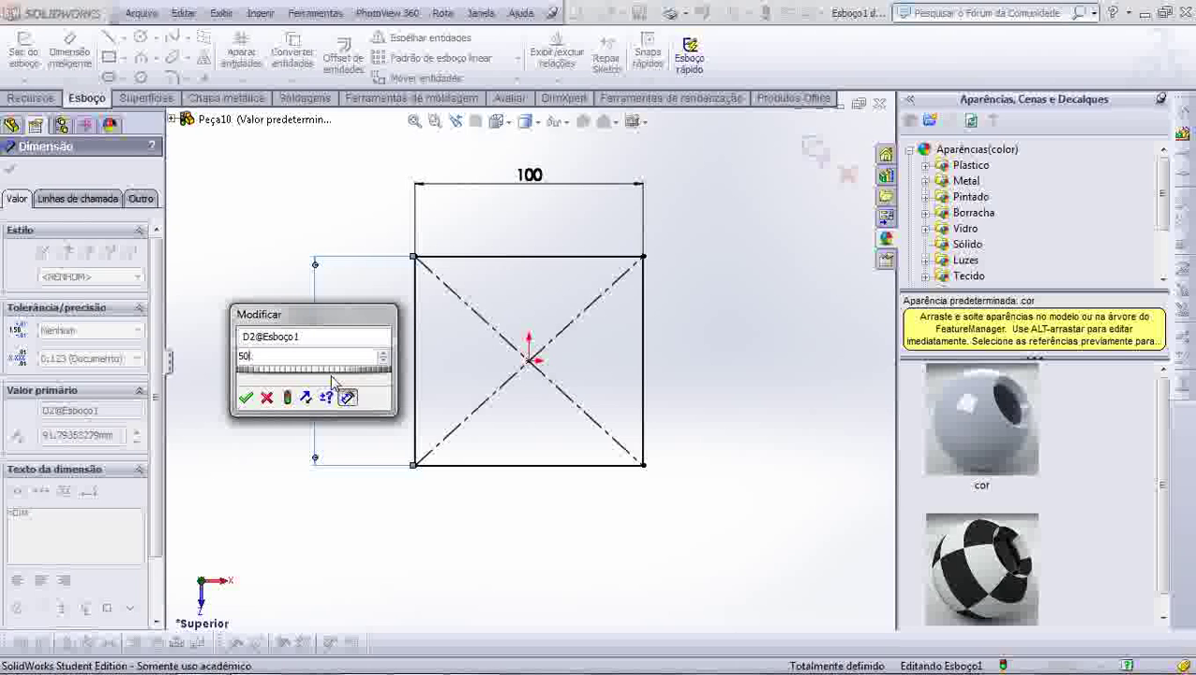
{"action": "left_click", "coordinate": [246, 399]}
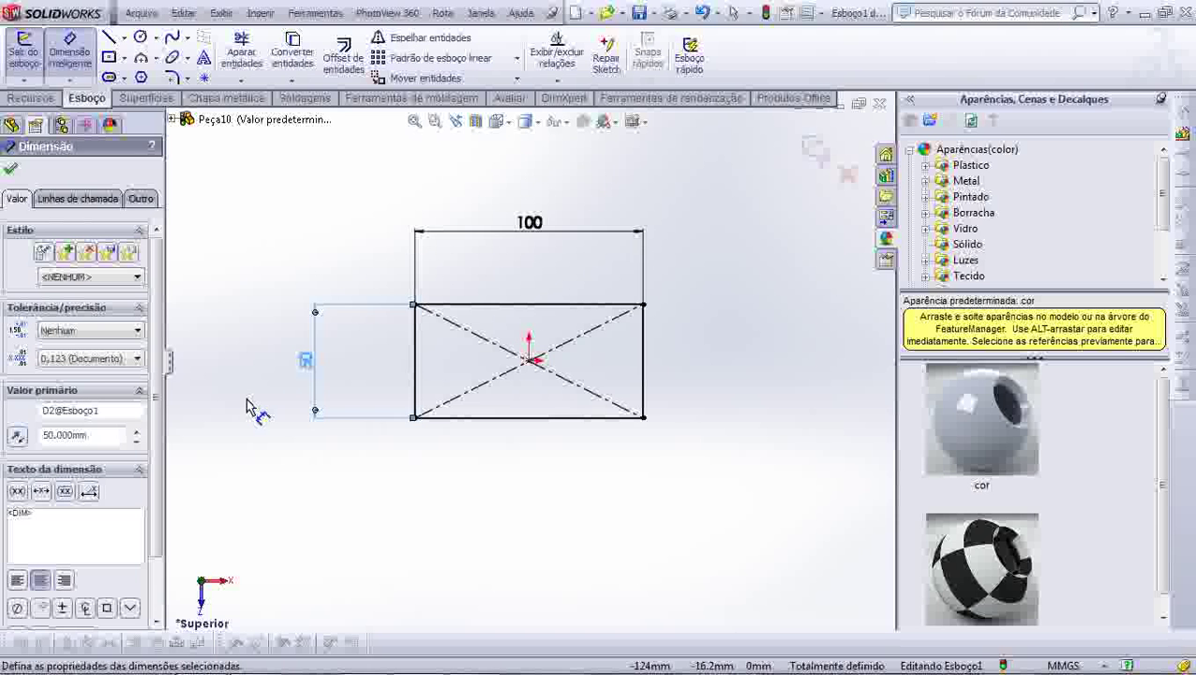
{"action": "scroll", "coordinate": [562, 379], "scroll_direction": "down", "scroll_amount": 4}
{"action": "scroll", "coordinate": [518, 365], "scroll_direction": "up", "scroll_amount": 2}
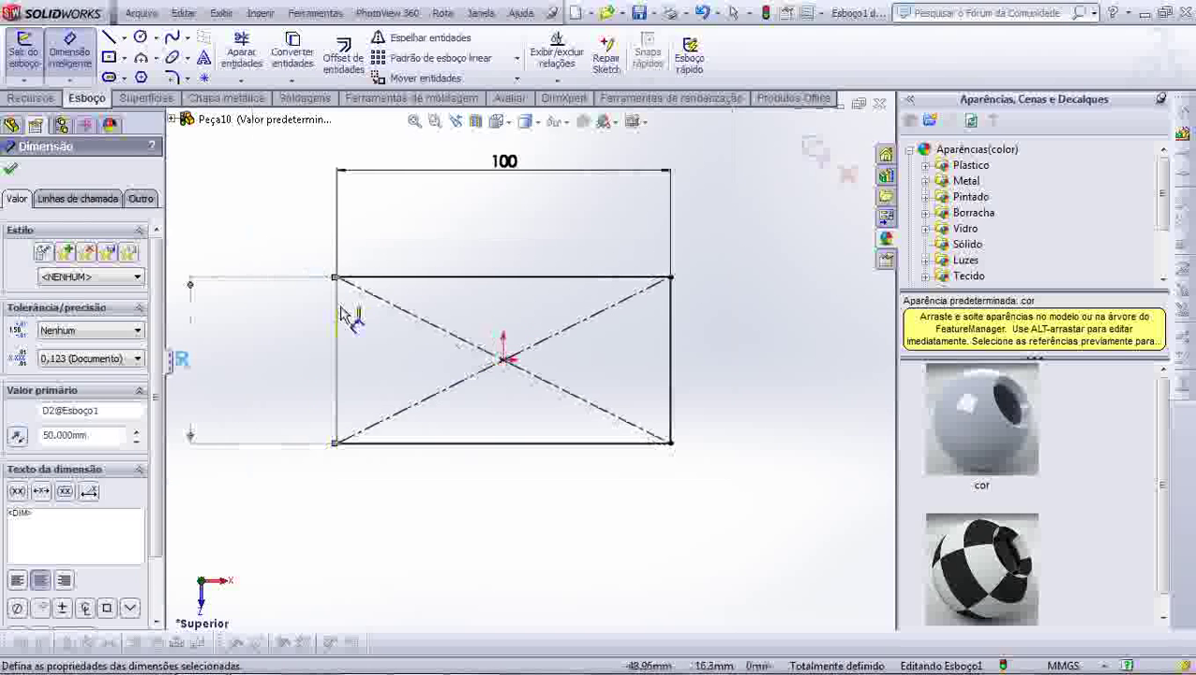
{"action": "scroll", "coordinate": [344, 316], "scroll_direction": "down", "scroll_amount": 1}
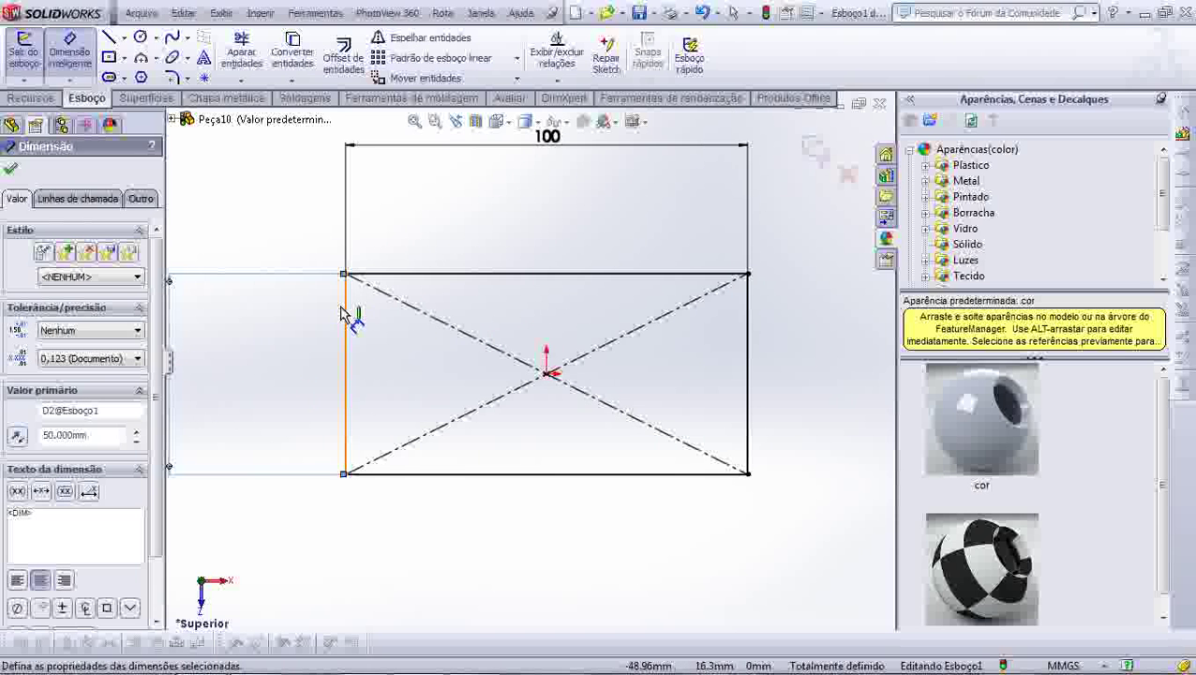
Draw a second, inner centre rectangle from the origin.
{"action": "left_click", "coordinate": [108, 58]}
{"action": "left_click", "coordinate": [545, 372]}
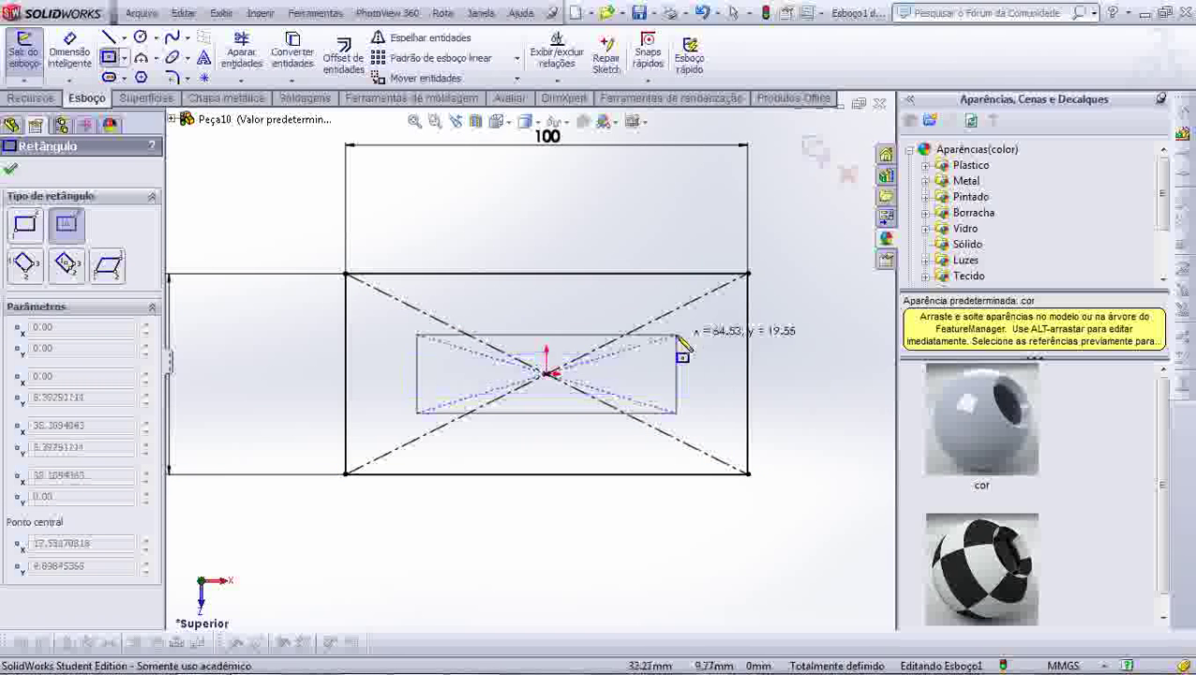
{"action": "left_click", "coordinate": [626, 309]}
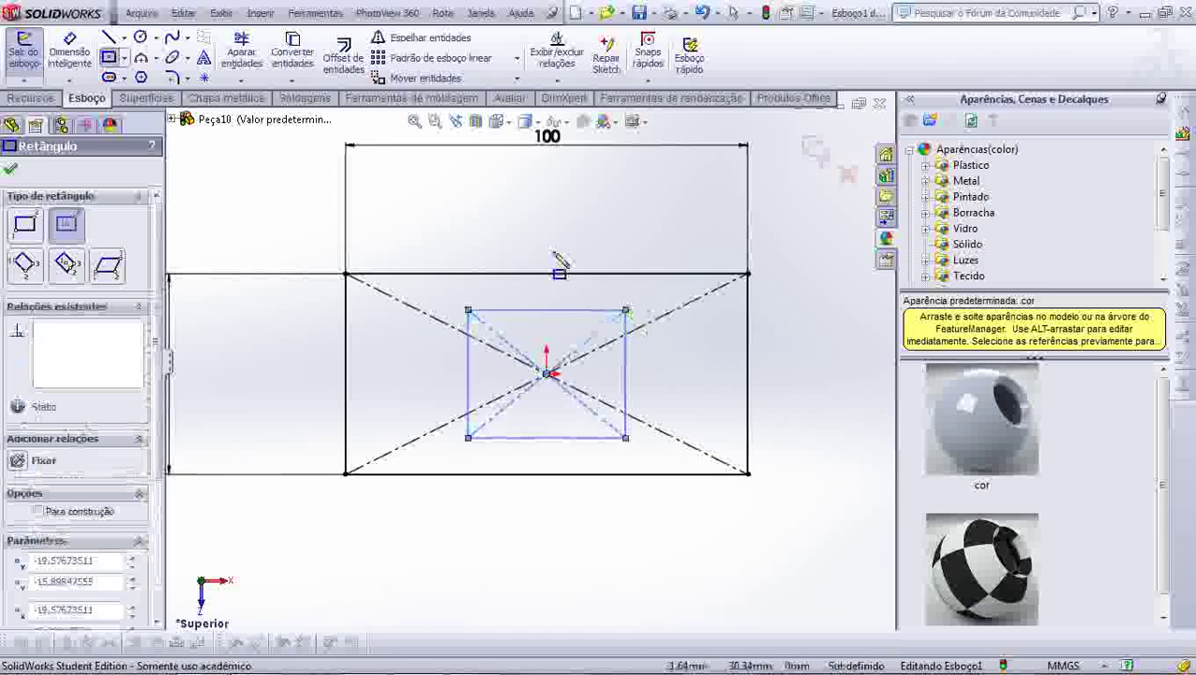
{"action": "key", "text": "Escape"}
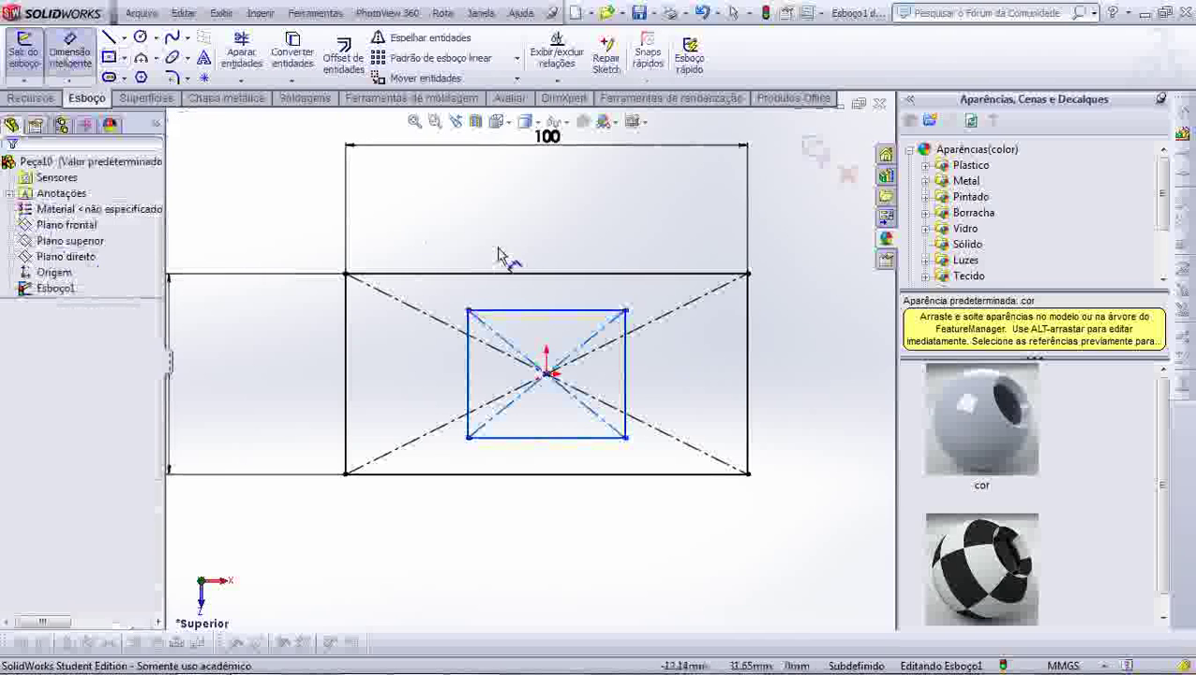
Dimension the inner rectangle 80 mm wide and 40 mm tall.
{"action": "left_click", "coordinate": [529, 310]}
{"action": "left_click", "coordinate": [547, 198]}
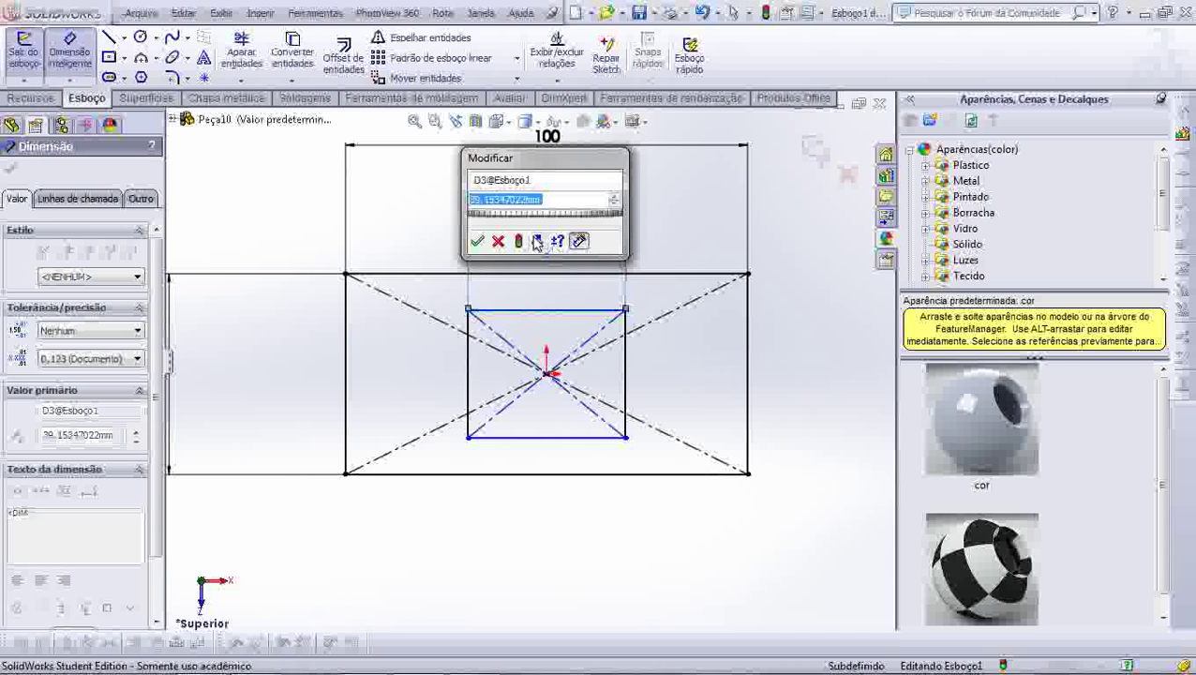
{"action": "type", "text": "80"}
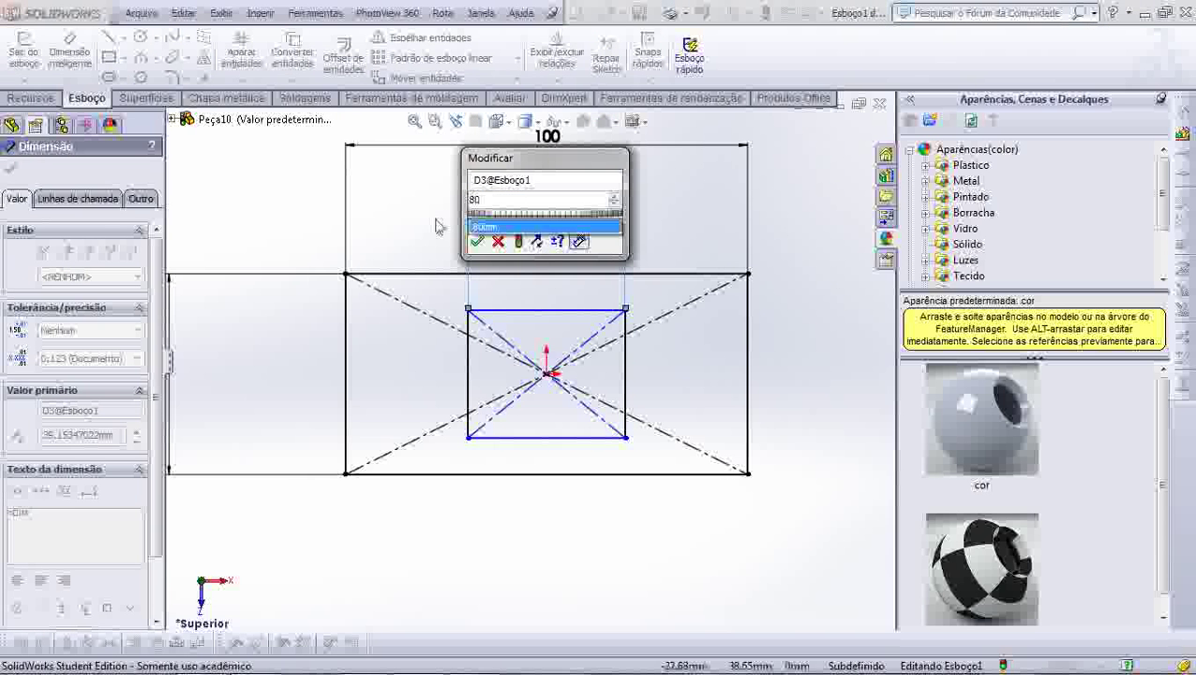
{"action": "left_click", "coordinate": [476, 240]}
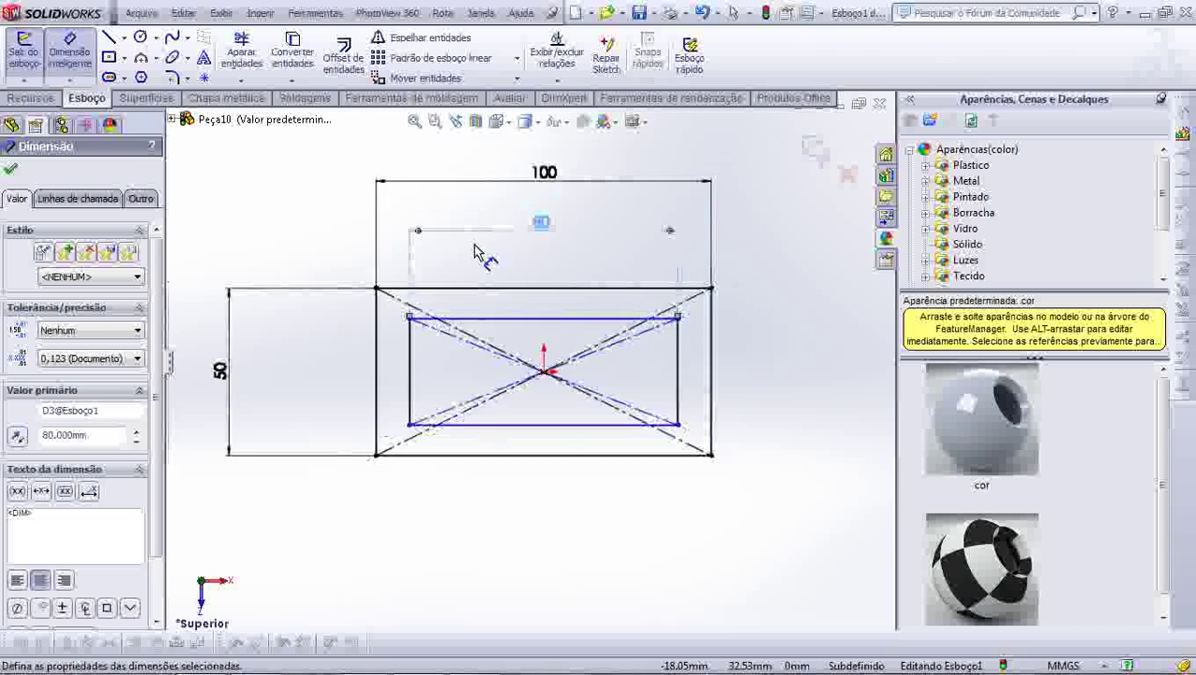
{"action": "scroll", "coordinate": [475, 258], "scroll_direction": "down", "scroll_amount": 2}
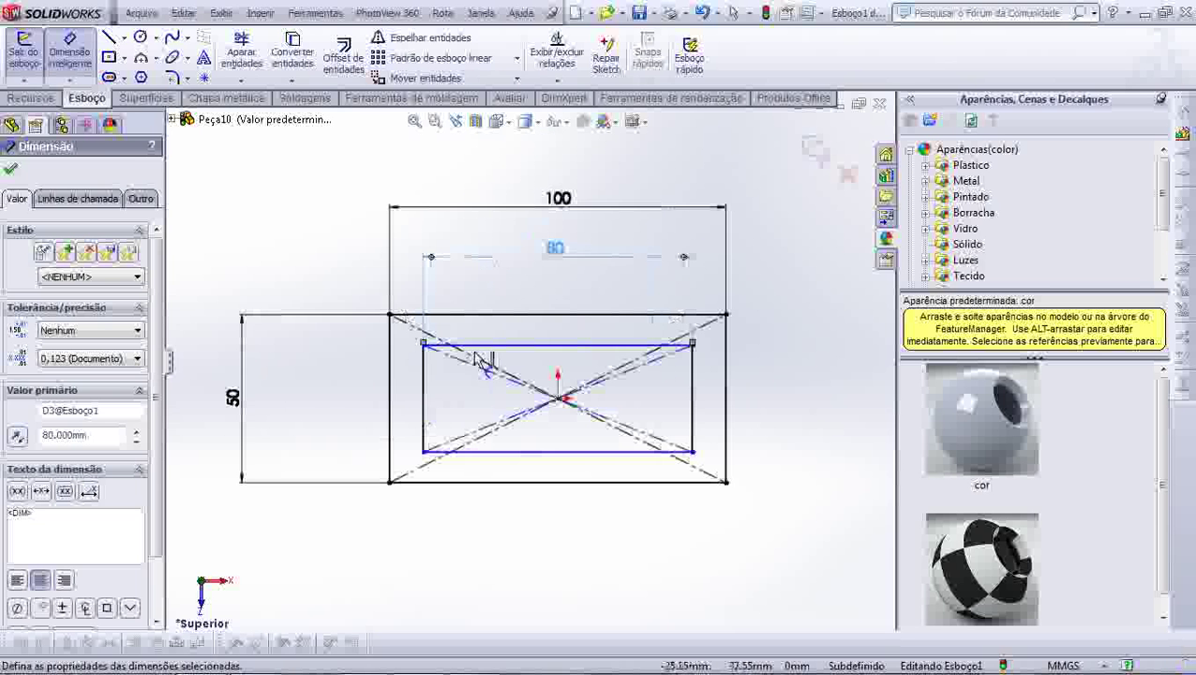
{"action": "left_click", "coordinate": [425, 403]}
{"action": "left_click", "coordinate": [335, 415]}
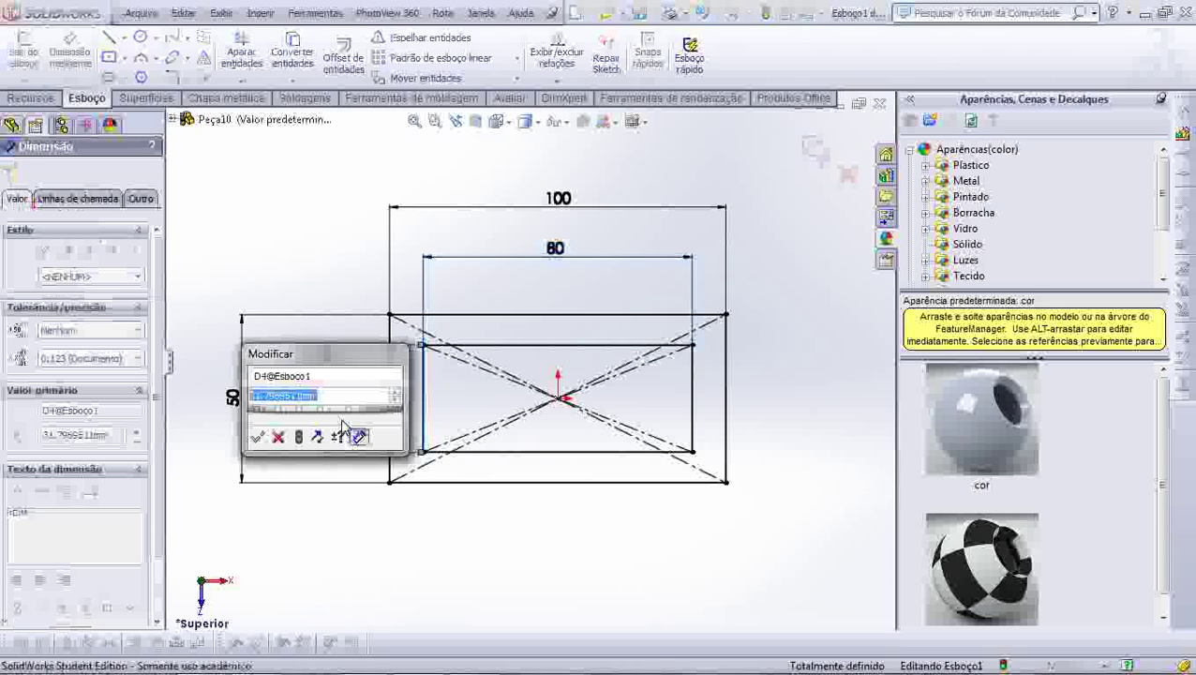
{"action": "type", "text": "40"}
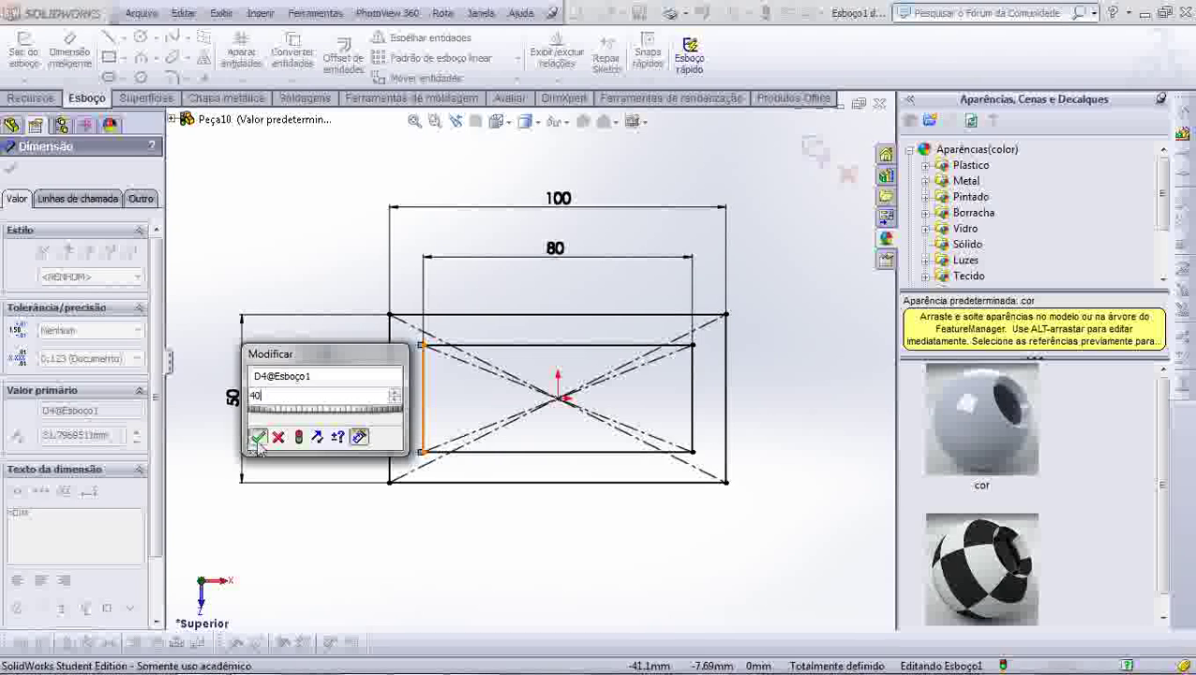
{"action": "left_click", "coordinate": [258, 438]}
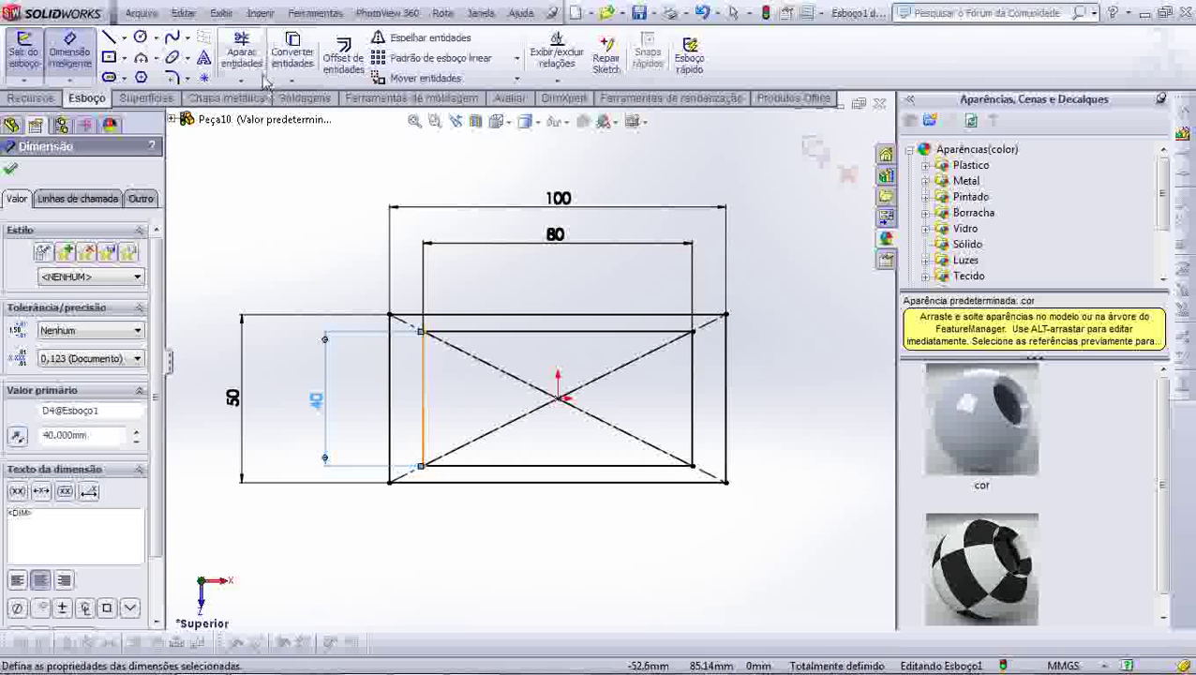
{"action": "left_click", "coordinate": [140, 37]}
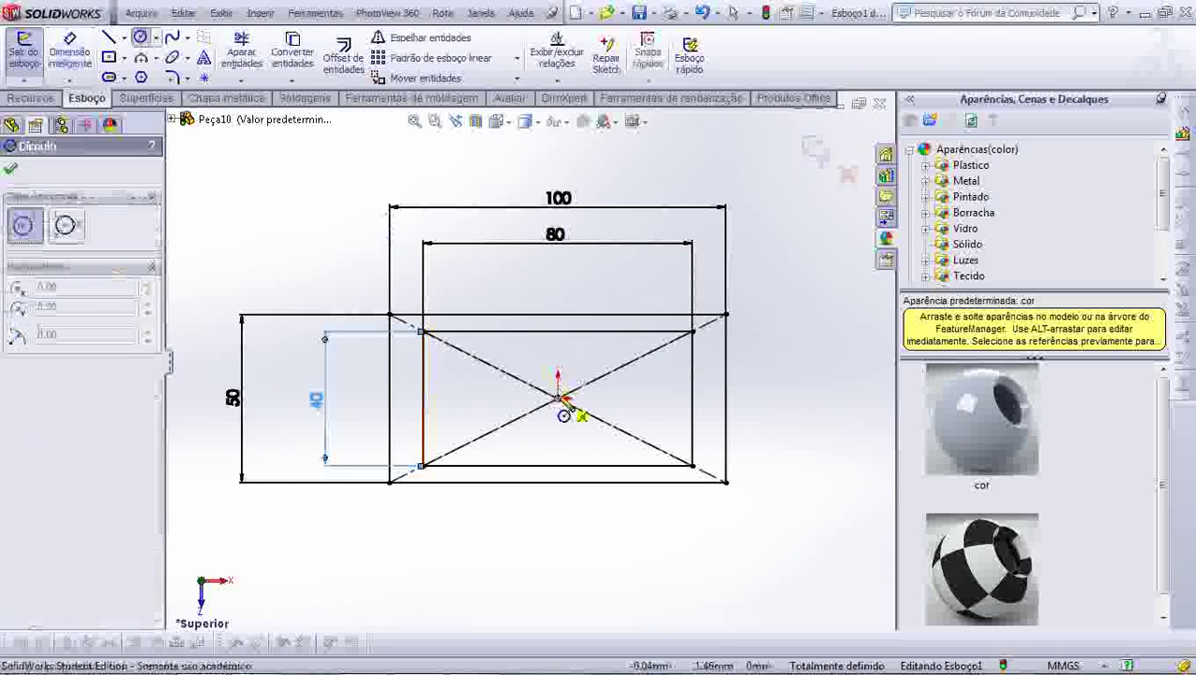
Add a Ø30 mm circle centred on the origin and exit the sketch.
{"action": "left_click", "coordinate": [558, 398]}
{"action": "left_click", "coordinate": [557, 448]}
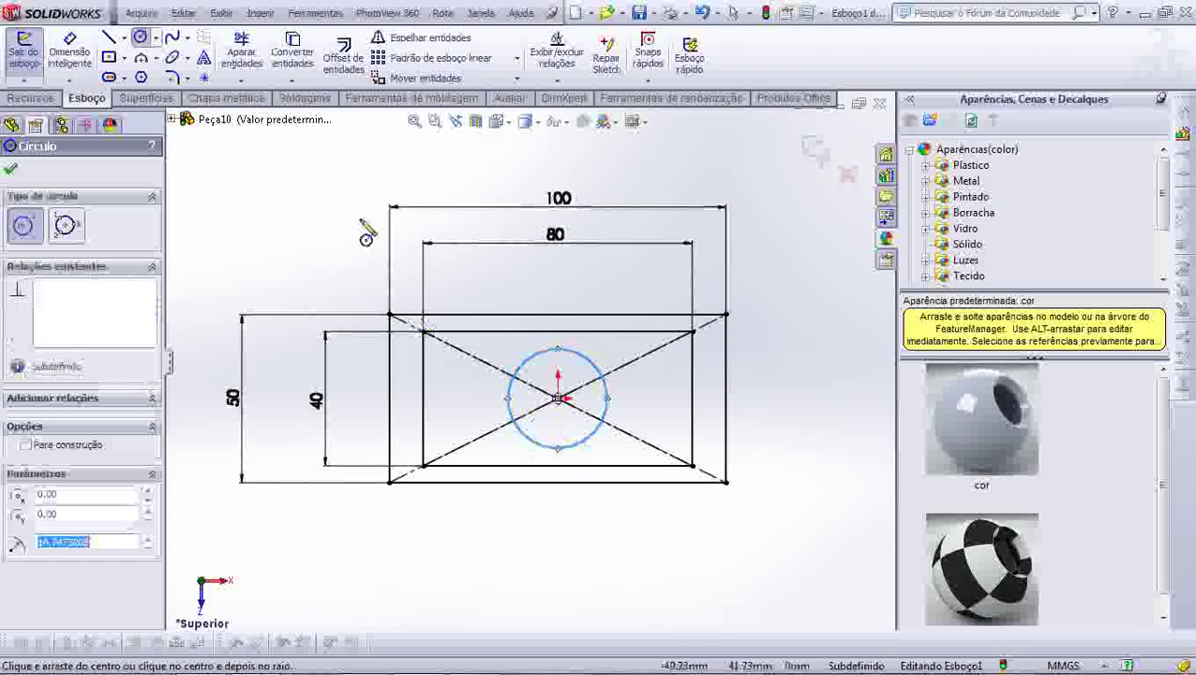
{"action": "left_click", "coordinate": [94, 58]}
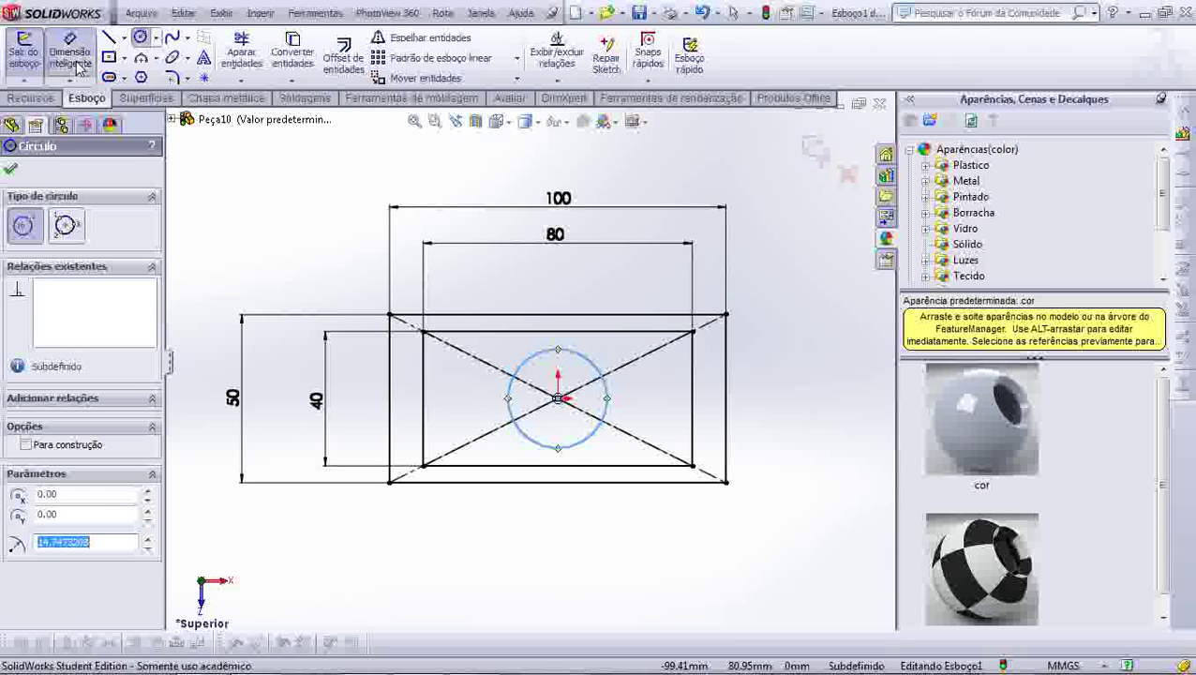
{"action": "left_click", "coordinate": [633, 396]}
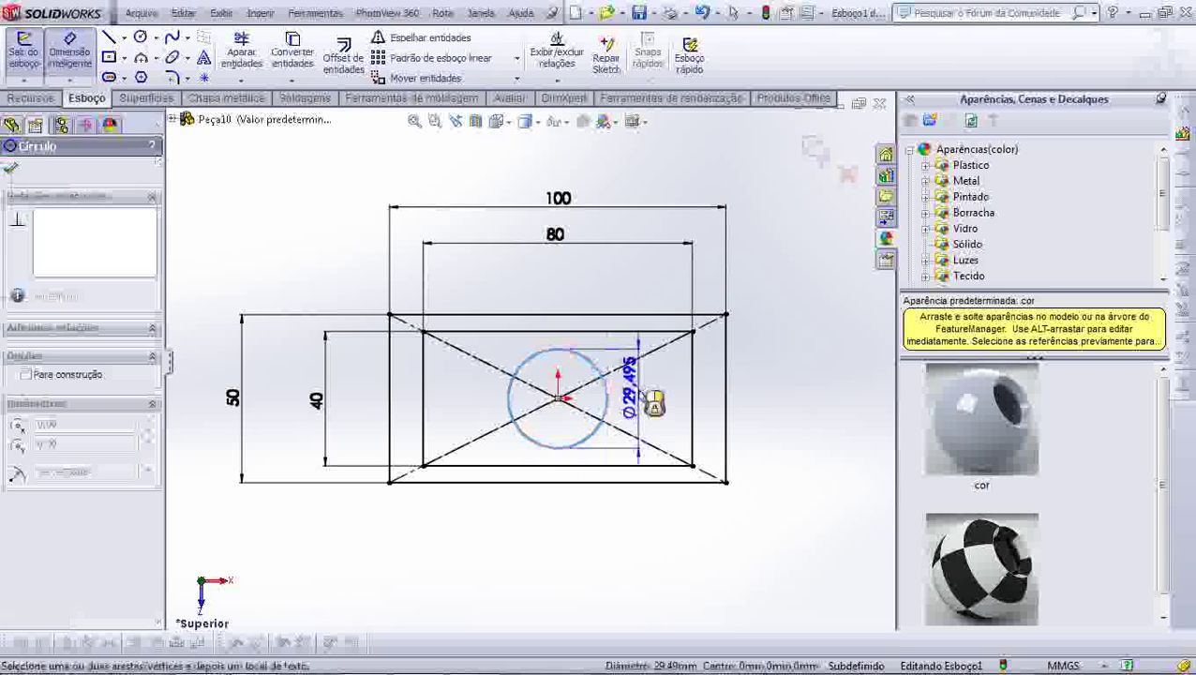
{"action": "left_click", "coordinate": [574, 328]}
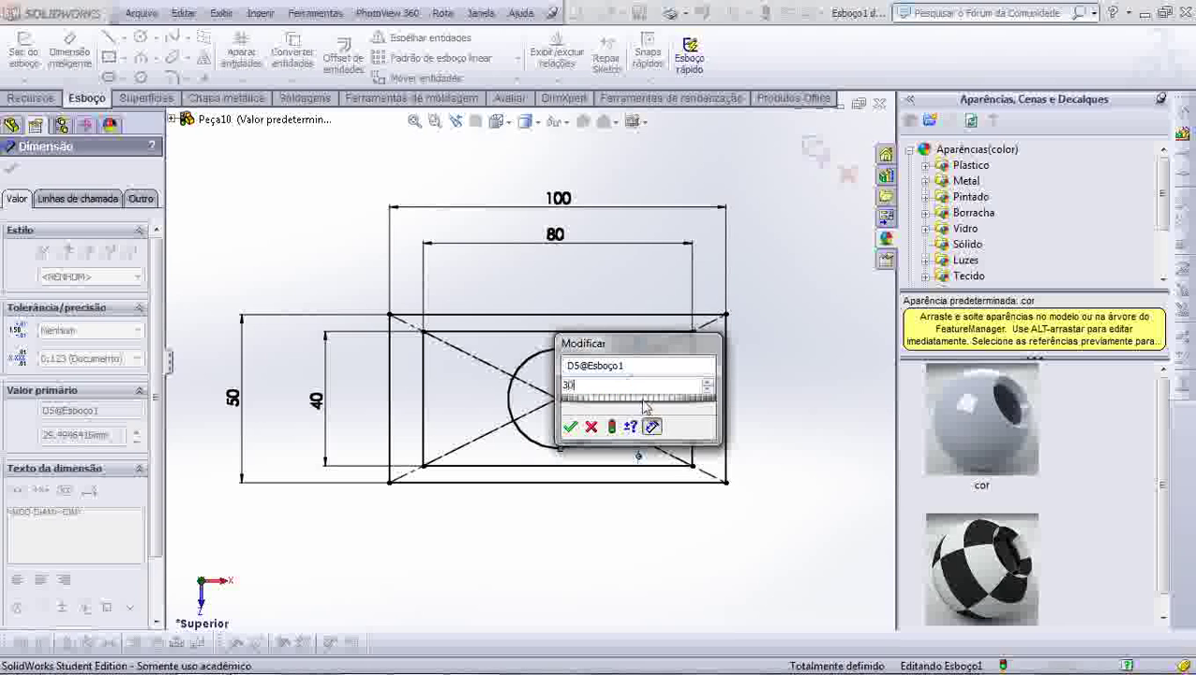
{"action": "left_click", "coordinate": [571, 427]}
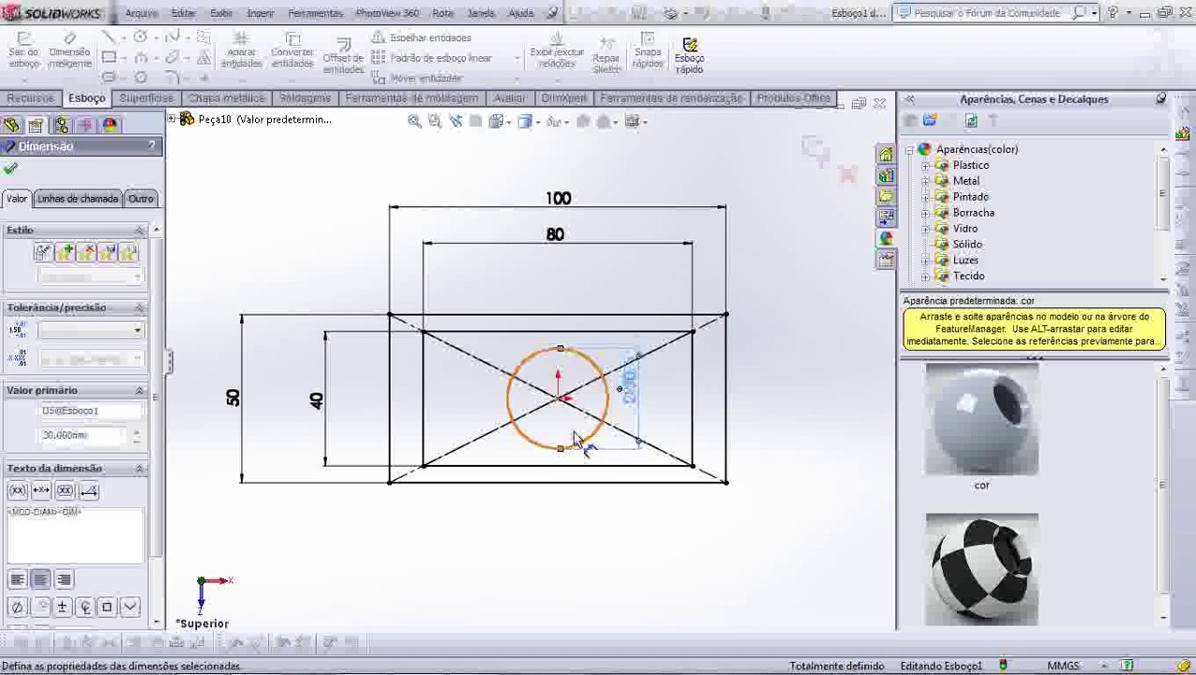
{"action": "left_click", "coordinate": [814, 148]}
Switch to isometric view, then undo an accidental deletion of Esboço1.
{"action": "left_click", "coordinate": [509, 124]}
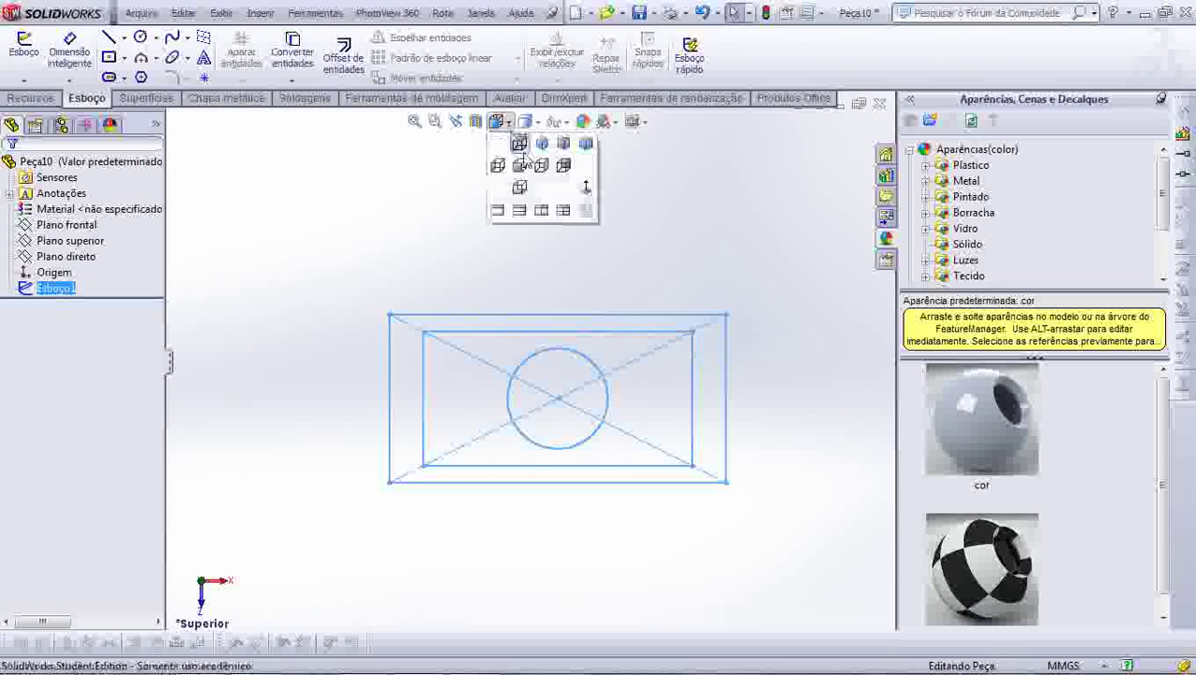
{"action": "left_click", "coordinate": [540, 143]}
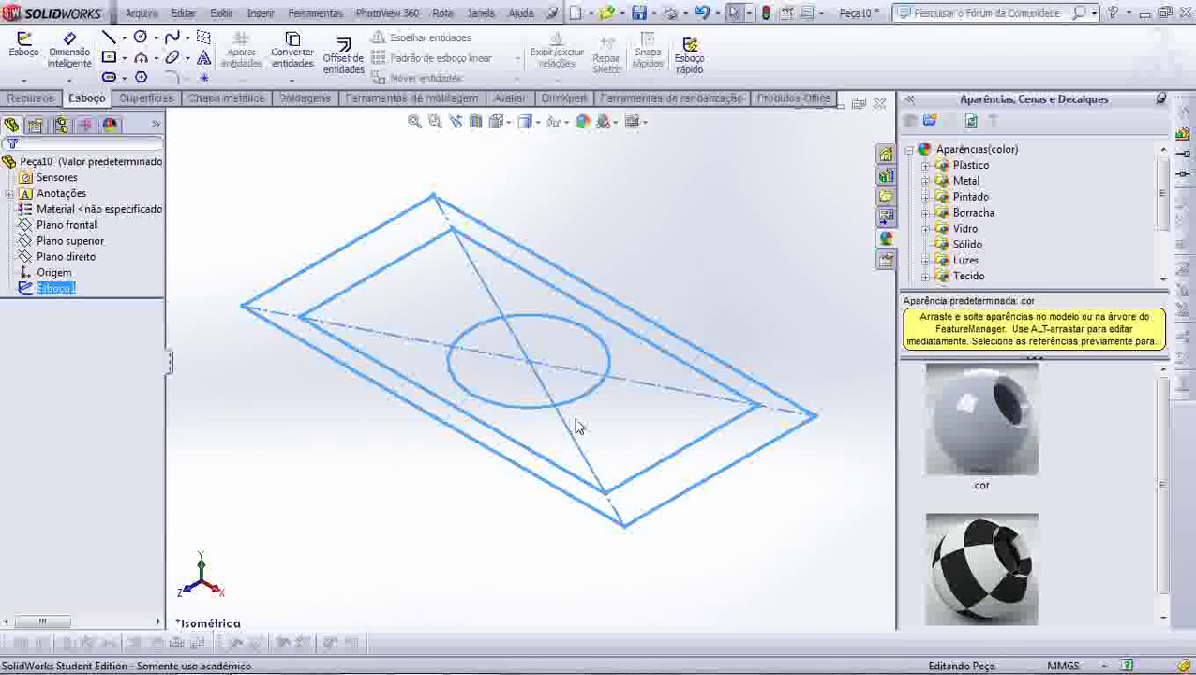
{"action": "left_click", "coordinate": [427, 477]}
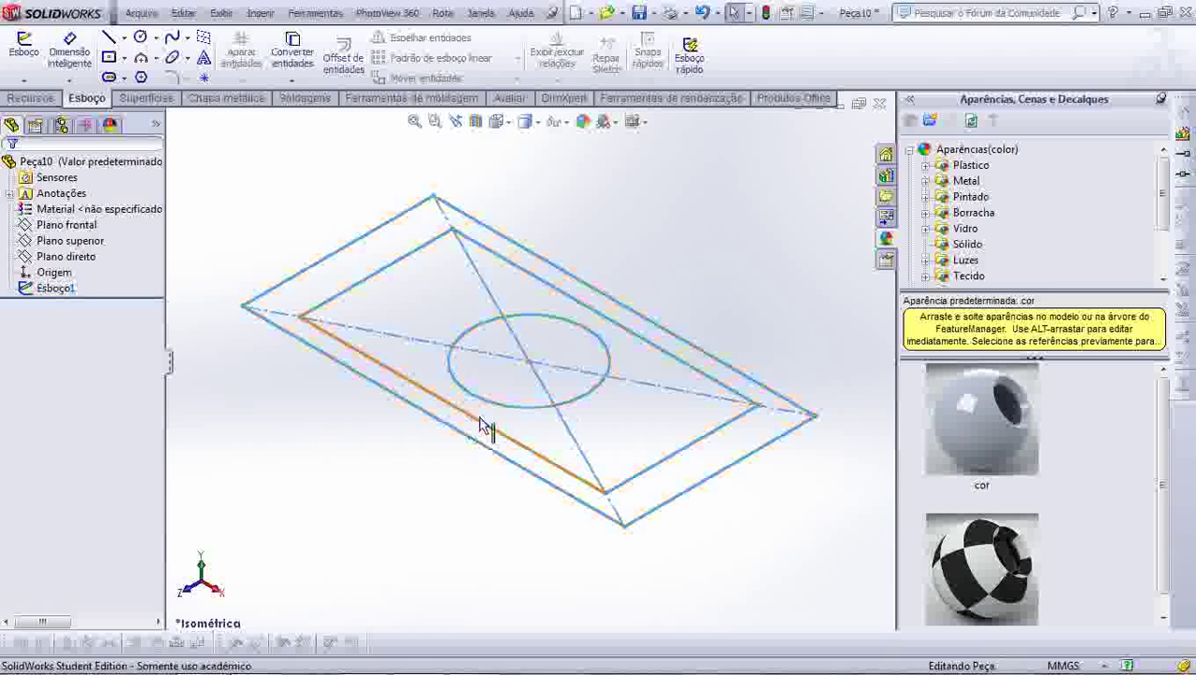
{"action": "left_click", "coordinate": [575, 440]}
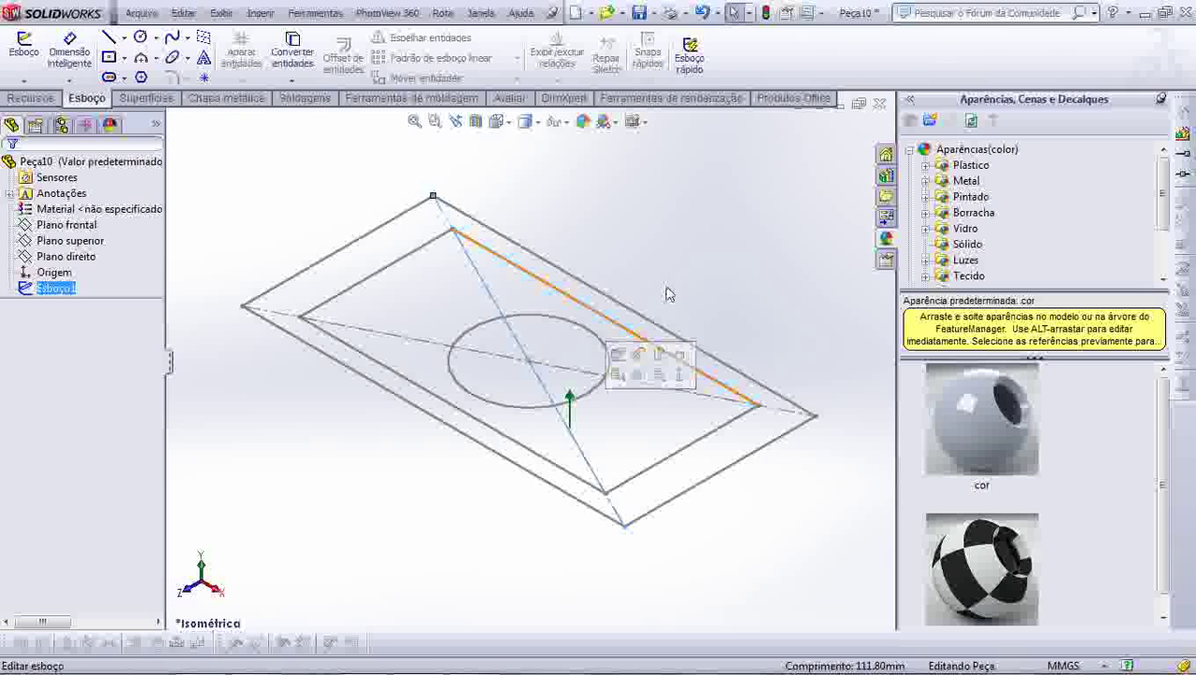
{"action": "key", "text": "Delete"}
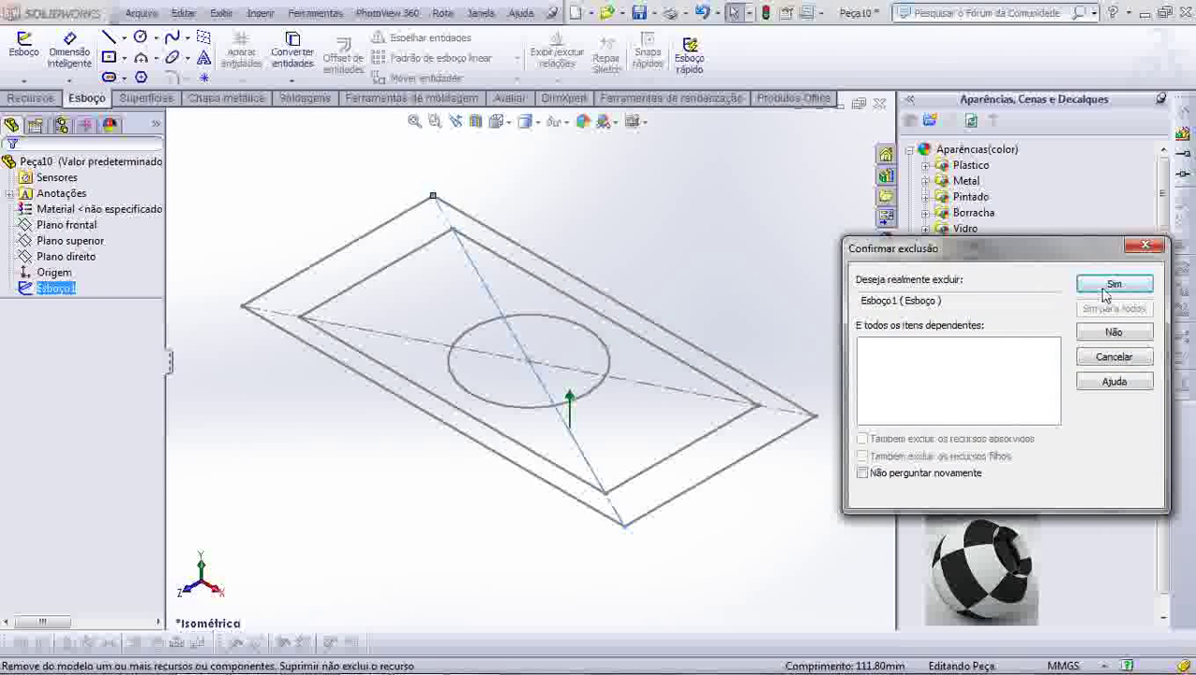
{"action": "left_click", "coordinate": [1102, 287]}
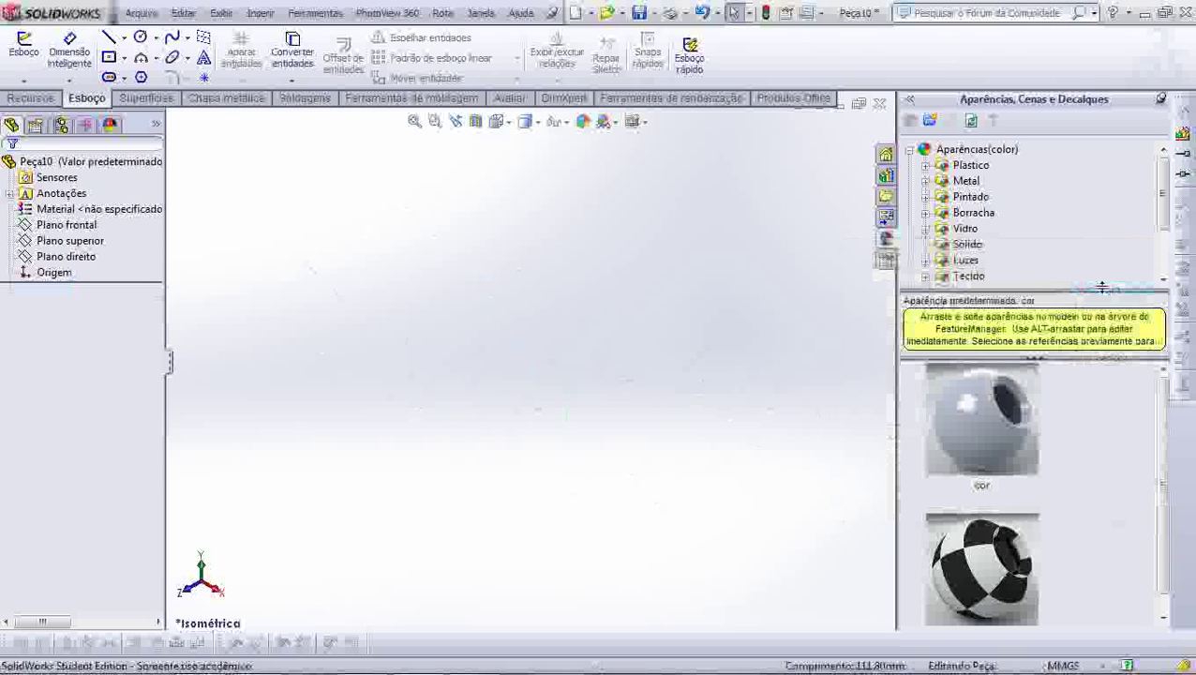
{"action": "left_click", "coordinate": [700, 15]}
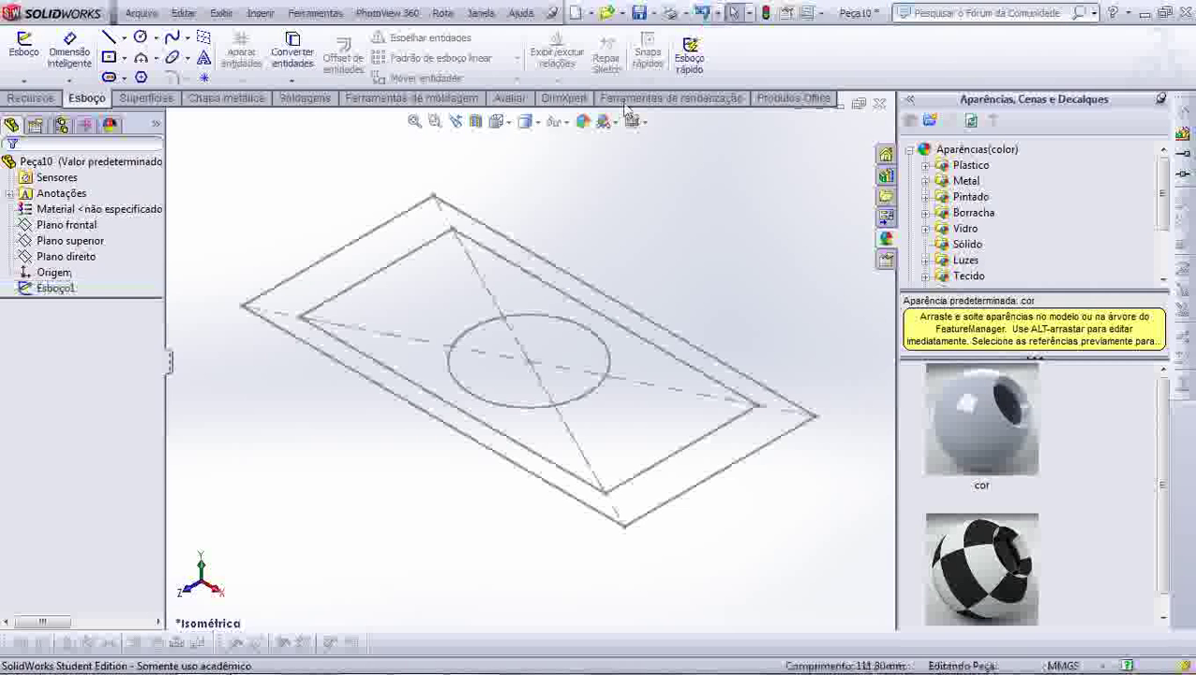
Edit Esboço1, delete both diagonal construction lines, and exit the sketch.
{"action": "double_click", "coordinate": [555, 375]}
{"action": "left_click", "coordinate": [546, 389]}
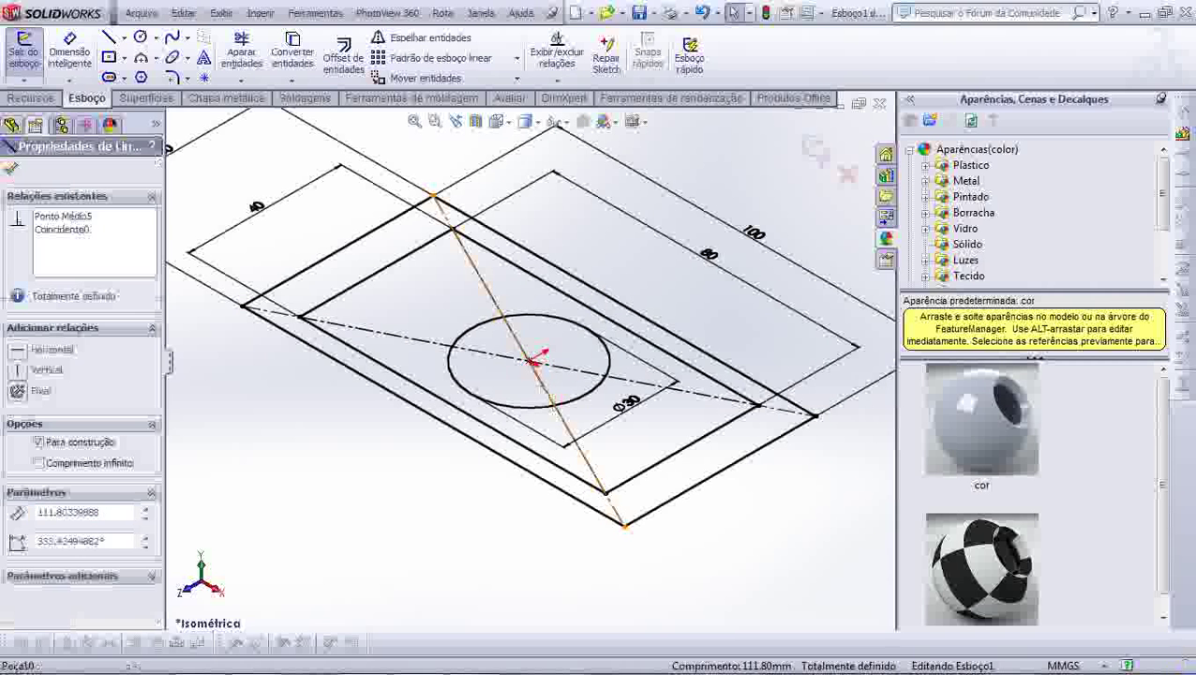
{"action": "left_click", "coordinate": [623, 356]}
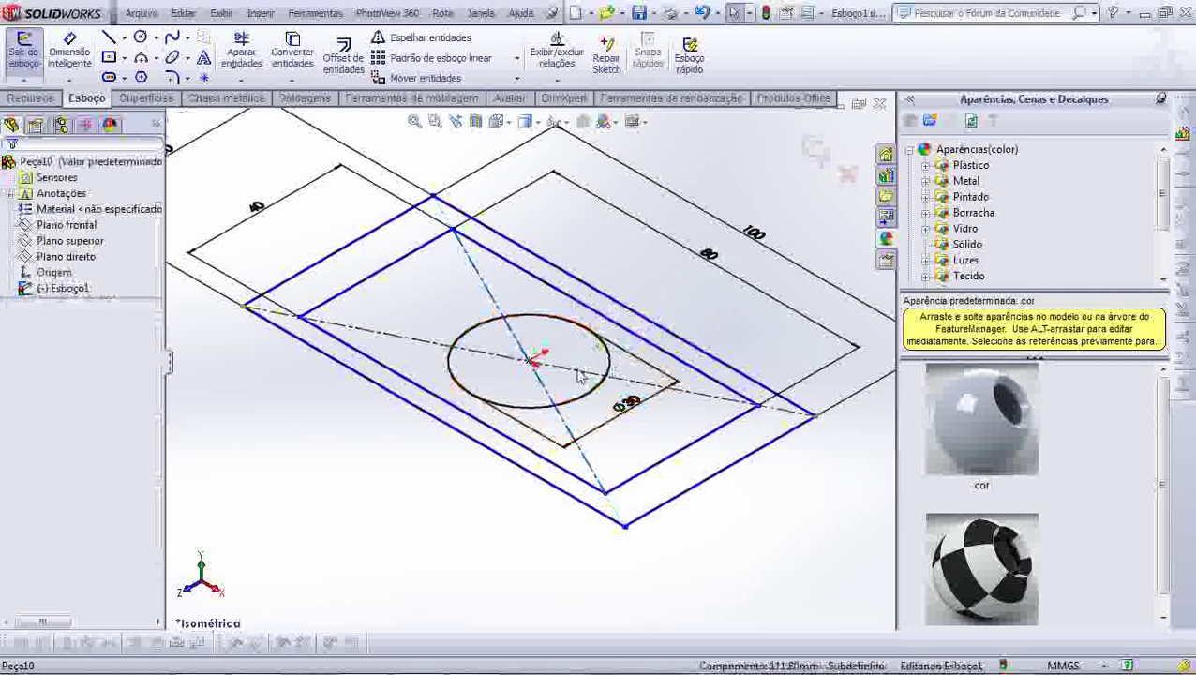
{"action": "left_click", "coordinate": [581, 377]}
{"action": "left_click", "coordinate": [558, 379]}
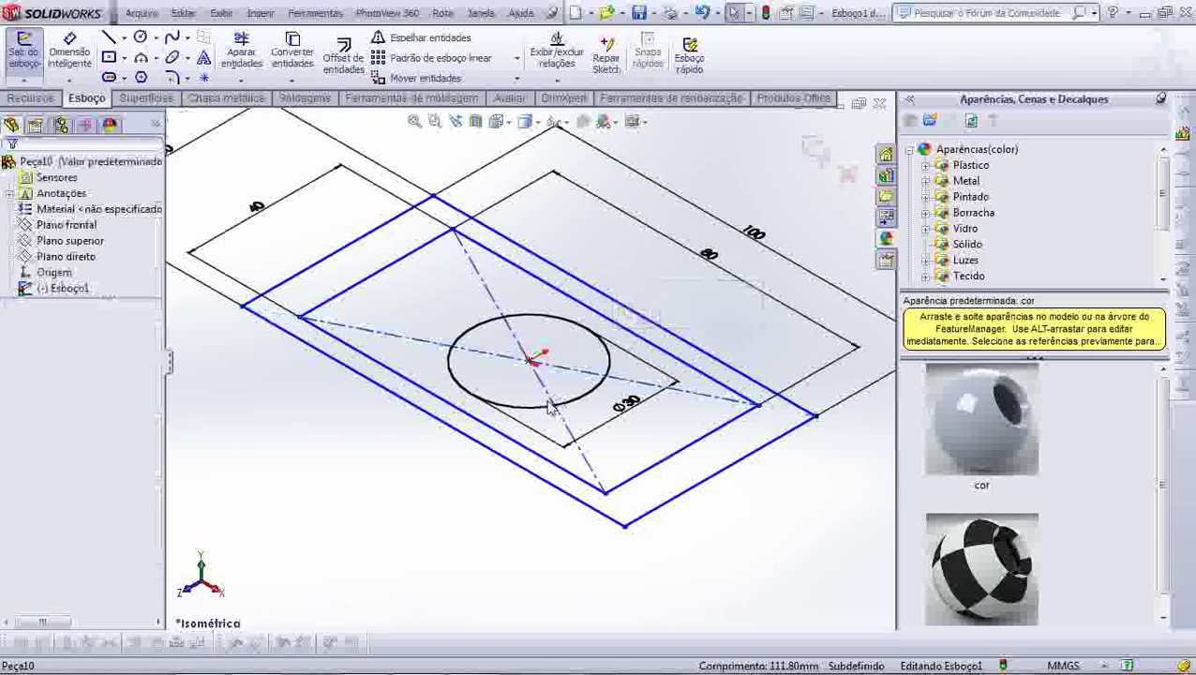
{"action": "left_click", "coordinate": [546, 394]}
{"action": "key", "text": "Delete"}
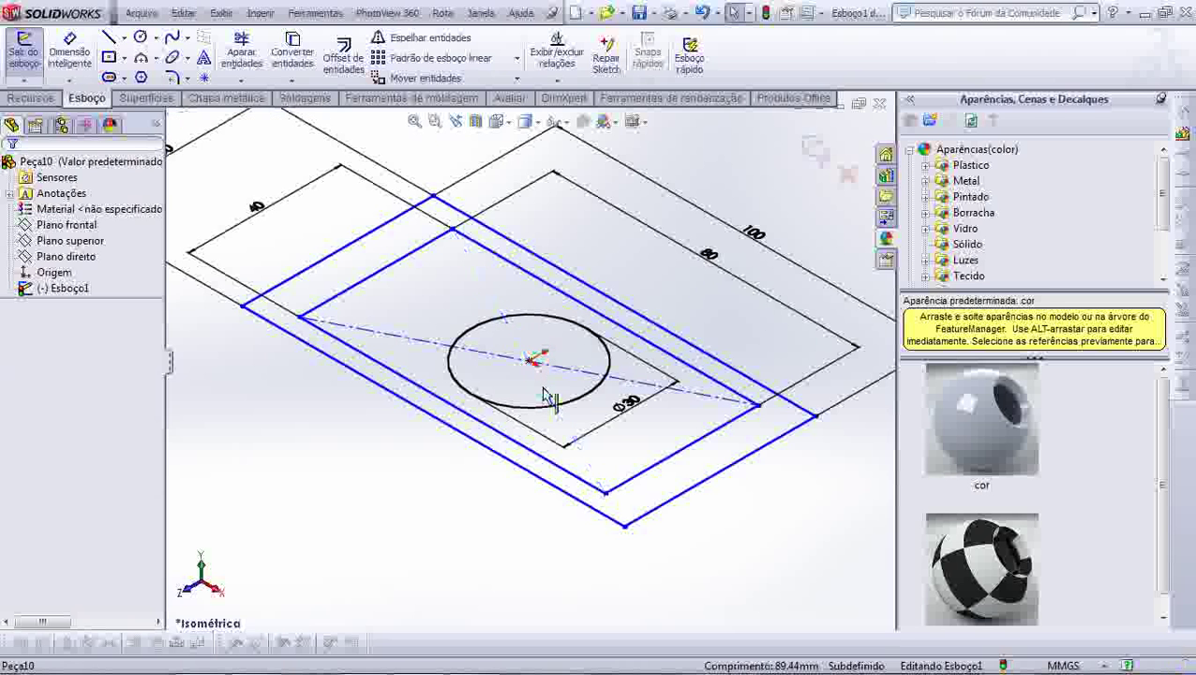
{"action": "left_click", "coordinate": [573, 377]}
{"action": "key", "text": "Delete"}
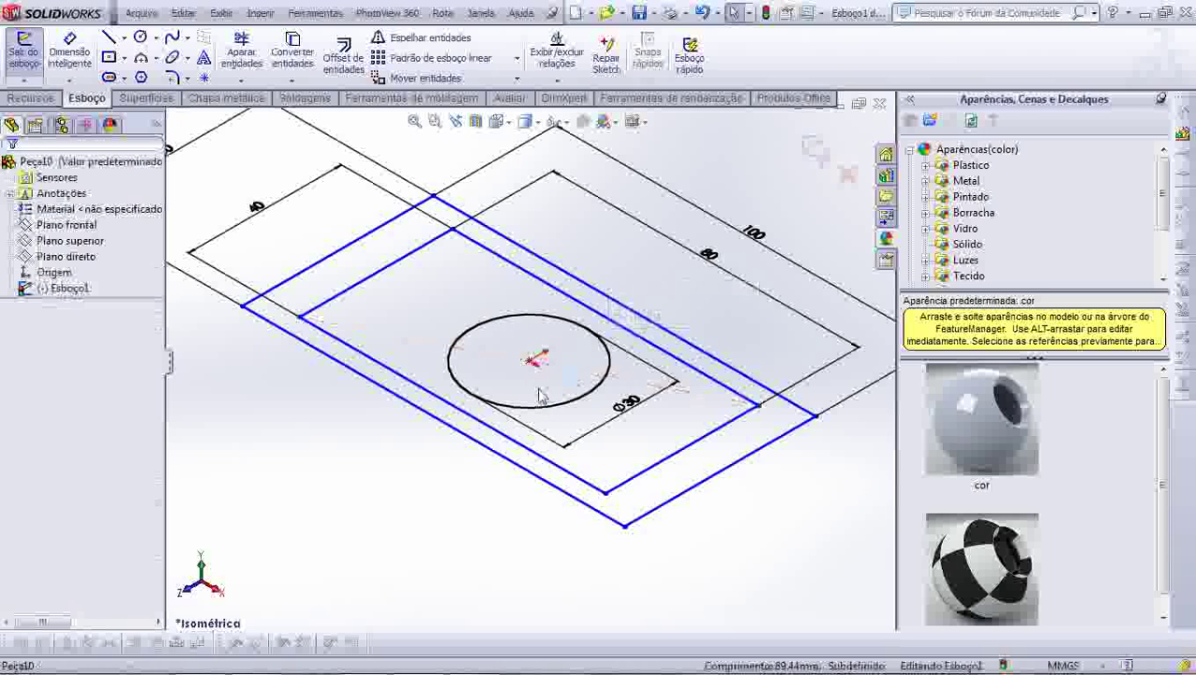
{"action": "left_click", "coordinate": [820, 159]}
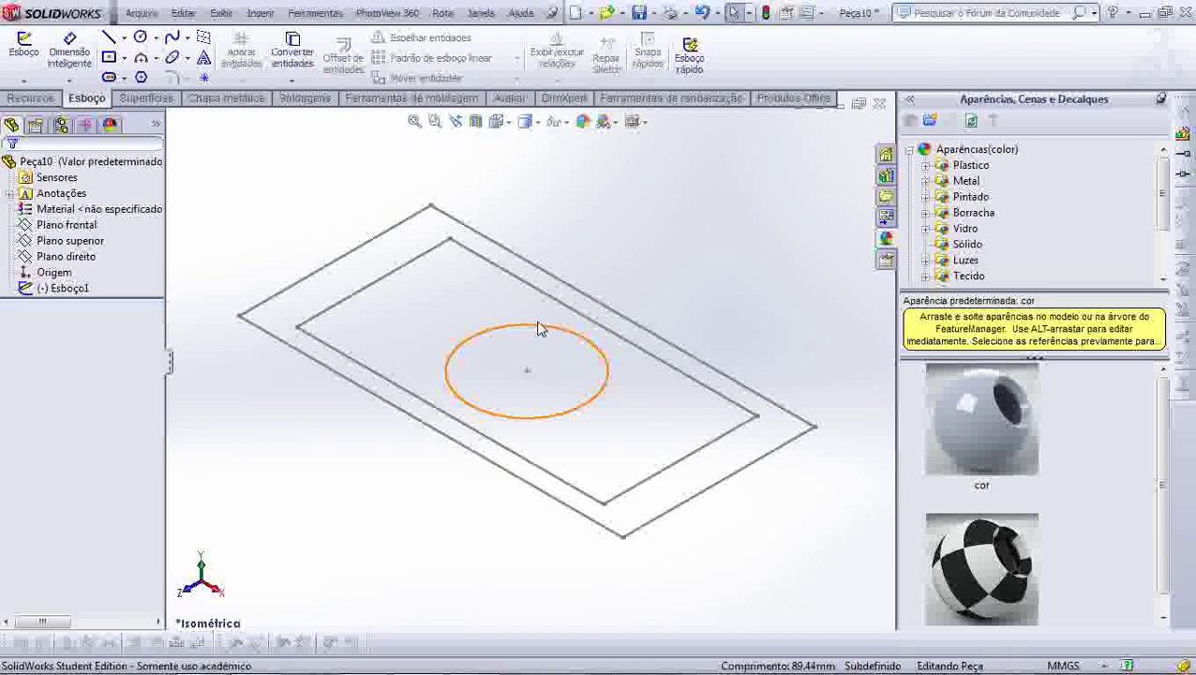
Extrude Esboço1 10 mm downward into a solid block, Ressalto-extrusão1.
{"action": "left_click", "coordinate": [32, 99]}
{"action": "left_click", "coordinate": [38, 58]}
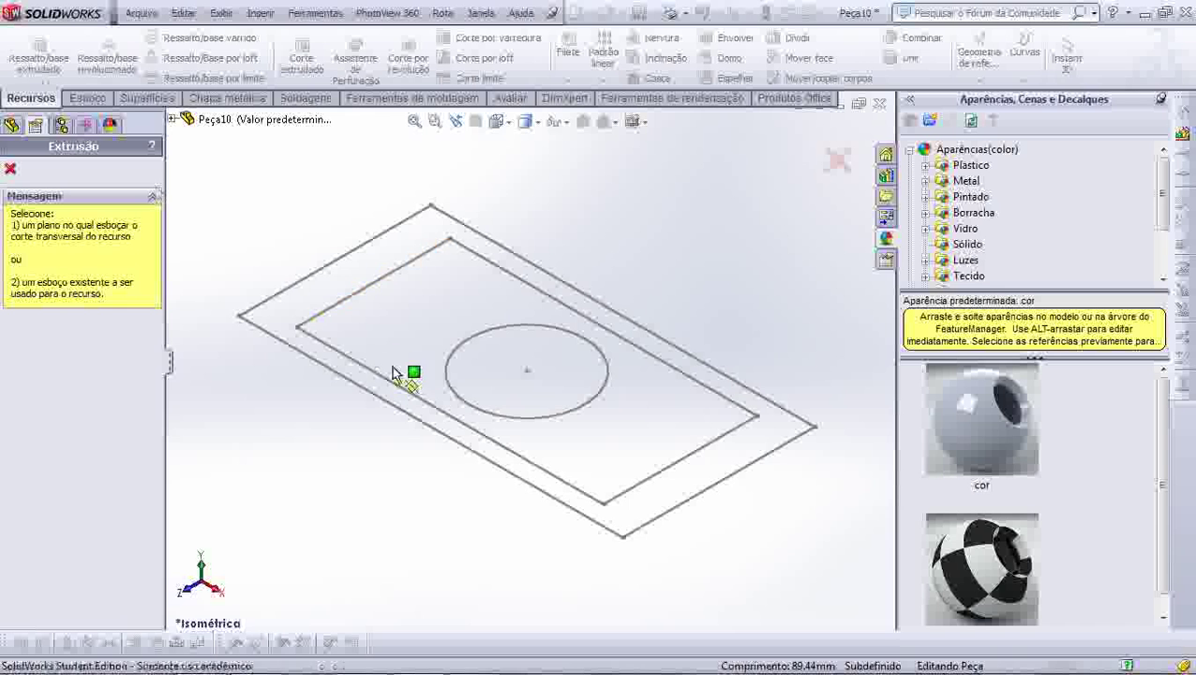
{"action": "left_click", "coordinate": [449, 440]}
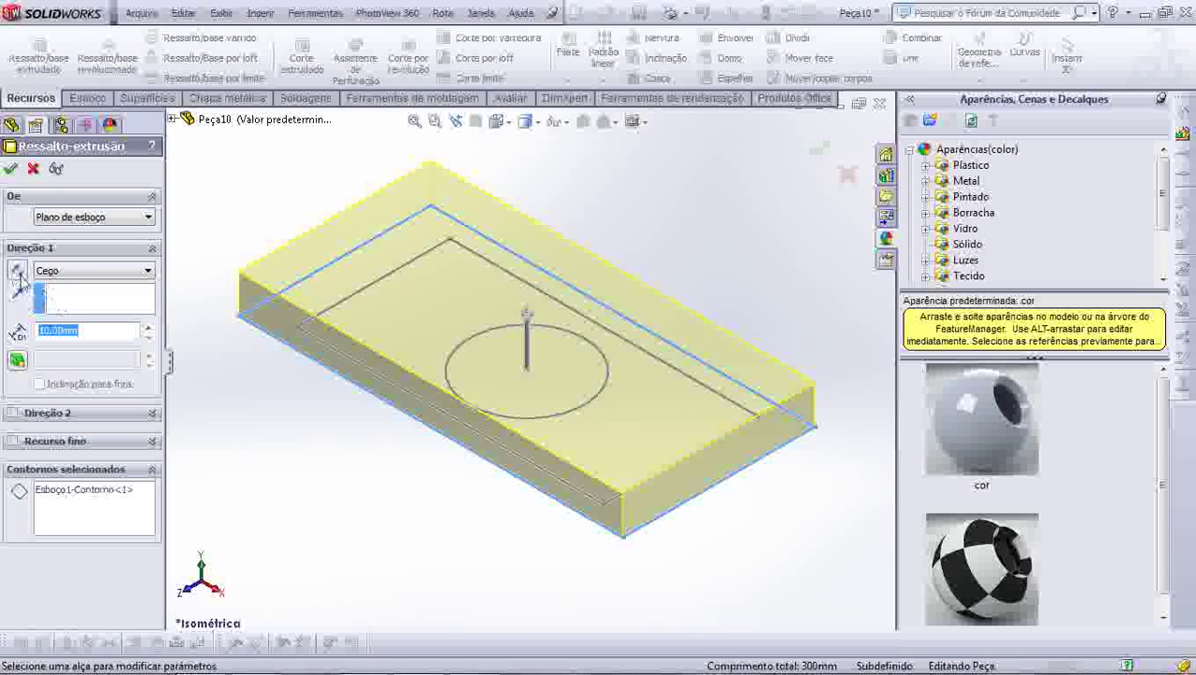
{"action": "left_click", "coordinate": [17, 274]}
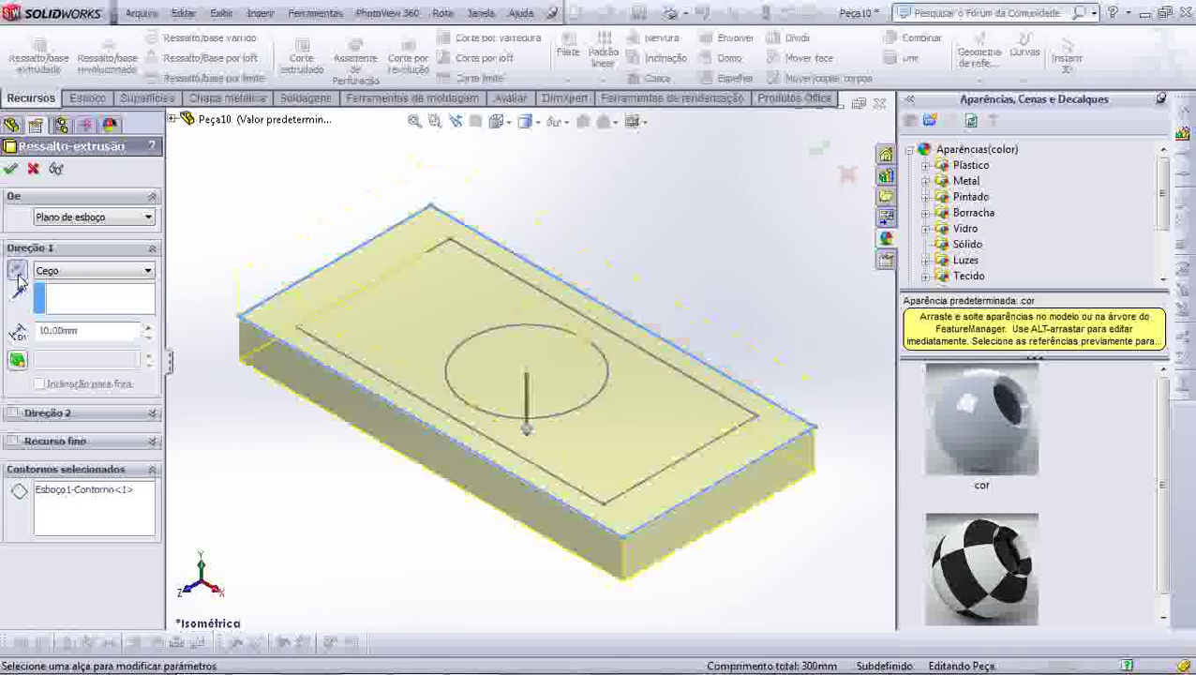
{"action": "left_click", "coordinate": [10, 169]}
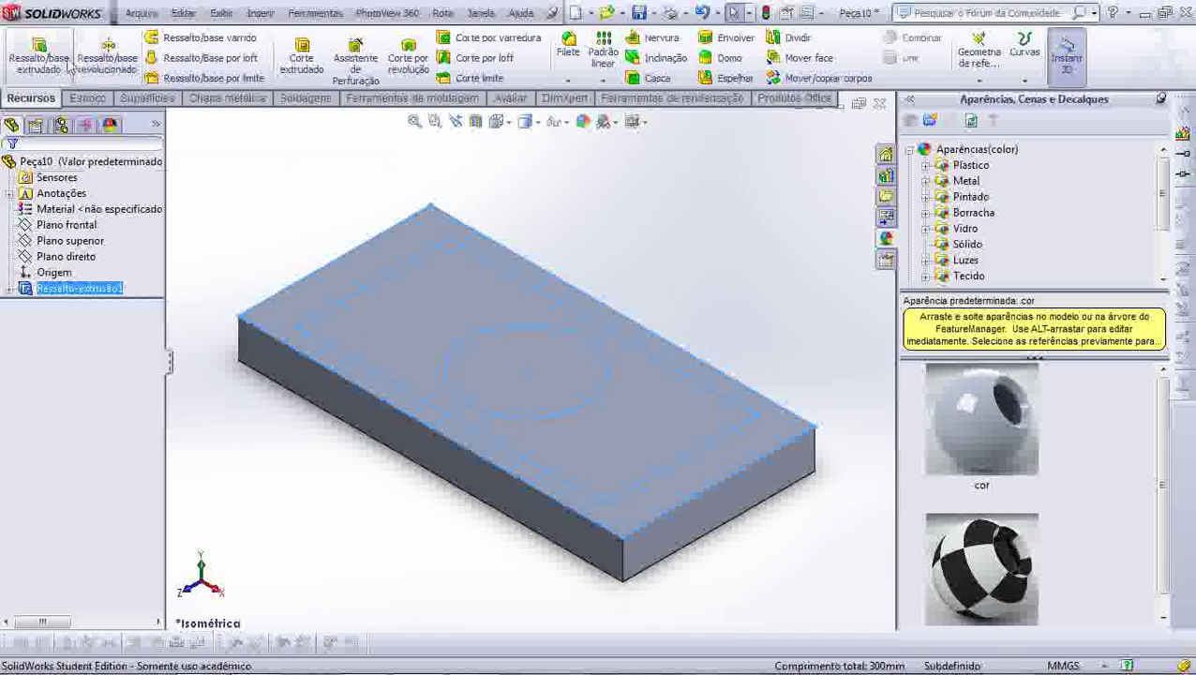
{"action": "left_click", "coordinate": [9, 289]}
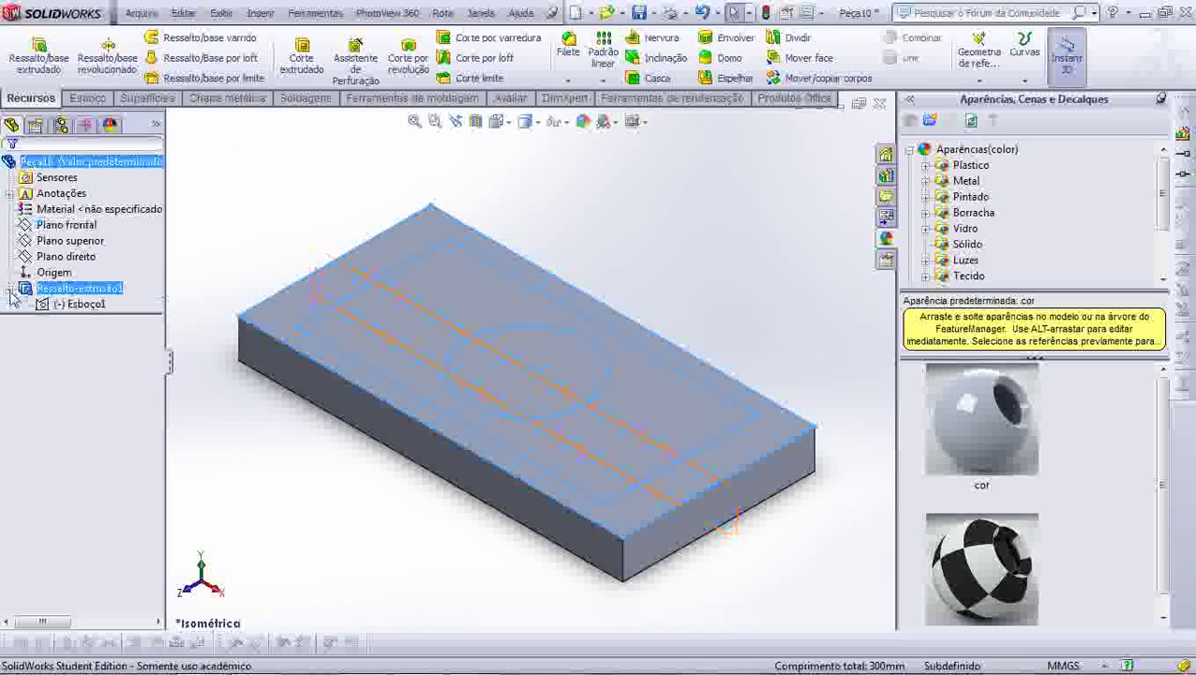
{"action": "left_click", "coordinate": [68, 306]}
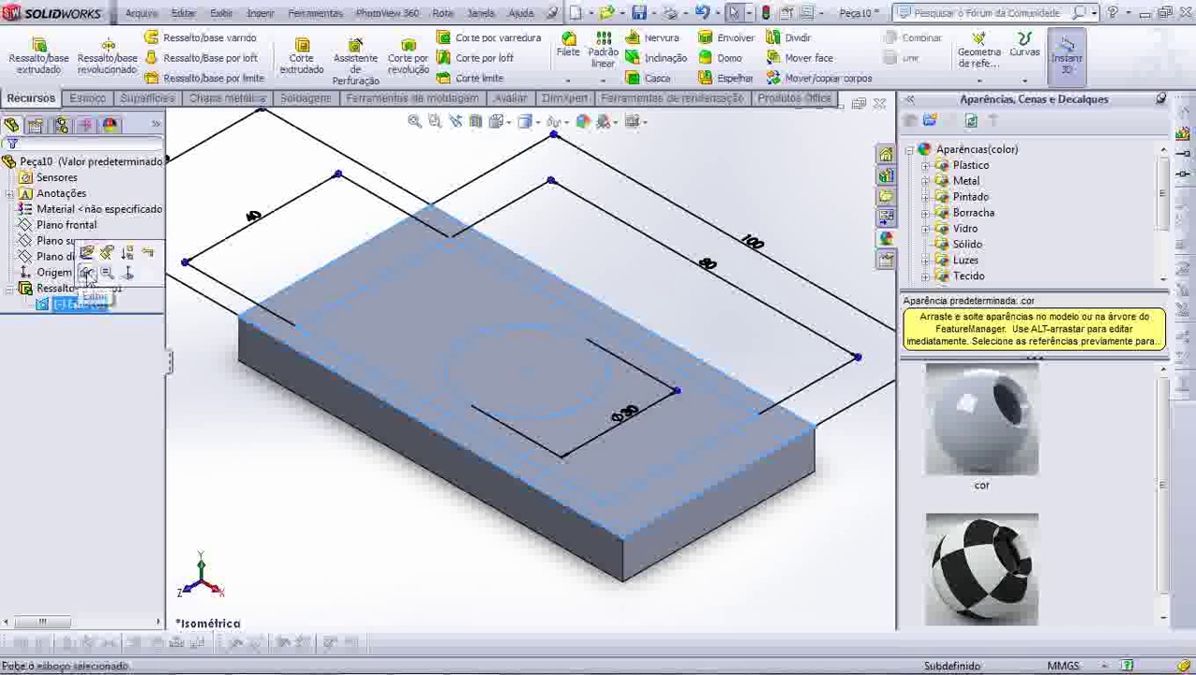
{"action": "key", "text": "Escape"}
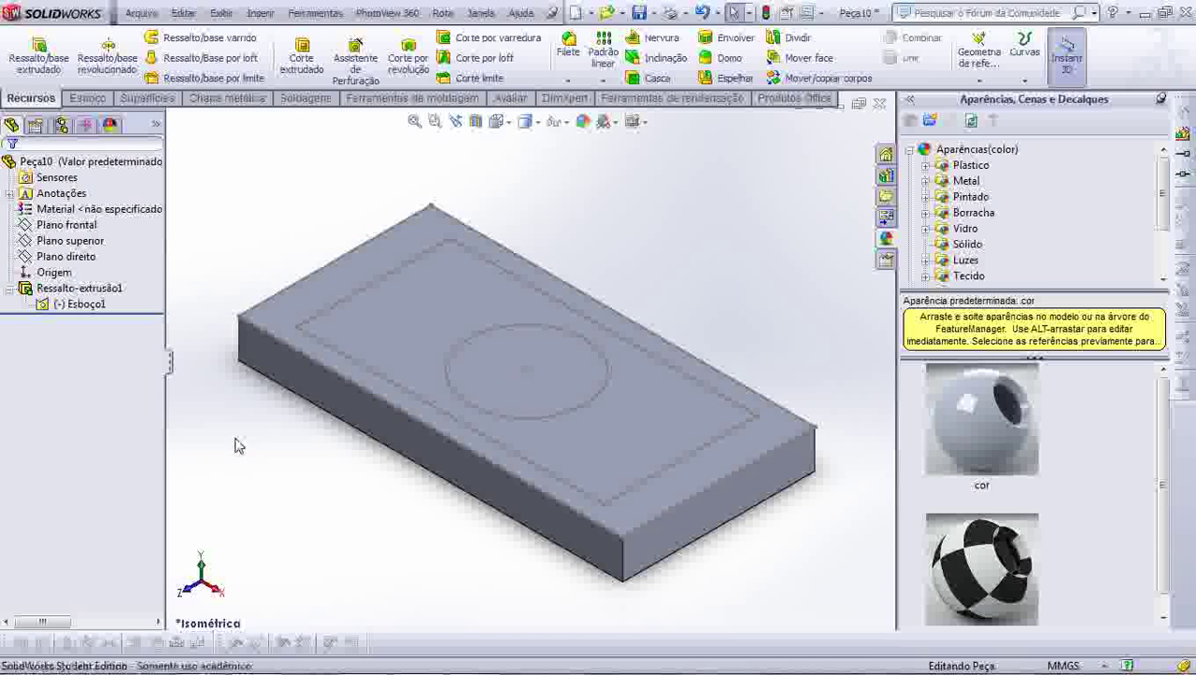
Extrude the Ø30 circle region 40 mm into a cylinder, Ressalto-extrusão2.
{"action": "left_click", "coordinate": [39, 51]}
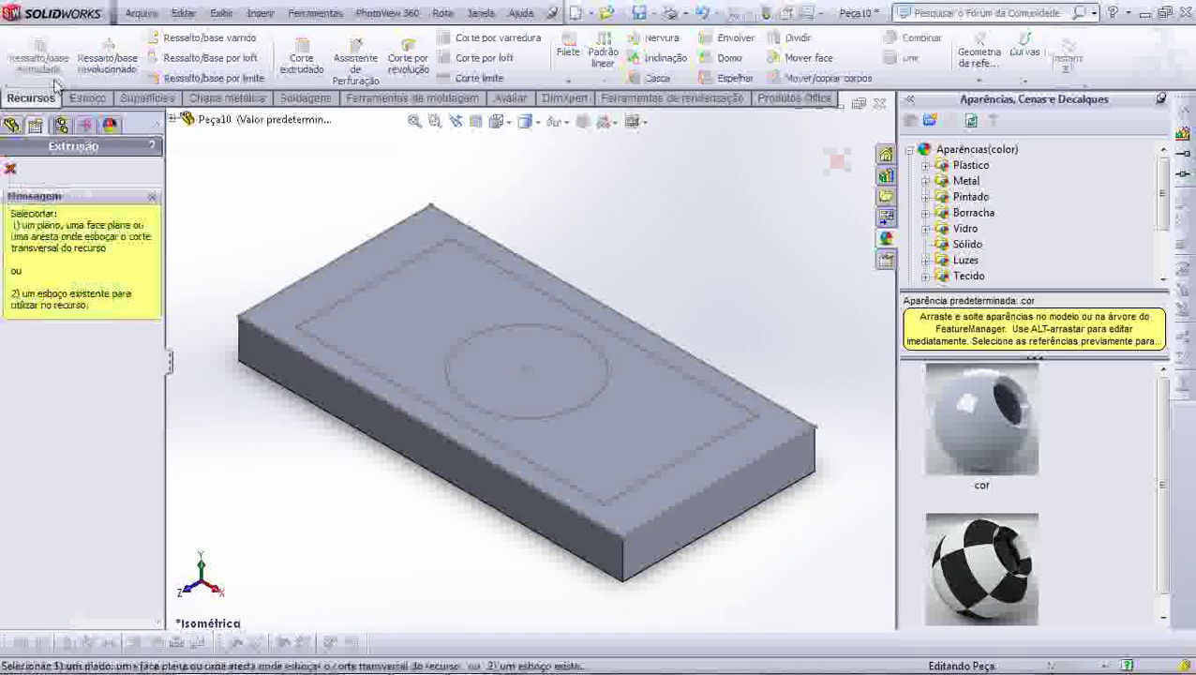
{"action": "left_click", "coordinate": [466, 409]}
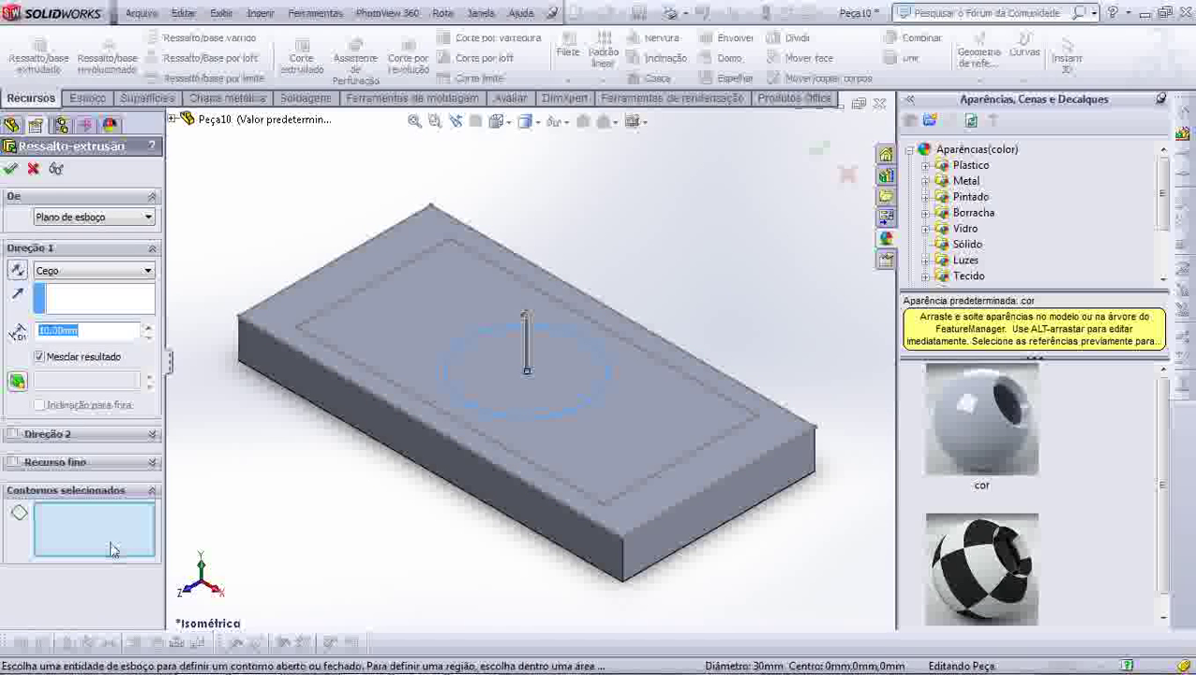
{"action": "left_click", "coordinate": [499, 396]}
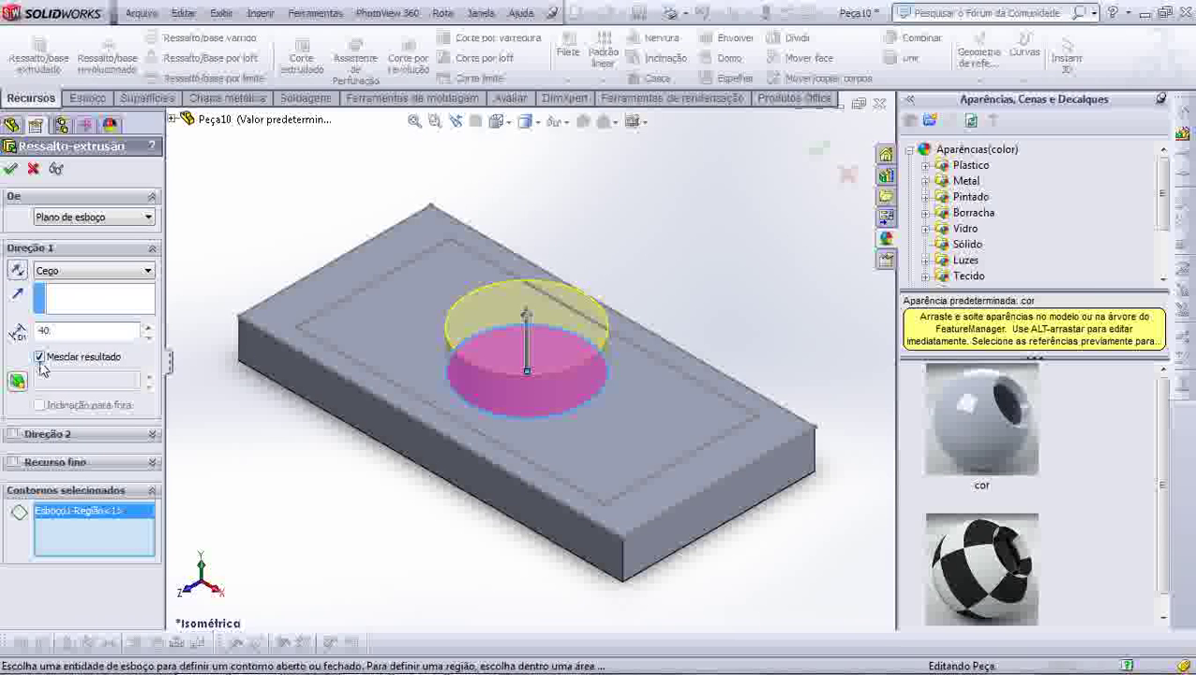
{"action": "key", "text": "Return"}
{"action": "left_click", "coordinate": [10, 169]}
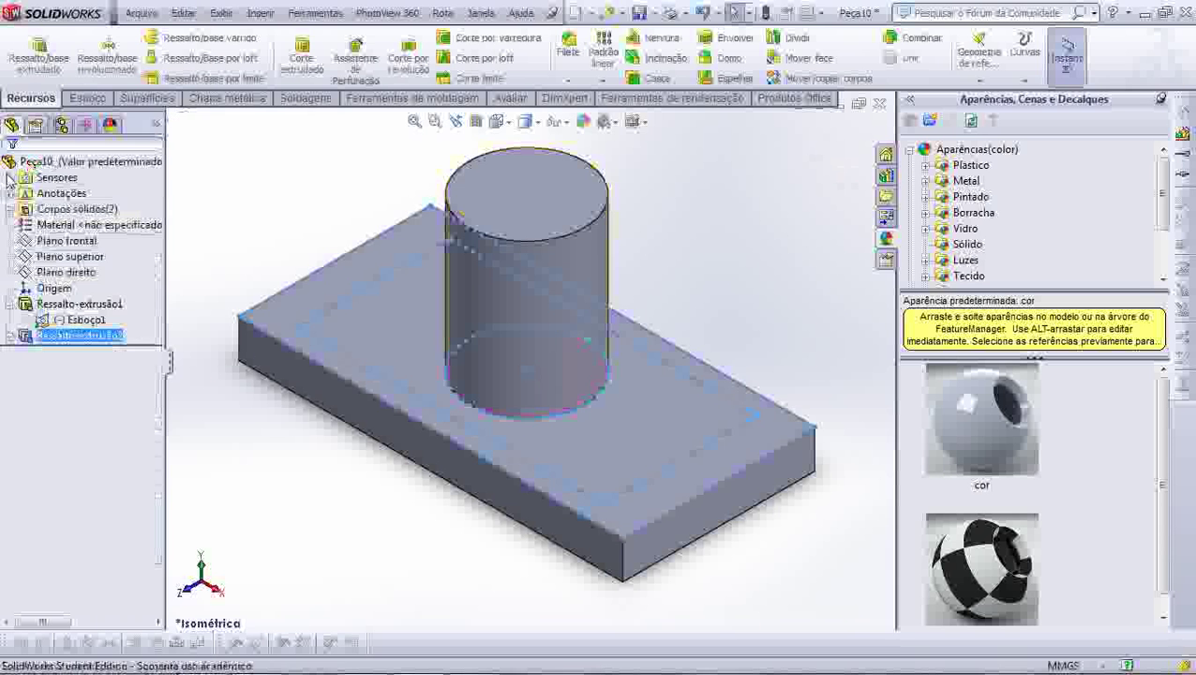
Extrude the 80 × 40 inner rectangle 15 mm as a separate, unmerged body.
{"action": "left_click", "coordinate": [66, 46]}
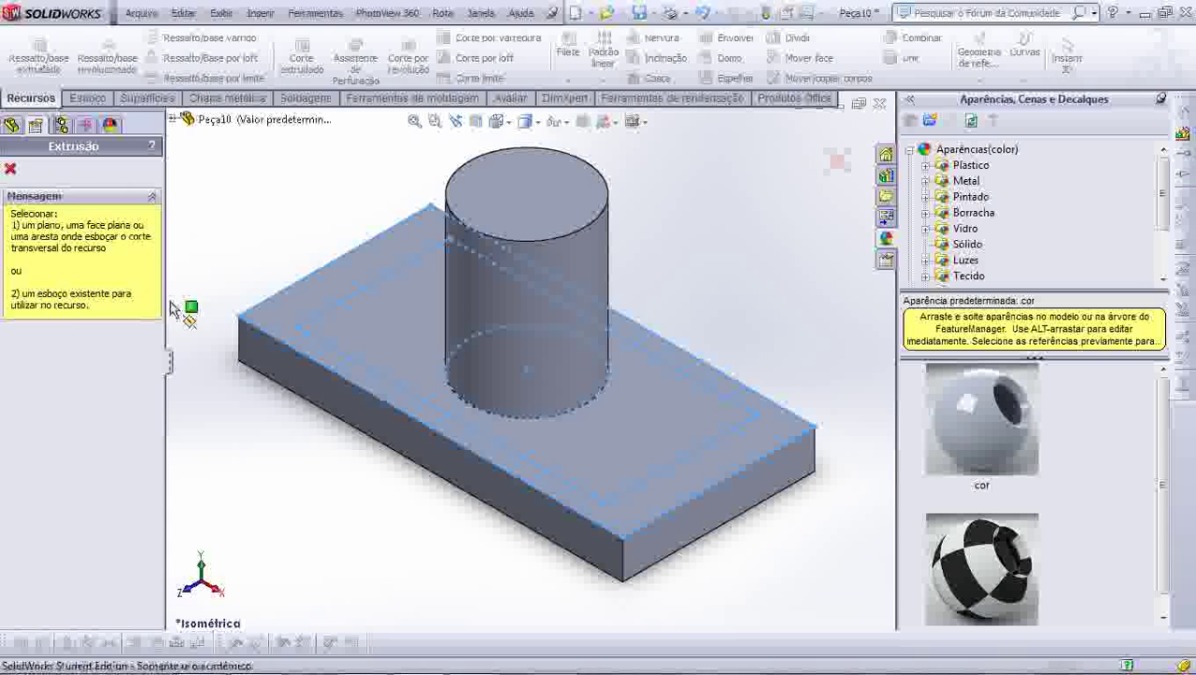
{"action": "left_click", "coordinate": [358, 354]}
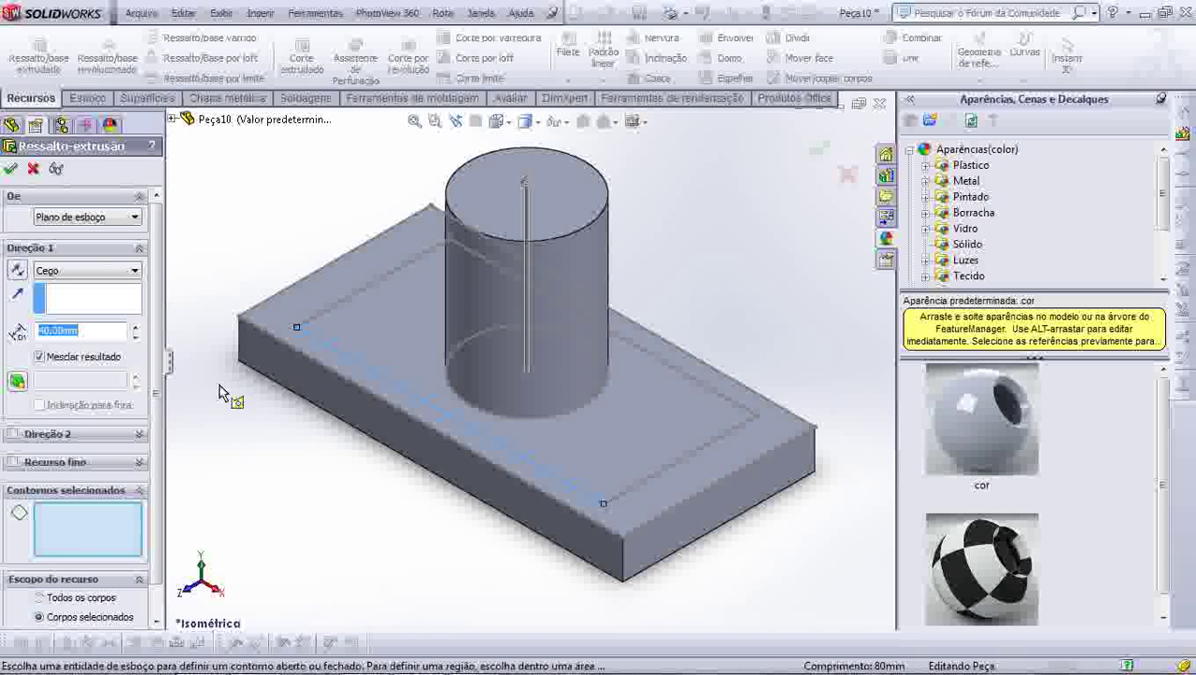
{"action": "left_click", "coordinate": [370, 345]}
{"action": "type", "text": "15"}
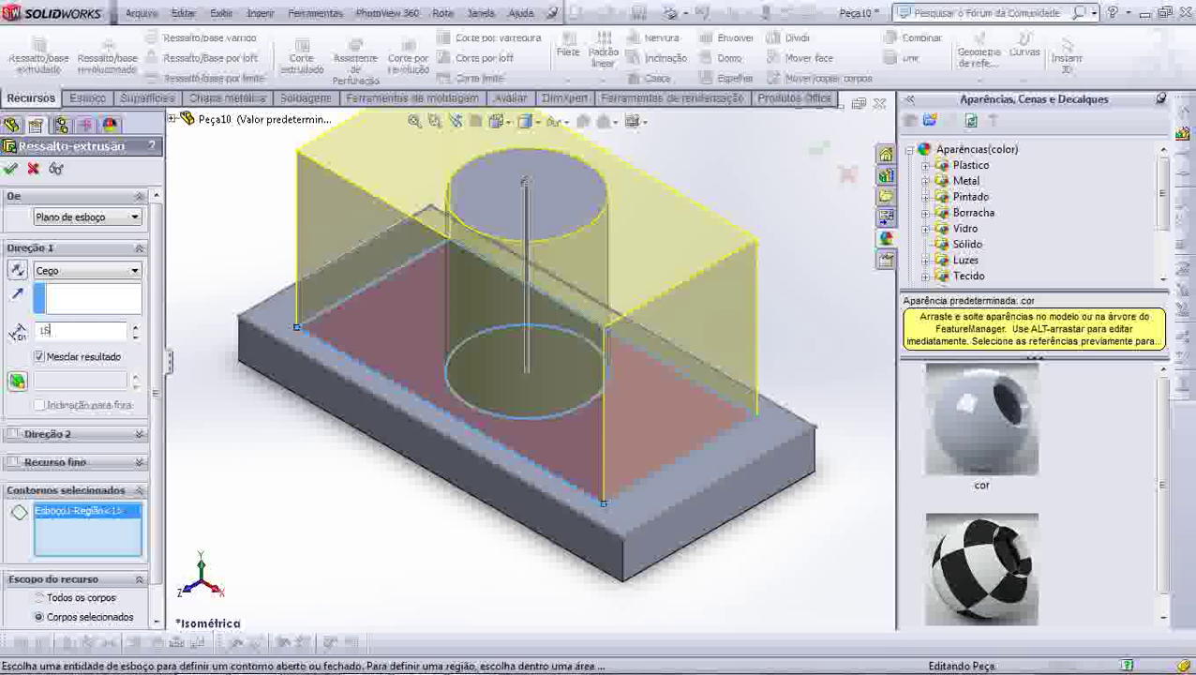
{"action": "left_click", "coordinate": [39, 358]}
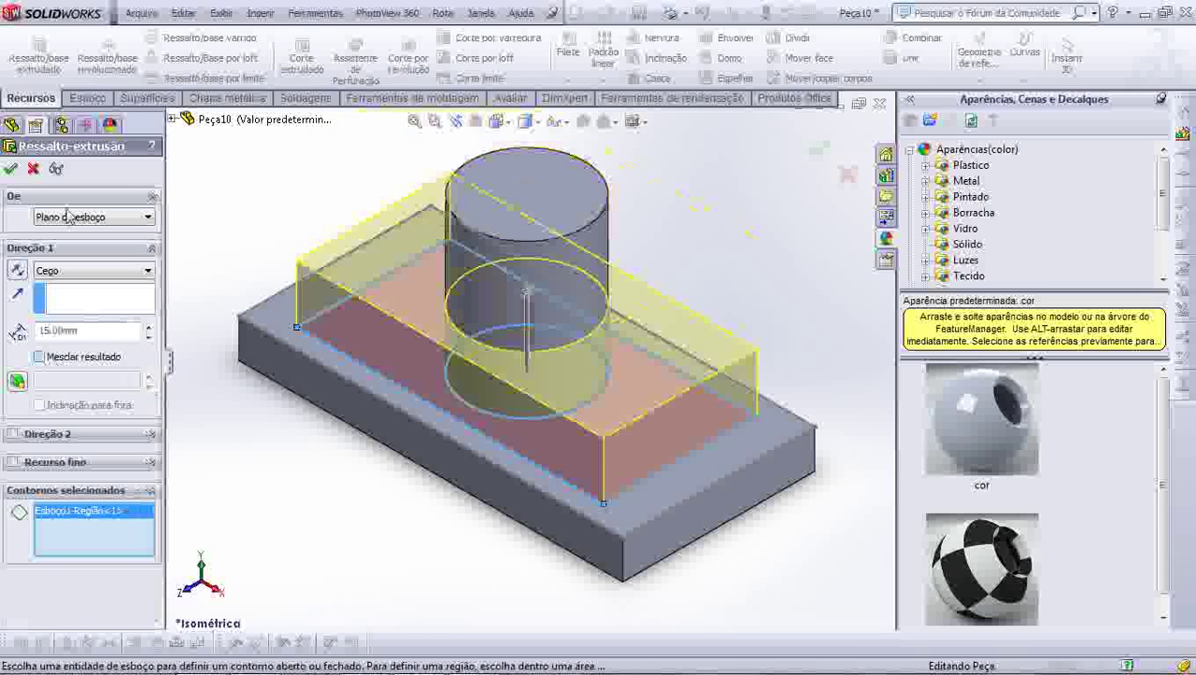
{"action": "left_click", "coordinate": [11, 169]}
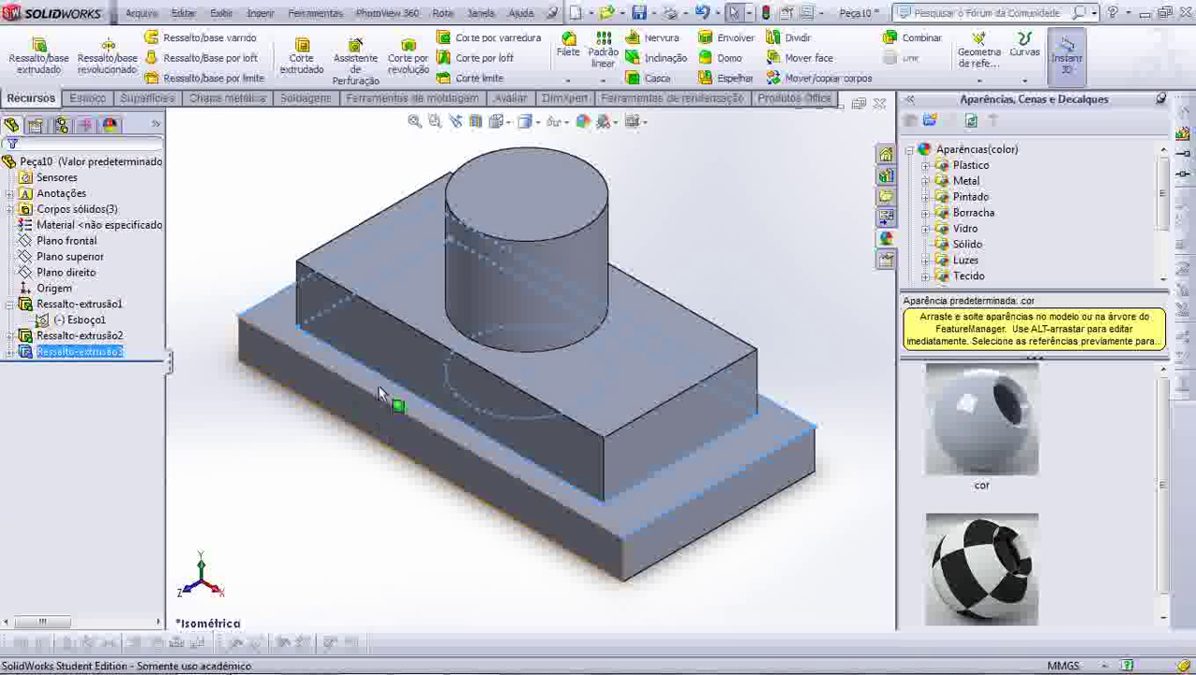
Hide sketch Esboço1.
{"action": "scroll", "coordinate": [539, 315], "scroll_direction": "down", "scroll_amount": 2}
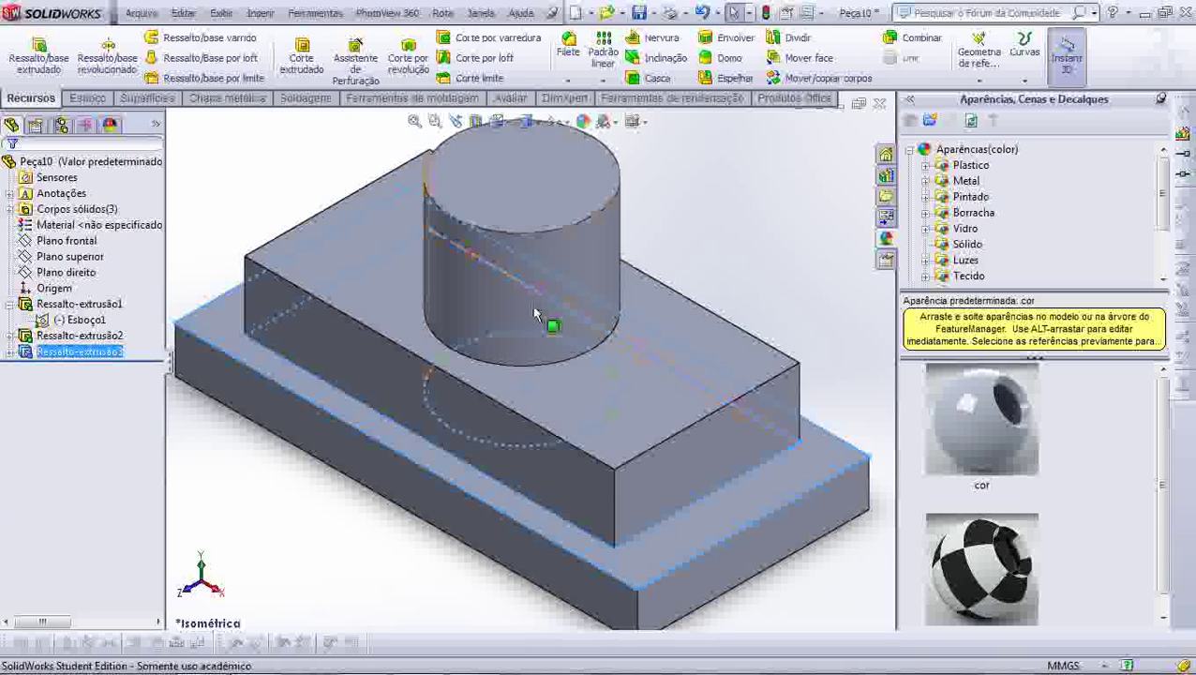
{"action": "scroll", "coordinate": [534, 314], "scroll_direction": "up", "scroll_amount": 2}
{"action": "left_click", "coordinate": [668, 258]}
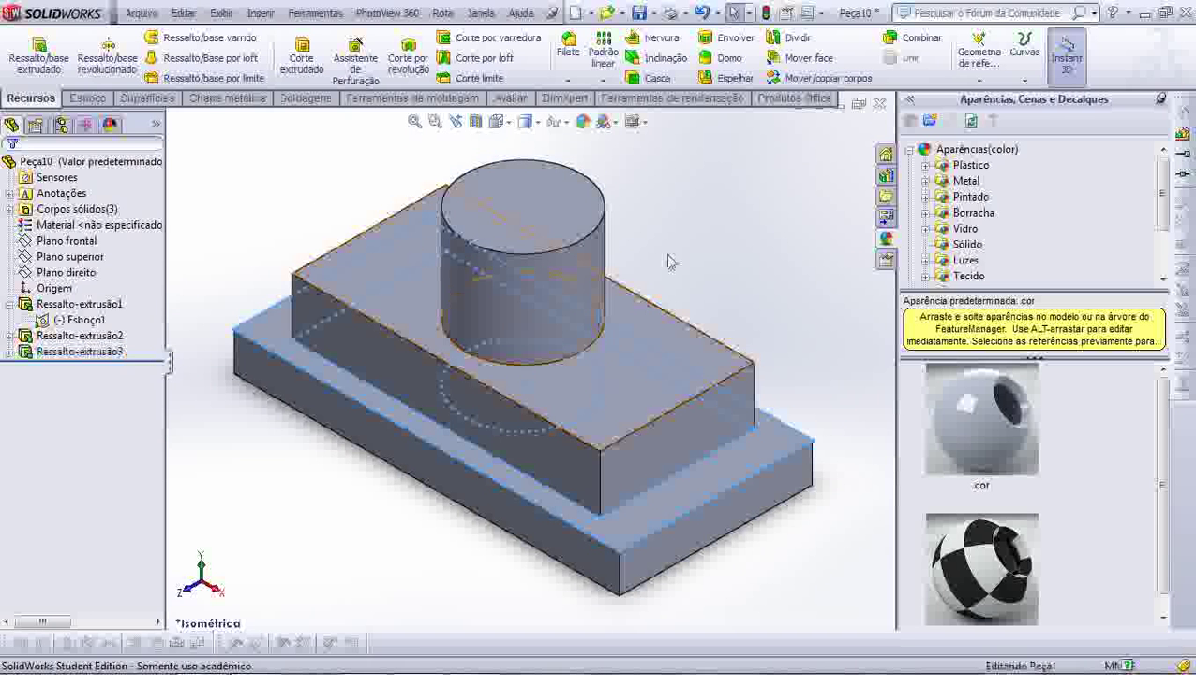
{"action": "left_click", "coordinate": [637, 367]}
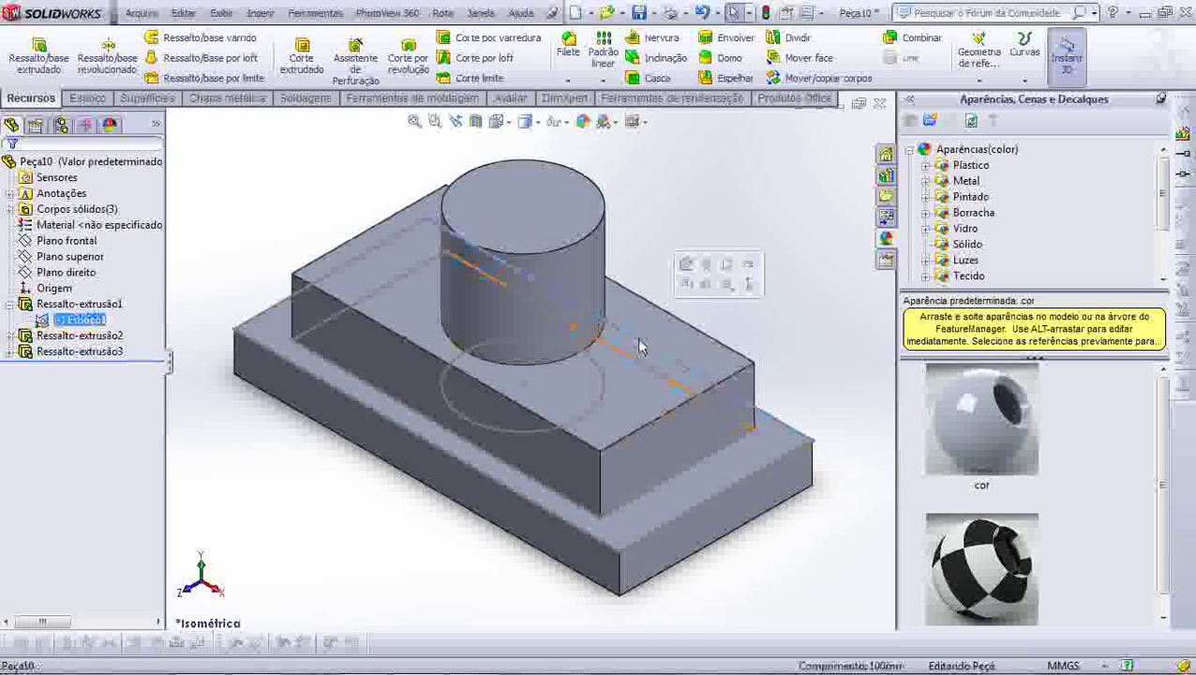
{"action": "left_click", "coordinate": [707, 285]}
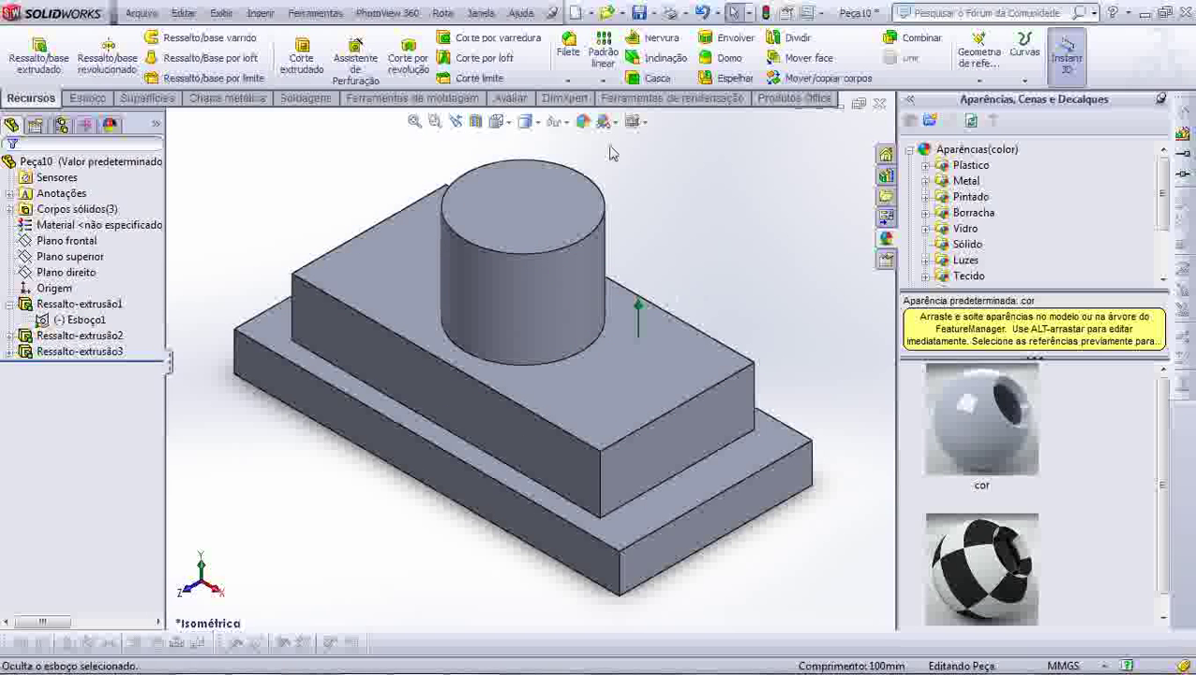
Round the raised block's top-face edges with a 2 mm fillet and zoom in to inspect them.
{"action": "left_click", "coordinate": [566, 60]}
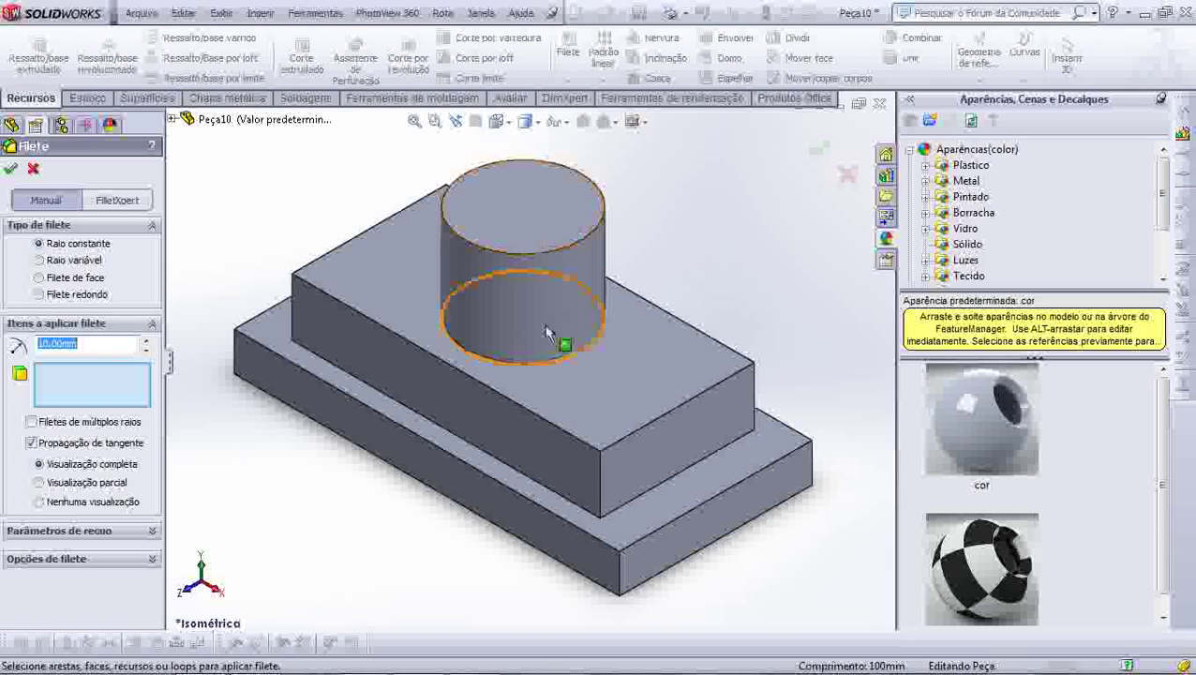
{"action": "scroll", "coordinate": [553, 375], "scroll_direction": "down", "scroll_amount": 3}
{"action": "scroll", "coordinate": [567, 352], "scroll_direction": "down", "scroll_amount": 2}
{"action": "left_click", "coordinate": [574, 356]}
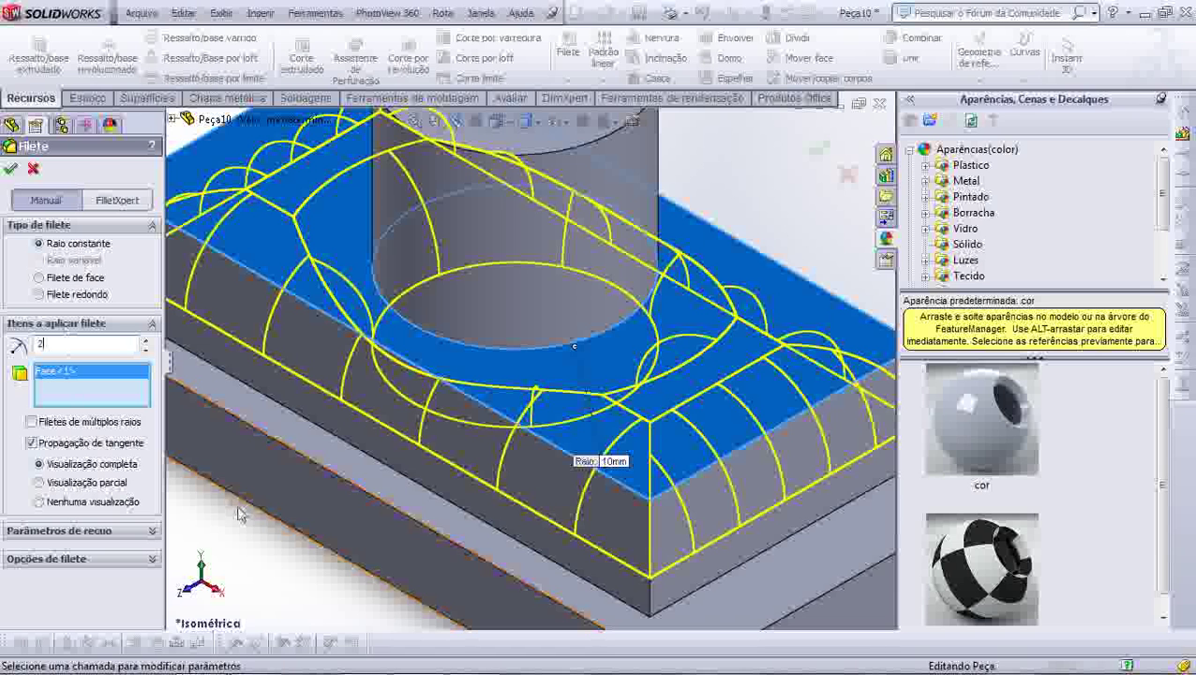
{"action": "left_click", "coordinate": [11, 171]}
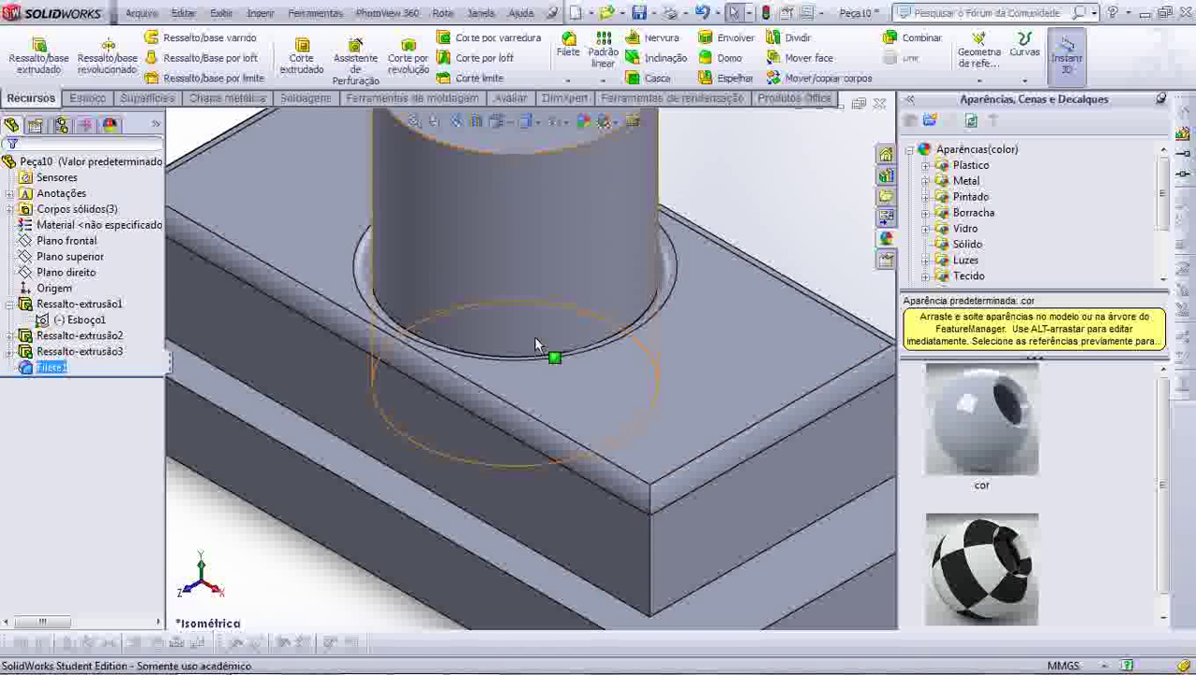
{"action": "scroll", "coordinate": [534, 357], "scroll_direction": "down", "scroll_amount": 3}
{"action": "scroll", "coordinate": [553, 412], "scroll_direction": "down", "scroll_amount": 3}
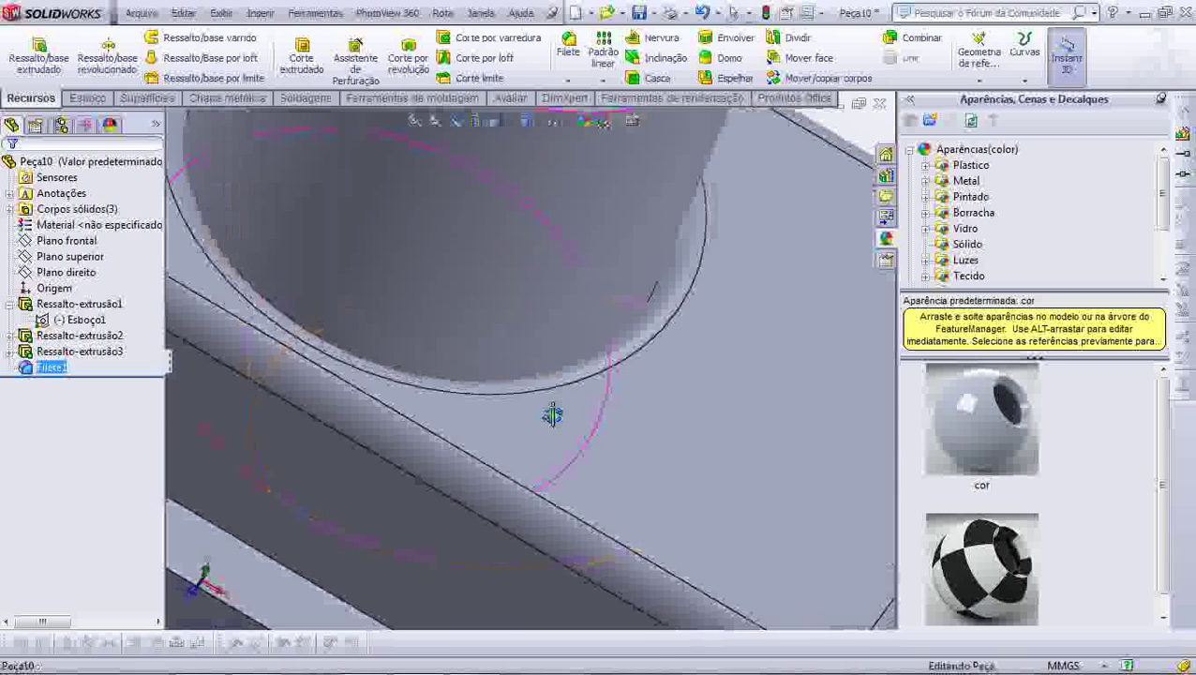
{"action": "scroll", "coordinate": [581, 375], "scroll_direction": "down", "scroll_amount": 2}
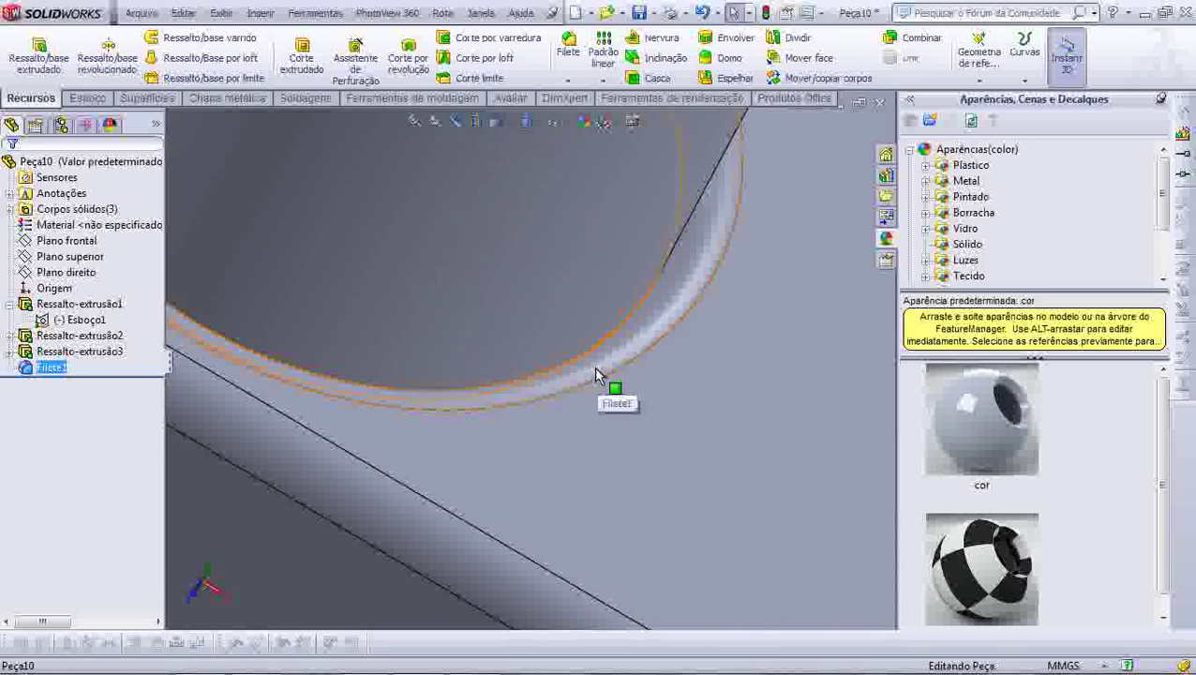
{"action": "scroll", "coordinate": [599, 375], "scroll_direction": "up", "scroll_amount": 3}
{"action": "scroll", "coordinate": [595, 337], "scroll_direction": "up", "scroll_amount": 2}
{"action": "scroll", "coordinate": [571, 281], "scroll_direction": "up", "scroll_amount": 1}
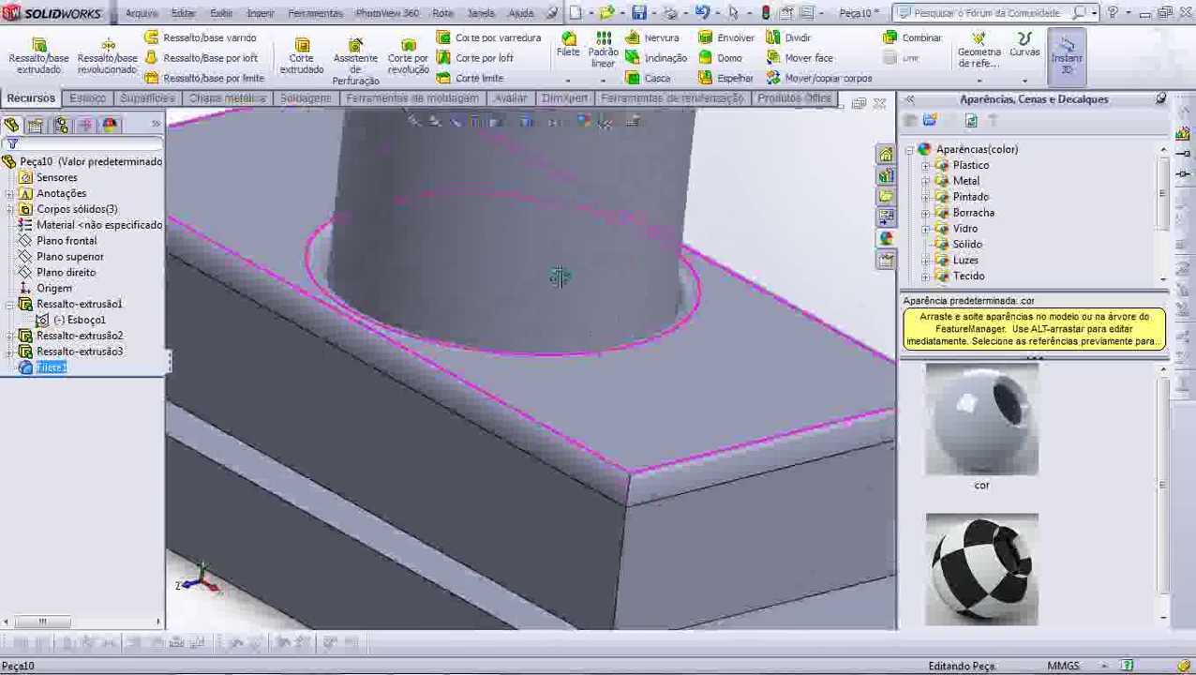
{"action": "scroll", "coordinate": [581, 337], "scroll_direction": "up", "scroll_amount": 3}
{"action": "scroll", "coordinate": [618, 421], "scroll_direction": "down", "scroll_amount": 3}
{"action": "scroll", "coordinate": [643, 473], "scroll_direction": "down", "scroll_amount": 2}
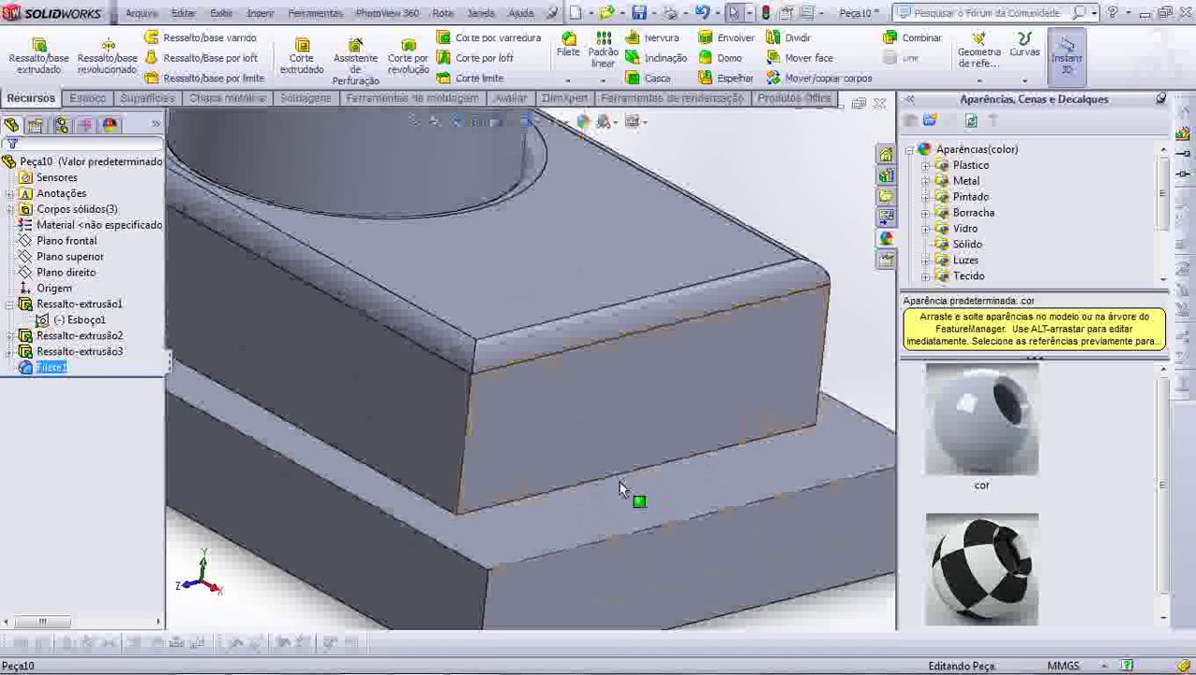
Fillet the raised block's bottom edge at 2 mm as Filete2.
{"action": "left_click", "coordinate": [623, 487]}
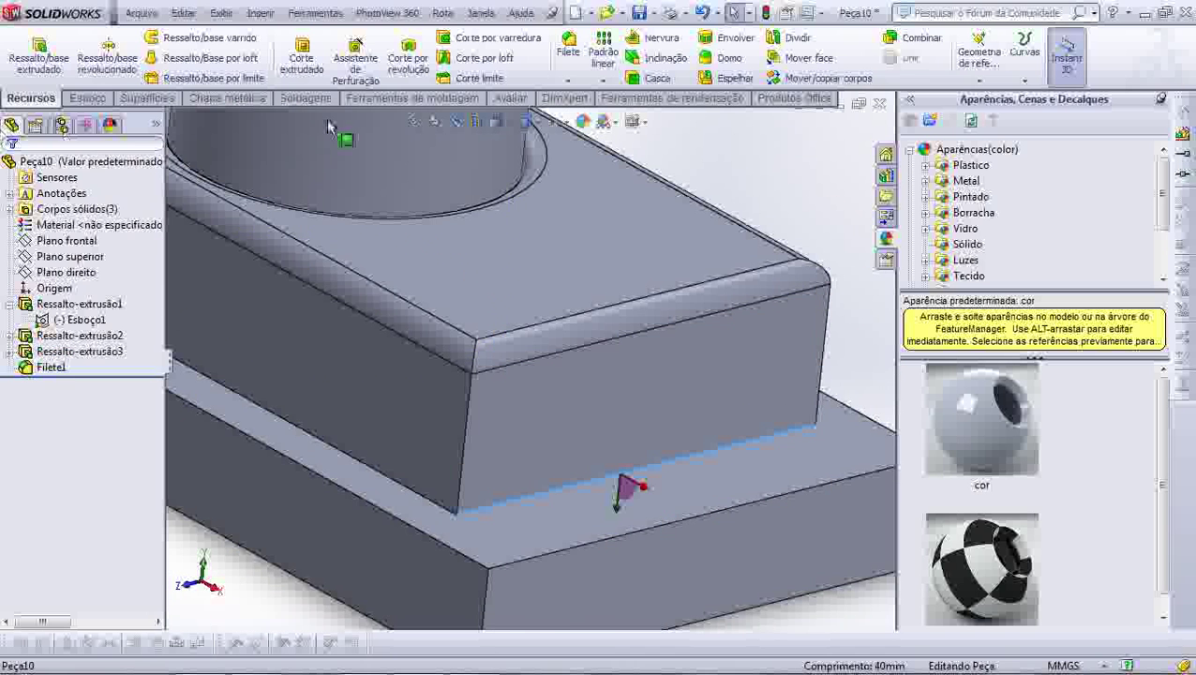
{"action": "left_click", "coordinate": [569, 48]}
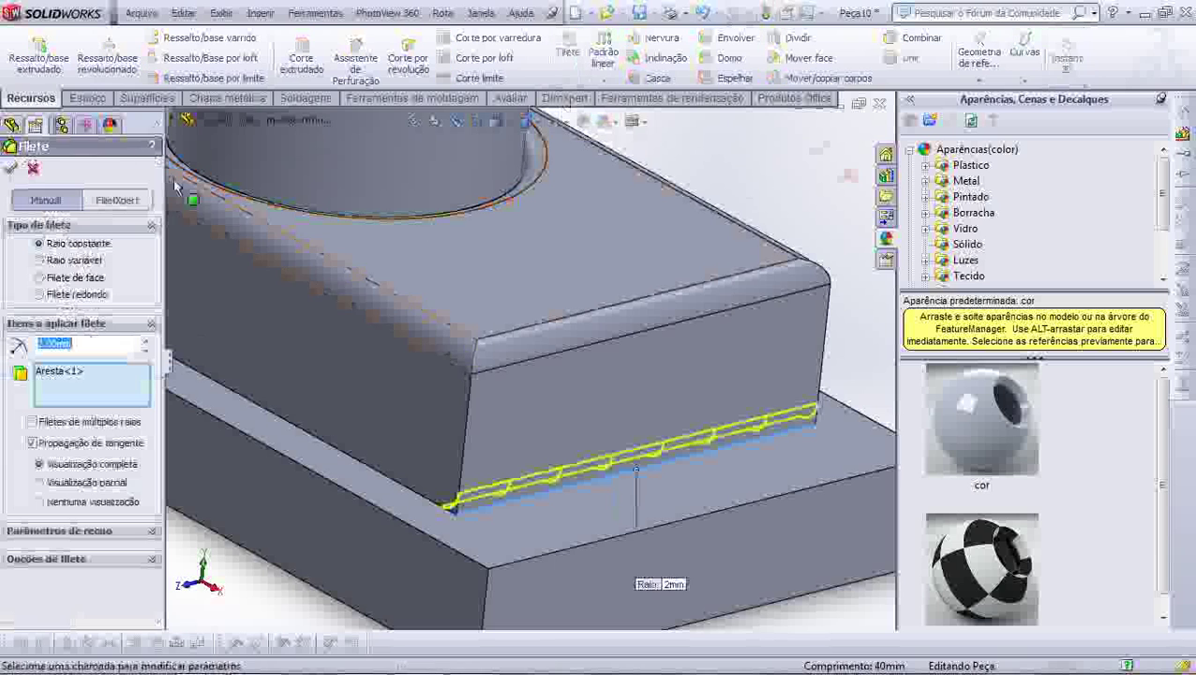
{"action": "left_click", "coordinate": [12, 170]}
{"action": "mouse_move", "coordinate": [547, 453]}
{"action": "middle_mouse_down"}
{"action": "mouse_move", "coordinate": [512, 547]}
{"action": "mouse_move", "coordinate": [483, 484]}
{"action": "mouse_move", "coordinate": [522, 457]}
{"action": "middle_mouse_up"}
{"action": "scroll", "coordinate": [522, 457], "scroll_direction": "down", "scroll_amount": 3}
{"action": "scroll", "coordinate": [485, 468], "scroll_direction": "down", "scroll_amount": 3}
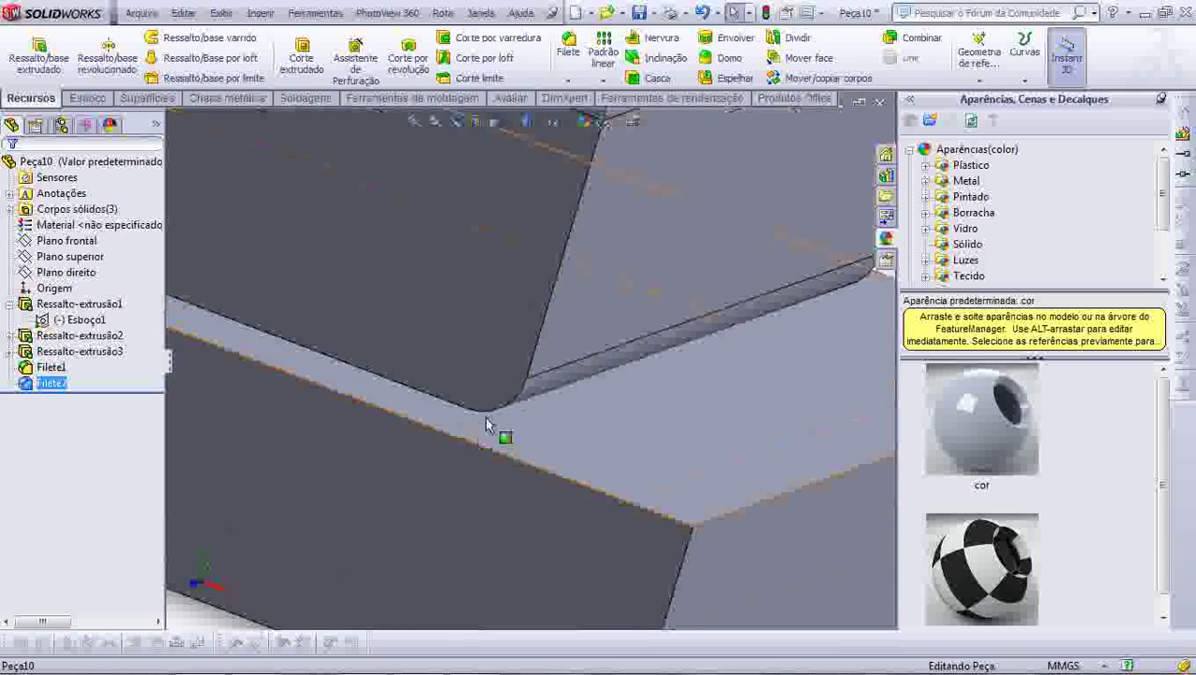
{"action": "scroll", "coordinate": [506, 412], "scroll_direction": "down", "scroll_amount": 2}
Orbit and zoom around the part to inspect the new fillet and top faces.
{"action": "middle_click_drag", "start_coordinate": [522, 405], "coordinate": [486, 419]}
{"action": "scroll", "coordinate": [478, 405], "scroll_direction": "up", "scroll_amount": 3}
{"action": "scroll", "coordinate": [475, 317], "scroll_direction": "down", "scroll_amount": 2}
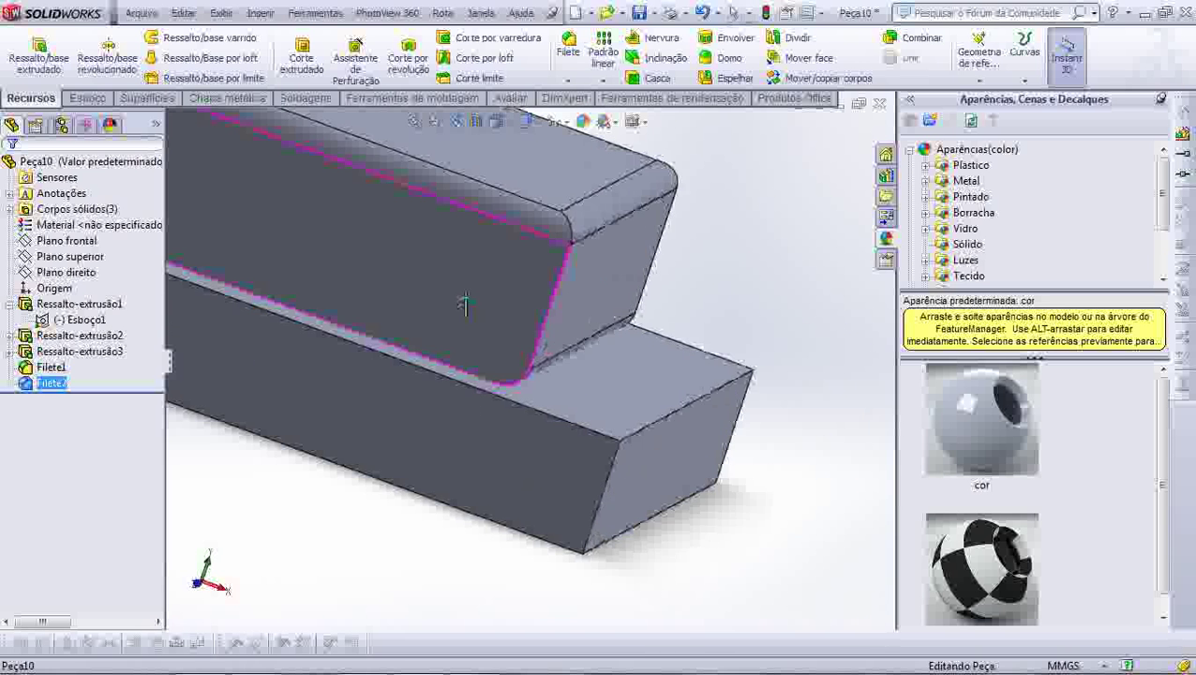
{"action": "scroll", "coordinate": [448, 251], "scroll_direction": "down", "scroll_amount": 2}
{"action": "middle_click_drag", "start_coordinate": [427, 218], "coordinate": [384, 248]}
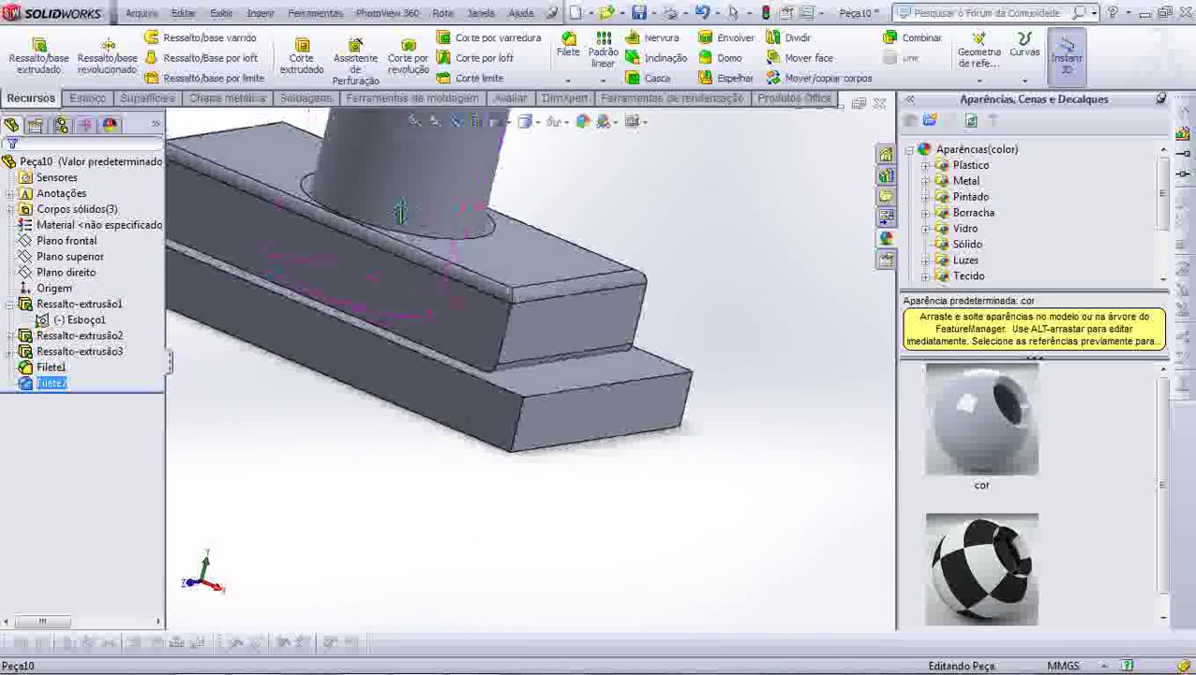
{"action": "scroll", "coordinate": [362, 263], "scroll_direction": "up", "scroll_amount": 3}
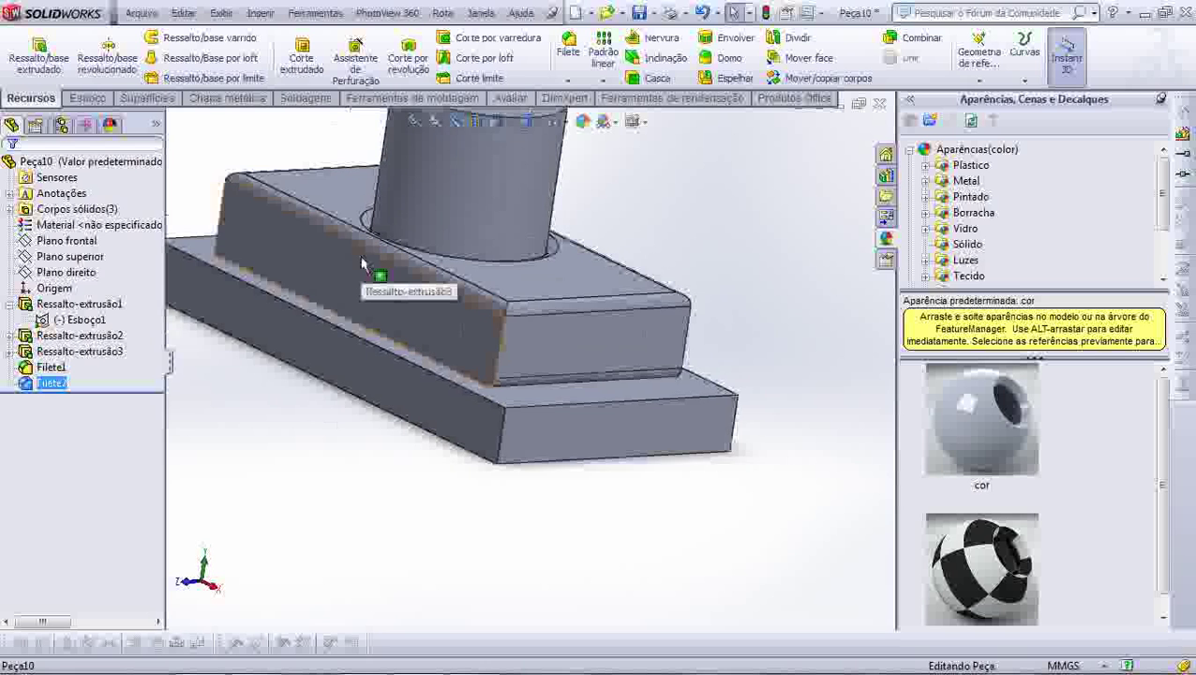
{"action": "left_click", "coordinate": [349, 278]}
{"action": "scroll", "coordinate": [327, 305], "scroll_direction": "up", "scroll_amount": 2}
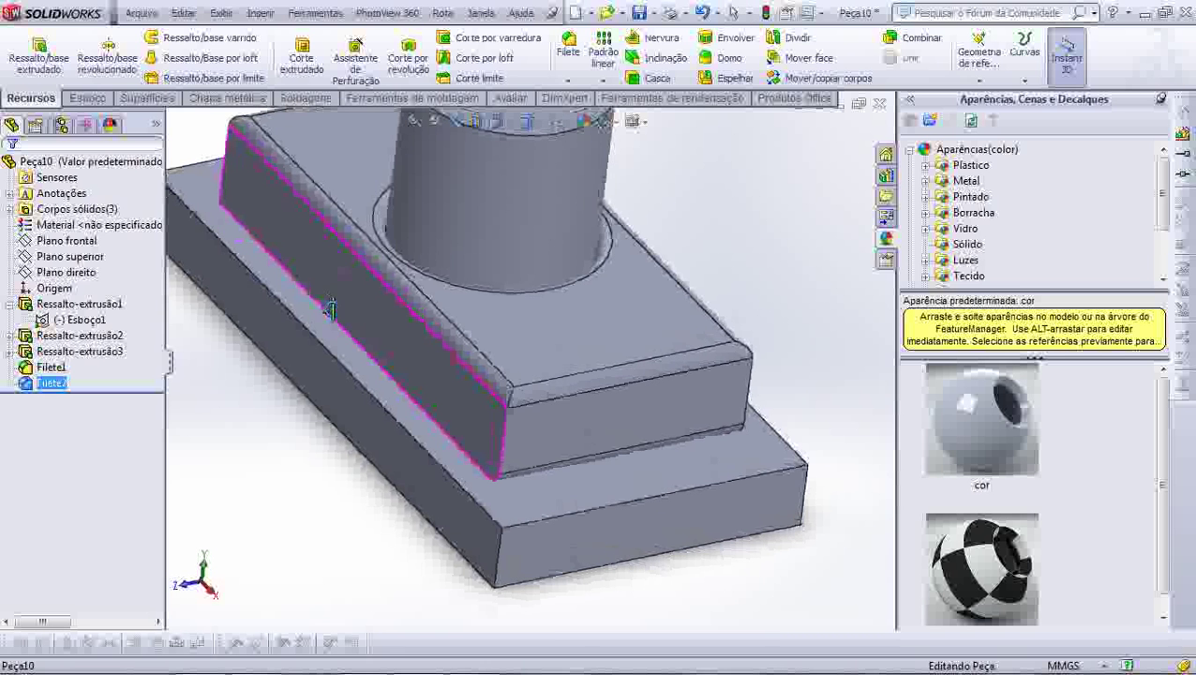
{"action": "key", "text": "Escape"}
{"action": "scroll", "coordinate": [453, 409], "scroll_direction": "down", "scroll_amount": 2}
{"action": "scroll", "coordinate": [453, 410], "scroll_direction": "down", "scroll_amount": 2}
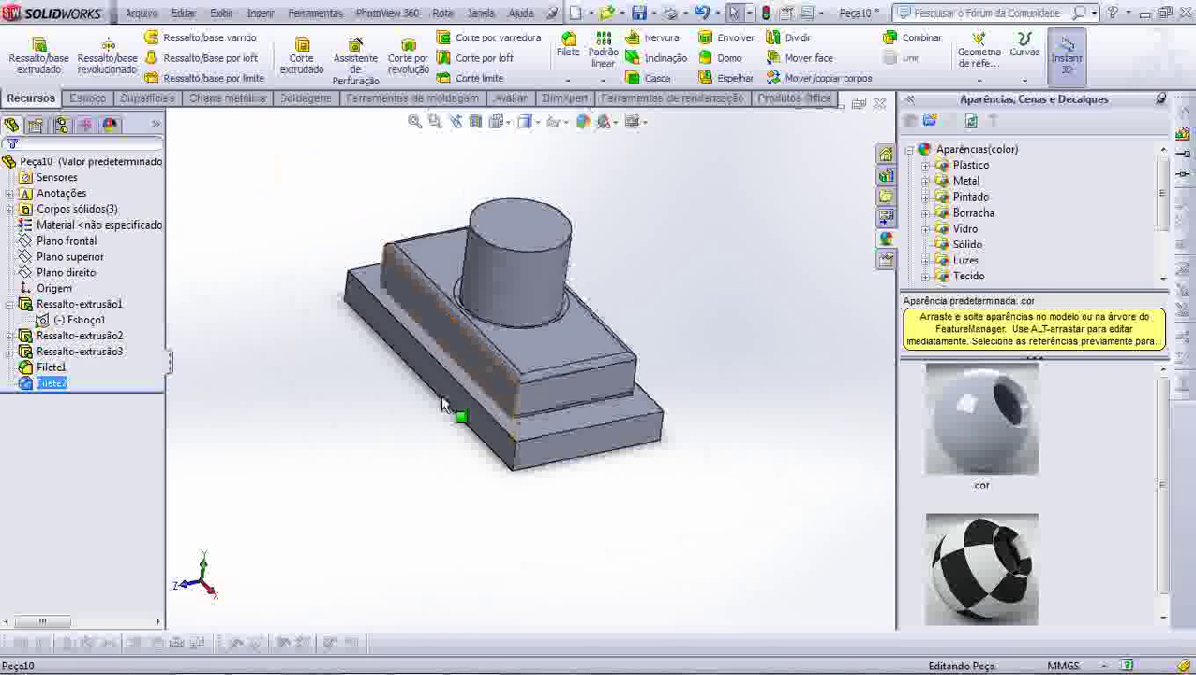
{"action": "mouse_move", "coordinate": [443, 406]}
{"action": "middle_mouse_down"}
{"action": "mouse_move", "coordinate": [453, 267]}
{"action": "mouse_move", "coordinate": [483, 278]}
{"action": "middle_mouse_up"}
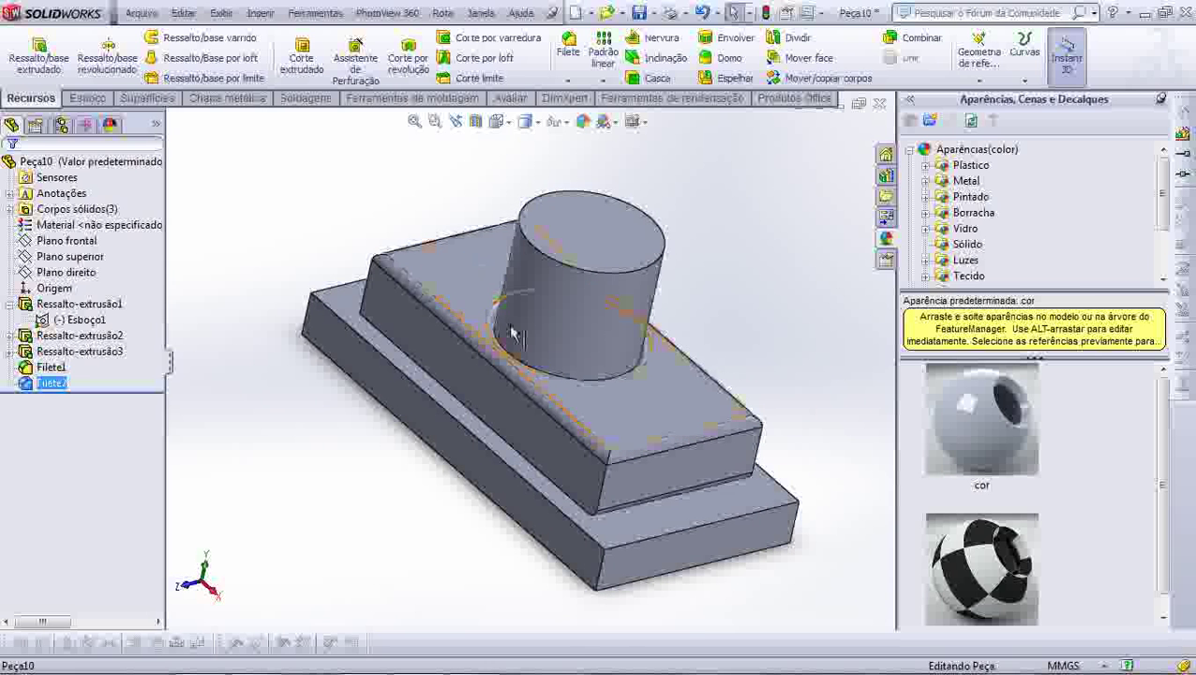
Undo Filete2 and Filete1 so the block's edges are sharp again, and zoom to fit.
{"action": "left_click", "coordinate": [702, 13]}
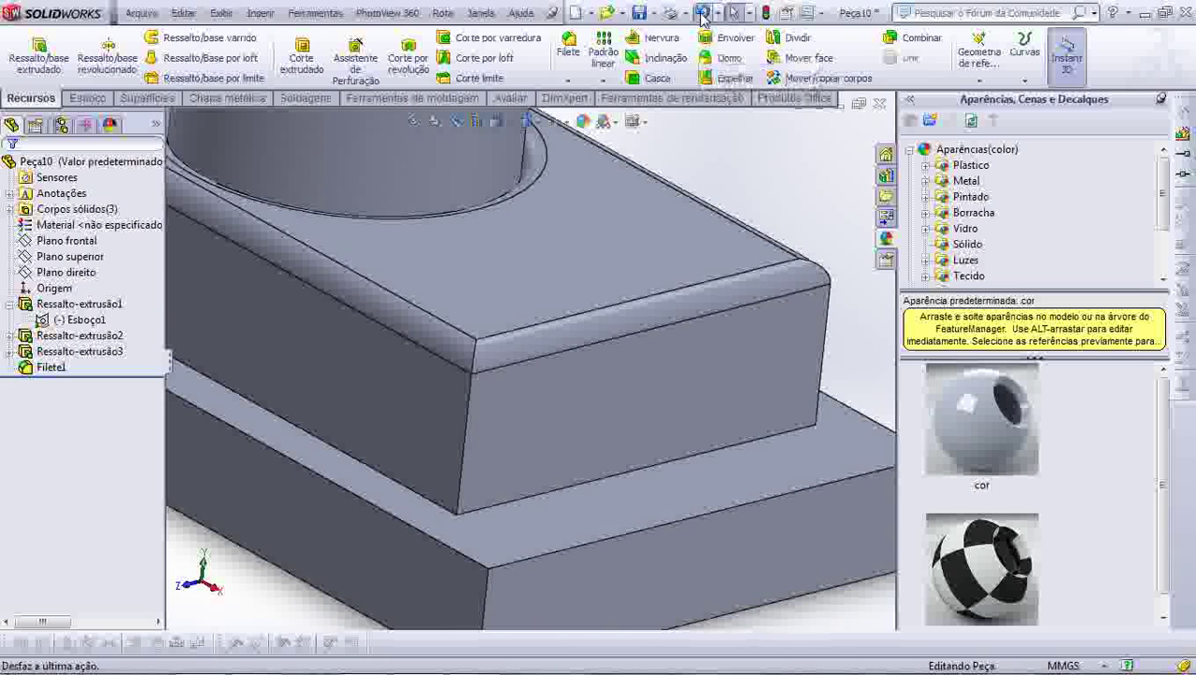
{"action": "left_click", "coordinate": [701, 13]}
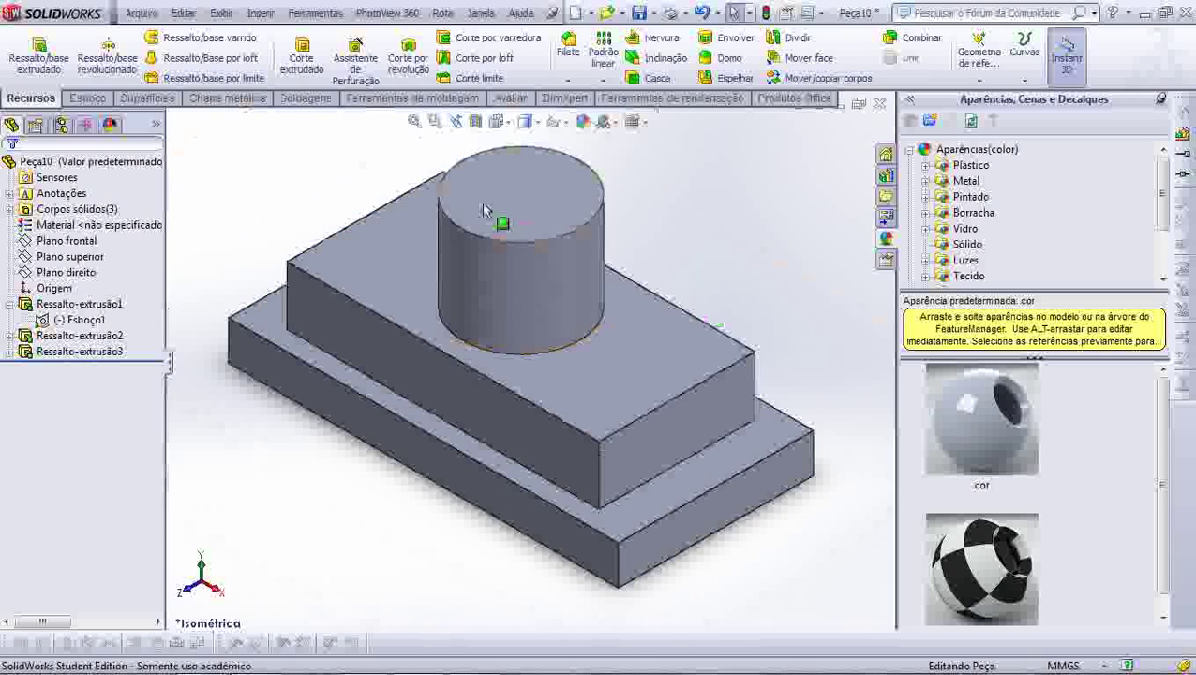
{"action": "scroll", "coordinate": [453, 502], "scroll_direction": "up", "scroll_amount": 2}
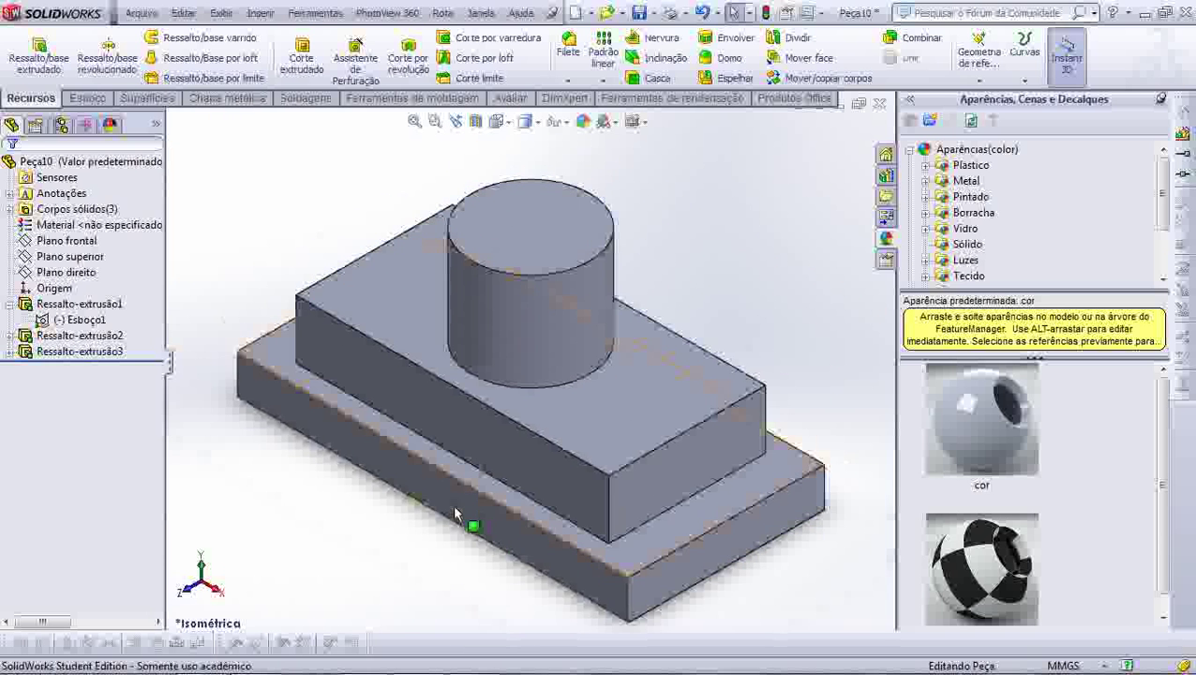
{"action": "key", "text": "f"}
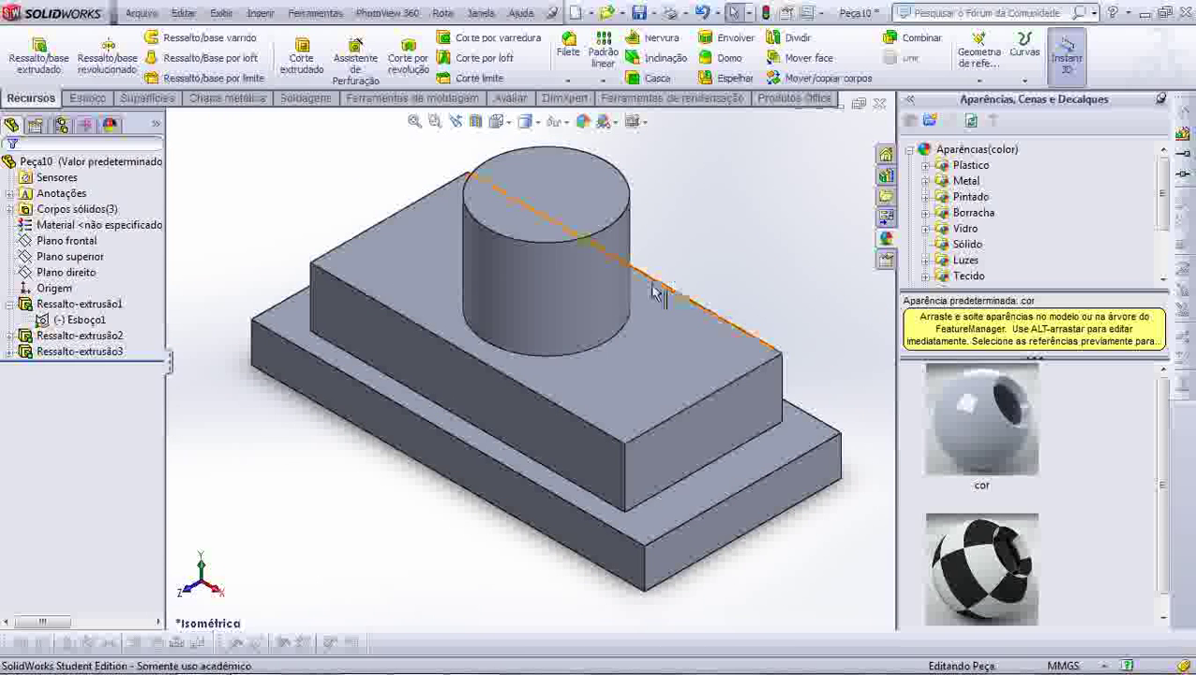
Combine the cylinder, middle block and base plate into one body using Adicionar.
{"action": "left_click", "coordinate": [258, 13]}
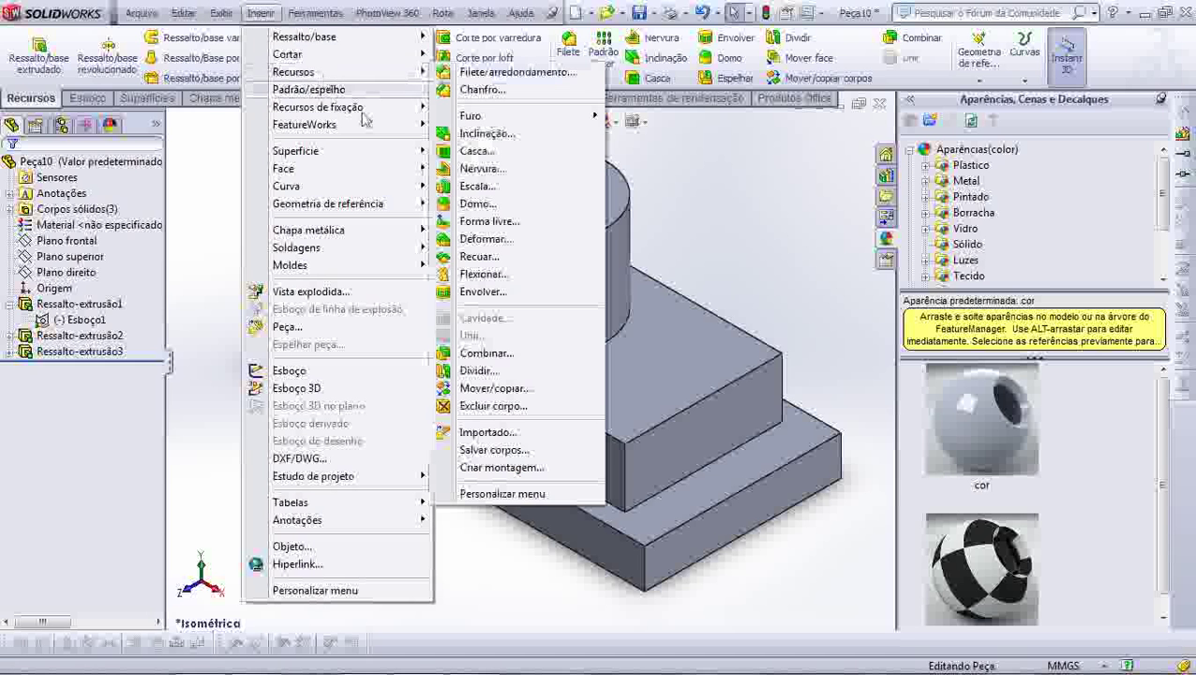
{"action": "left_click", "coordinate": [485, 360]}
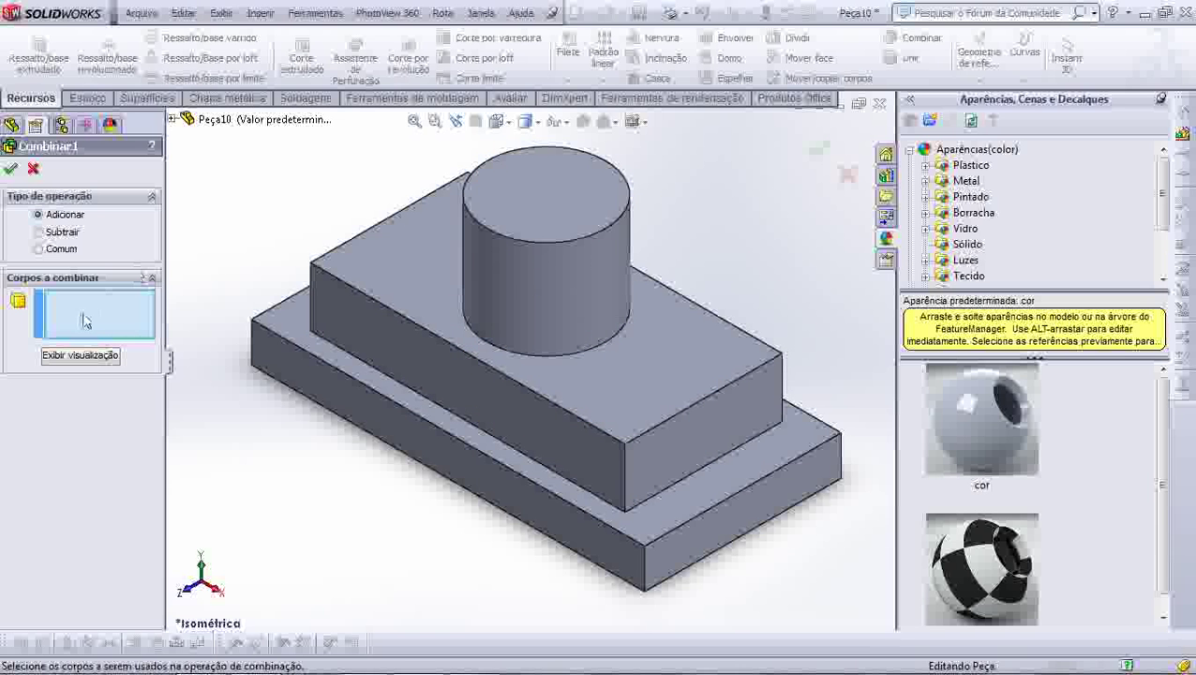
{"action": "left_click", "coordinate": [585, 289]}
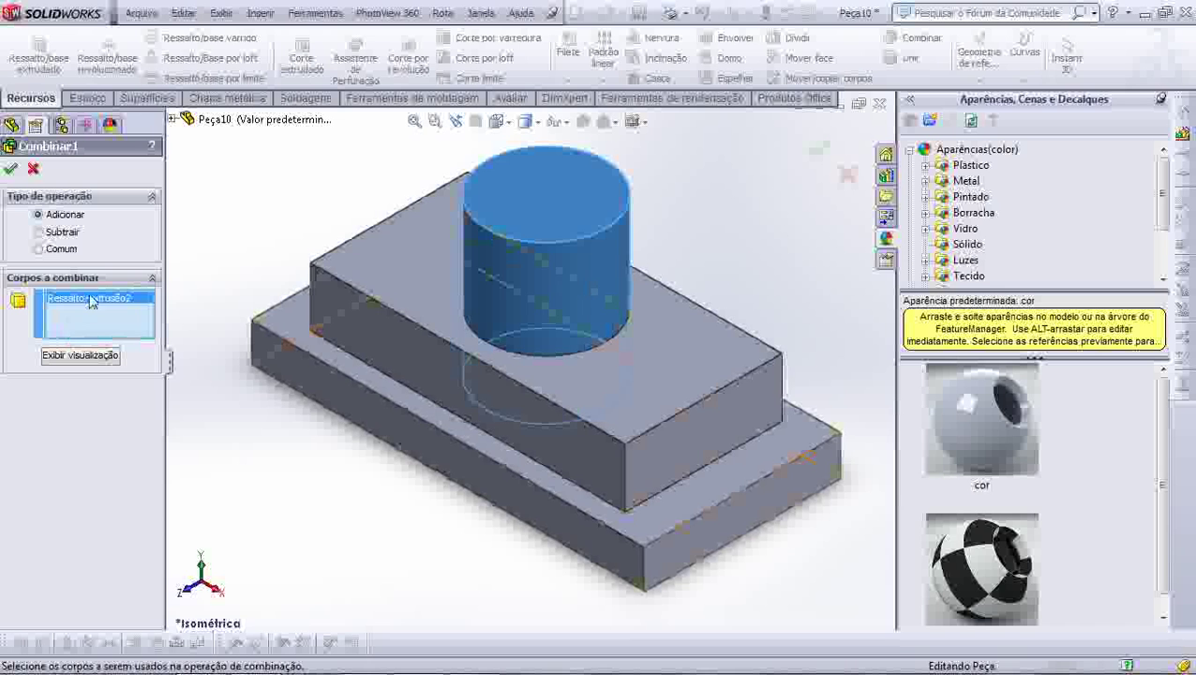
{"action": "left_click", "coordinate": [673, 410]}
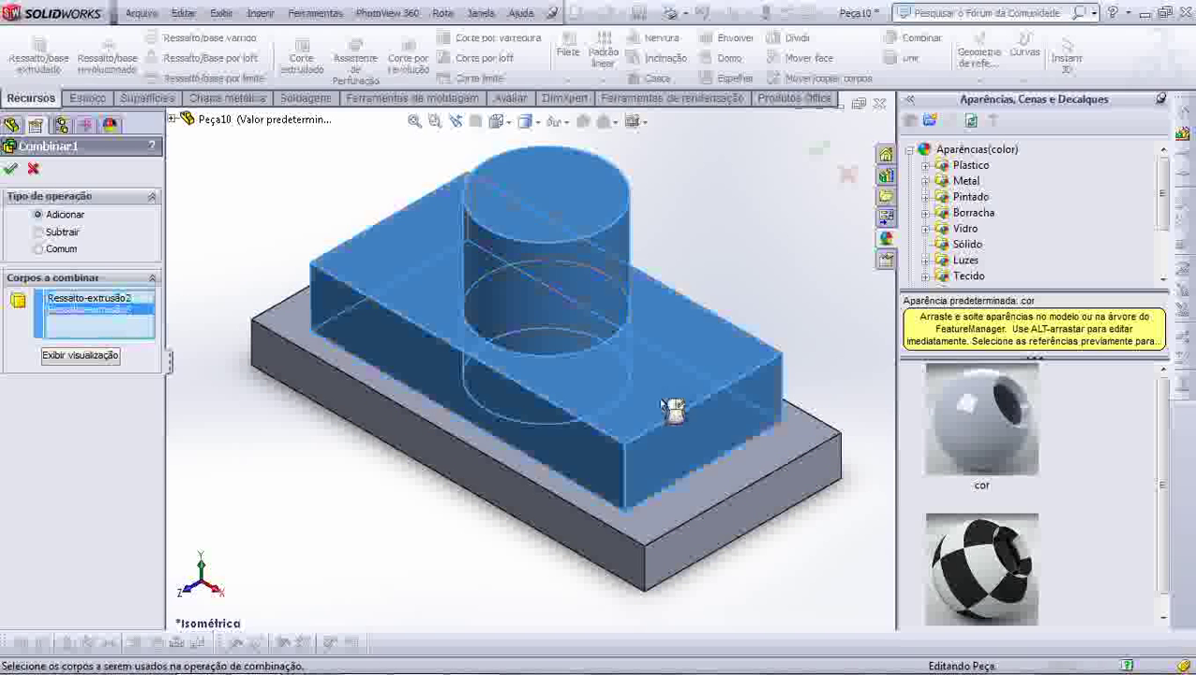
{"action": "left_click", "coordinate": [703, 515]}
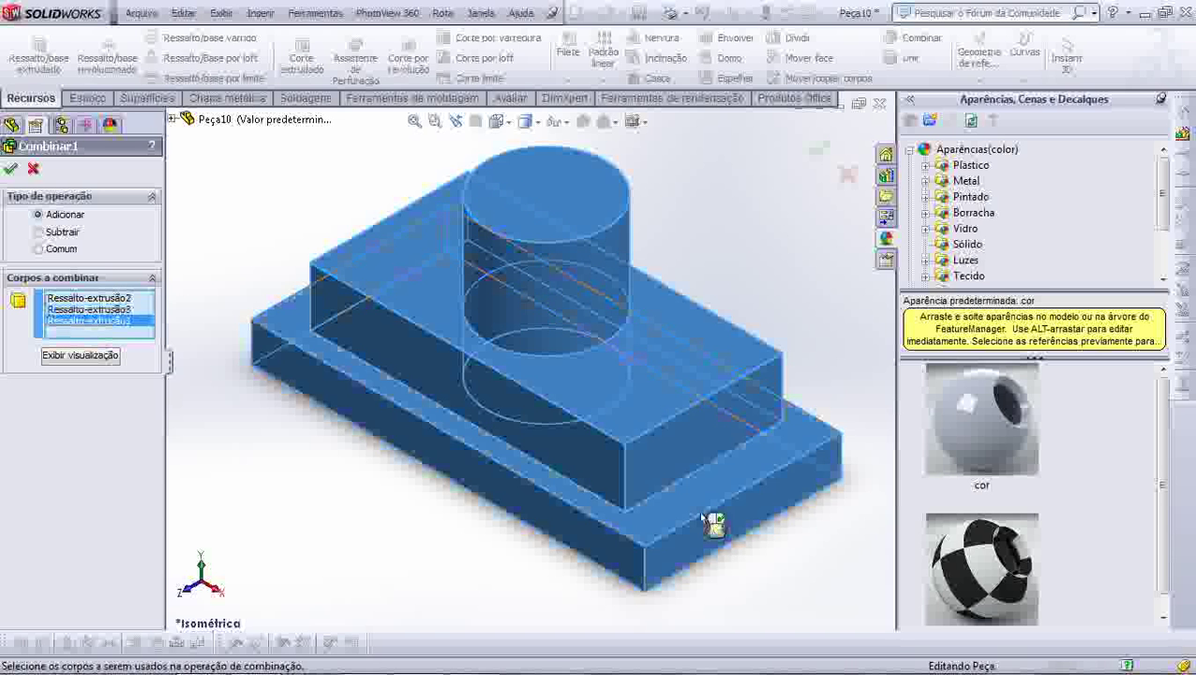
{"action": "left_click", "coordinate": [78, 361]}
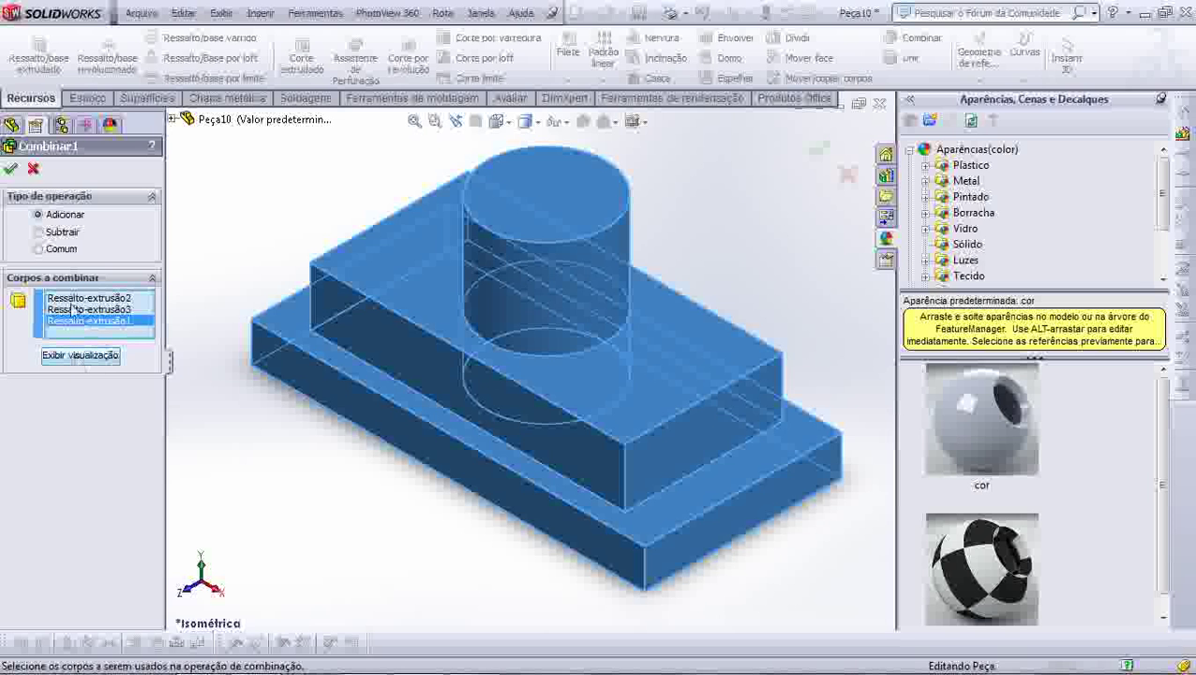
{"action": "left_click", "coordinate": [11, 169]}
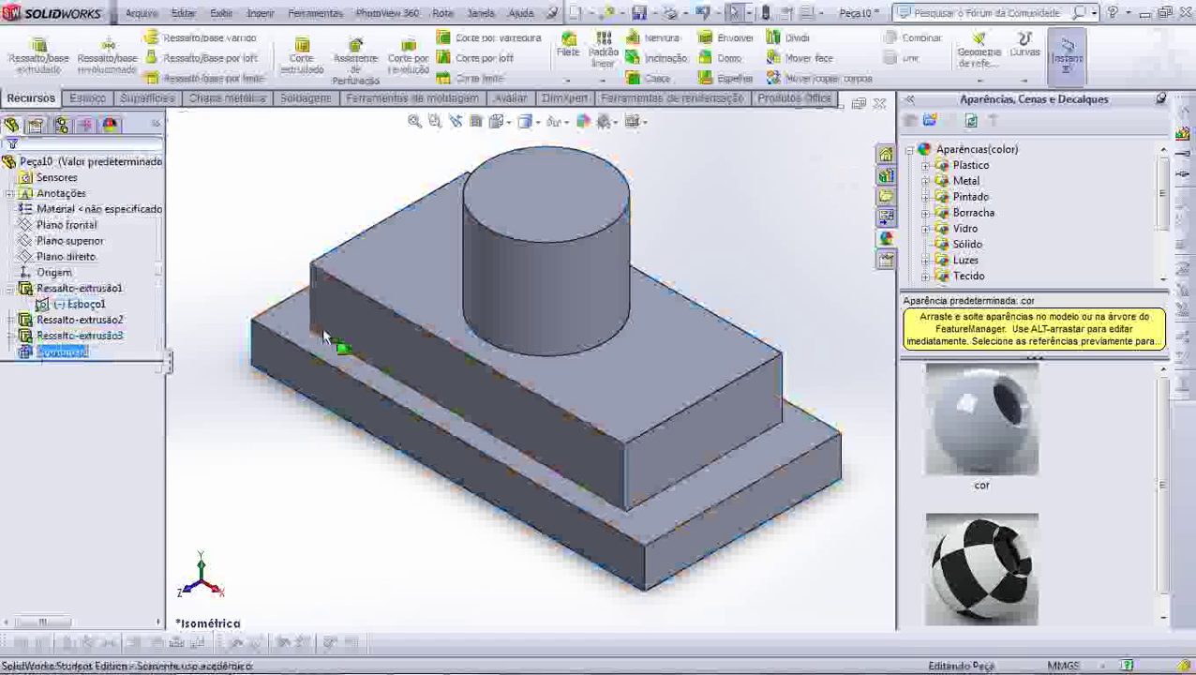
Round the cylinder's base edge with a 2 mm fillet.
{"action": "left_click", "coordinate": [569, 59]}
{"action": "scroll", "coordinate": [585, 328], "scroll_direction": "down", "scroll_amount": 3}
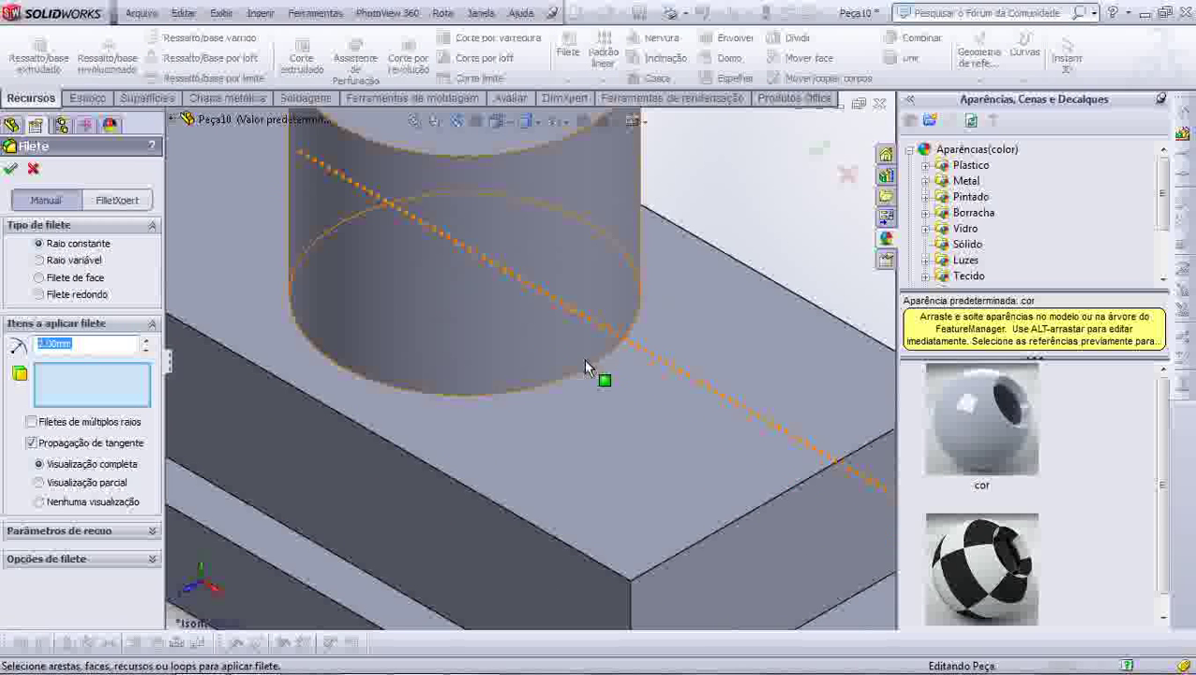
{"action": "left_click", "coordinate": [585, 373]}
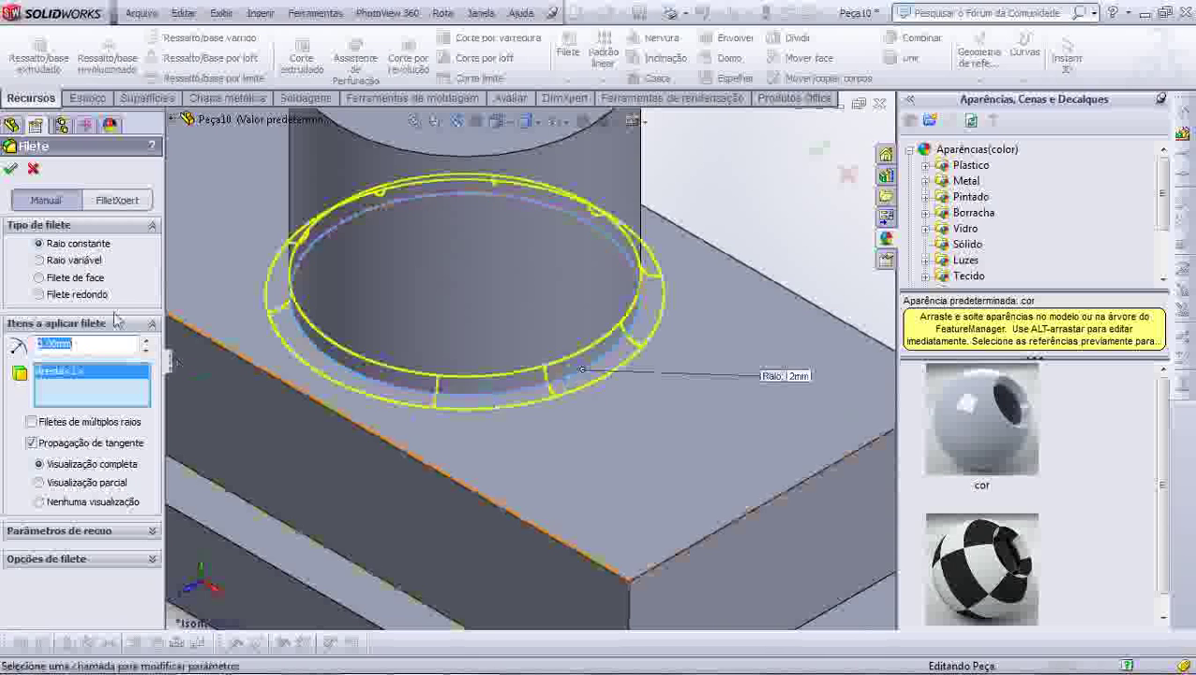
{"action": "left_click", "coordinate": [13, 170]}
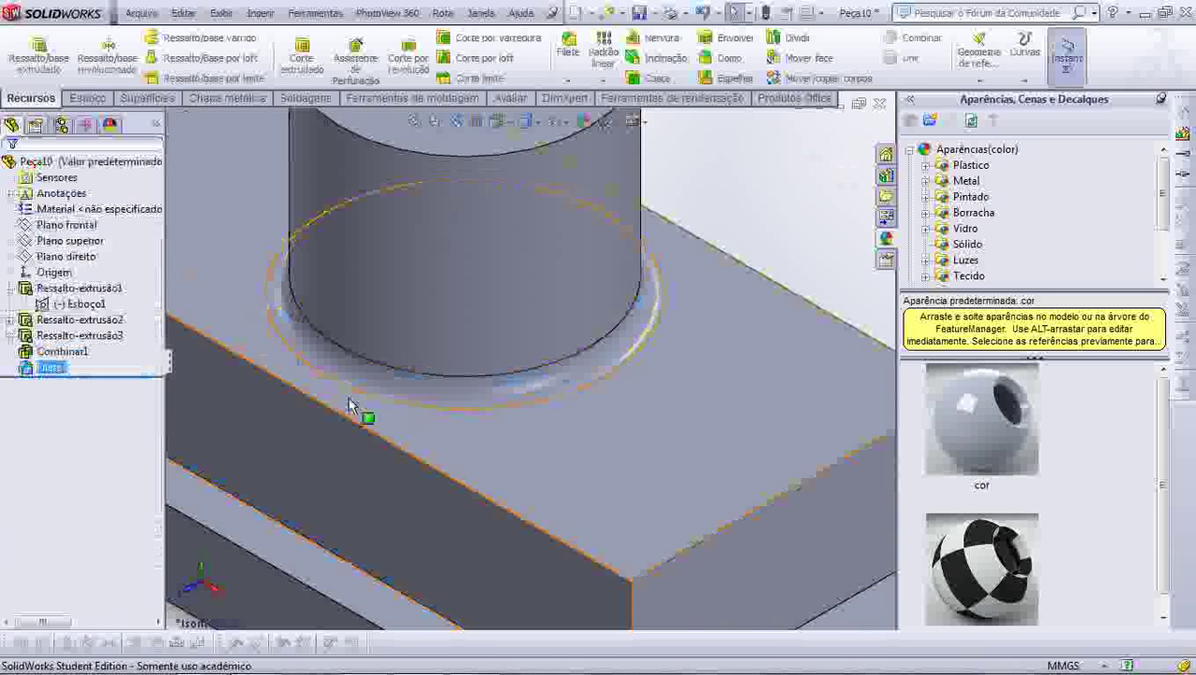
Fillet the middle block's four bottom edges at 2 mm.
{"action": "scroll", "coordinate": [347, 450], "scroll_direction": "up", "scroll_amount": 5}
{"action": "scroll", "coordinate": [499, 376], "scroll_direction": "down", "scroll_amount": 4}
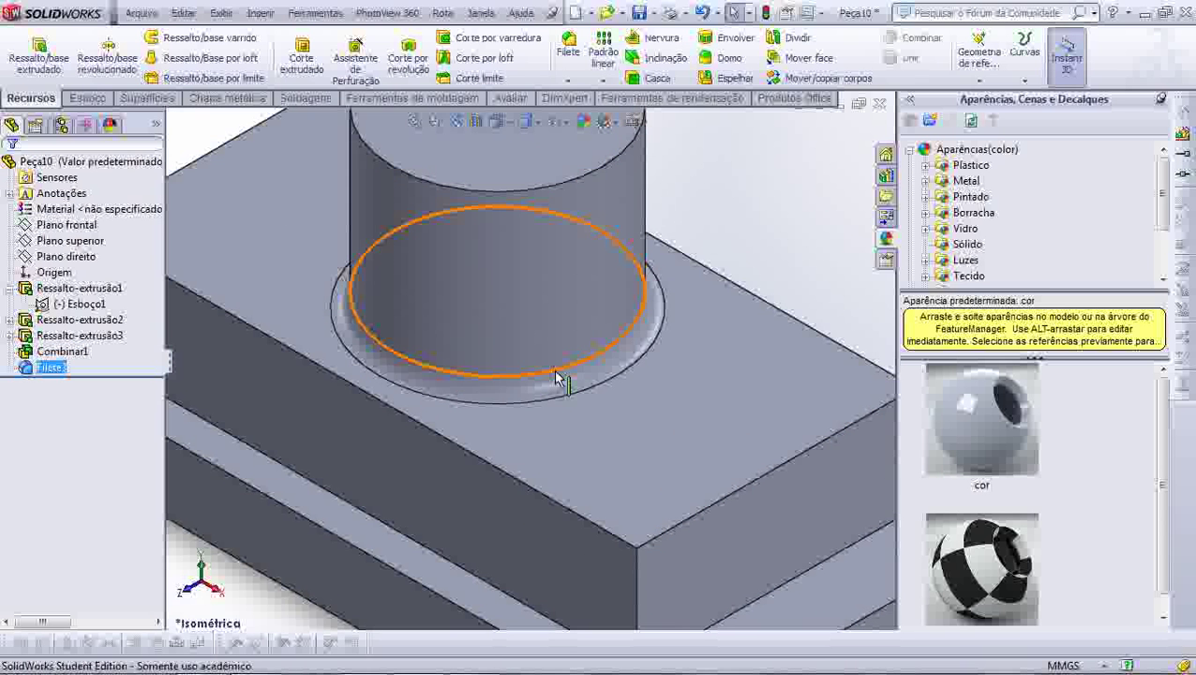
{"action": "scroll", "coordinate": [555, 377], "scroll_direction": "up", "scroll_amount": 2}
{"action": "scroll", "coordinate": [557, 384], "scroll_direction": "up", "scroll_amount": 2}
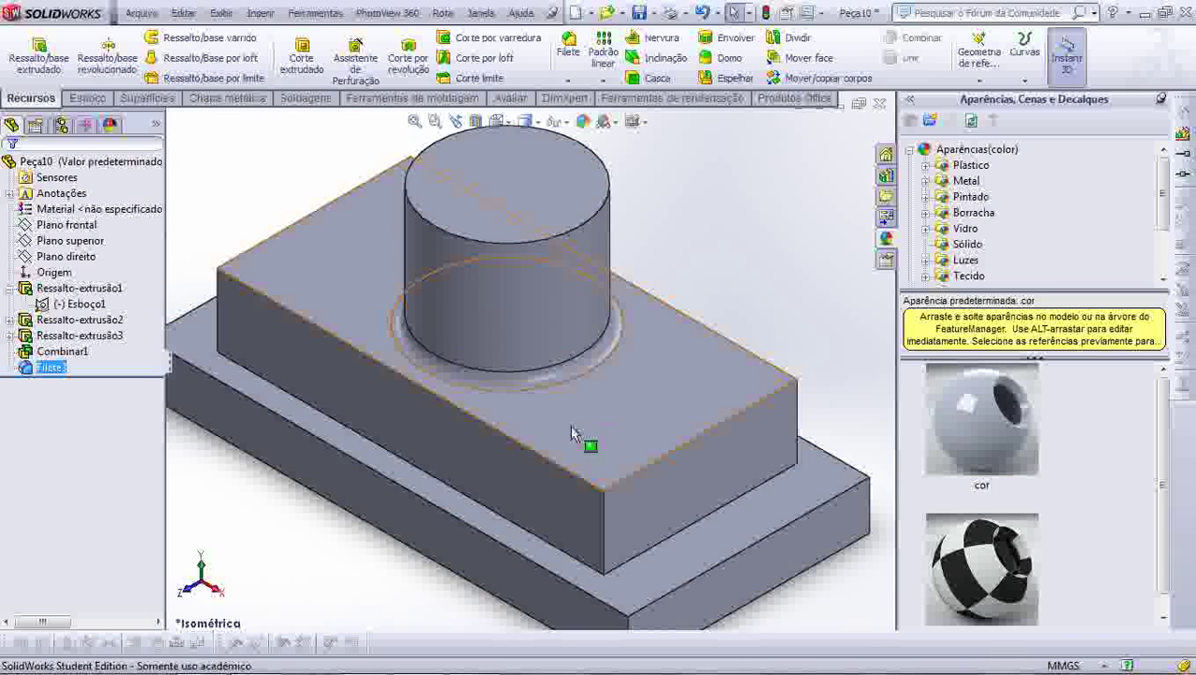
{"action": "scroll", "coordinate": [609, 464], "scroll_direction": "down", "scroll_amount": 3}
{"action": "scroll", "coordinate": [619, 478], "scroll_direction": "down", "scroll_amount": 2}
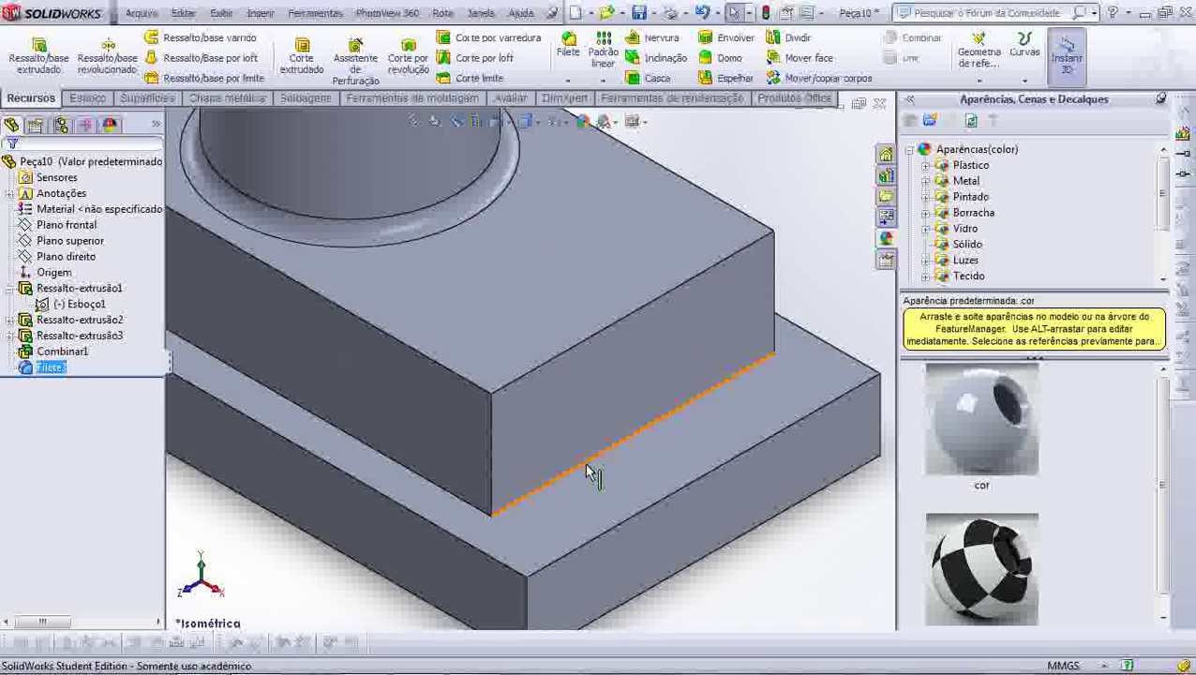
{"action": "left_click", "coordinate": [588, 473]}
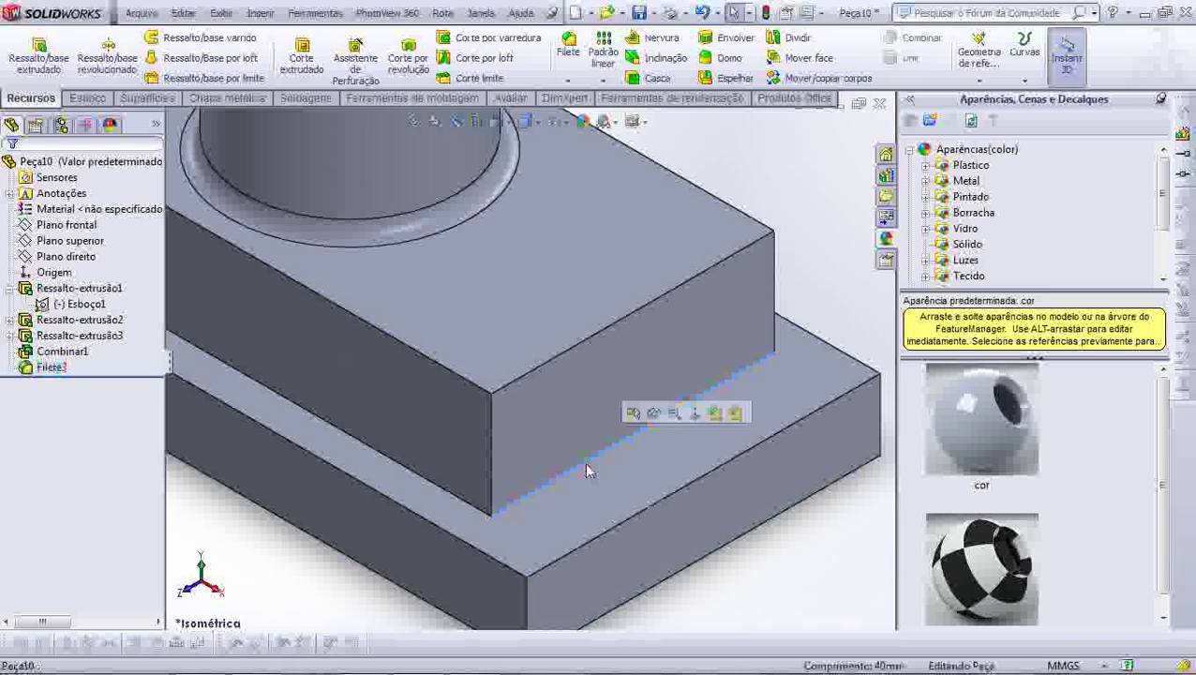
{"action": "left_click", "coordinate": [569, 58]}
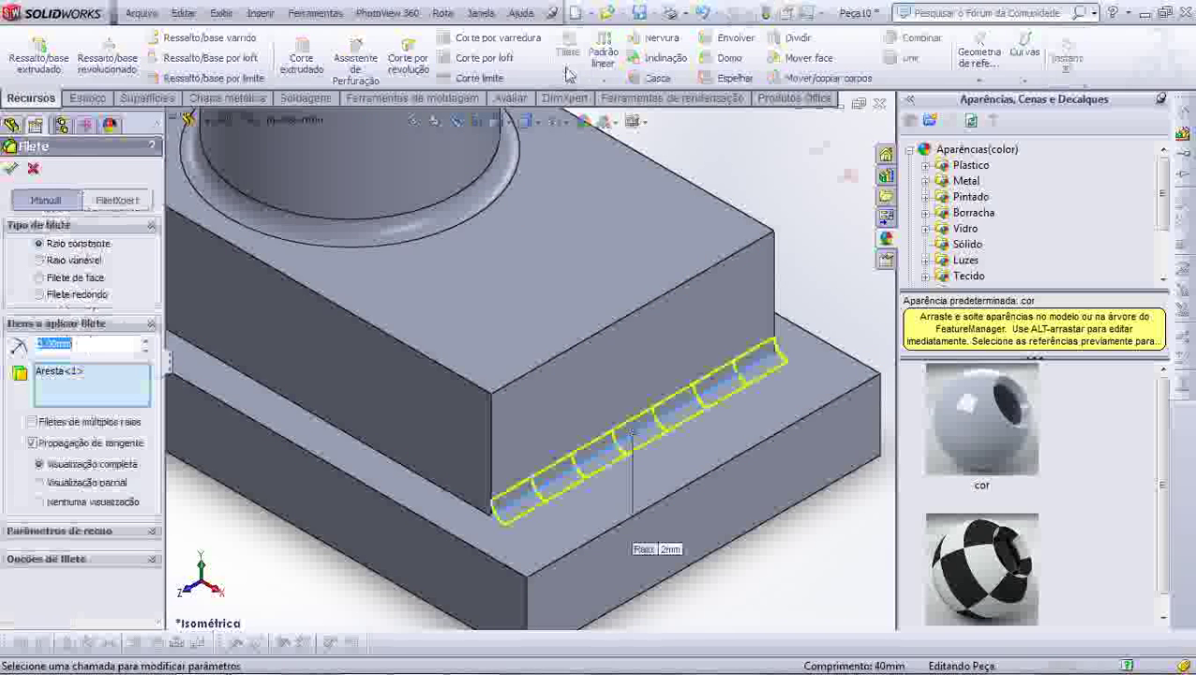
{"action": "left_click", "coordinate": [438, 489]}
{"action": "scroll", "coordinate": [592, 483], "scroll_direction": "up", "scroll_amount": 3}
{"action": "mouse_move", "coordinate": [609, 349]}
{"action": "middle_mouse_down"}
{"action": "mouse_move", "coordinate": [517, 437]}
{"action": "mouse_move", "coordinate": [689, 246]}
{"action": "mouse_move", "coordinate": [522, 183]}
{"action": "middle_mouse_up"}
{"action": "left_click", "coordinate": [665, 267]}
{"action": "scroll", "coordinate": [665, 267], "scroll_direction": "up", "scroll_amount": 3}
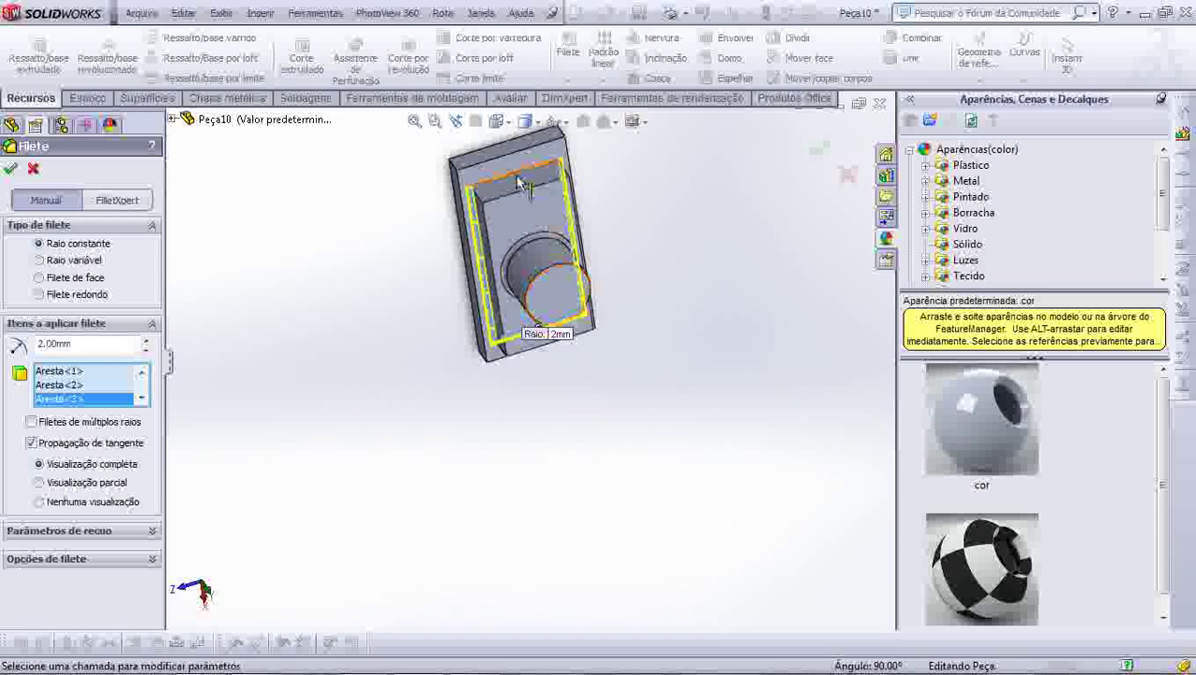
{"action": "left_click", "coordinate": [522, 183]}
{"action": "left_click", "coordinate": [10, 170]}
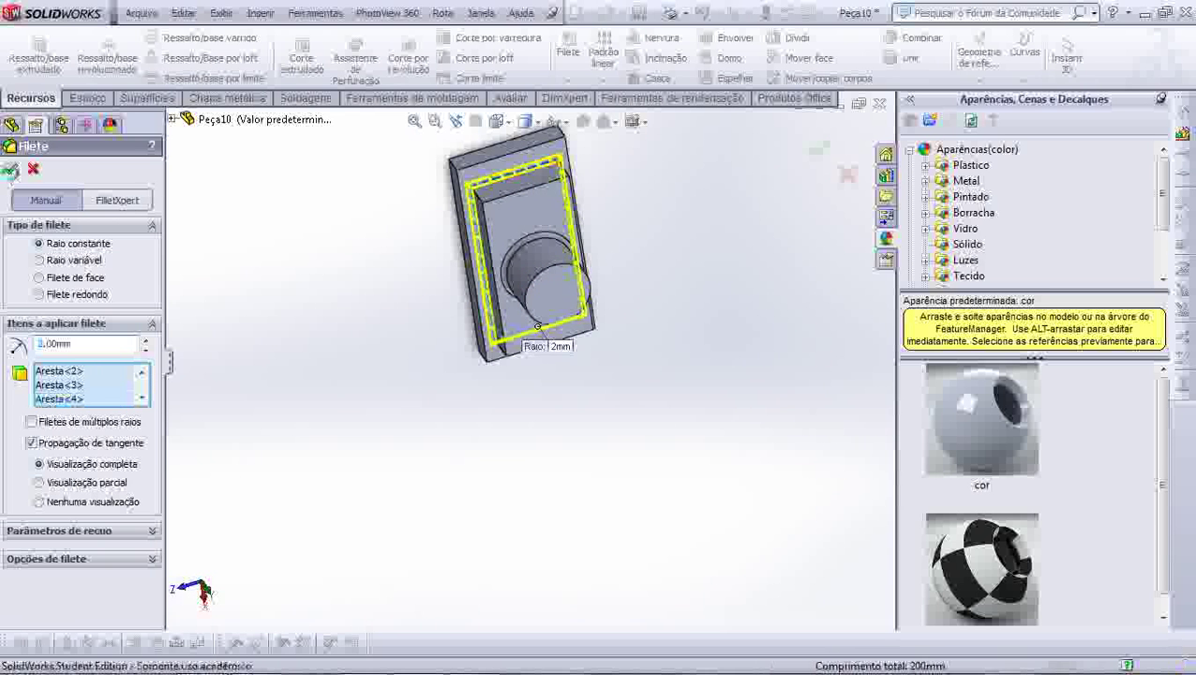
{"action": "mouse_move", "coordinate": [524, 281]}
{"action": "middle_mouse_down"}
{"action": "mouse_move", "coordinate": [616, 320]}
{"action": "mouse_move", "coordinate": [523, 159]}
{"action": "middle_mouse_up"}
{"action": "scroll", "coordinate": [547, 319], "scroll_direction": "up", "scroll_amount": 3}
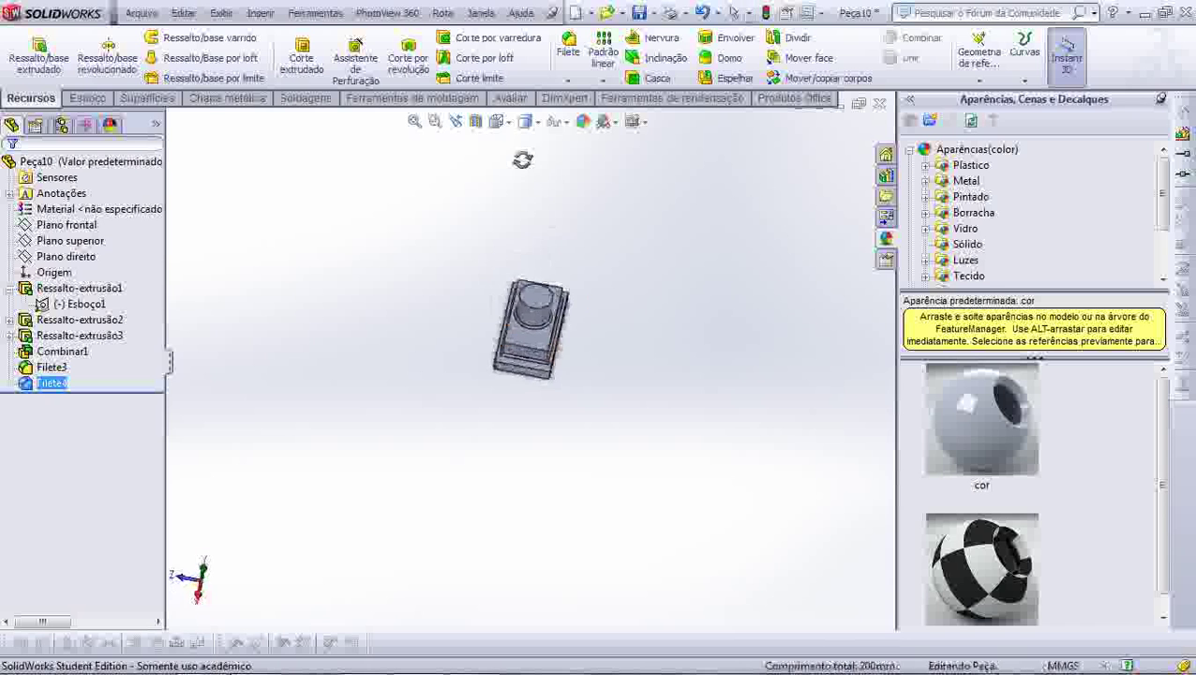
Set the model to the Isometric view with the cylinder upright.
{"action": "scroll", "coordinate": [535, 347], "scroll_direction": "down", "scroll_amount": 5}
{"action": "middle_click_drag", "start_coordinate": [575, 447], "coordinate": [534, 372]}
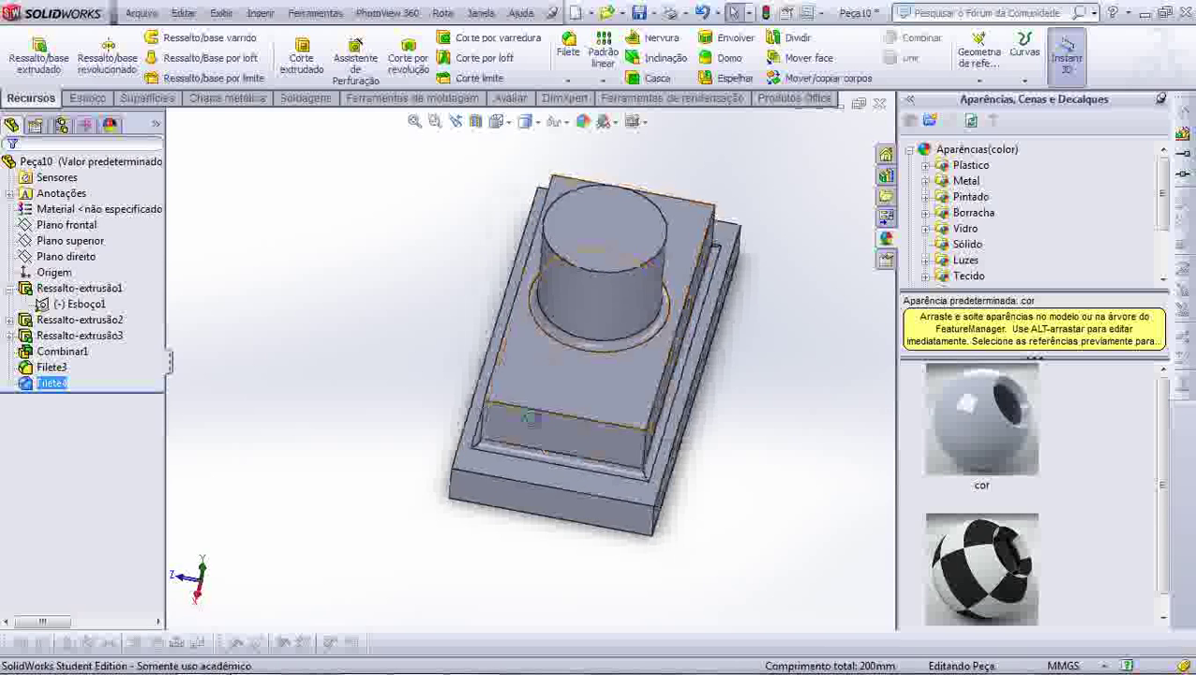
{"action": "scroll", "coordinate": [487, 397], "scroll_direction": "up", "scroll_amount": 2}
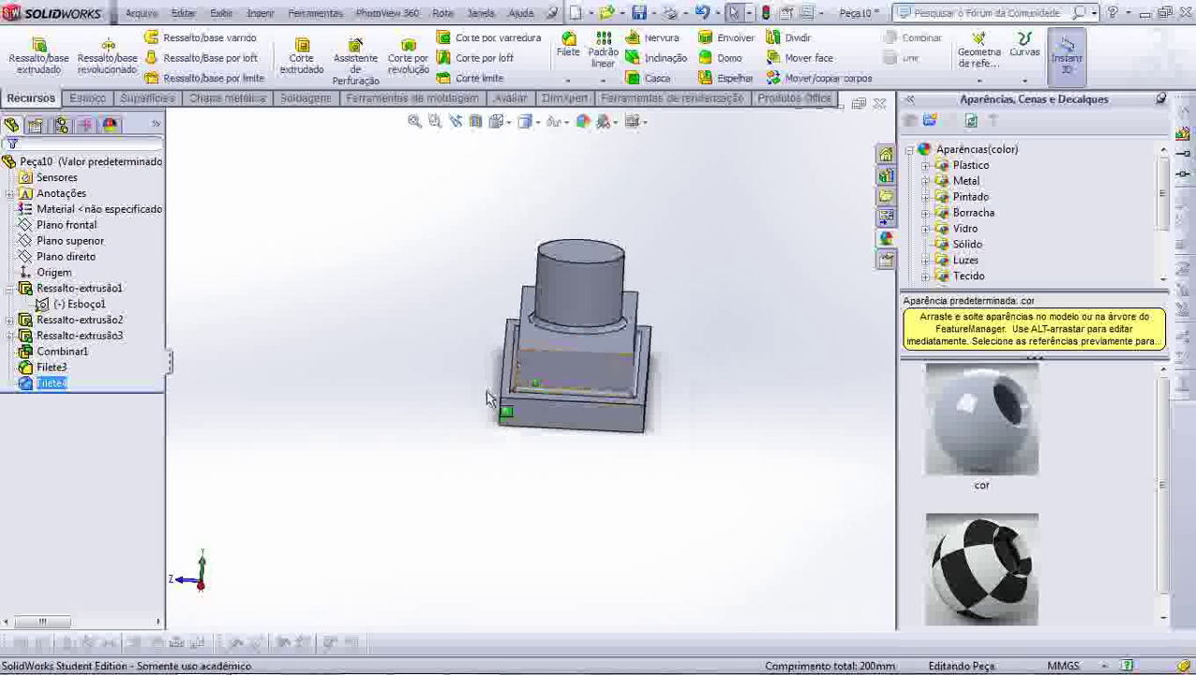
{"action": "left_click", "coordinate": [537, 122]}
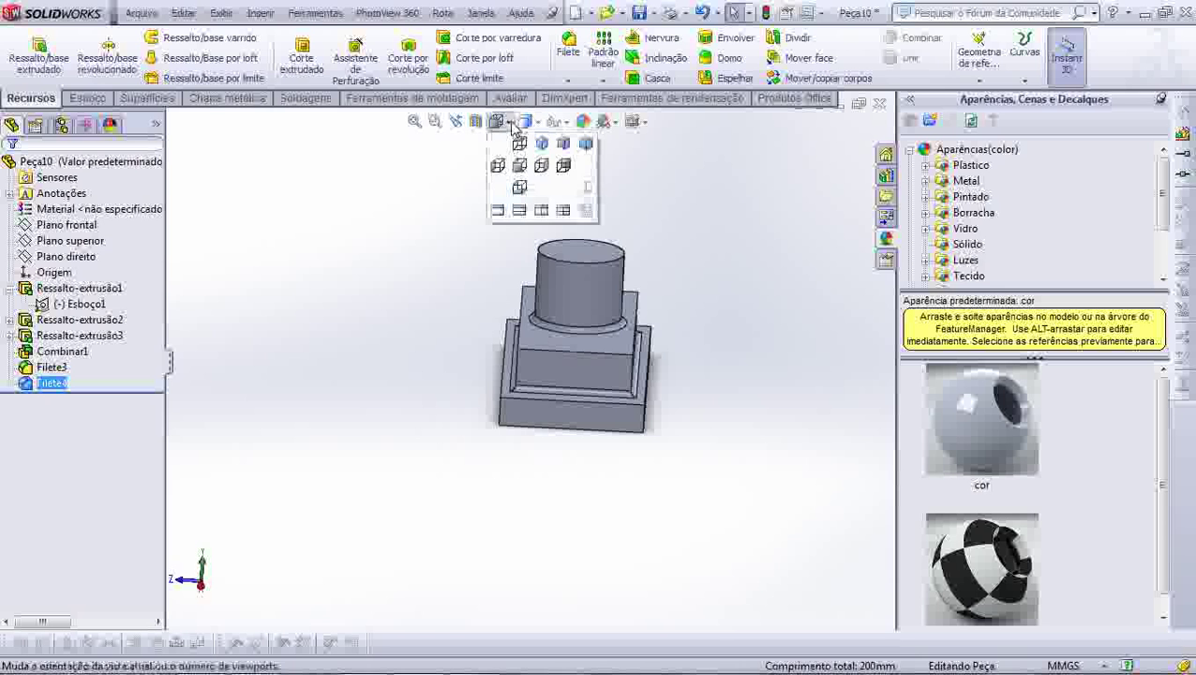
{"action": "left_click", "coordinate": [545, 145]}
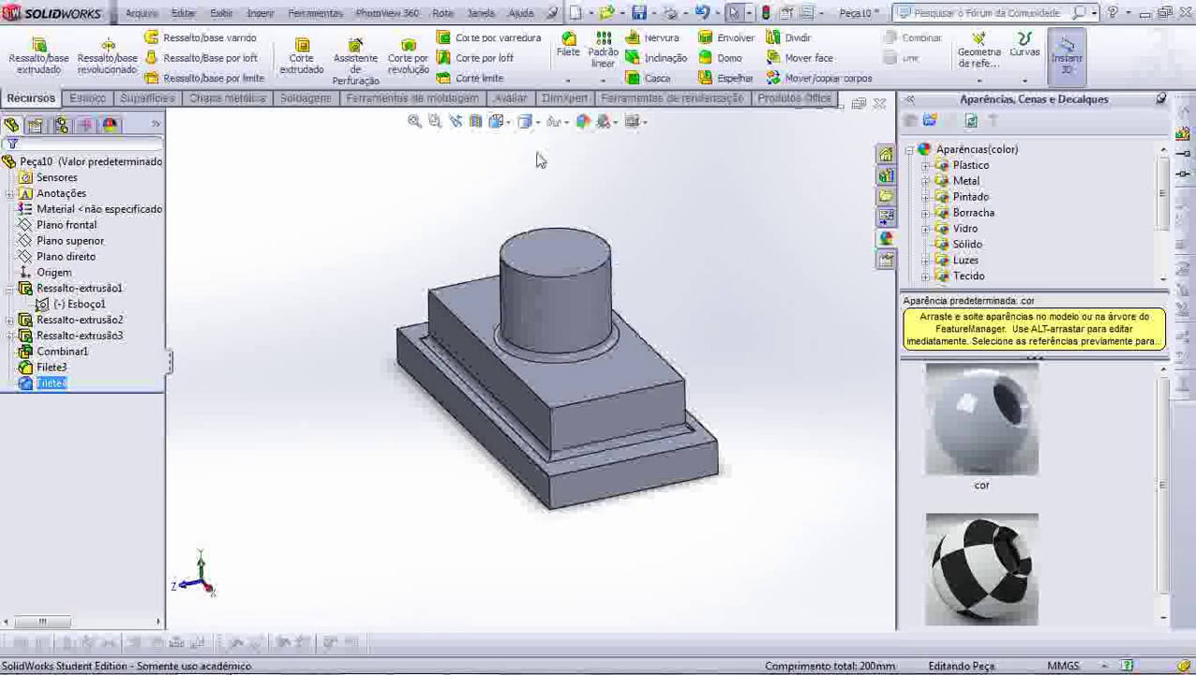
{"action": "scroll", "coordinate": [525, 469], "scroll_direction": "down", "scroll_amount": 2}
{"action": "scroll", "coordinate": [446, 349], "scroll_direction": "down", "scroll_amount": 2}
{"action": "scroll", "coordinate": [528, 376], "scroll_direction": "down", "scroll_amount": 1}
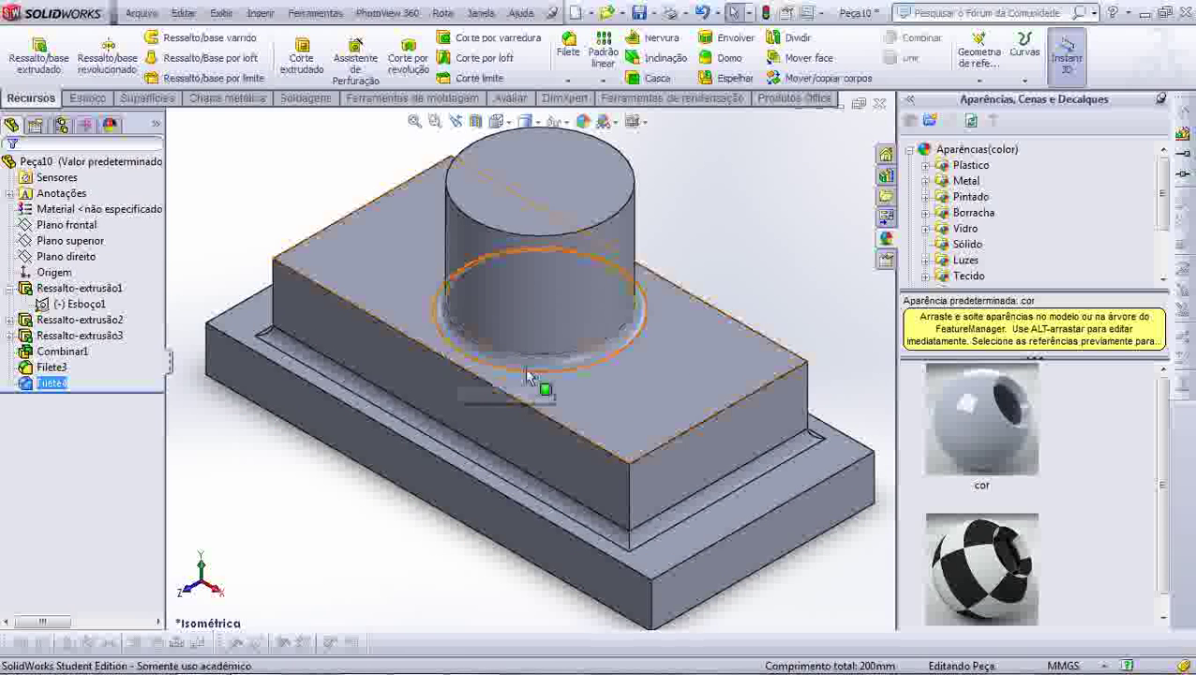
Fillet the middle block's four top edges and the cylinder's top edge at 2 mm.
{"action": "left_click", "coordinate": [568, 51]}
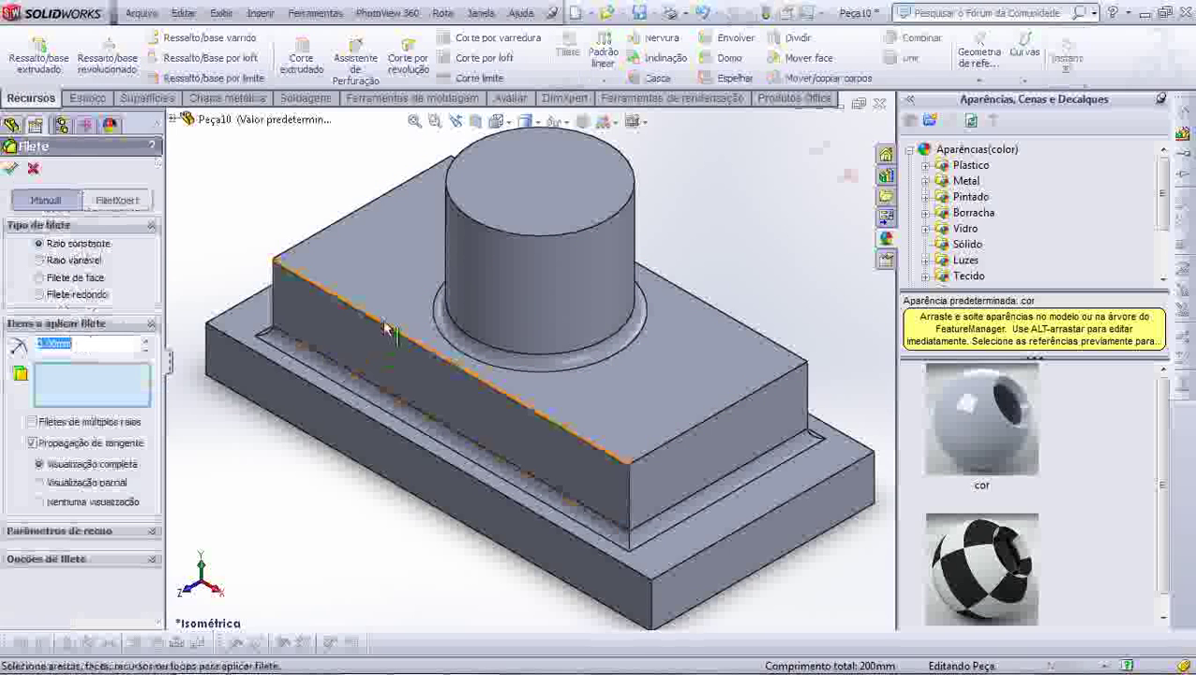
{"action": "left_click", "coordinate": [385, 325]}
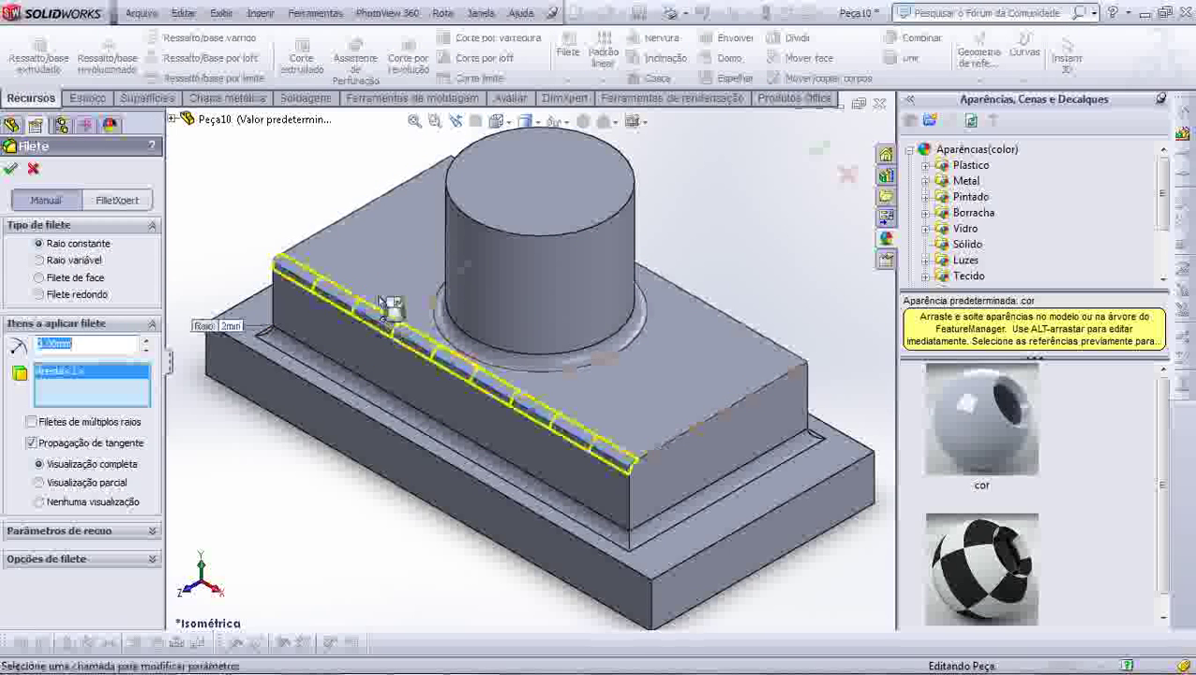
{"action": "left_click", "coordinate": [356, 215]}
{"action": "left_click", "coordinate": [739, 328]}
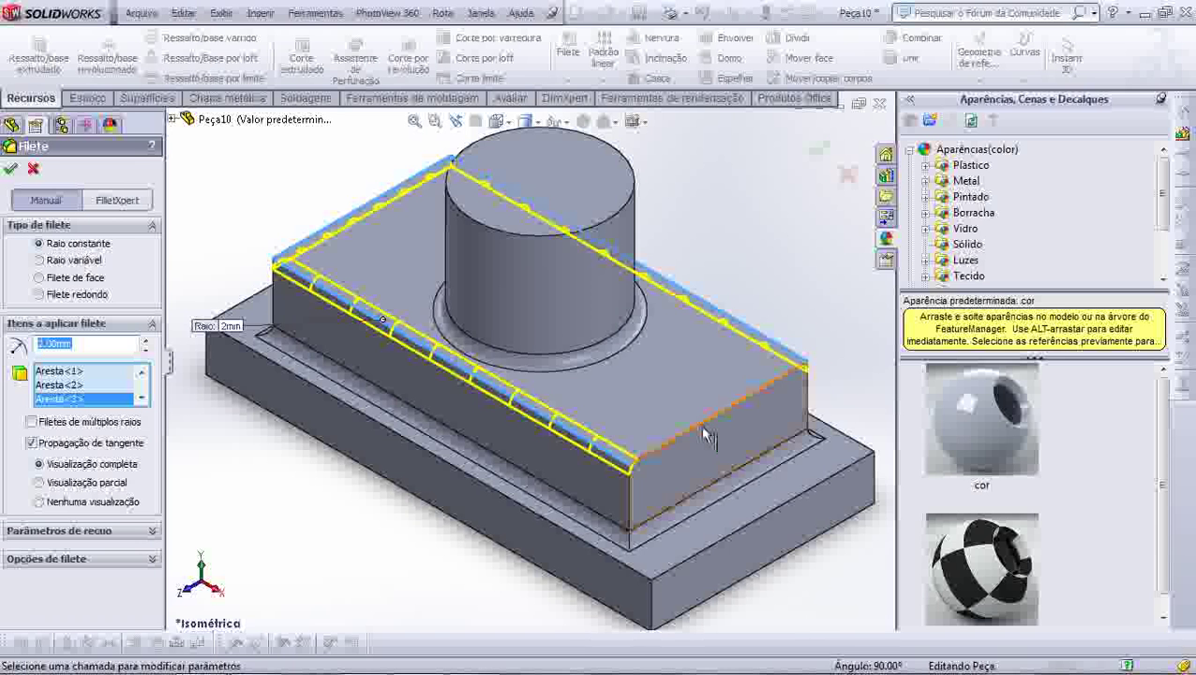
{"action": "left_click", "coordinate": [705, 433]}
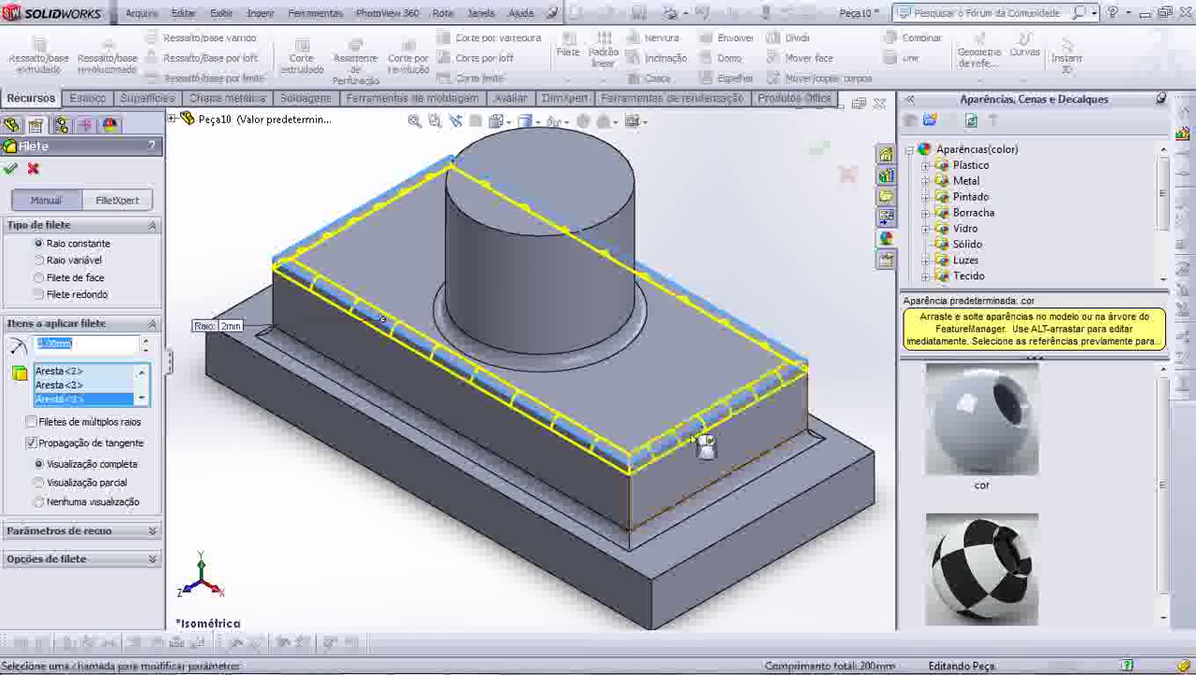
{"action": "left_click", "coordinate": [518, 238]}
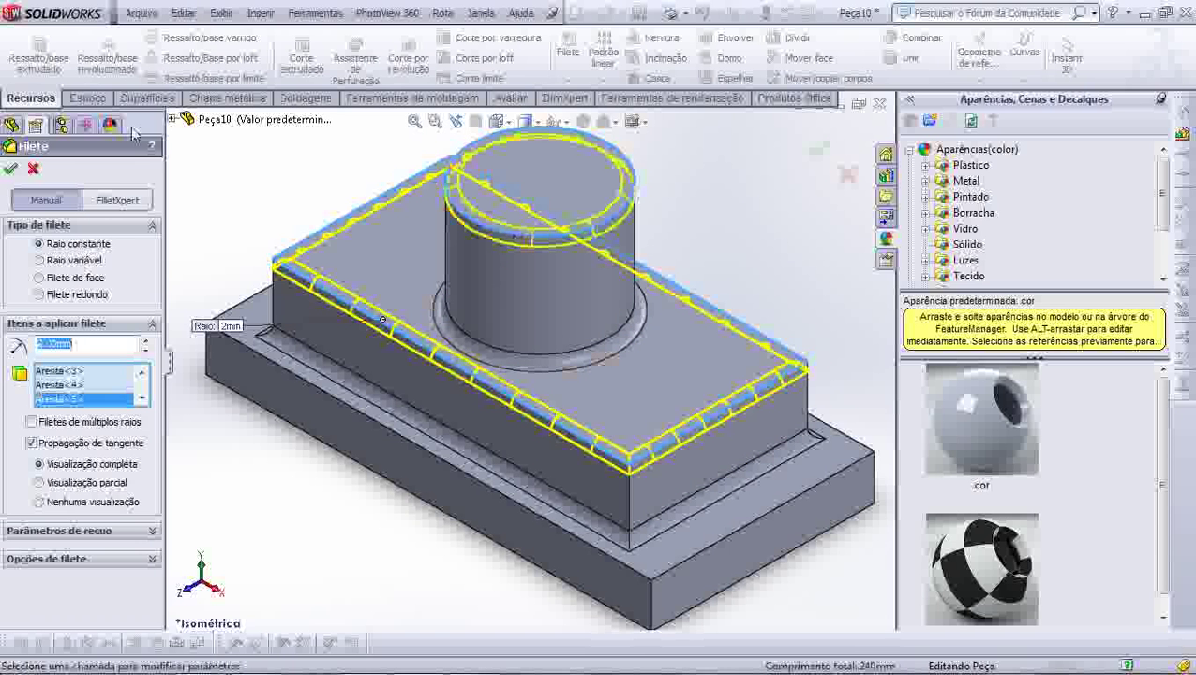
{"action": "left_click", "coordinate": [12, 171]}
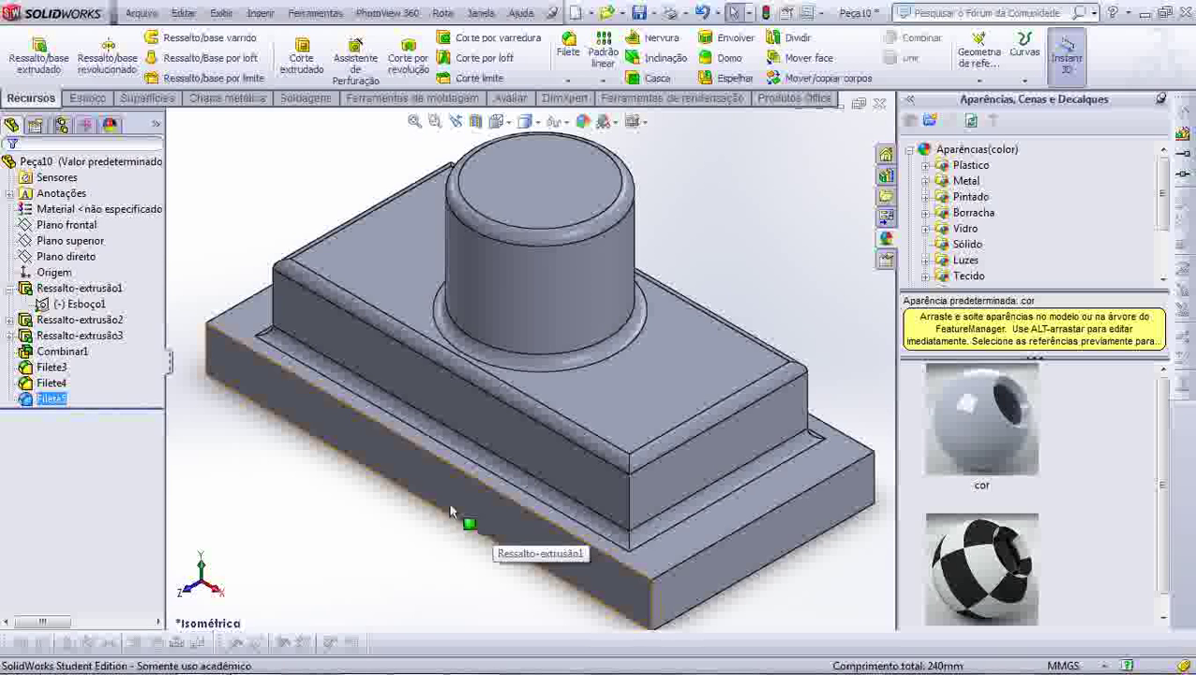
Round the base plate's four vertical corner edges with a 4 mm fillet.
{"action": "left_click", "coordinate": [653, 604]}
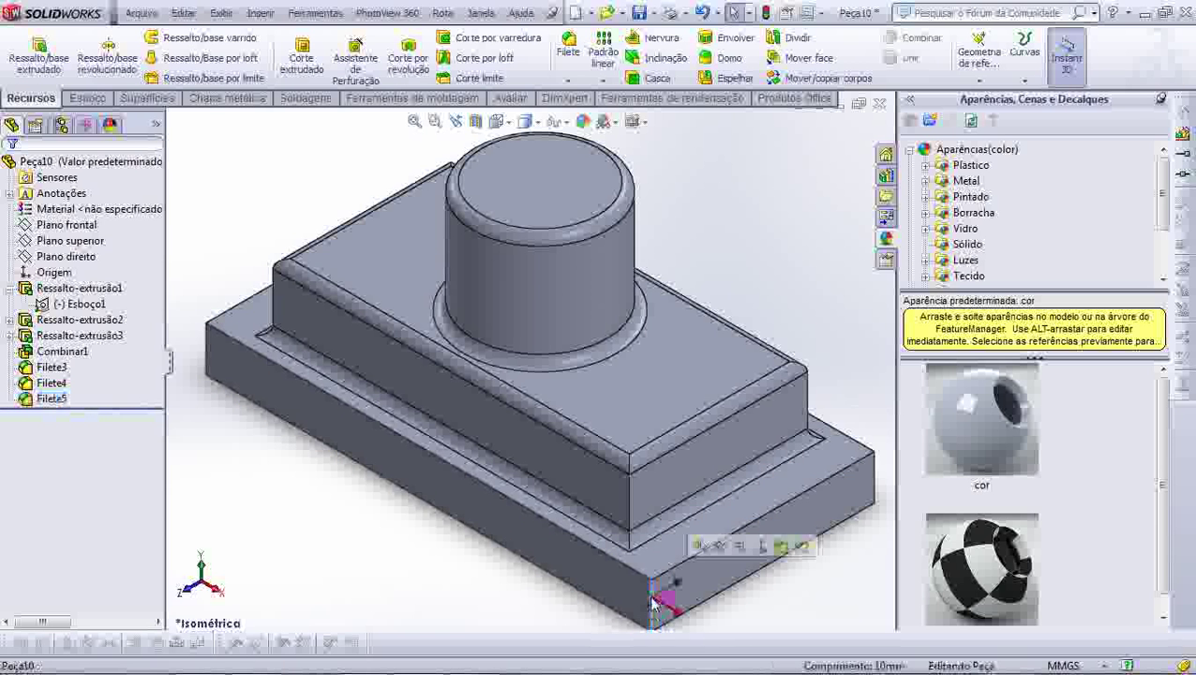
{"action": "left_click", "coordinate": [568, 48]}
{"action": "scroll", "coordinate": [530, 542], "scroll_direction": "up", "scroll_amount": 3}
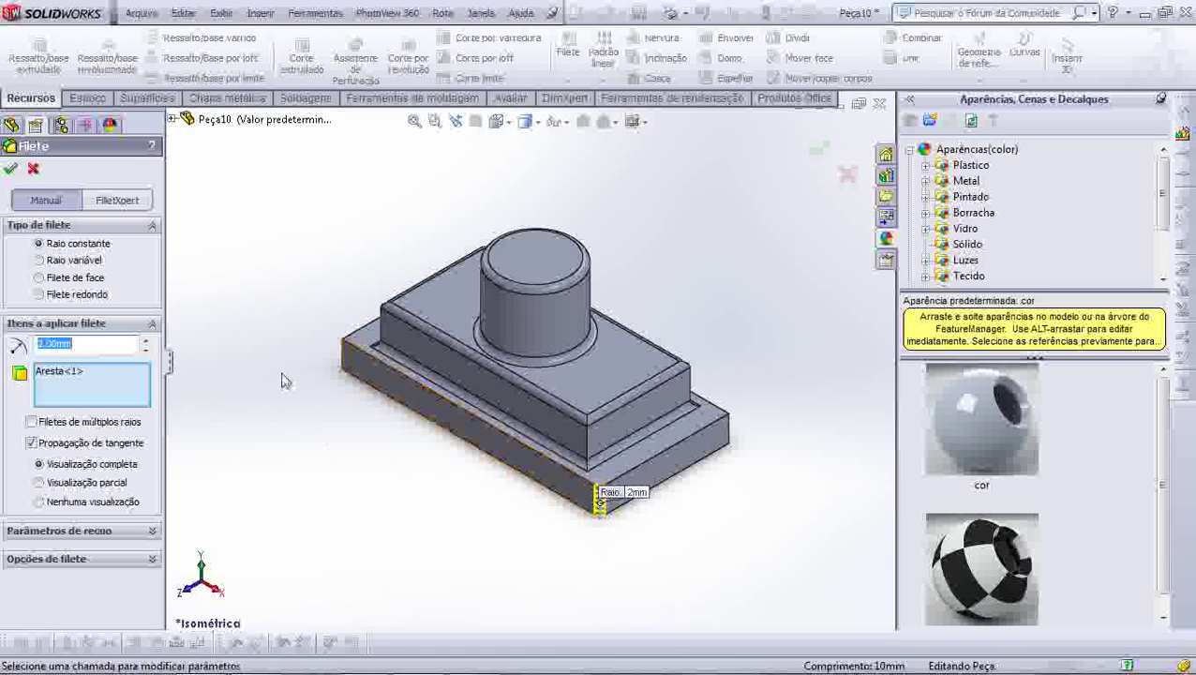
{"action": "left_click", "coordinate": [344, 358]}
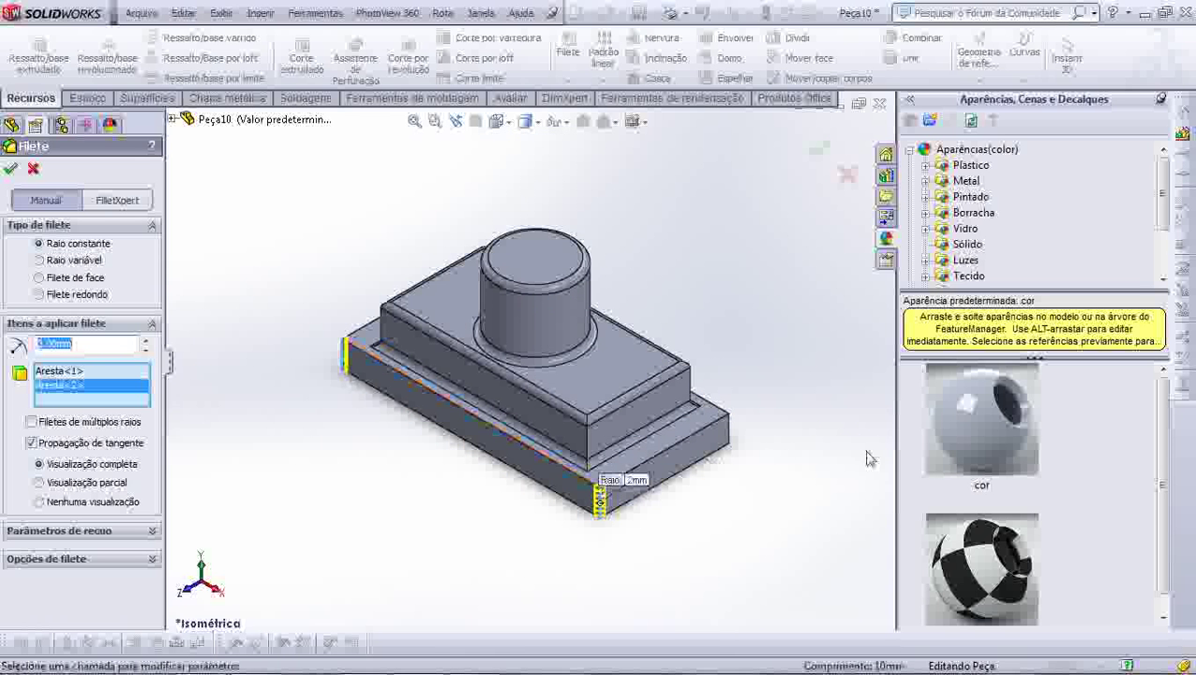
{"action": "left_click", "coordinate": [734, 433]}
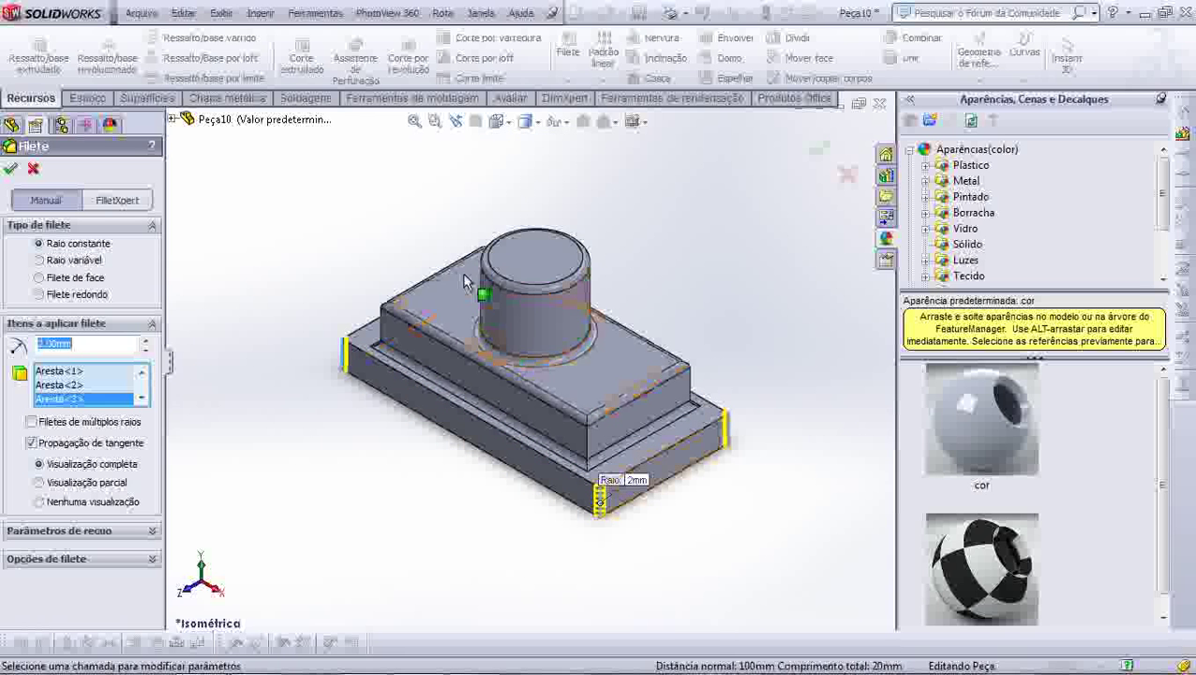
{"action": "mouse_move", "coordinate": [466, 278]}
{"action": "middle_mouse_down"}
{"action": "mouse_move", "coordinate": [504, 174]}
{"action": "mouse_move", "coordinate": [459, 258]}
{"action": "middle_mouse_up"}
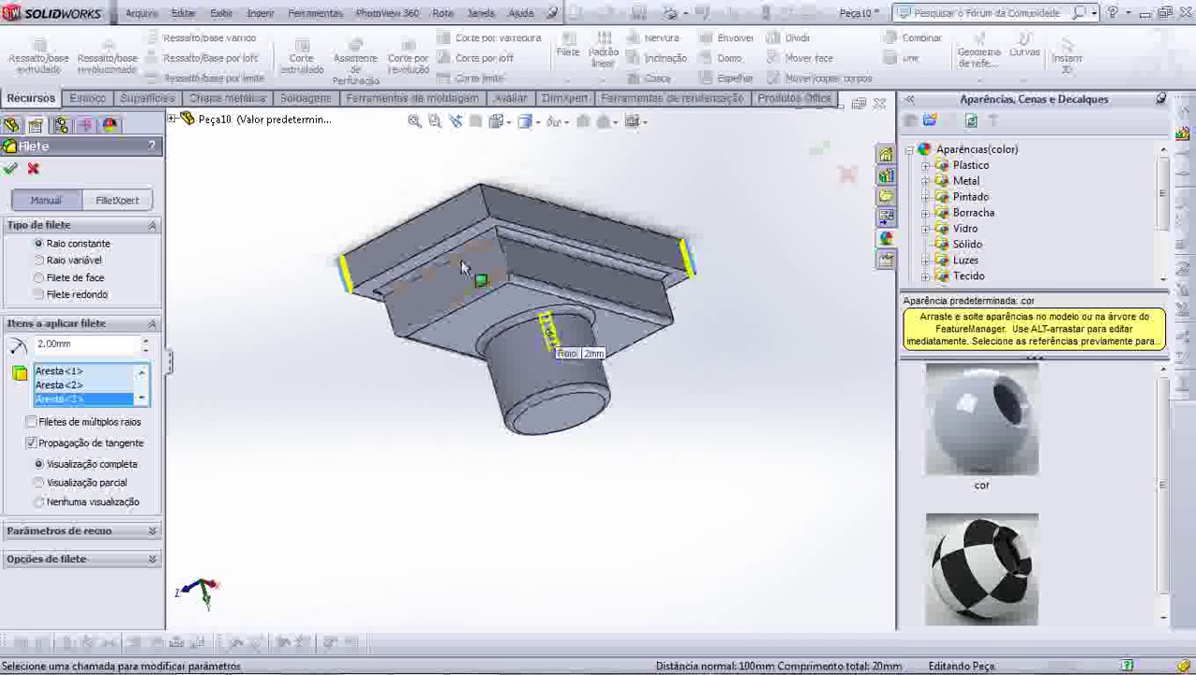
{"action": "left_click", "coordinate": [485, 207]}
{"action": "type", "text": "4"}
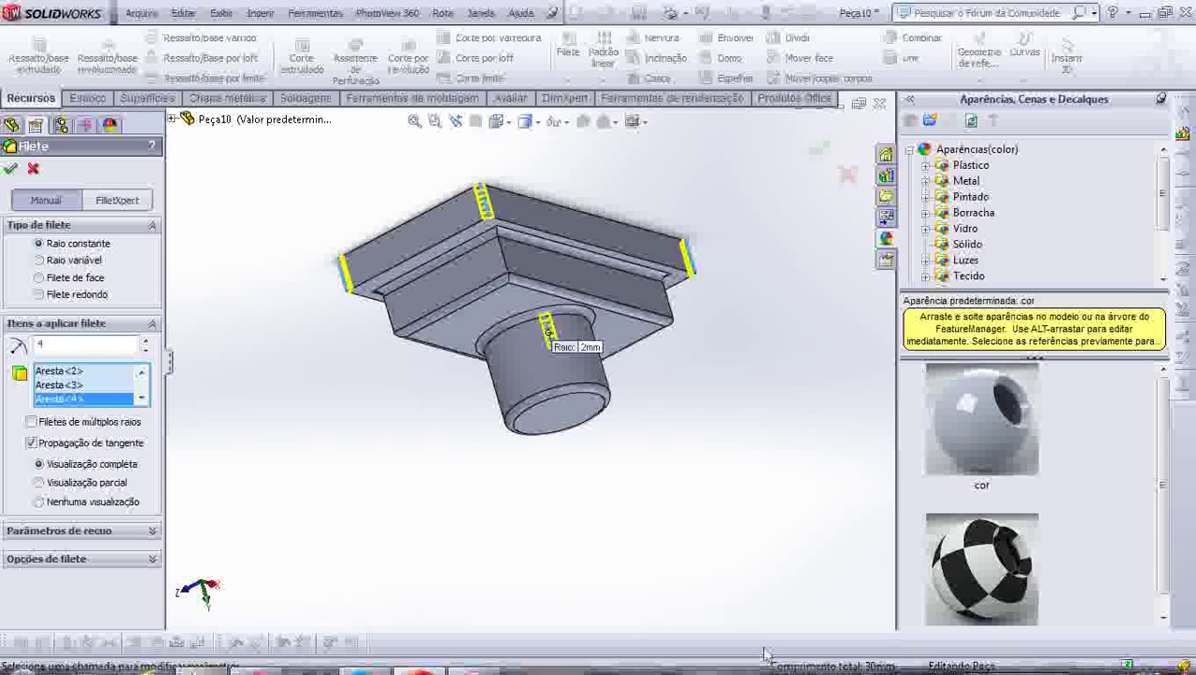
{"action": "middle_click_drag", "start_coordinate": [569, 448], "coordinate": [574, 174]}
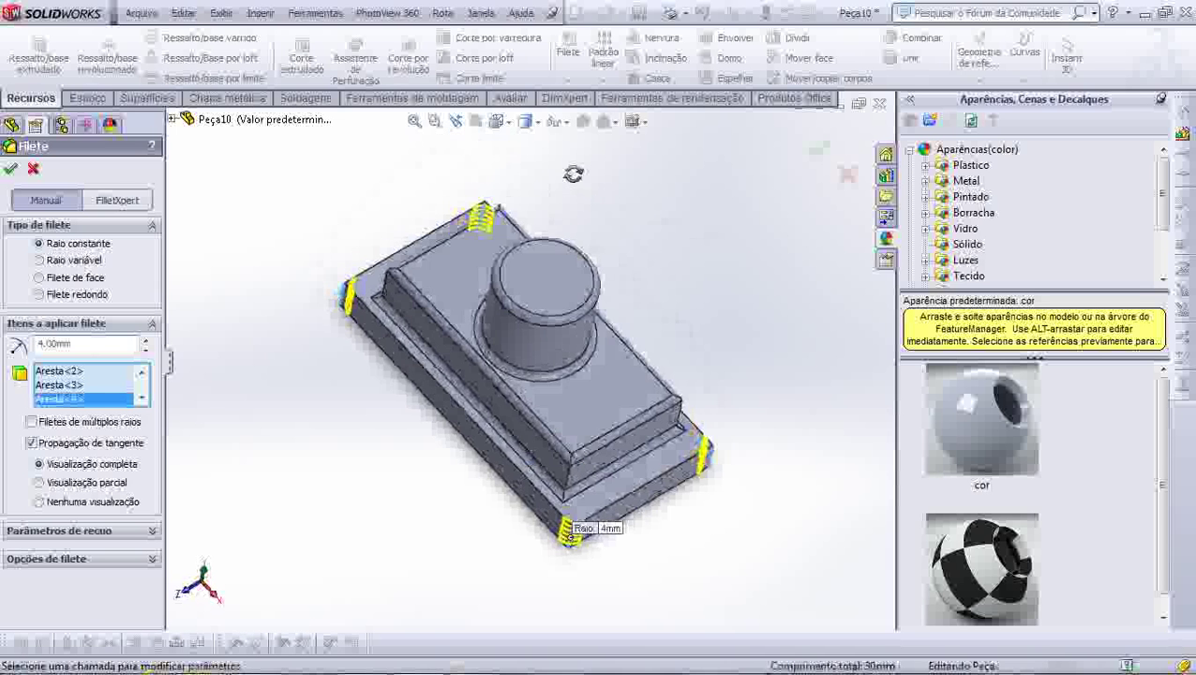
{"action": "scroll", "coordinate": [562, 562], "scroll_direction": "down", "scroll_amount": 5}
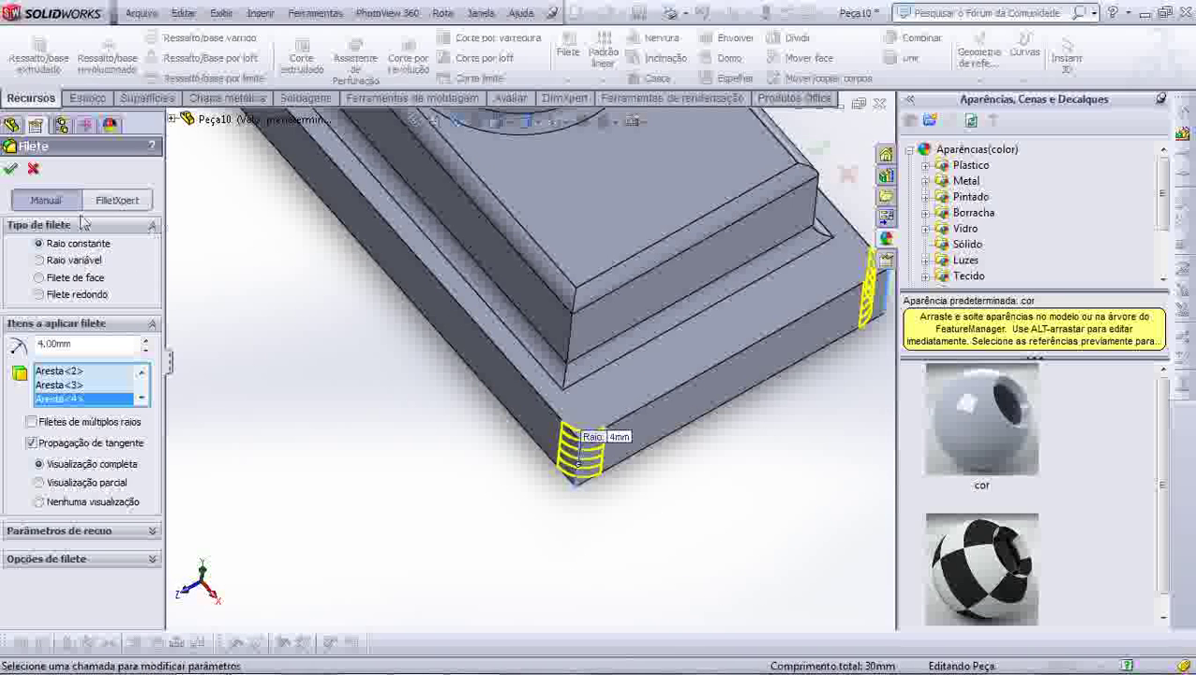
{"action": "left_click", "coordinate": [11, 169]}
Start a 4 mm fillet on the raised block's vertical corner edge.
{"action": "scroll", "coordinate": [426, 426], "scroll_direction": "up", "scroll_amount": 5}
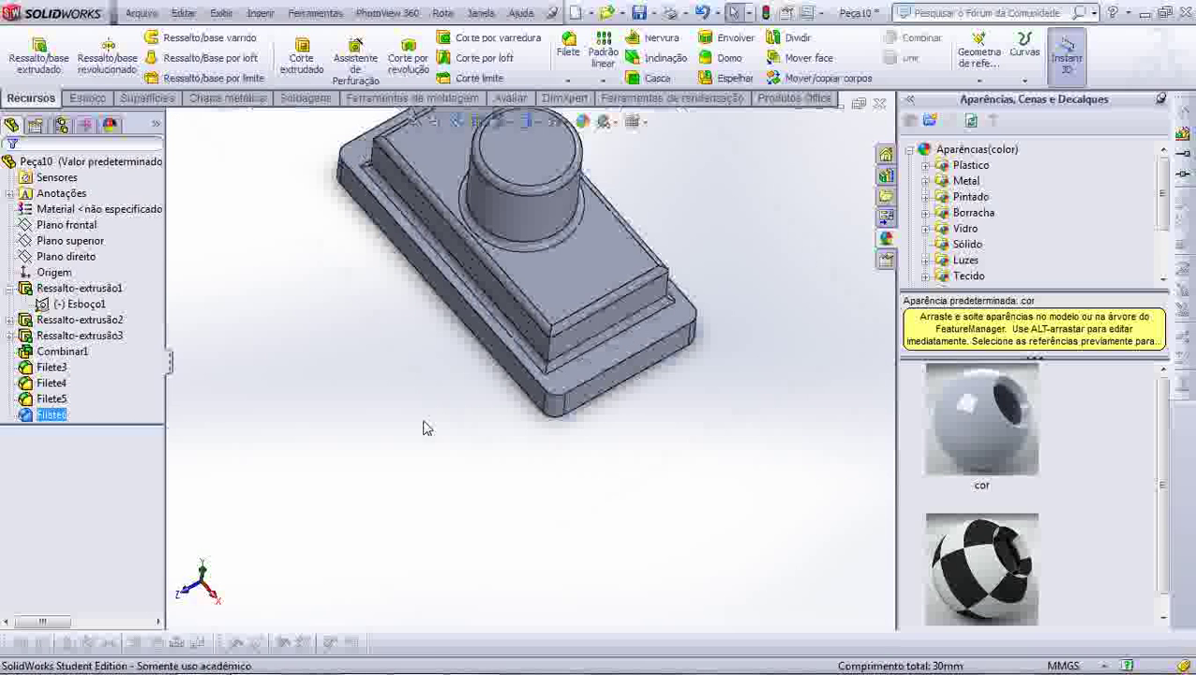
{"action": "middle_click_drag", "start_coordinate": [607, 328], "coordinate": [619, 244]}
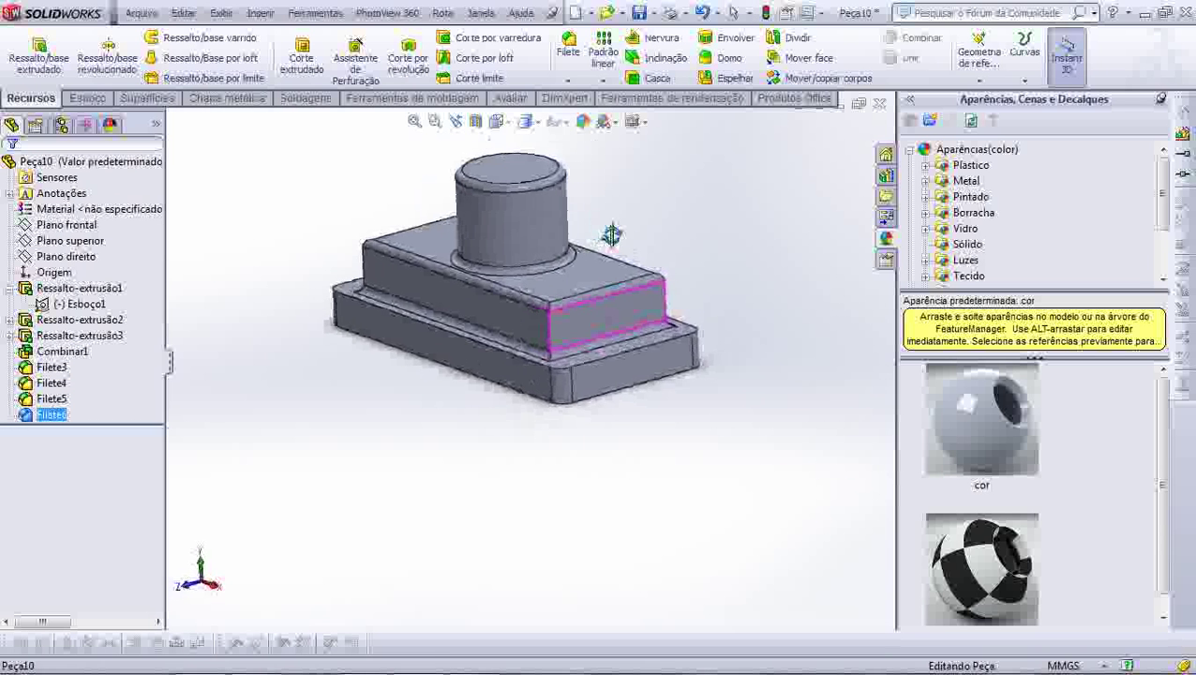
{"action": "scroll", "coordinate": [400, 278], "scroll_direction": "down", "scroll_amount": 2}
{"action": "scroll", "coordinate": [400, 277], "scroll_direction": "down", "scroll_amount": 2}
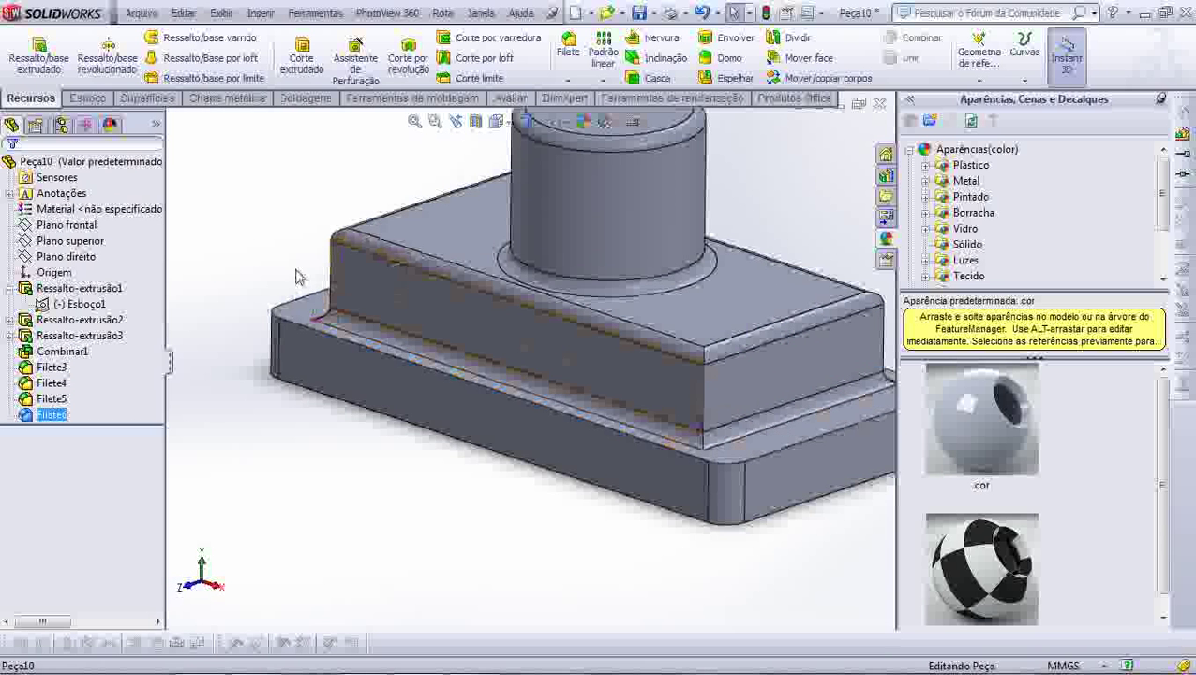
{"action": "scroll", "coordinate": [332, 276], "scroll_direction": "up", "scroll_amount": 2}
{"action": "scroll", "coordinate": [682, 393], "scroll_direction": "down", "scroll_amount": 3}
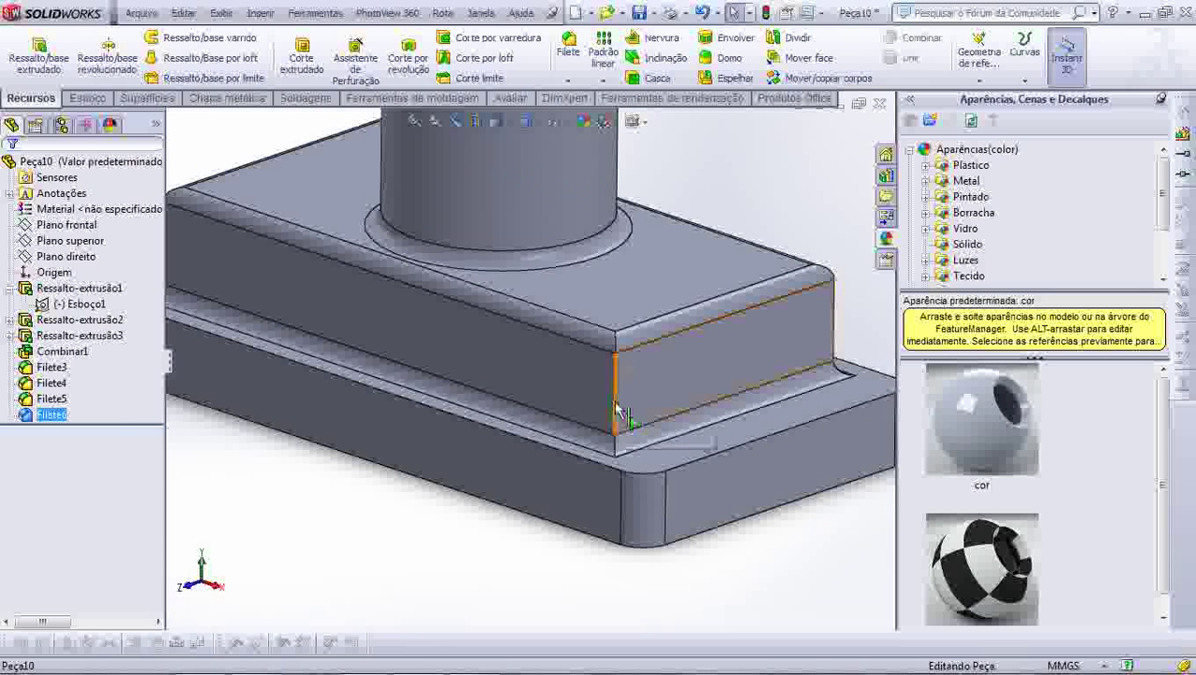
{"action": "left_click", "coordinate": [566, 51]}
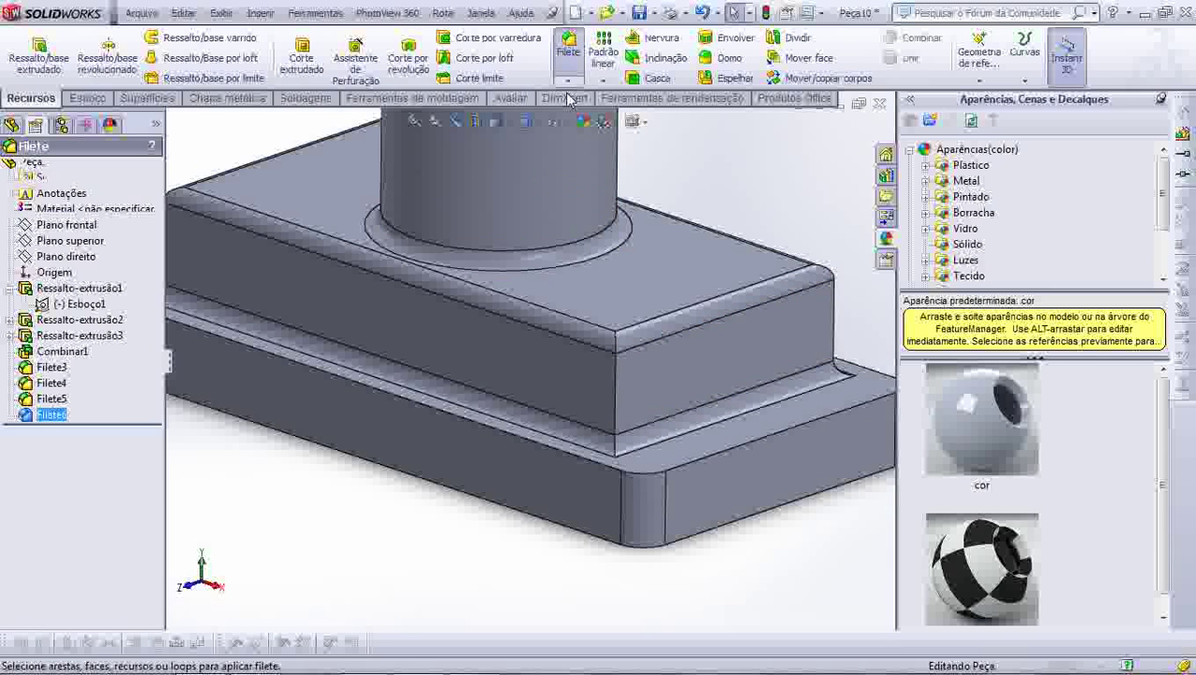
{"action": "left_click", "coordinate": [614, 403]}
{"action": "scroll", "coordinate": [566, 413], "scroll_direction": "up", "scroll_amount": 3}
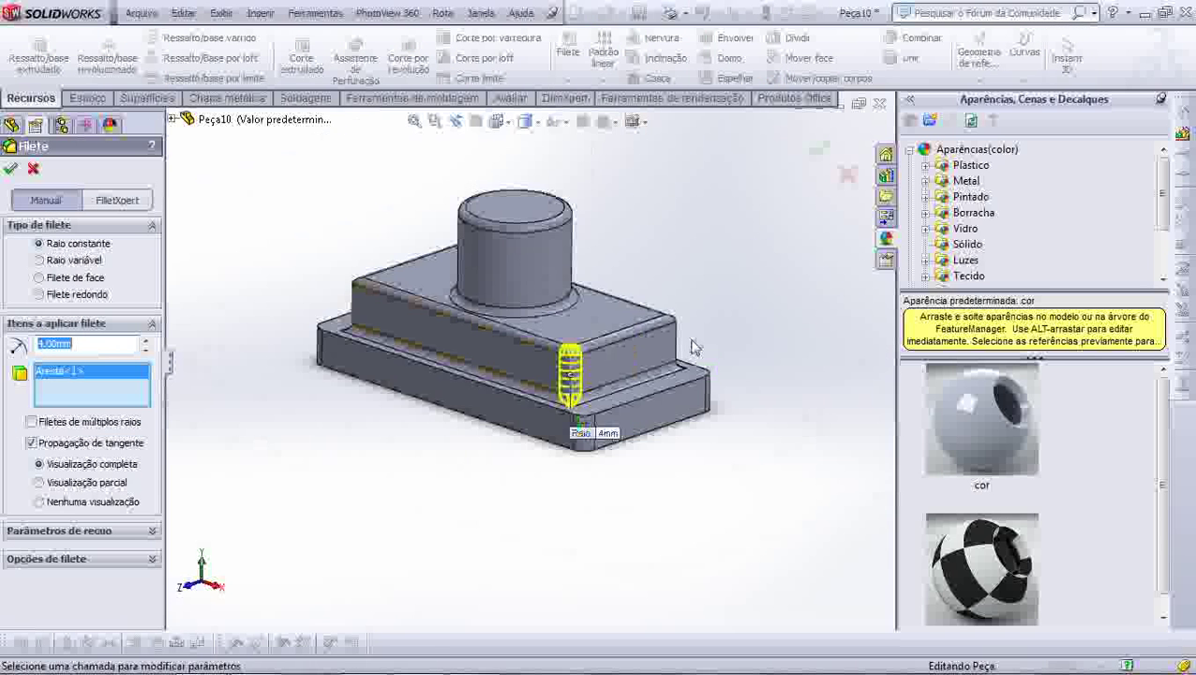
{"action": "mouse_move", "coordinate": [566, 412]}
{"action": "middle_mouse_down"}
{"action": "mouse_move", "coordinate": [594, 413]}
{"action": "mouse_move", "coordinate": [499, 419]}
{"action": "middle_mouse_up"}
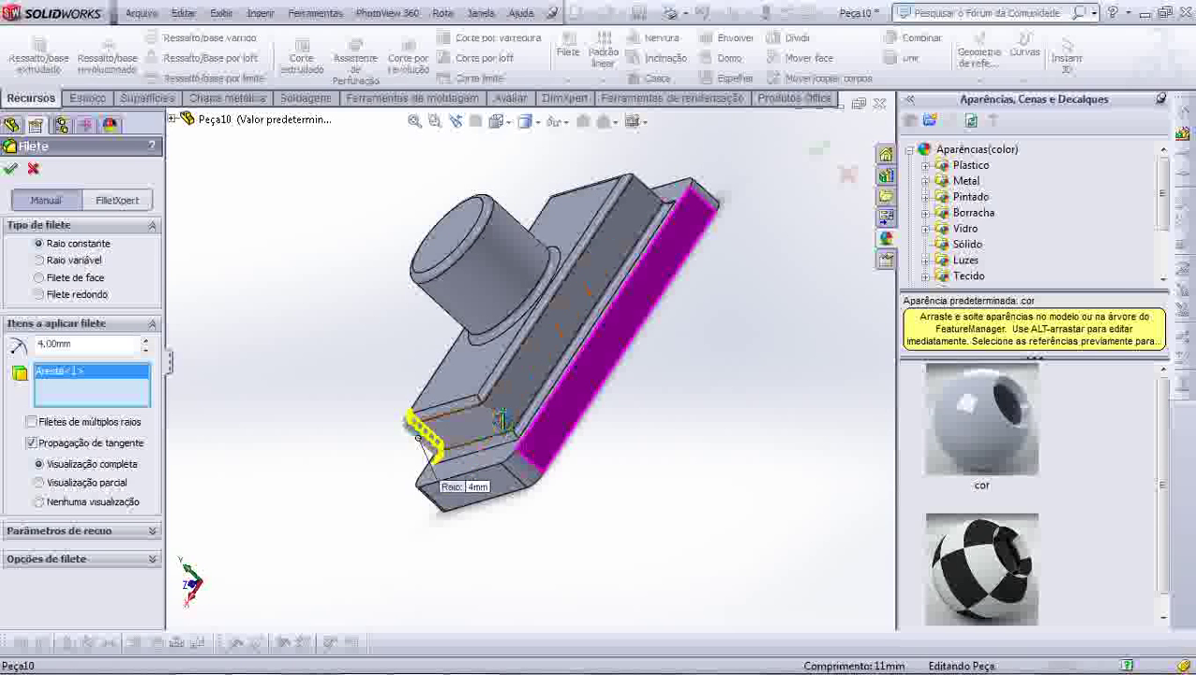
Add the remaining raised-block edges to the 4 mm fillet and confirm it.
{"action": "left_click", "coordinate": [506, 415]}
{"action": "left_click", "coordinate": [617, 286]}
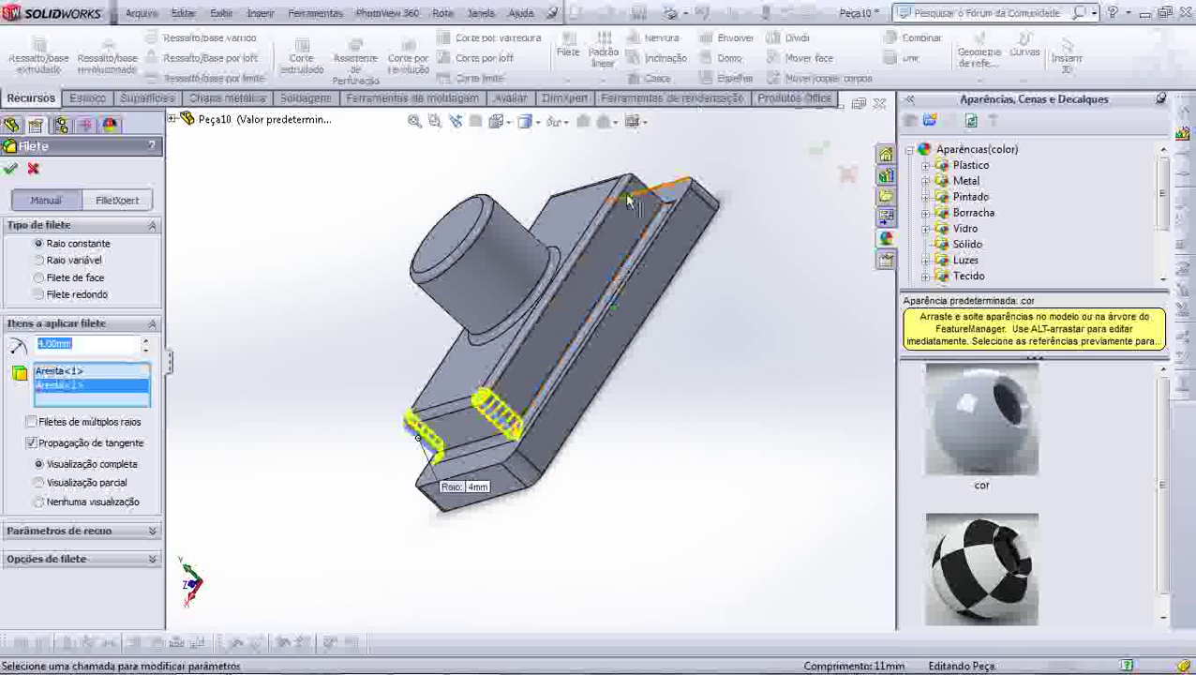
{"action": "middle_click_drag", "start_coordinate": [617, 286], "coordinate": [579, 279]}
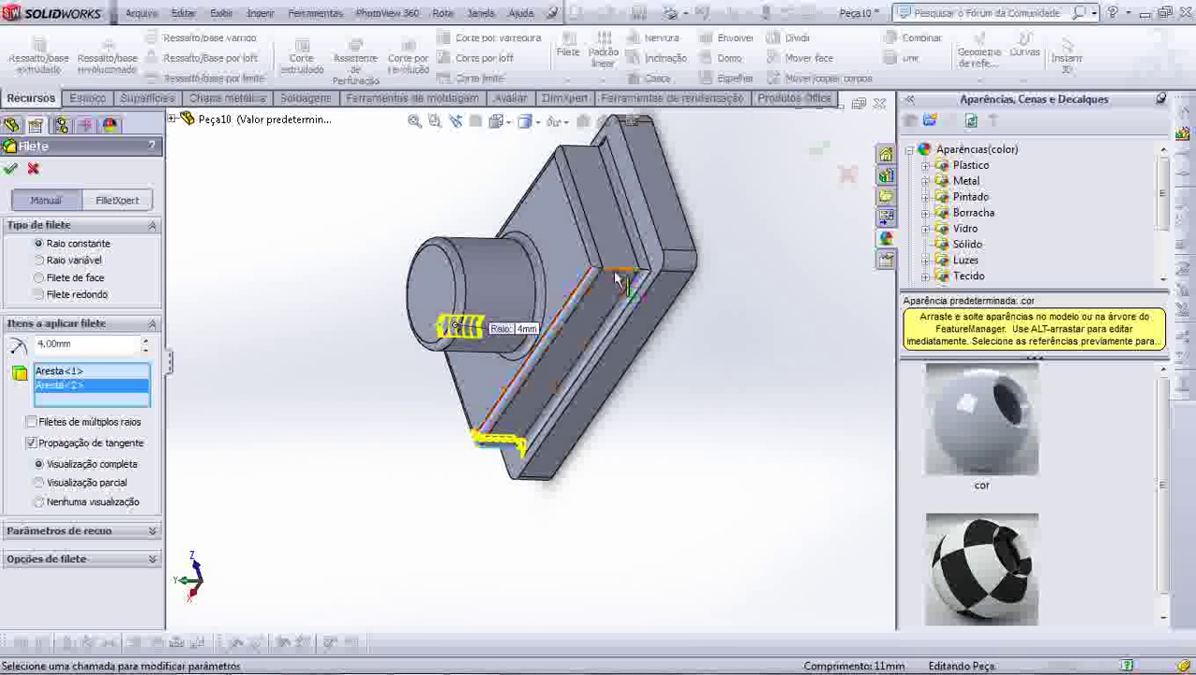
{"action": "left_click", "coordinate": [616, 279]}
{"action": "middle_click_drag", "start_coordinate": [617, 279], "coordinate": [615, 258]}
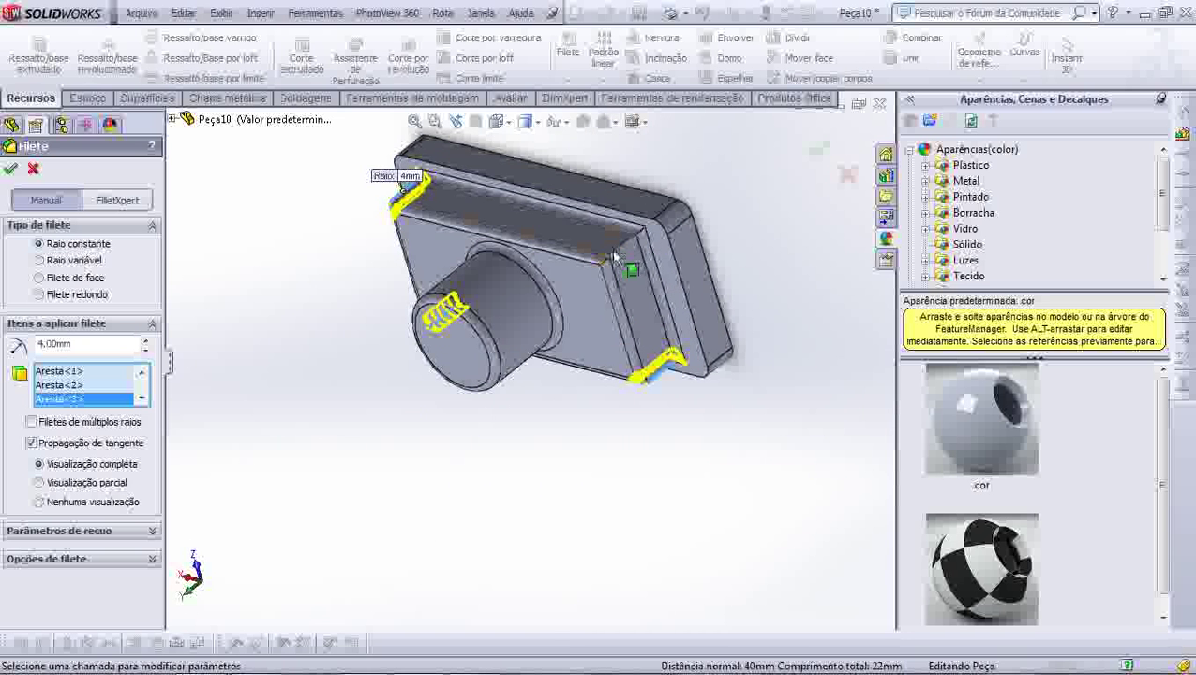
{"action": "left_click", "coordinate": [617, 250]}
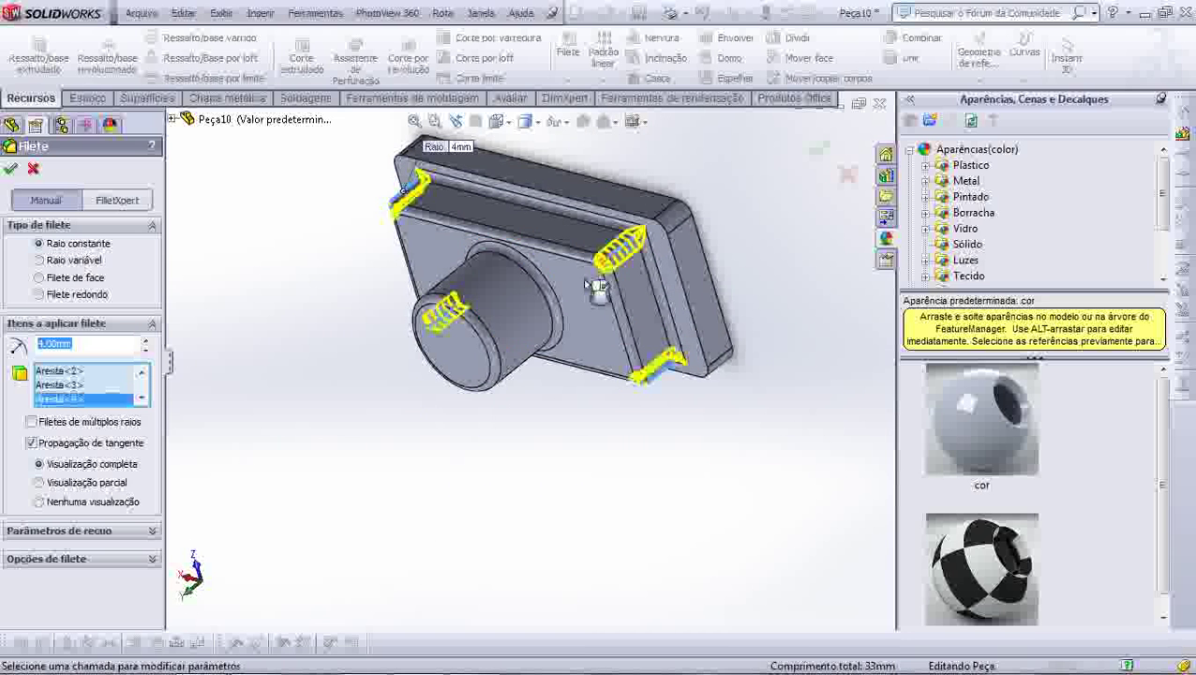
{"action": "left_click", "coordinate": [10, 170]}
{"action": "mouse_move", "coordinate": [475, 435]}
{"action": "middle_mouse_down"}
{"action": "mouse_move", "coordinate": [520, 286]}
{"action": "mouse_move", "coordinate": [574, 173]}
{"action": "mouse_move", "coordinate": [407, 318]}
{"action": "mouse_move", "coordinate": [529, 382]}
{"action": "middle_mouse_up"}
{"action": "scroll", "coordinate": [550, 308], "scroll_direction": "down", "scroll_amount": 2}
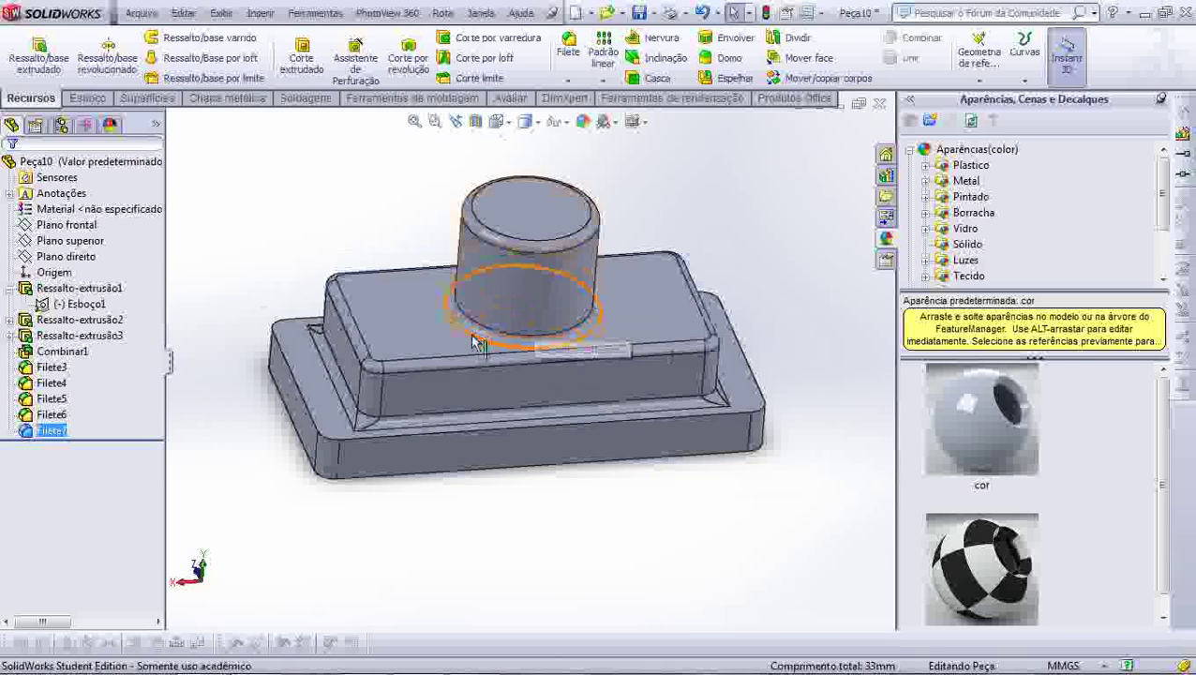
{"action": "scroll", "coordinate": [475, 344], "scroll_direction": "down", "scroll_amount": 1}
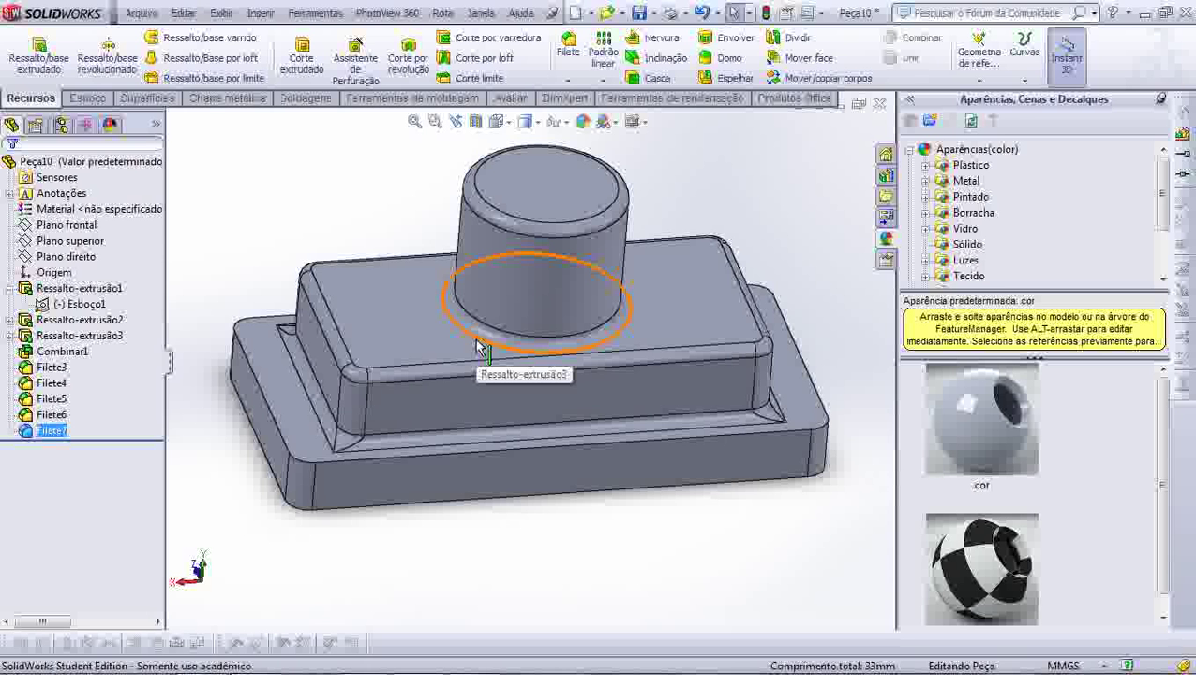
{"action": "middle_click_drag", "start_coordinate": [515, 412], "coordinate": [511, 404]}
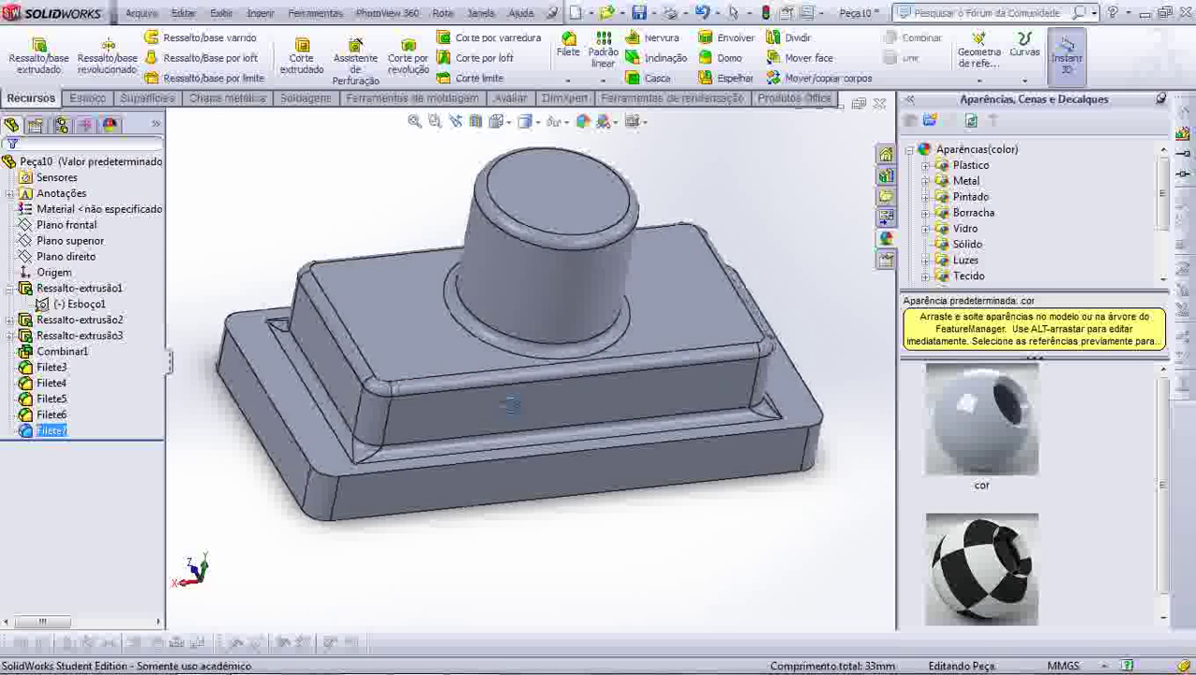
{"action": "scroll", "coordinate": [520, 409], "scroll_direction": "up", "scroll_amount": 2}
{"action": "scroll", "coordinate": [520, 409], "scroll_direction": "down", "scroll_amount": 1}
{"action": "scroll", "coordinate": [596, 357], "scroll_direction": "up", "scroll_amount": 3}
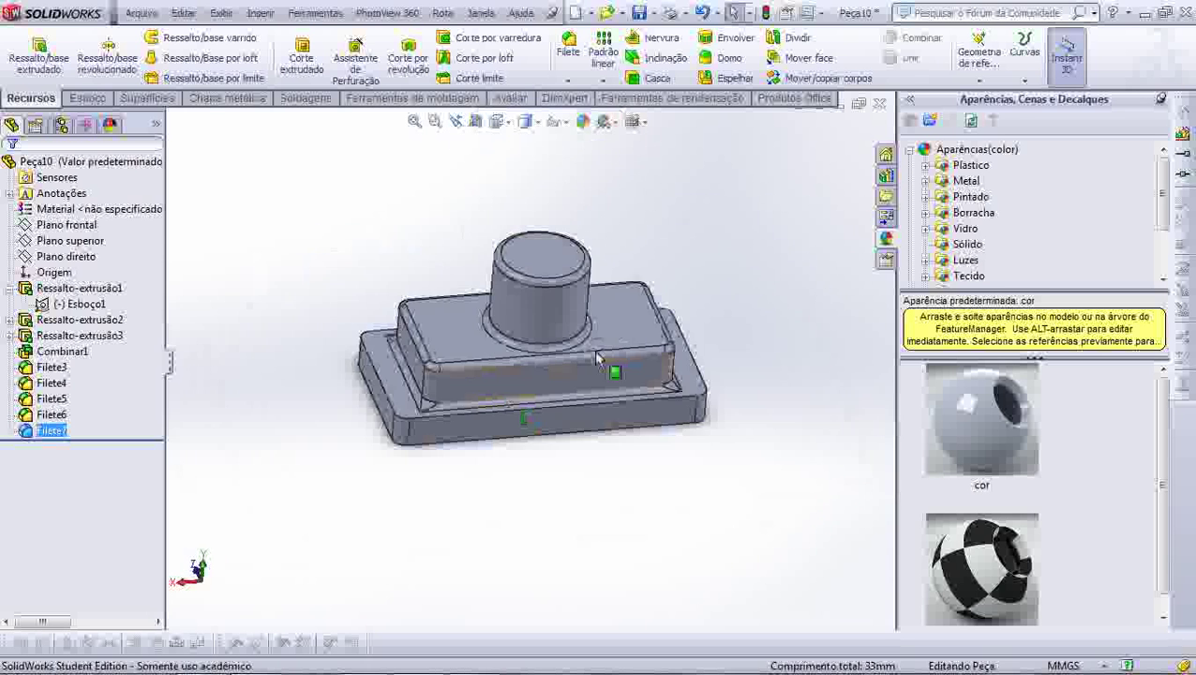
{"action": "scroll", "coordinate": [596, 357], "scroll_direction": "down", "scroll_amount": 2}
{"action": "scroll", "coordinate": [573, 330], "scroll_direction": "down", "scroll_amount": 2}
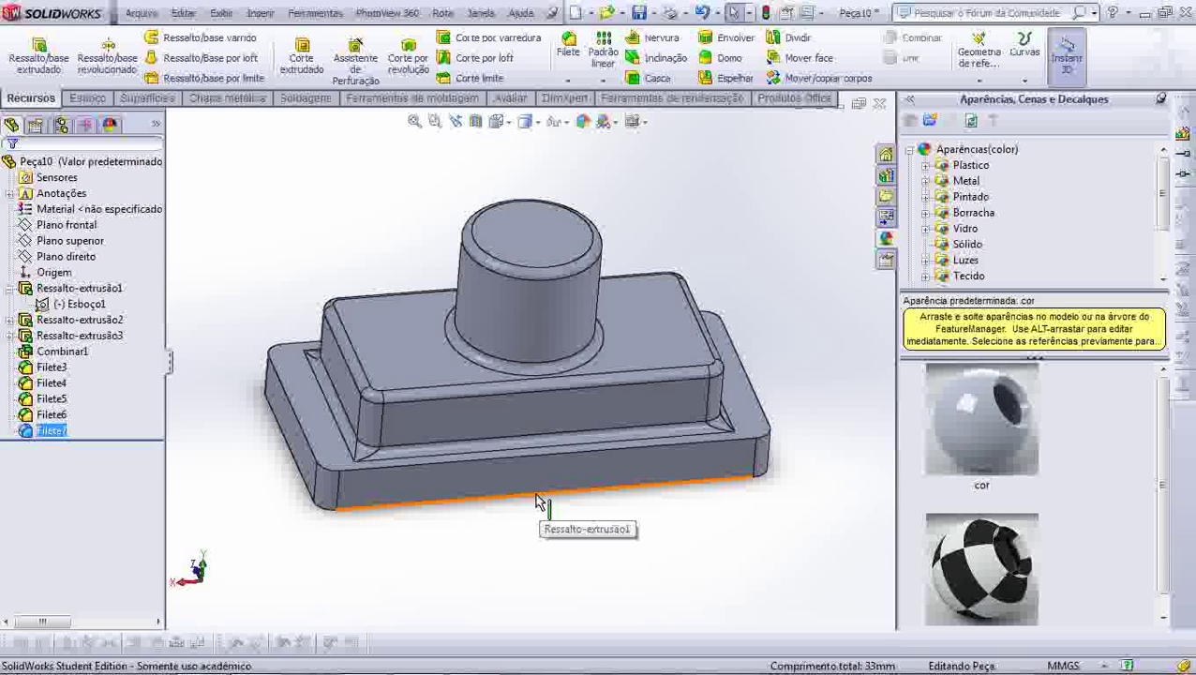
{"action": "left_click", "coordinate": [536, 504]}
{"action": "double_click", "coordinate": [539, 474]}
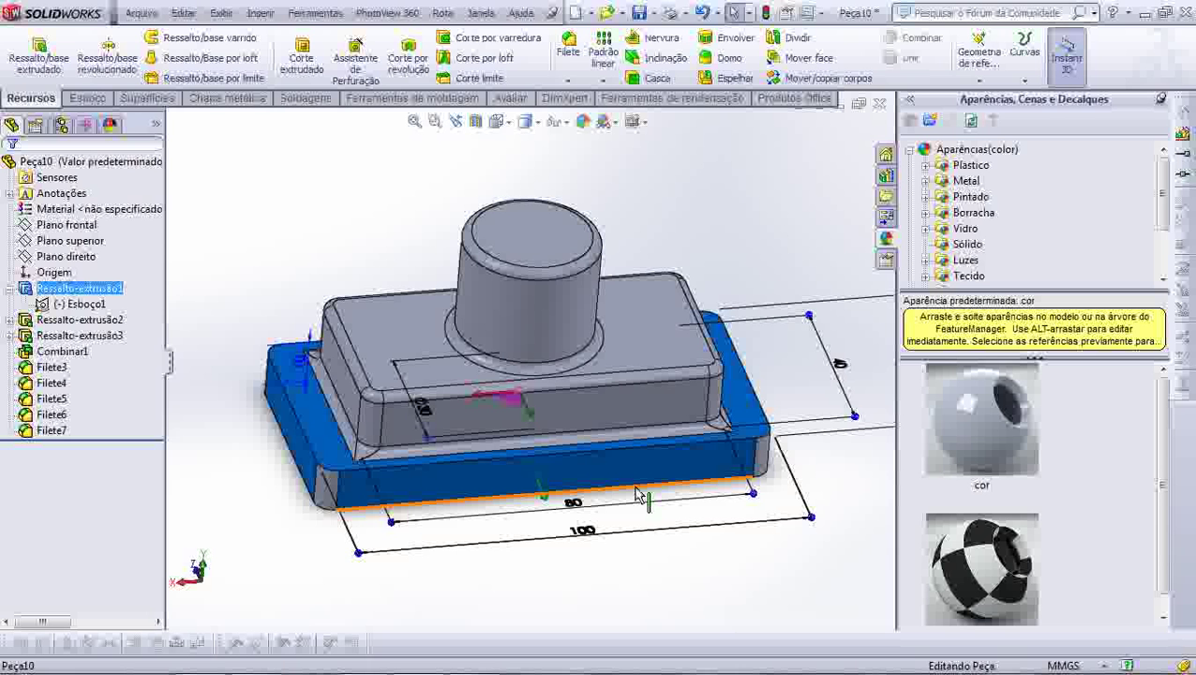
{"action": "left_click", "coordinate": [820, 180]}
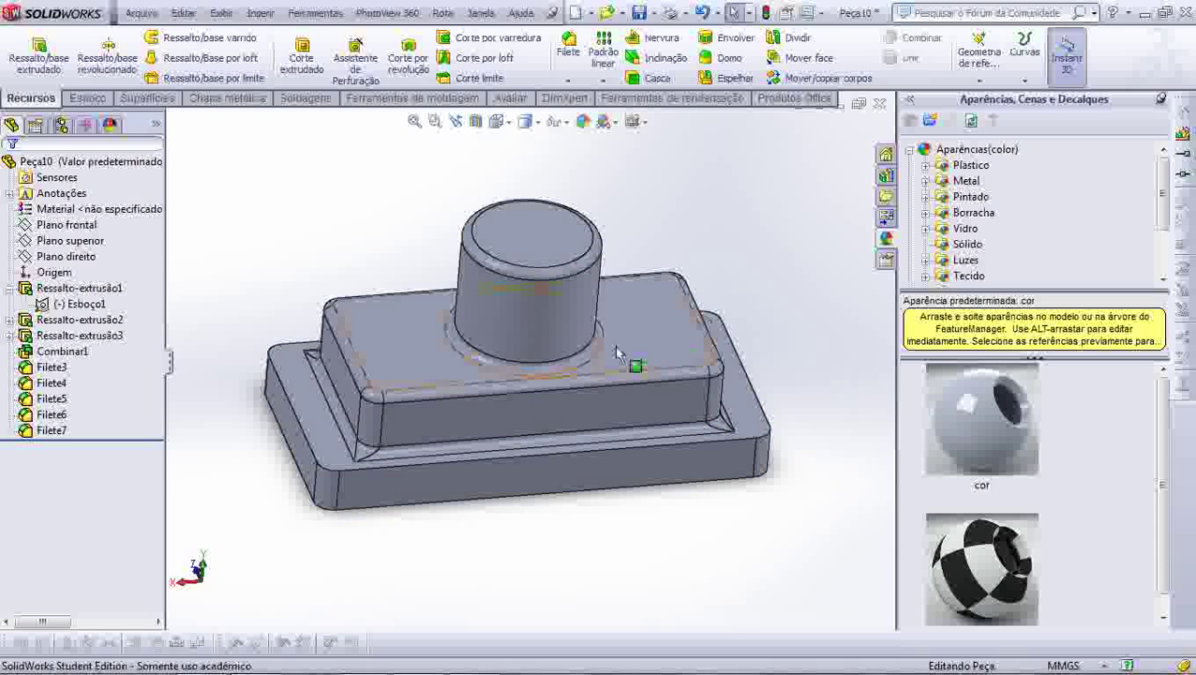
{"action": "scroll", "coordinate": [532, 339], "scroll_direction": "down", "scroll_amount": 2}
{"action": "scroll", "coordinate": [525, 281], "scroll_direction": "down", "scroll_amount": 2}
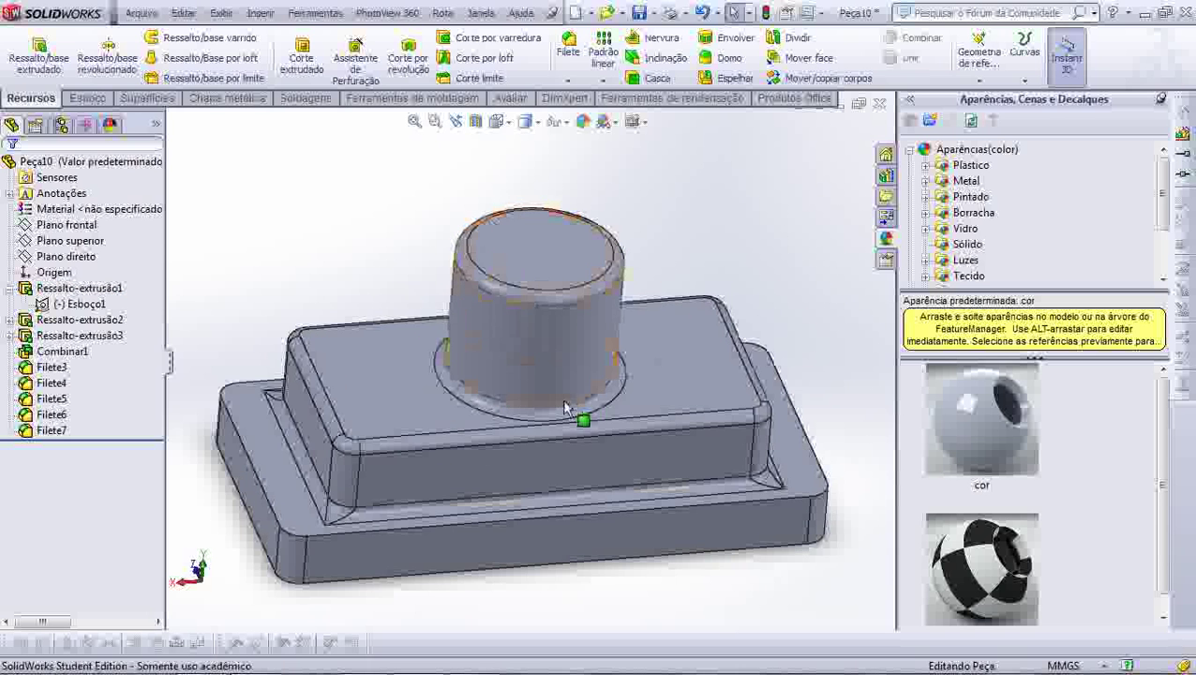
{"action": "scroll", "coordinate": [565, 408], "scroll_direction": "up", "scroll_amount": 2}
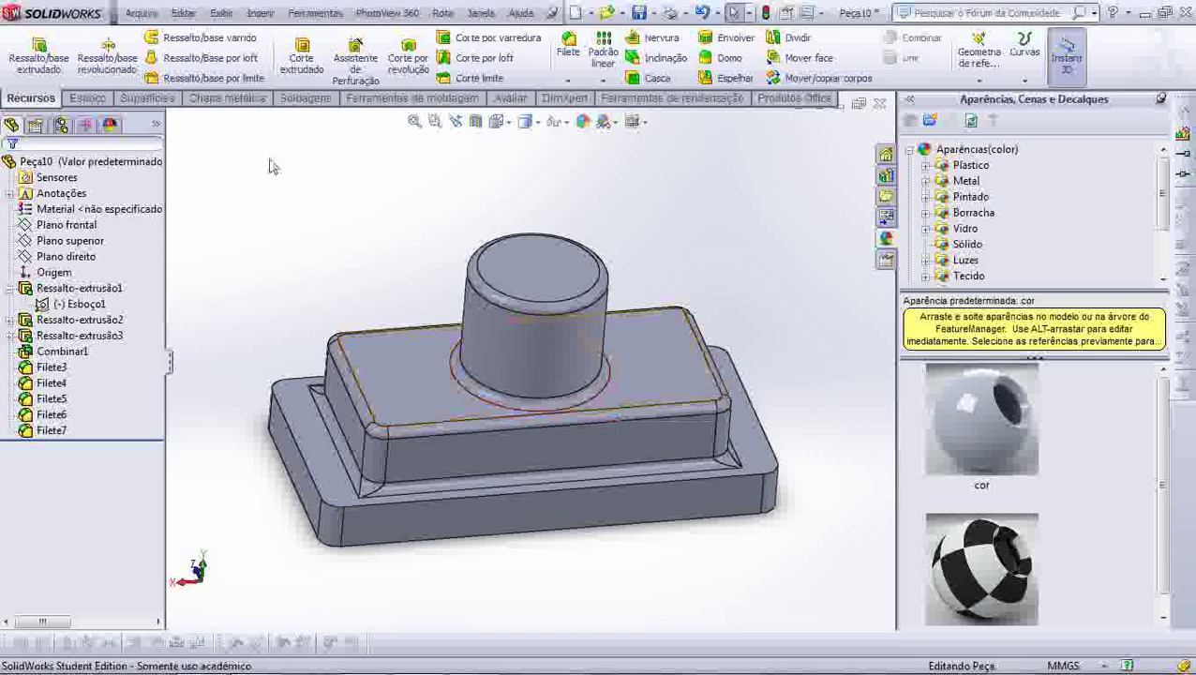
Start a new sketch on the part's bottom face and view it from the Top.
{"action": "mouse_move", "coordinate": [600, 391]}
{"action": "middle_mouse_down"}
{"action": "mouse_move", "coordinate": [585, 317]}
{"action": "mouse_move", "coordinate": [598, 192]}
{"action": "middle_mouse_up"}
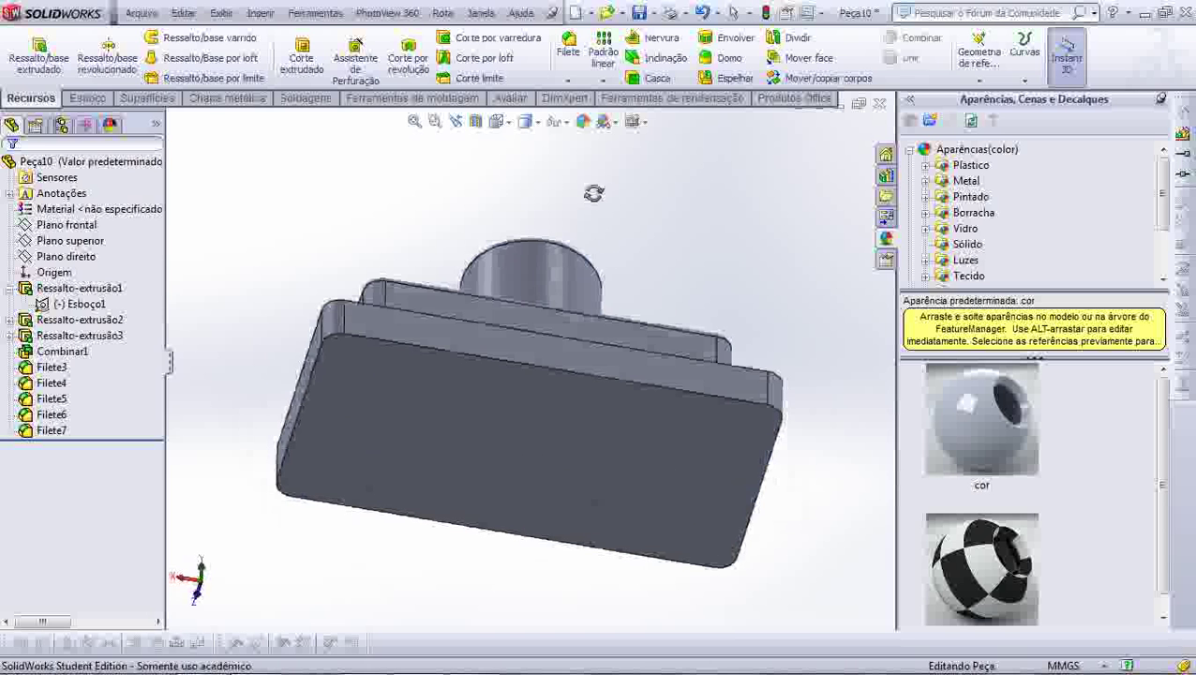
{"action": "left_click", "coordinate": [512, 455]}
{"action": "left_click", "coordinate": [86, 98]}
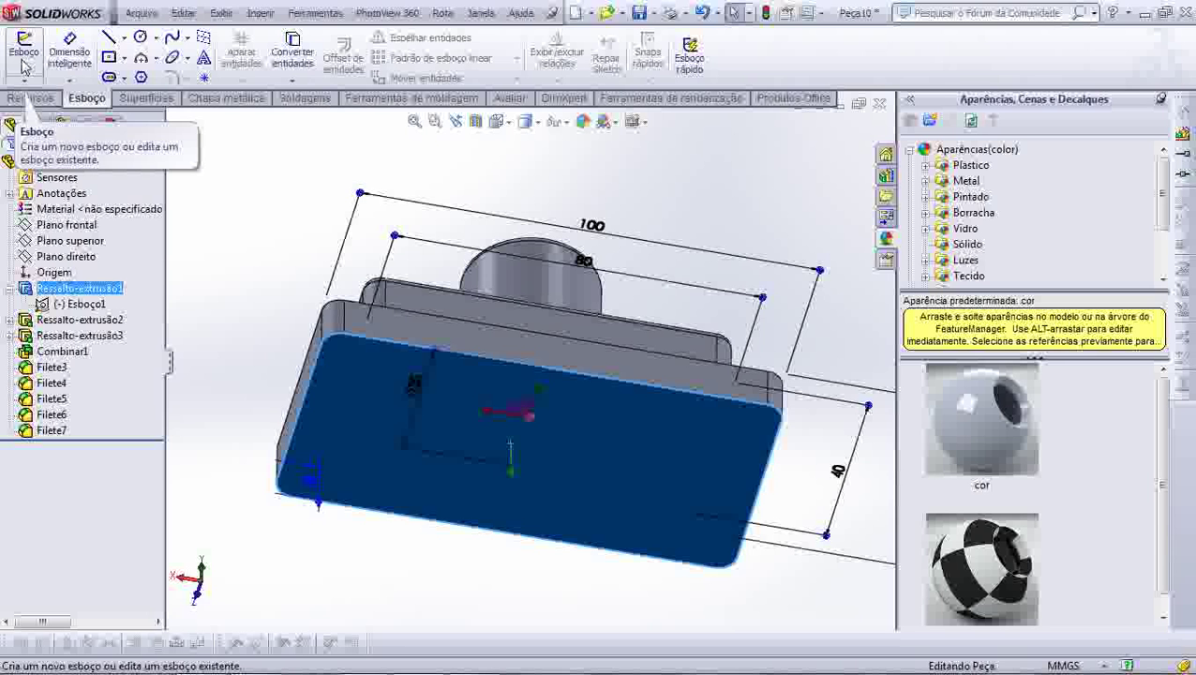
{"action": "left_click", "coordinate": [24, 61]}
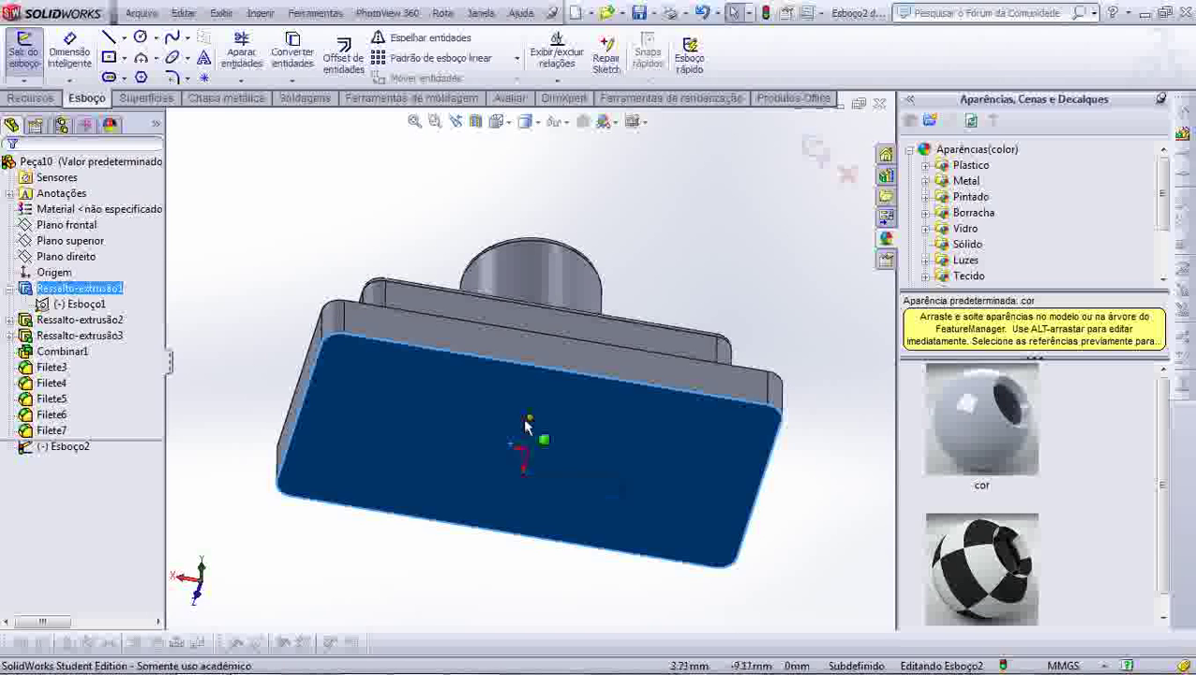
{"action": "key", "text": "ctrl+7"}
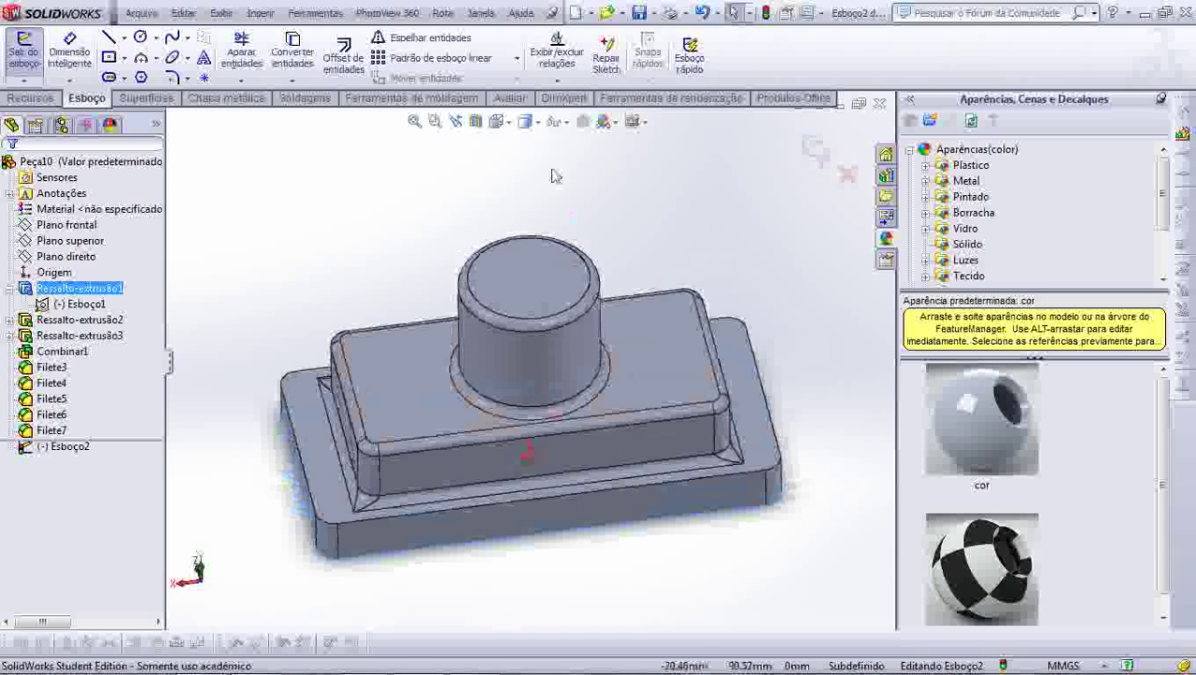
{"action": "left_click", "coordinate": [511, 128]}
{"action": "left_click", "coordinate": [522, 147]}
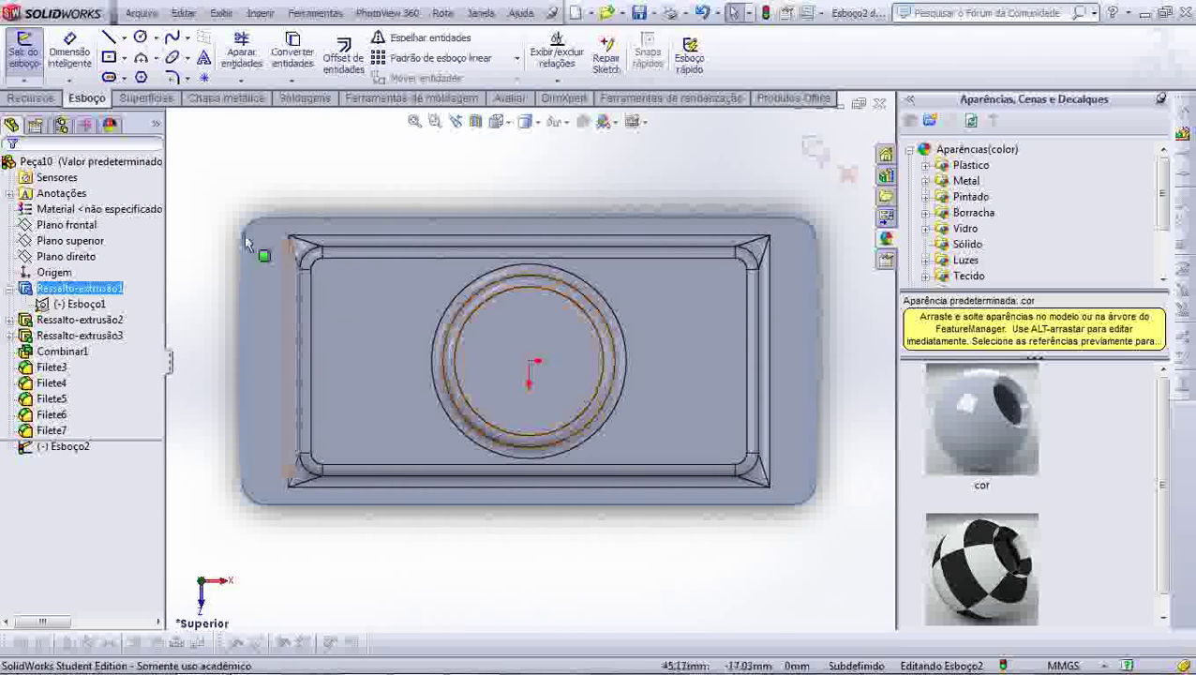
Draw a centre rectangle from the origin enclosing the whole part outline.
{"action": "left_click", "coordinate": [110, 58]}
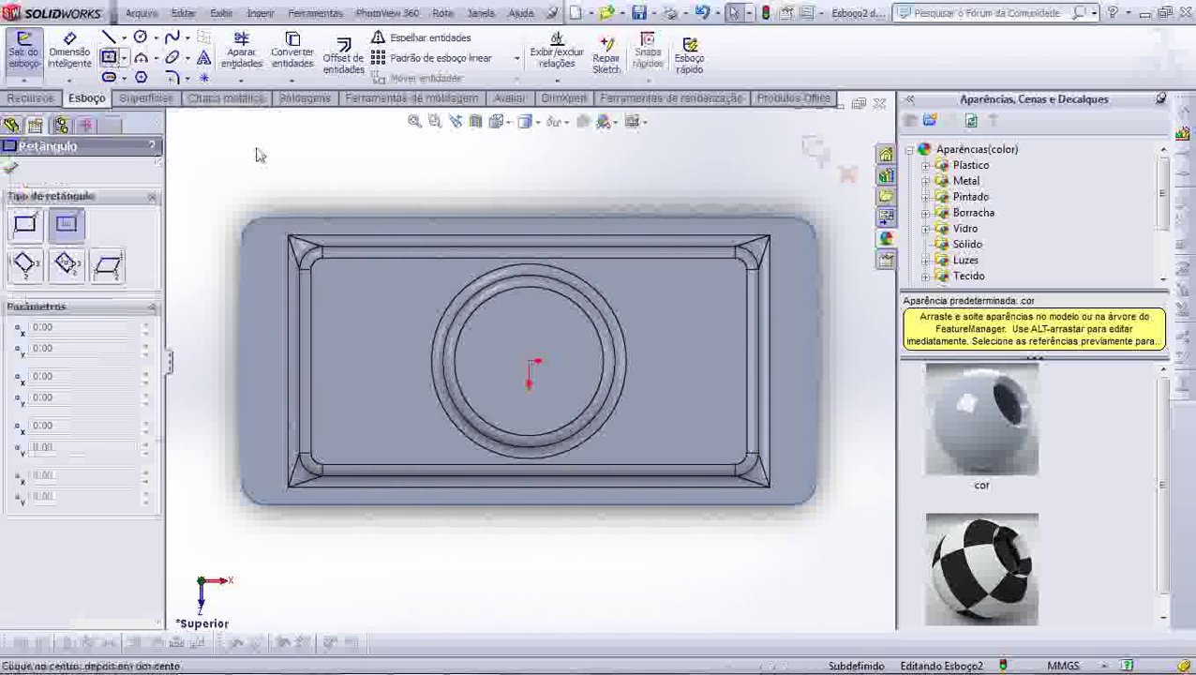
{"action": "left_click", "coordinate": [529, 362]}
{"action": "scroll", "coordinate": [812, 525], "scroll_direction": "down", "scroll_amount": 2}
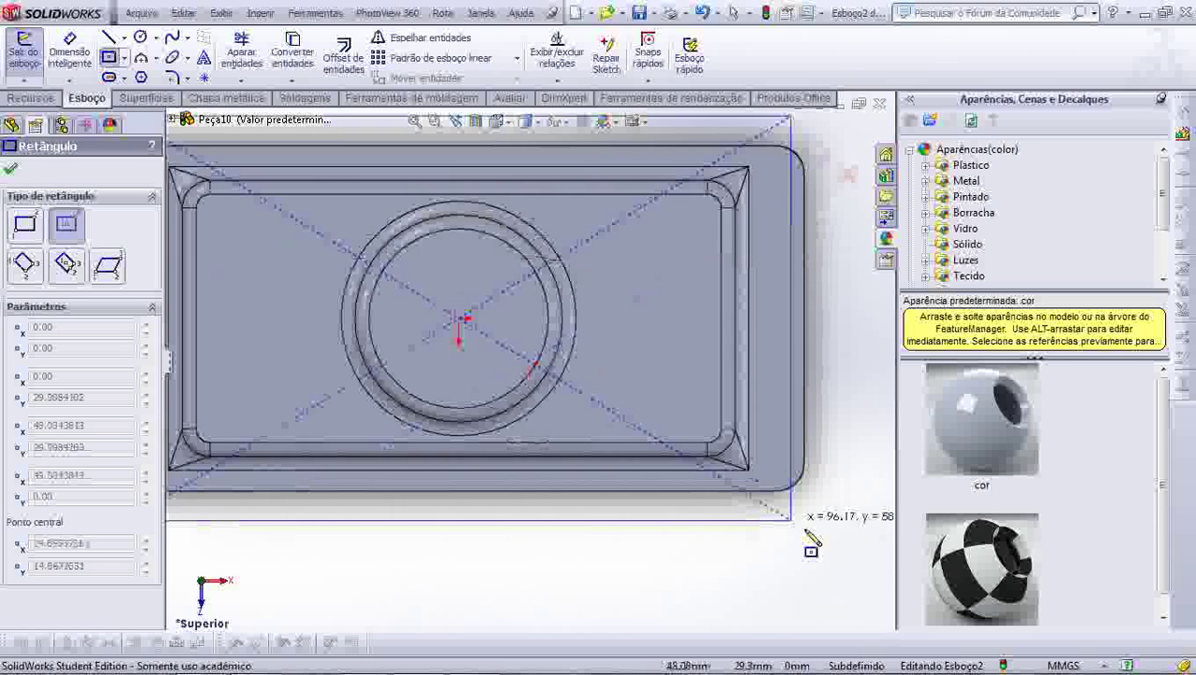
{"action": "scroll", "coordinate": [808, 541], "scroll_direction": "up", "scroll_amount": 2}
{"action": "scroll", "coordinate": [792, 520], "scroll_direction": "up", "scroll_amount": 1}
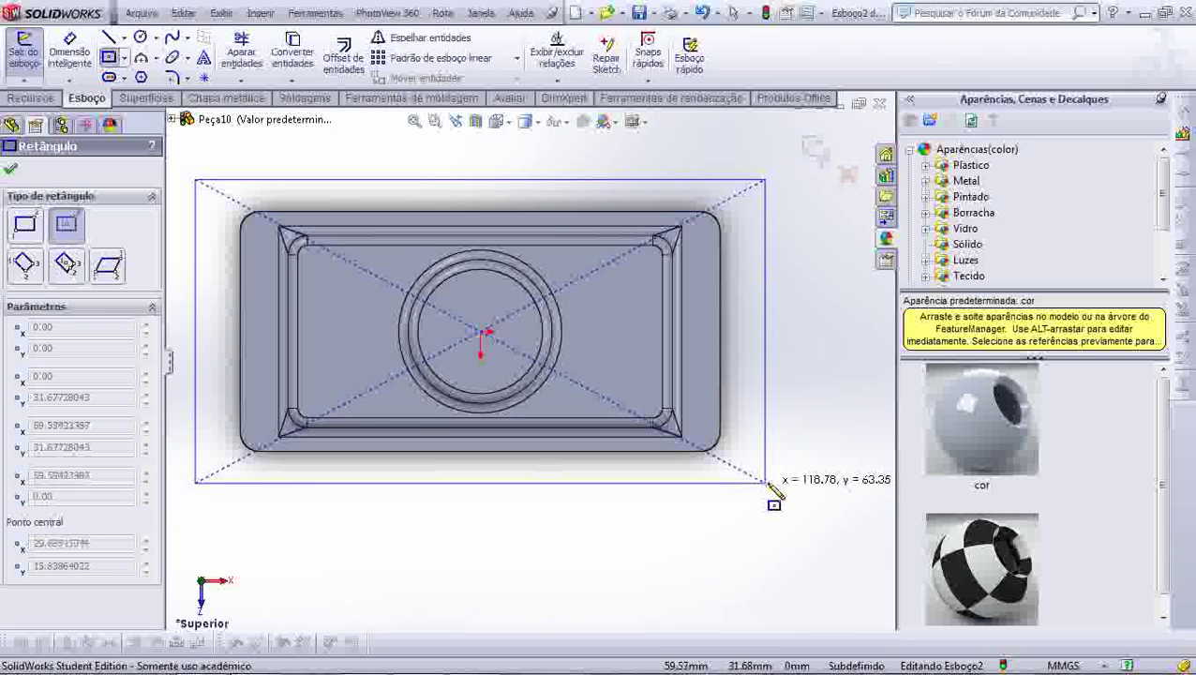
{"action": "left_click", "coordinate": [768, 482]}
{"action": "scroll", "coordinate": [557, 264], "scroll_direction": "up", "scroll_amount": 2}
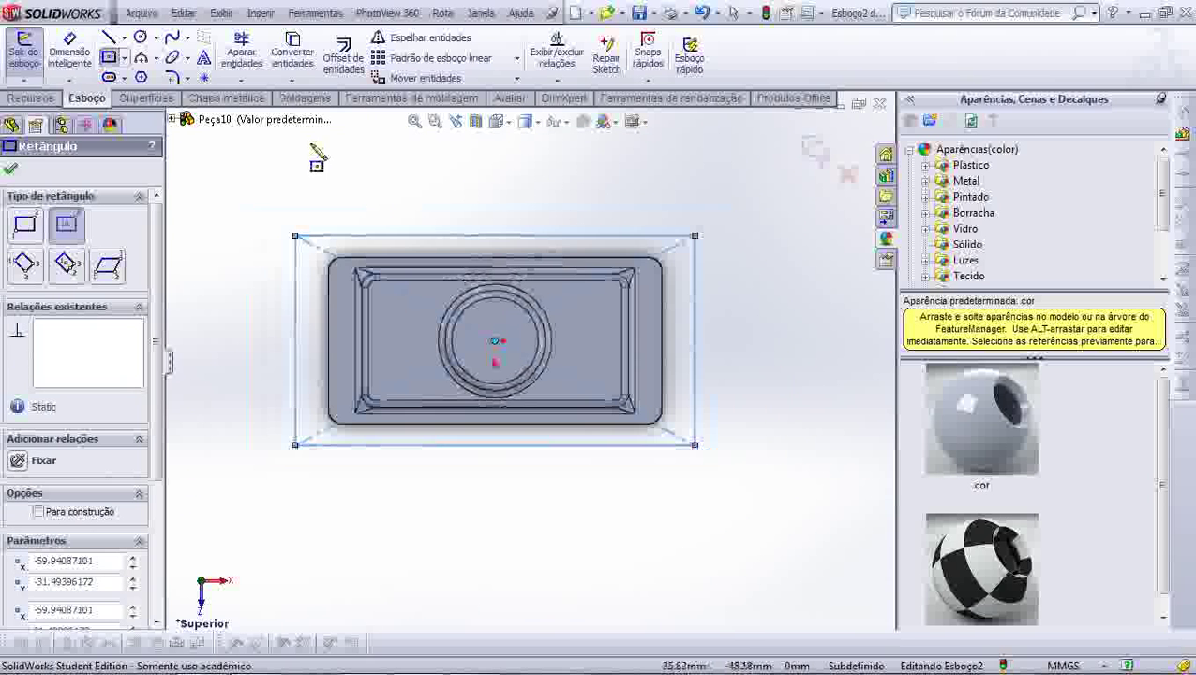
Dimension the rectangle 120 mm wide and 60 mm tall.
{"action": "key", "text": "d"}
{"action": "left_click", "coordinate": [469, 236]}
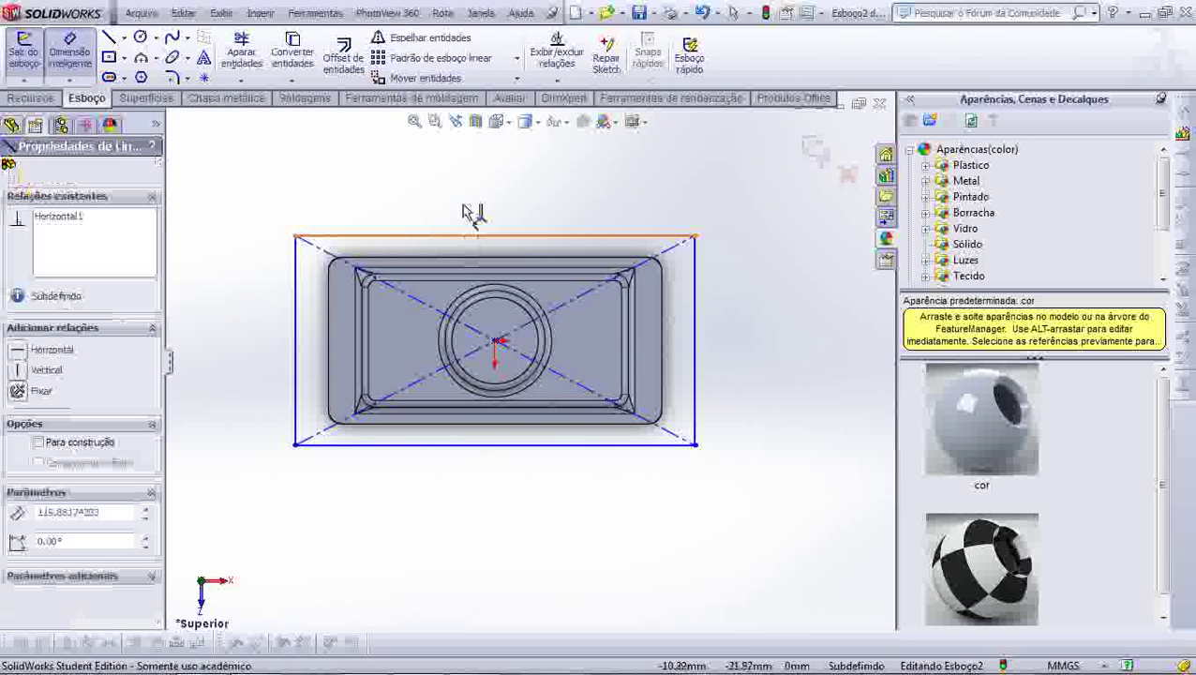
{"action": "left_click", "coordinate": [478, 195]}
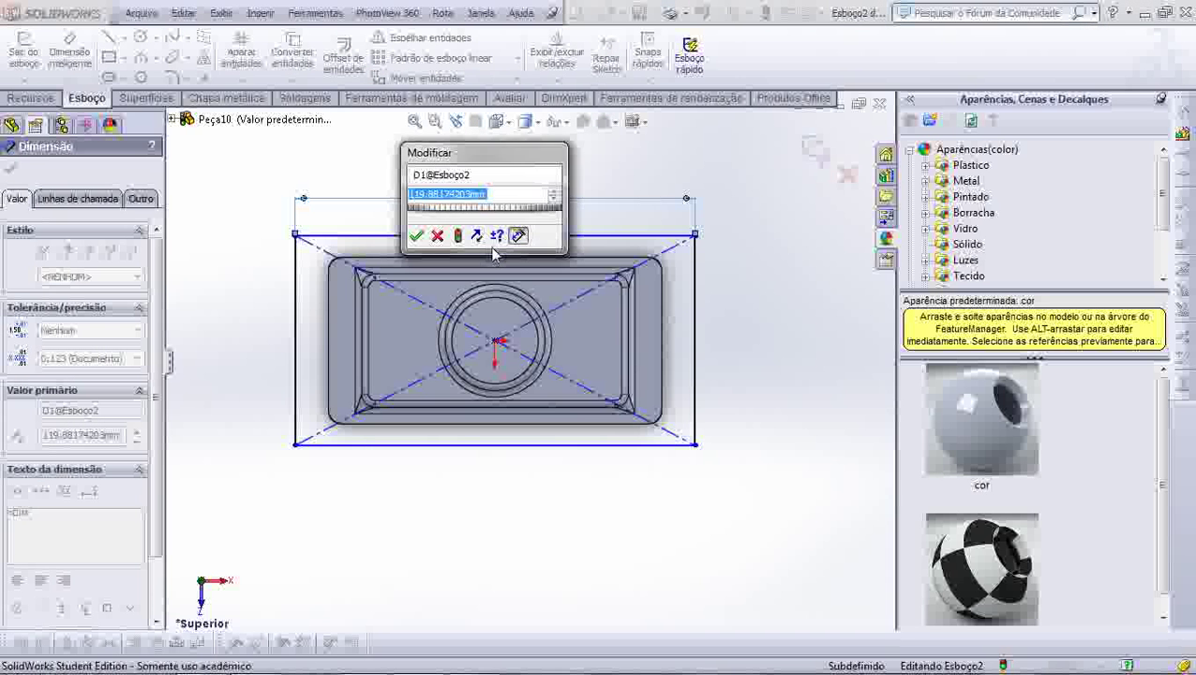
{"action": "type", "text": "120"}
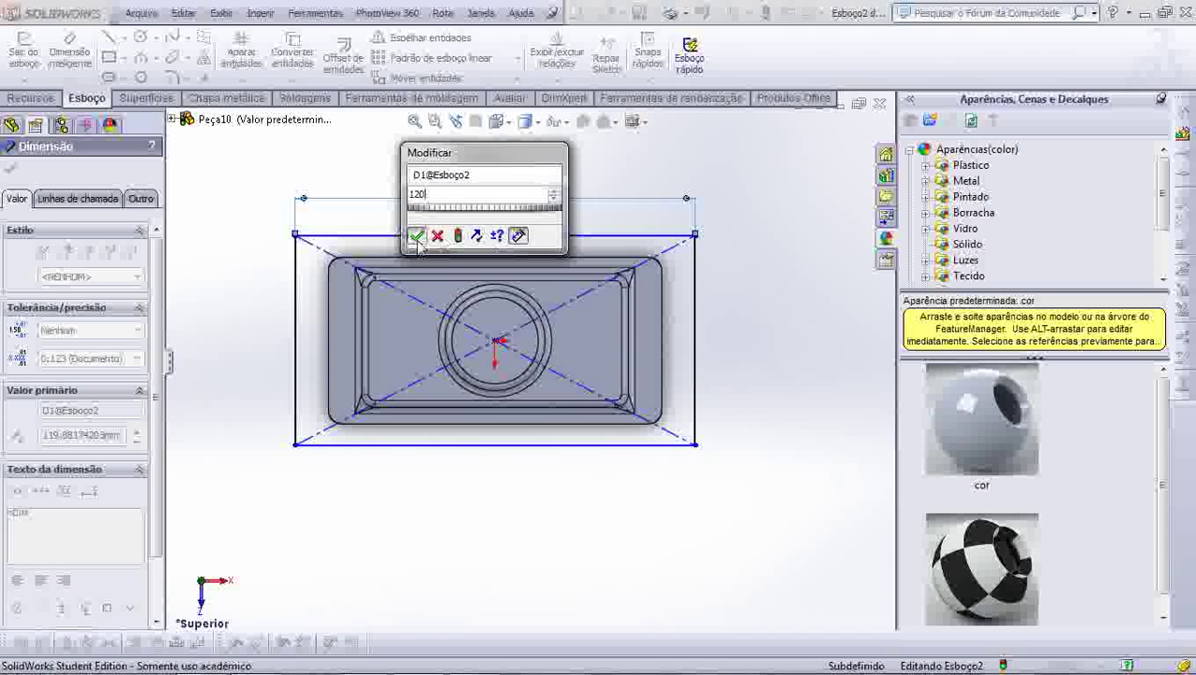
{"action": "left_click", "coordinate": [416, 236]}
{"action": "left_click", "coordinate": [295, 335]}
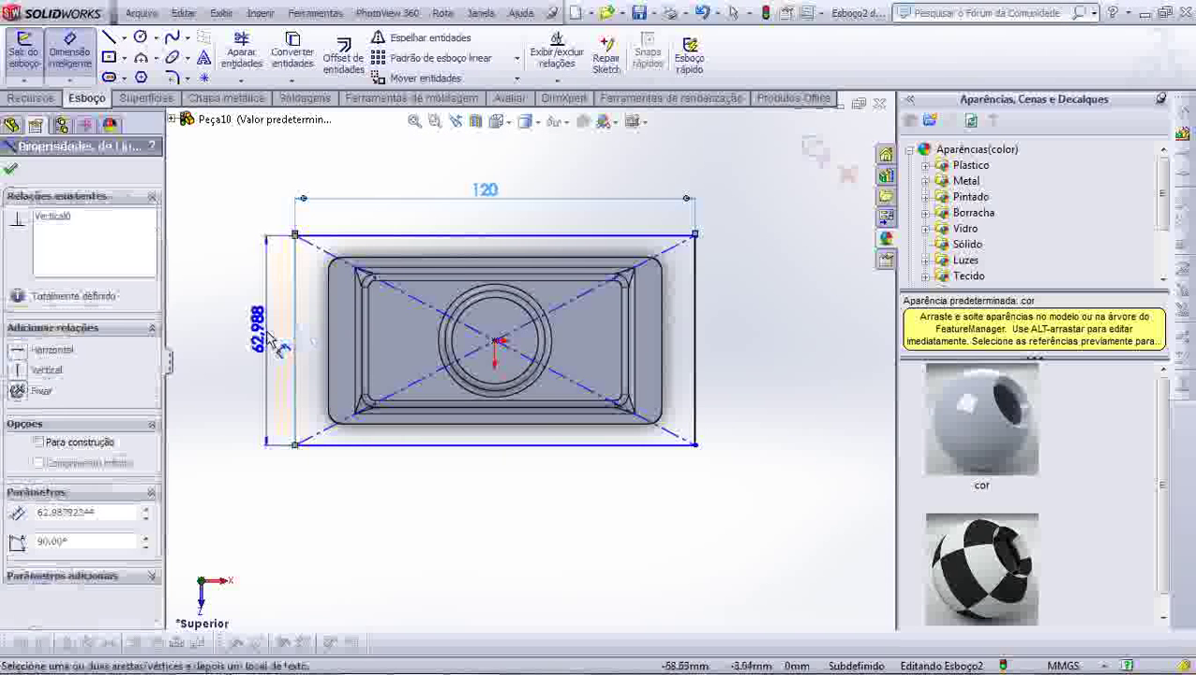
{"action": "left_click", "coordinate": [270, 341]}
{"action": "type", "text": "60"}
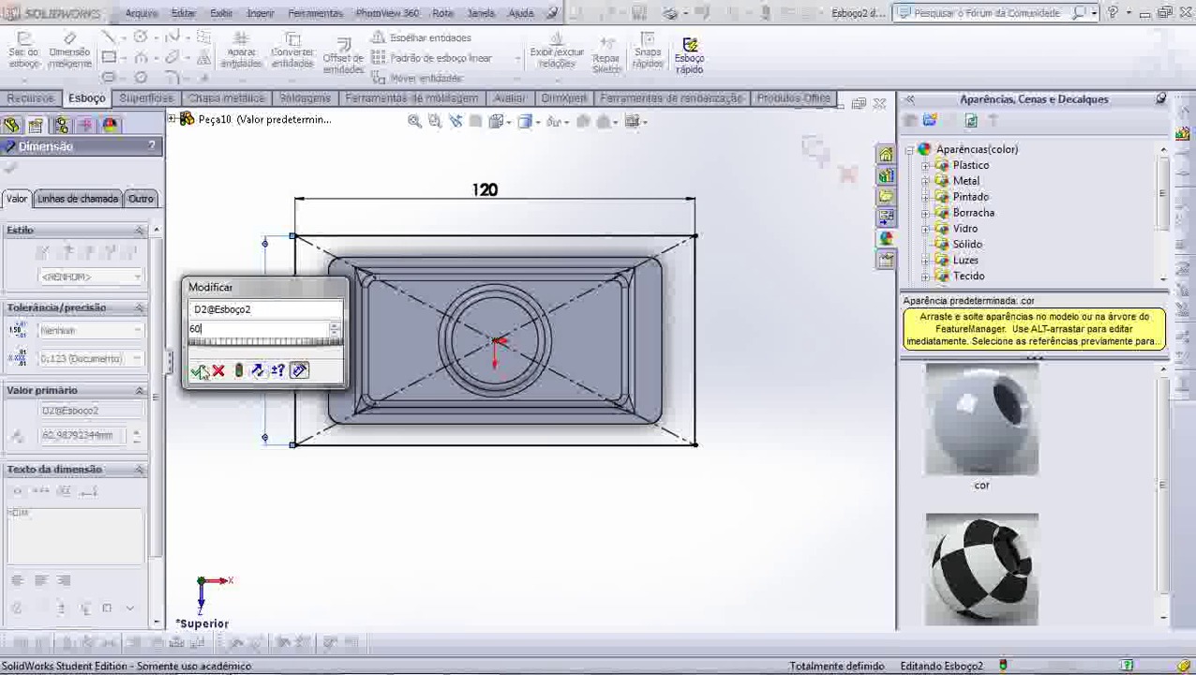
{"action": "left_click", "coordinate": [200, 372]}
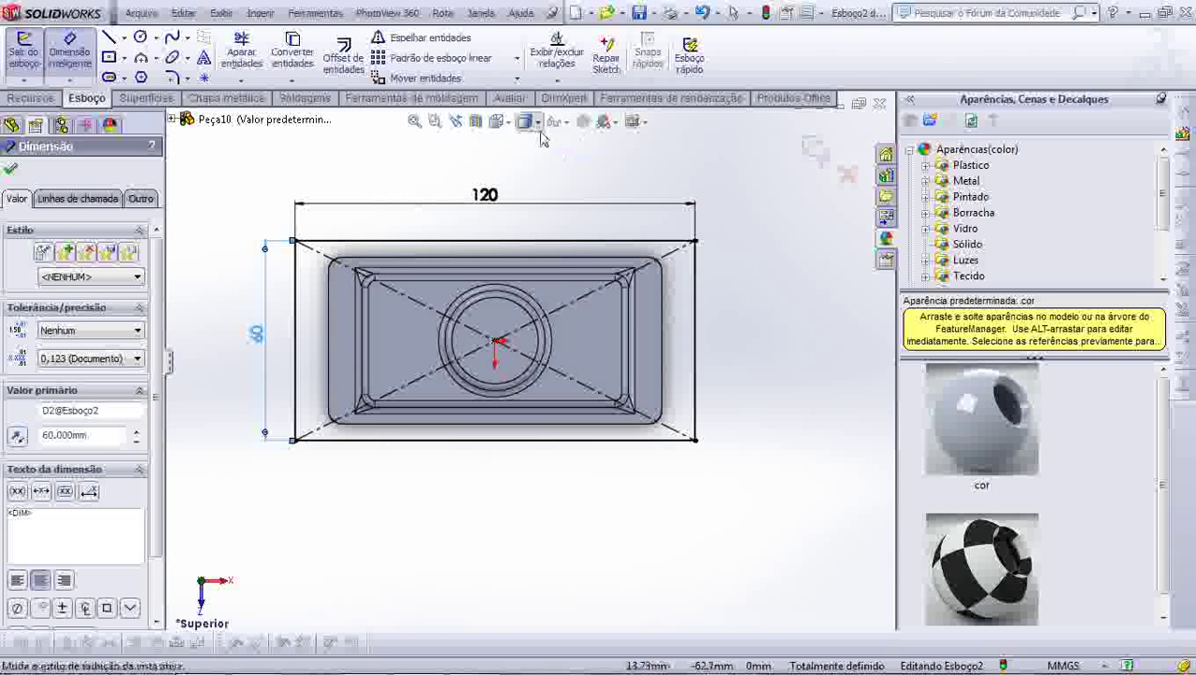
Switch to the Isometric view and close the dimension properties.
{"action": "left_click", "coordinate": [497, 122]}
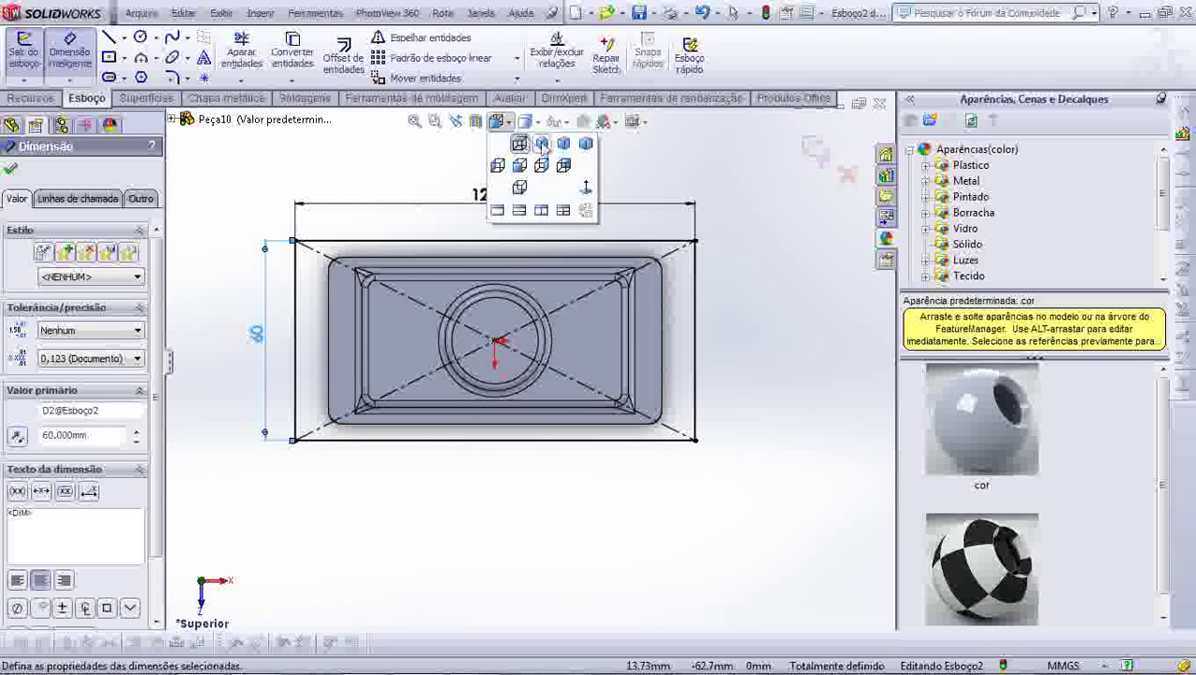
{"action": "left_click", "coordinate": [497, 165]}
{"action": "left_click", "coordinate": [408, 507]}
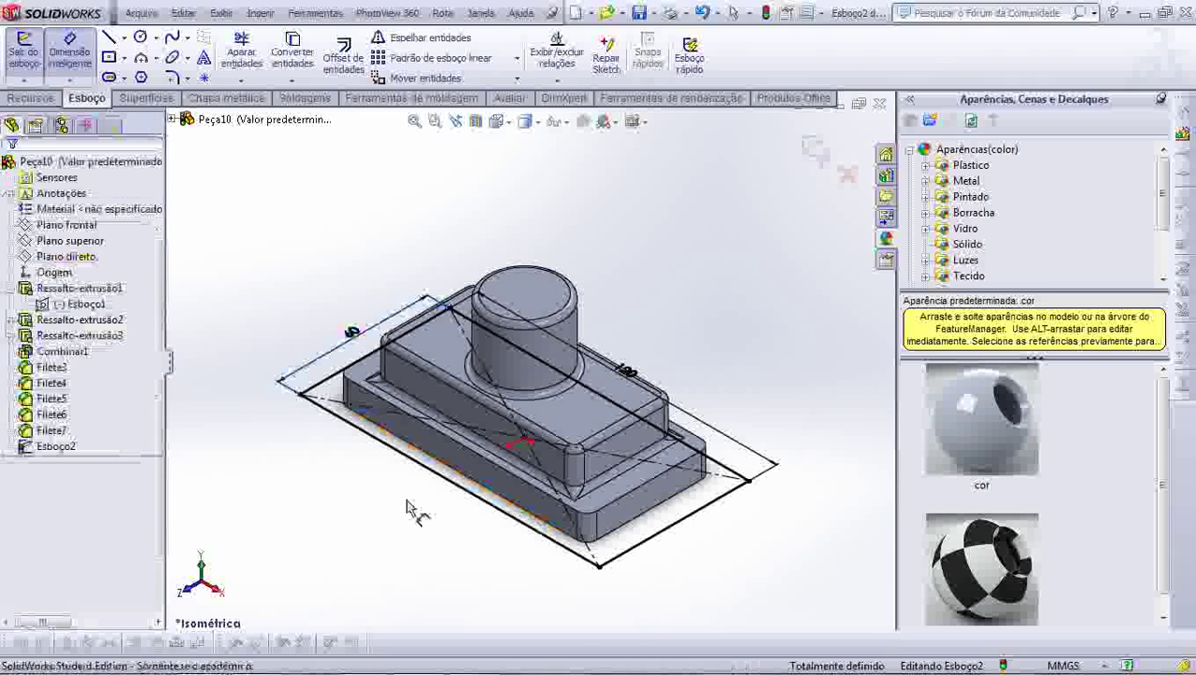
Extrude the rectangle 60 mm upward as a separate, unmerged box.
{"action": "left_click", "coordinate": [28, 100]}
{"action": "left_click", "coordinate": [38, 55]}
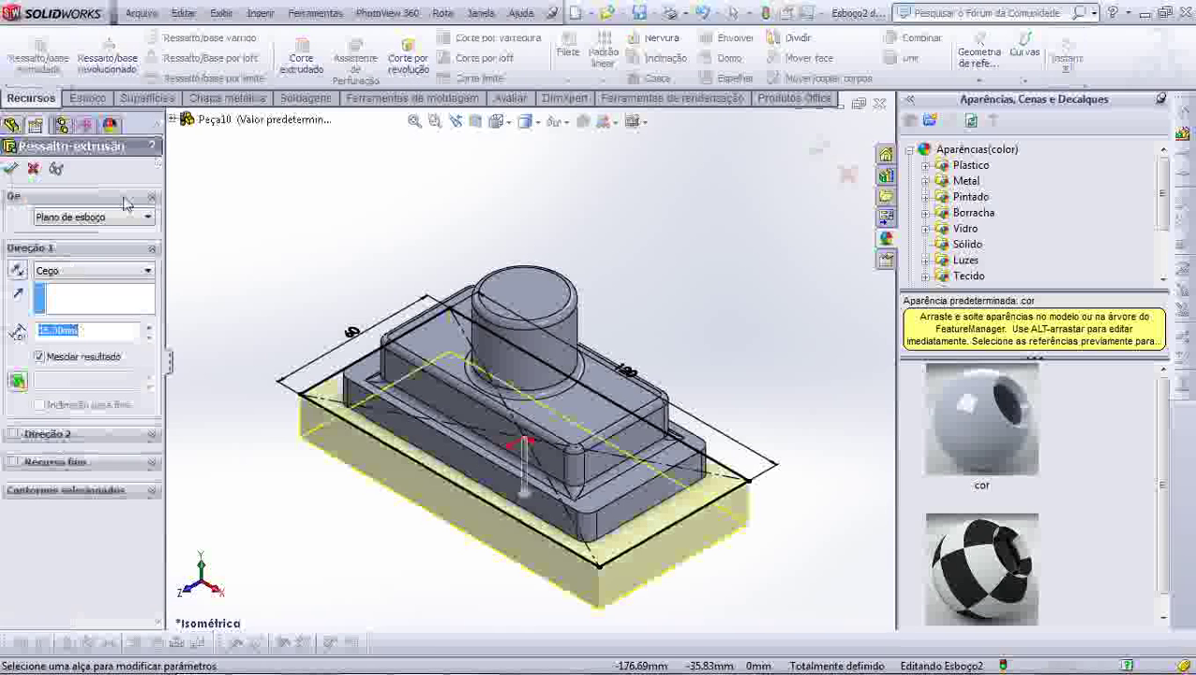
{"action": "left_click", "coordinate": [26, 269]}
{"action": "type", "text": "60"}
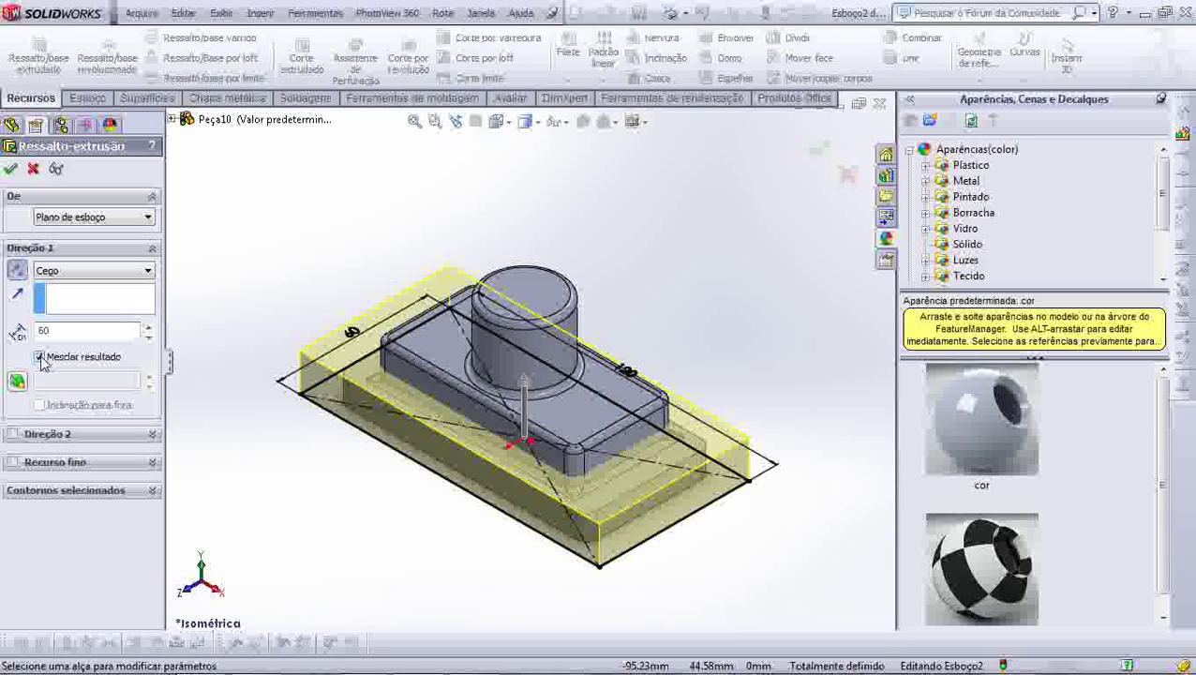
{"action": "left_click", "coordinate": [39, 357]}
{"action": "mouse_move", "coordinate": [440, 309]}
{"action": "middle_mouse_down"}
{"action": "mouse_move", "coordinate": [459, 332]}
{"action": "mouse_move", "coordinate": [67, 215]}
{"action": "middle_mouse_up"}
{"action": "left_click", "coordinate": [10, 171]}
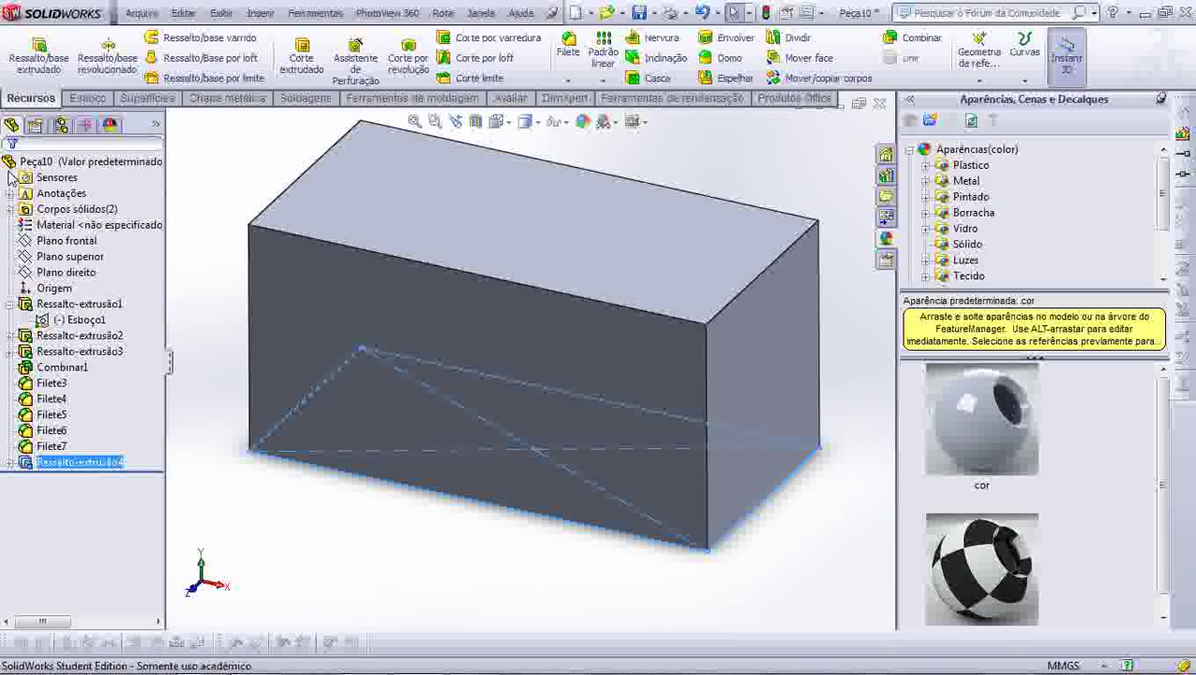
Sketch a 5 mm diameter circle centred on the origin on the box's top face.
{"action": "left_click", "coordinate": [459, 227]}
{"action": "left_click", "coordinate": [86, 98]}
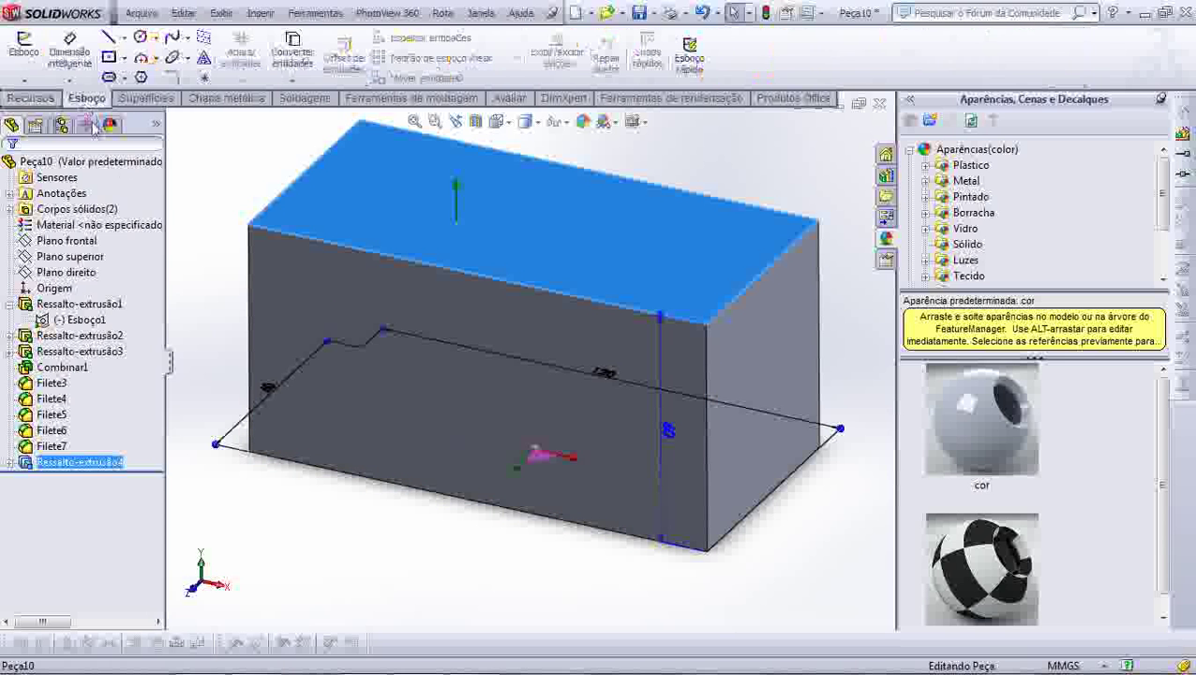
{"action": "left_click", "coordinate": [141, 37]}
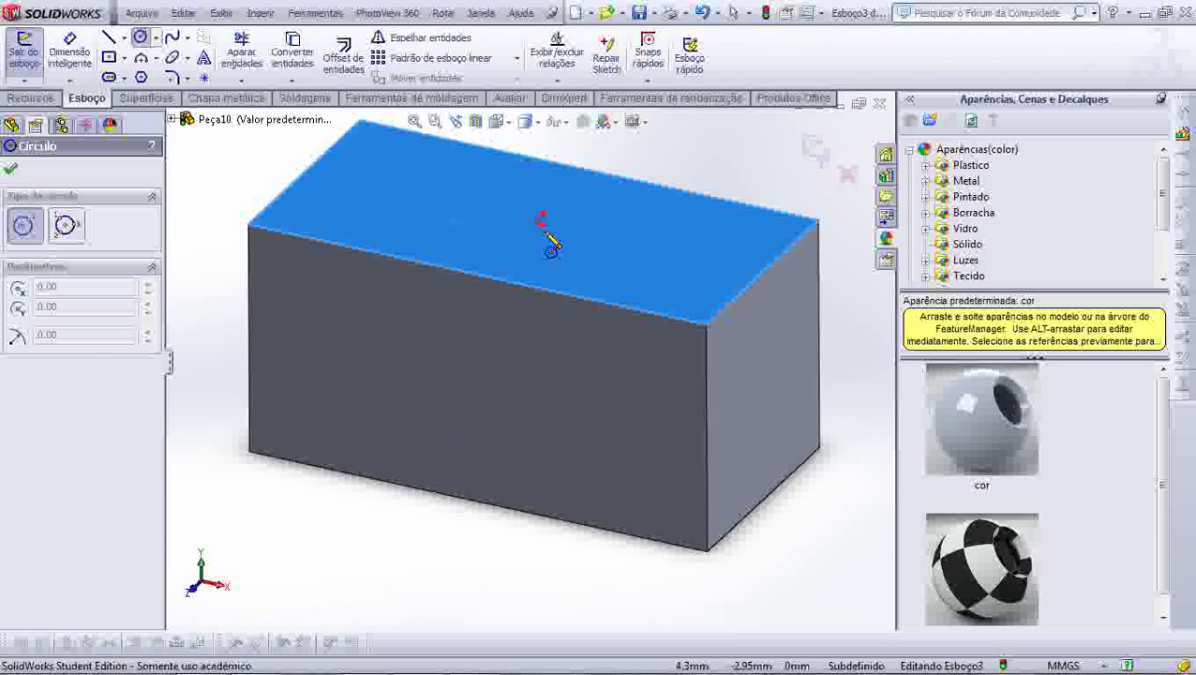
{"action": "left_click", "coordinate": [535, 223]}
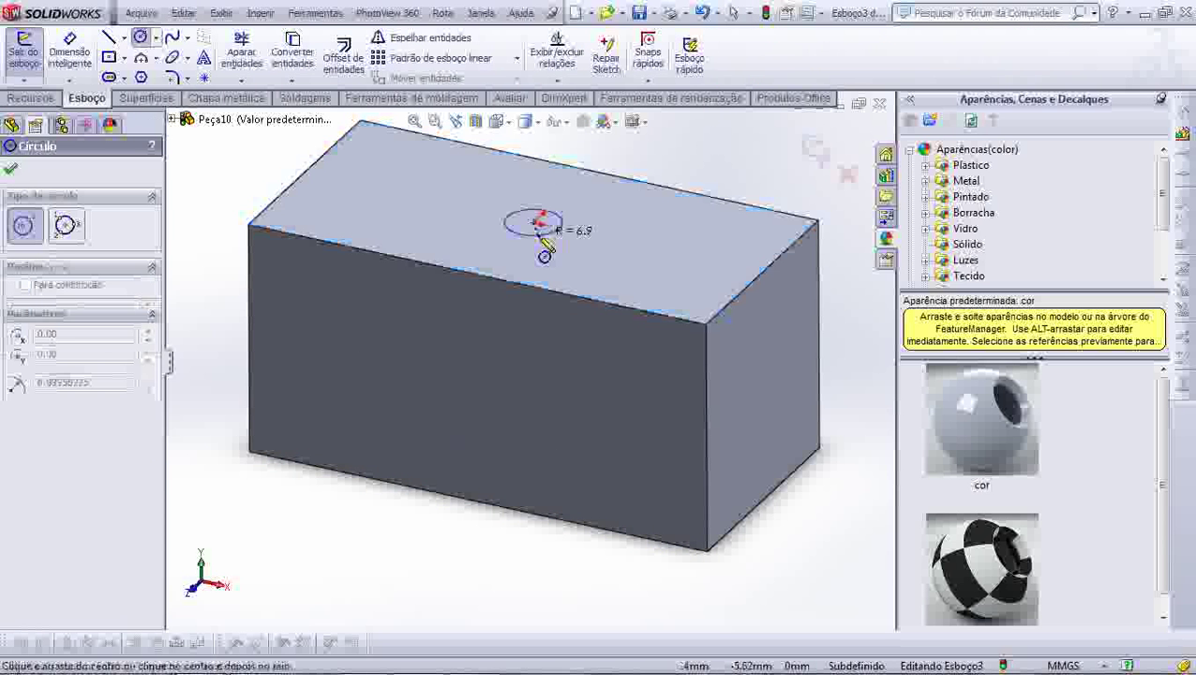
{"action": "left_click", "coordinate": [541, 242]}
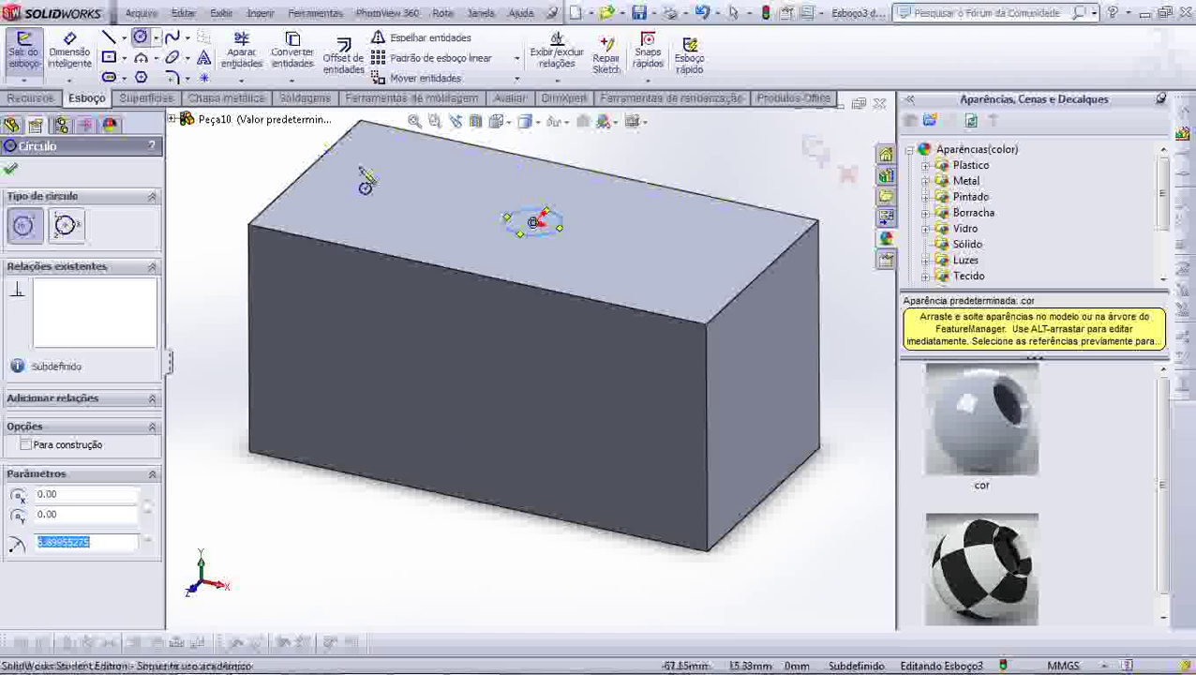
{"action": "left_click", "coordinate": [71, 51]}
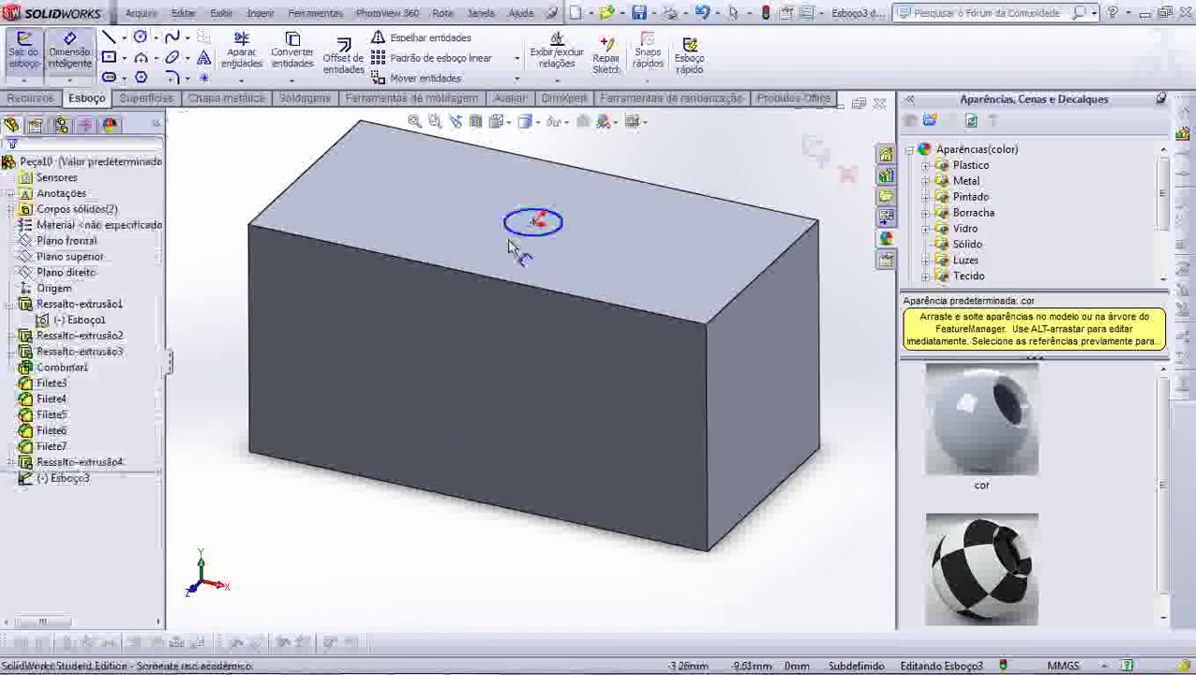
{"action": "left_click", "coordinate": [556, 242]}
{"action": "left_click", "coordinate": [608, 251]}
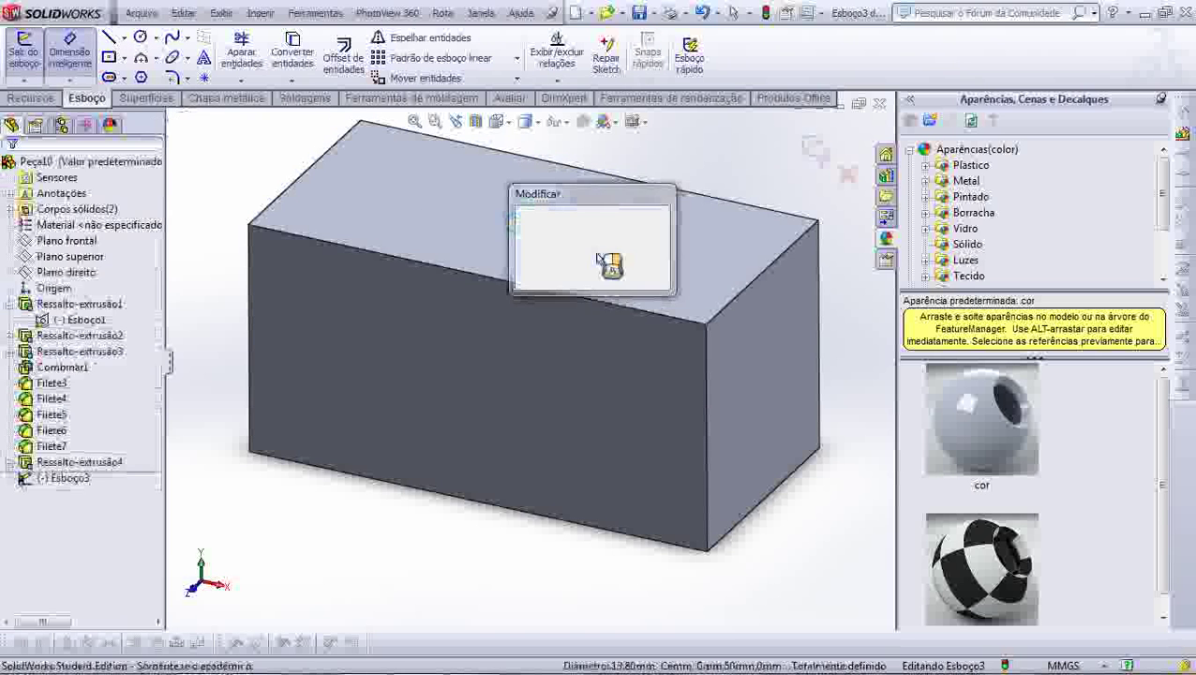
{"action": "type", "text": "5"}
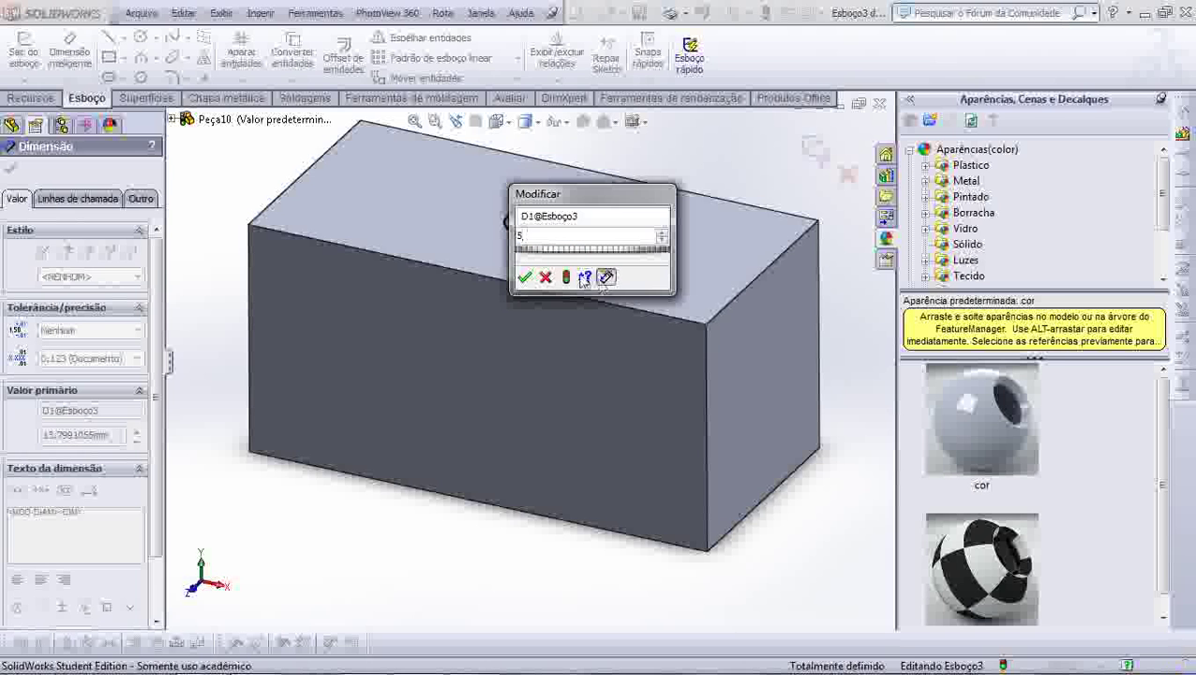
{"action": "left_click", "coordinate": [525, 278]}
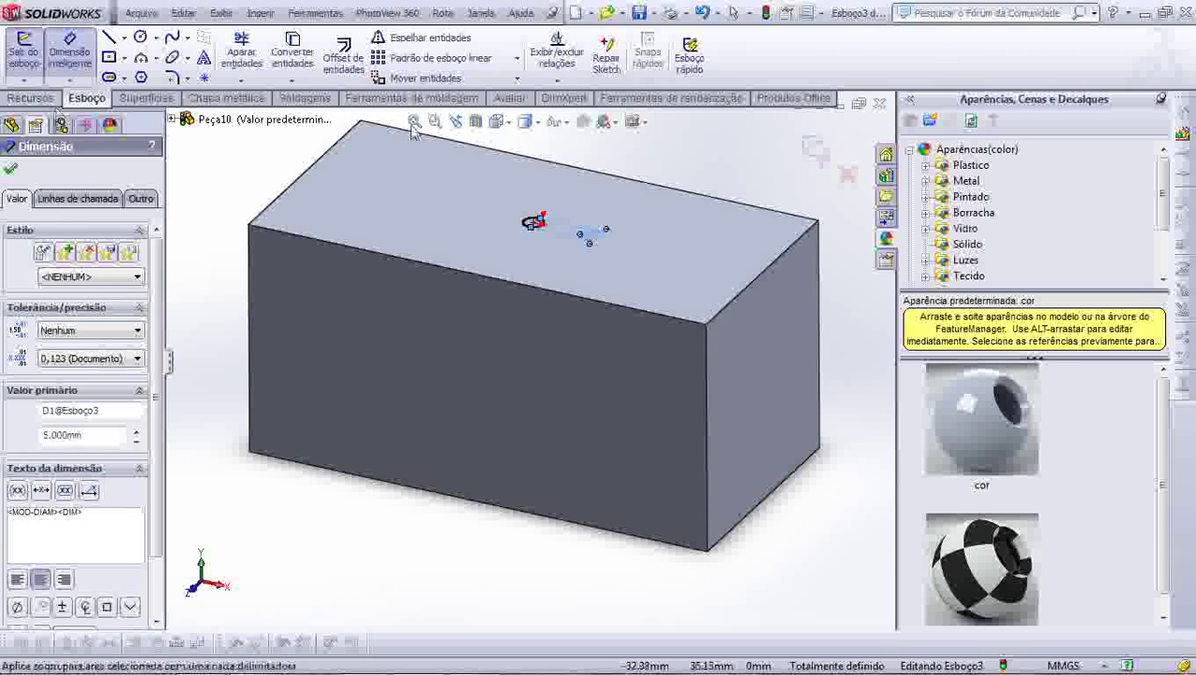
{"action": "left_click", "coordinate": [21, 98]}
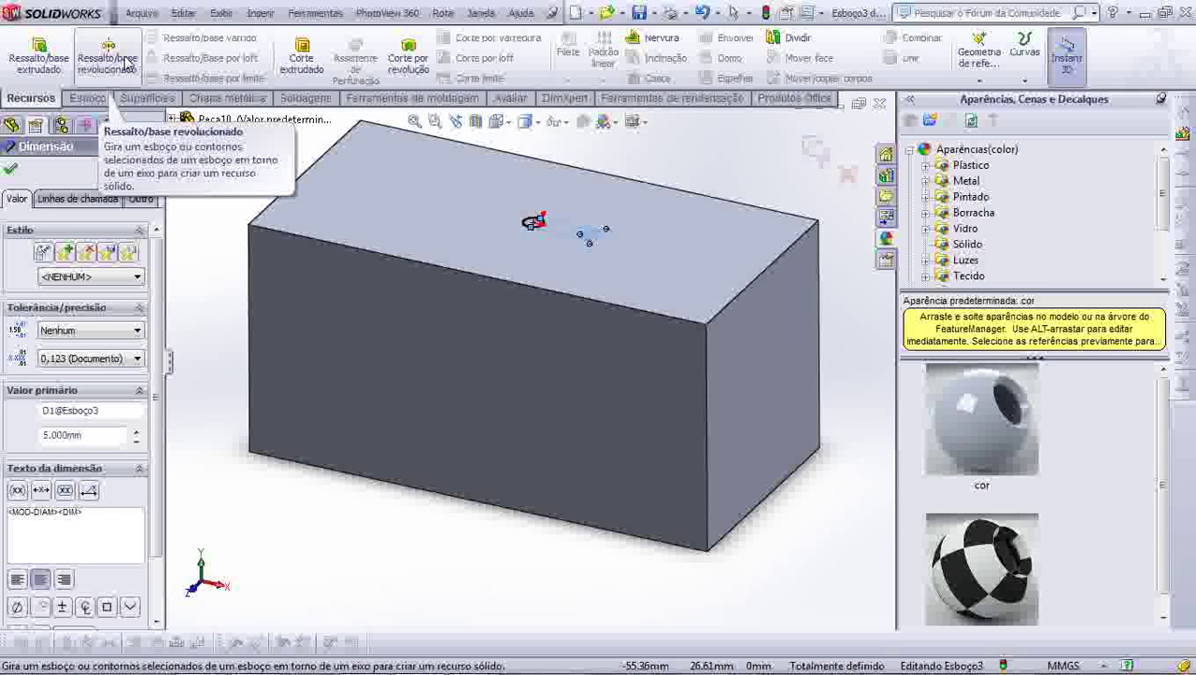
{"action": "left_click", "coordinate": [303, 64]}
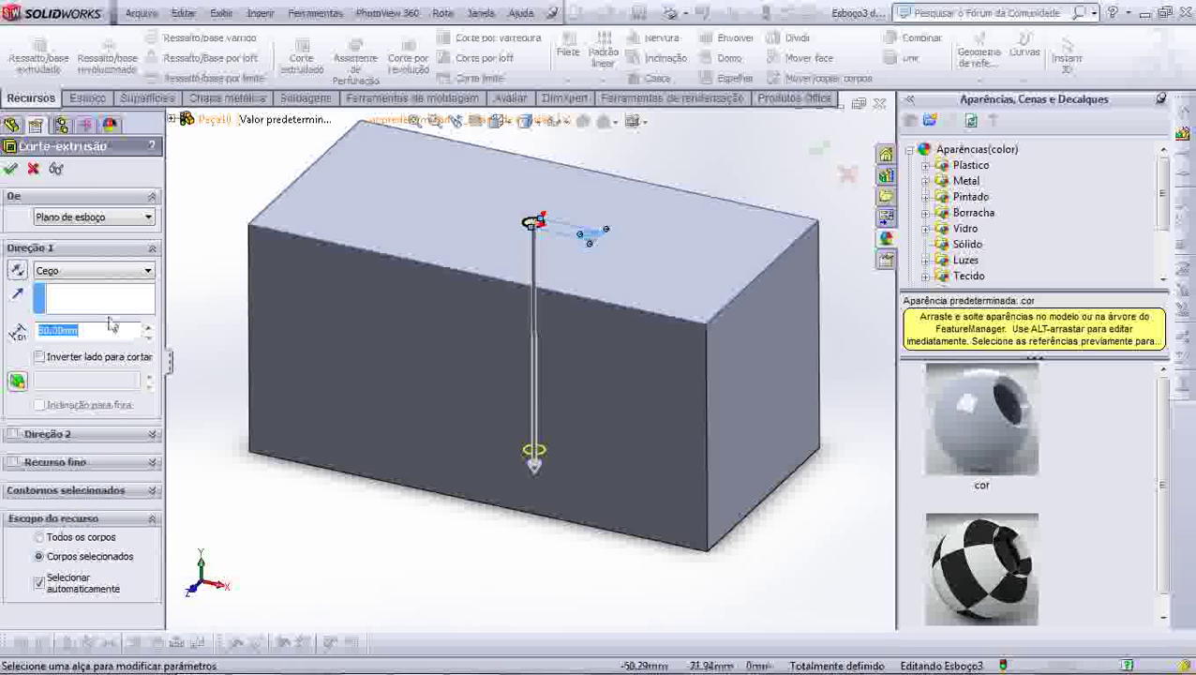
{"action": "left_click", "coordinate": [92, 329]}
{"action": "type", "text": "10"}
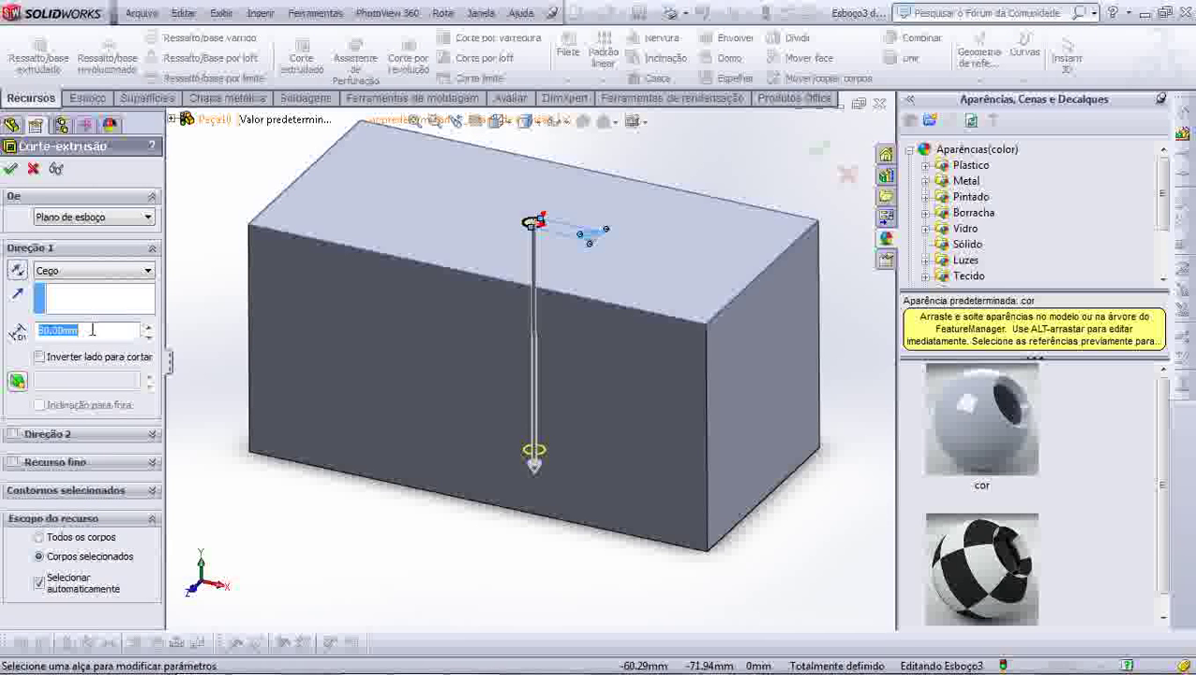
{"action": "left_click", "coordinate": [9, 169]}
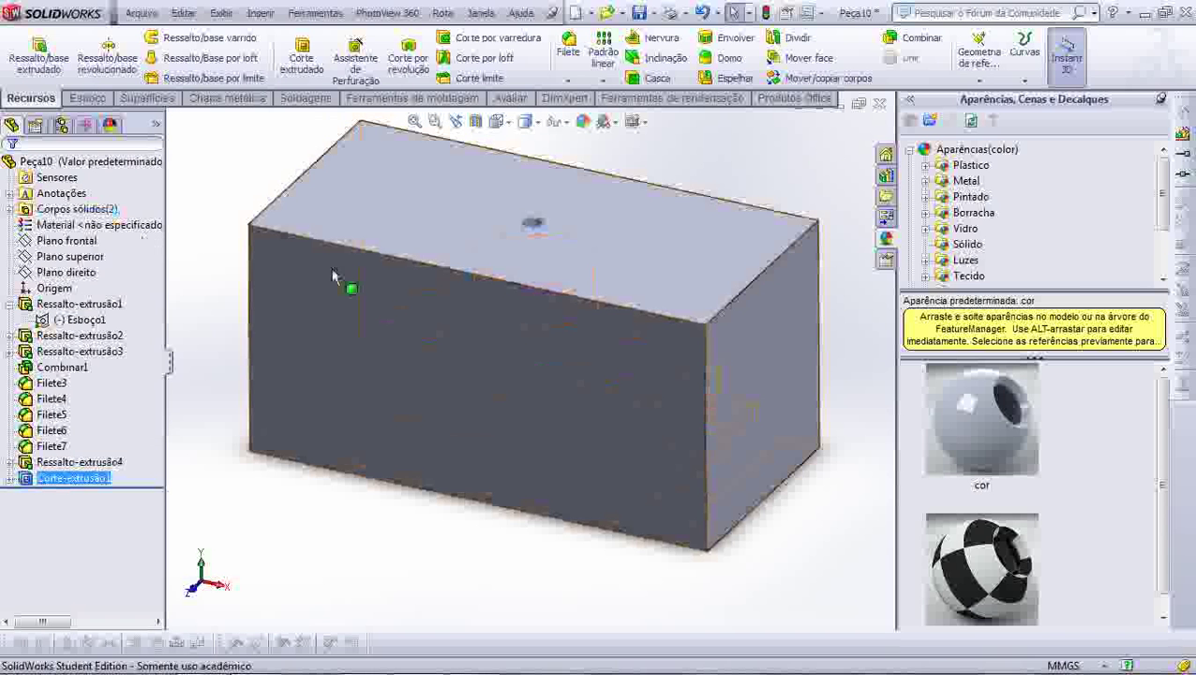
{"action": "mouse_move", "coordinate": [560, 238]}
{"action": "middle_mouse_down"}
{"action": "mouse_move", "coordinate": [541, 382]}
{"action": "mouse_move", "coordinate": [560, 374]}
{"action": "mouse_move", "coordinate": [557, 244]}
{"action": "middle_mouse_up"}
{"action": "key", "text": "ctrl+7"}
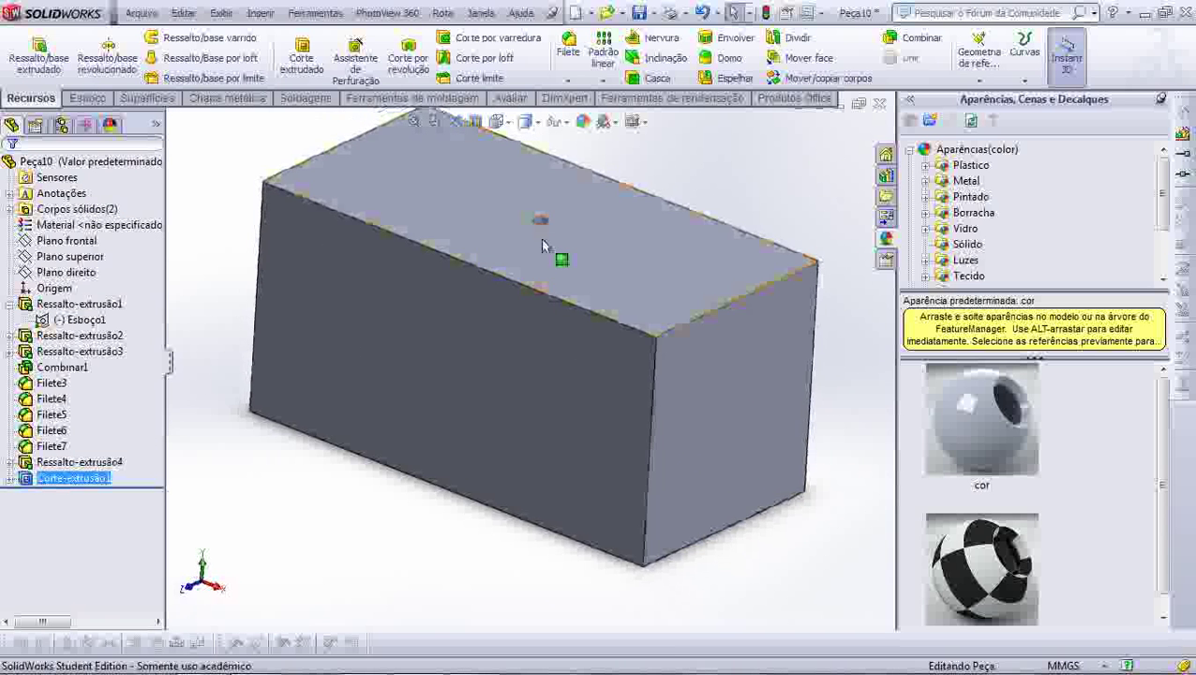
{"action": "scroll", "coordinate": [547, 328], "scroll_direction": "down", "scroll_amount": 3}
{"action": "scroll", "coordinate": [541, 339], "scroll_direction": "down", "scroll_amount": 2}
{"action": "scroll", "coordinate": [497, 430], "scroll_direction": "up", "scroll_amount": 4}
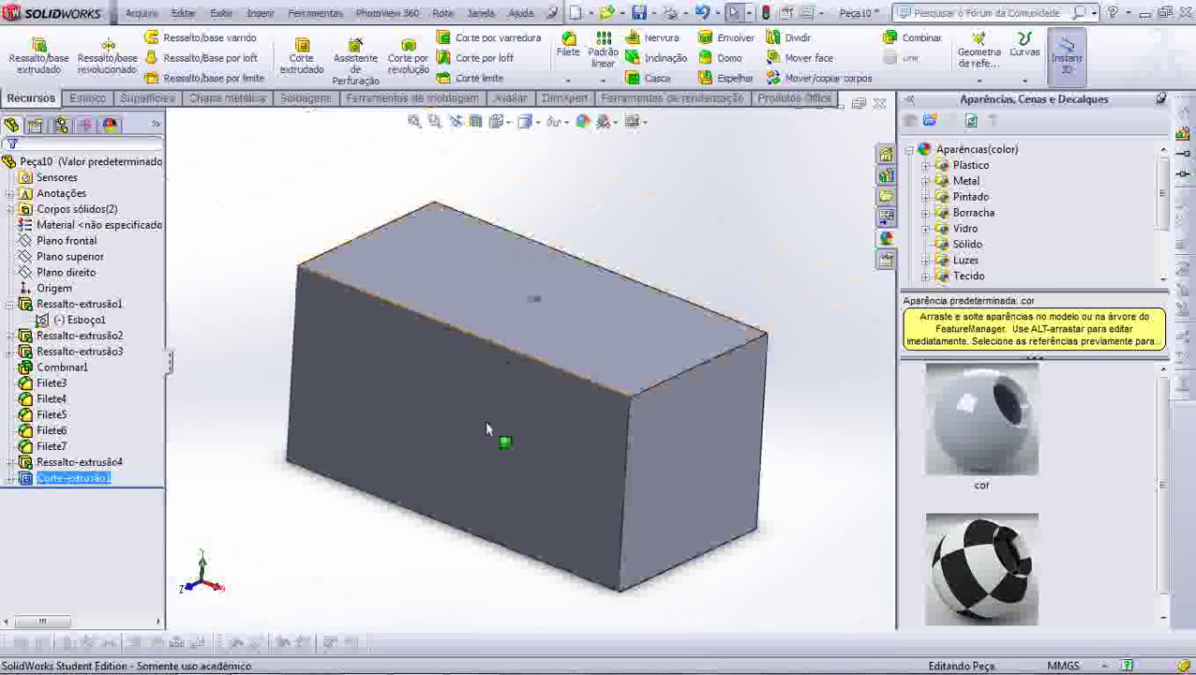
{"action": "middle_click_drag", "start_coordinate": [491, 424], "coordinate": [520, 387]}
{"action": "scroll", "coordinate": [560, 312], "scroll_direction": "down", "scroll_amount": 3}
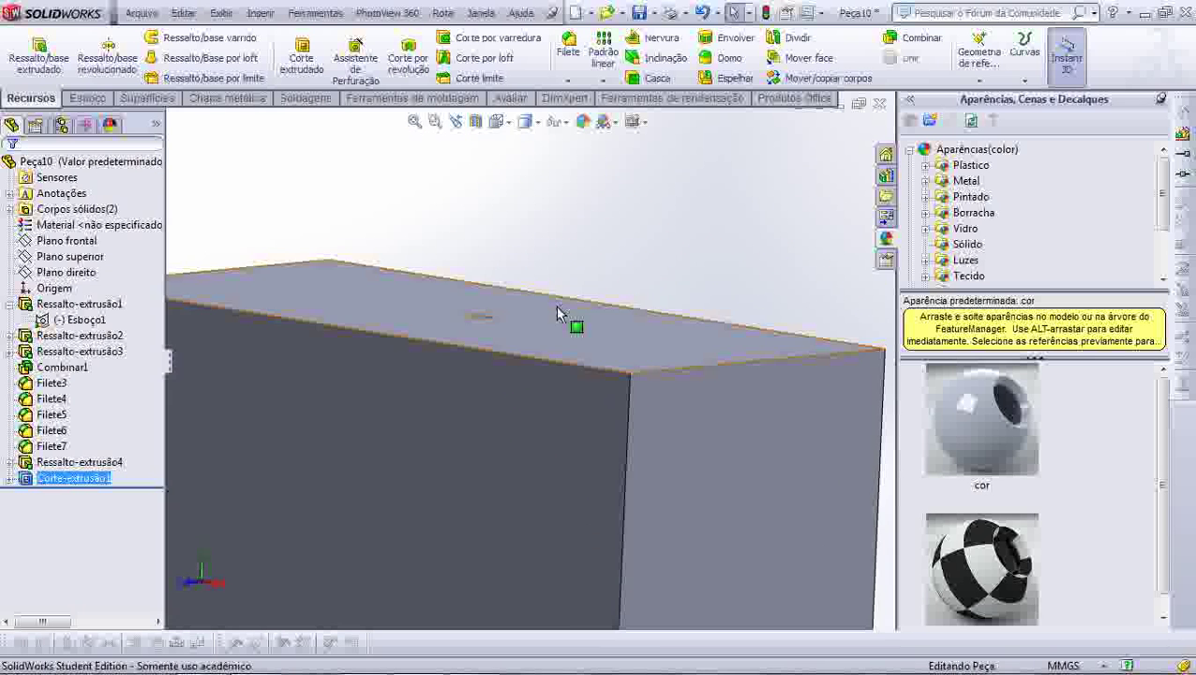
{"action": "scroll", "coordinate": [496, 235], "scroll_direction": "up", "scroll_amount": 2}
{"action": "middle_click_drag", "start_coordinate": [496, 235], "coordinate": [503, 395]}
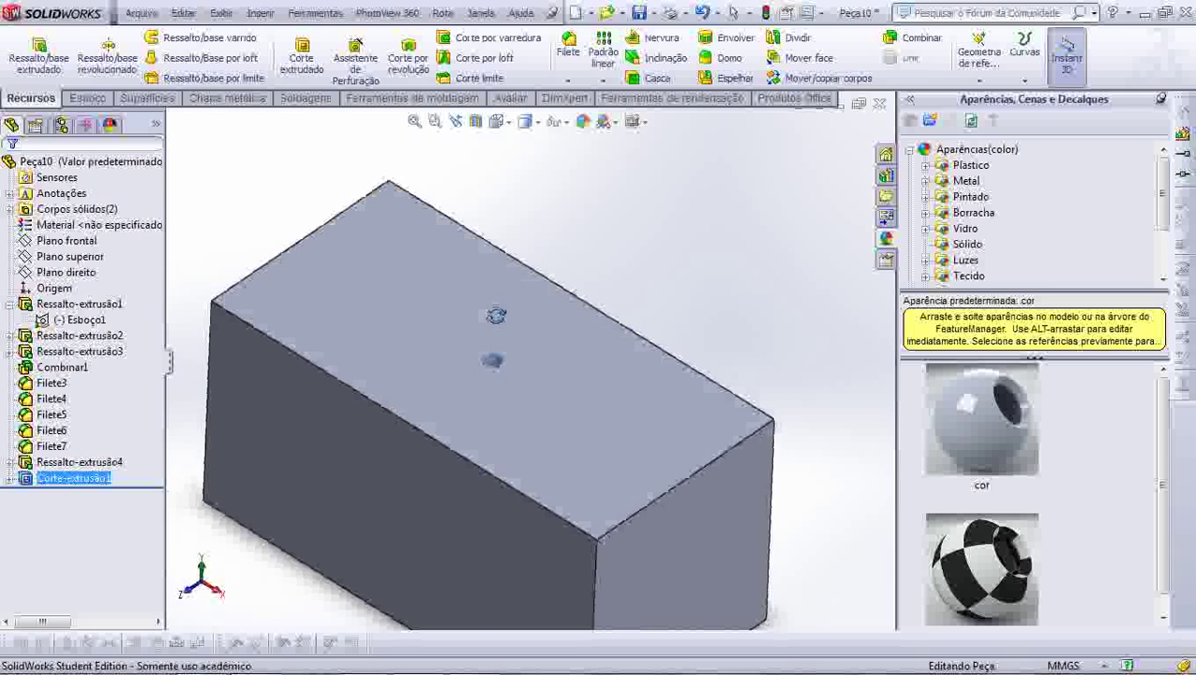
{"action": "scroll", "coordinate": [505, 431], "scroll_direction": "up", "scroll_amount": 1}
{"action": "scroll", "coordinate": [494, 453], "scroll_direction": "down", "scroll_amount": 2}
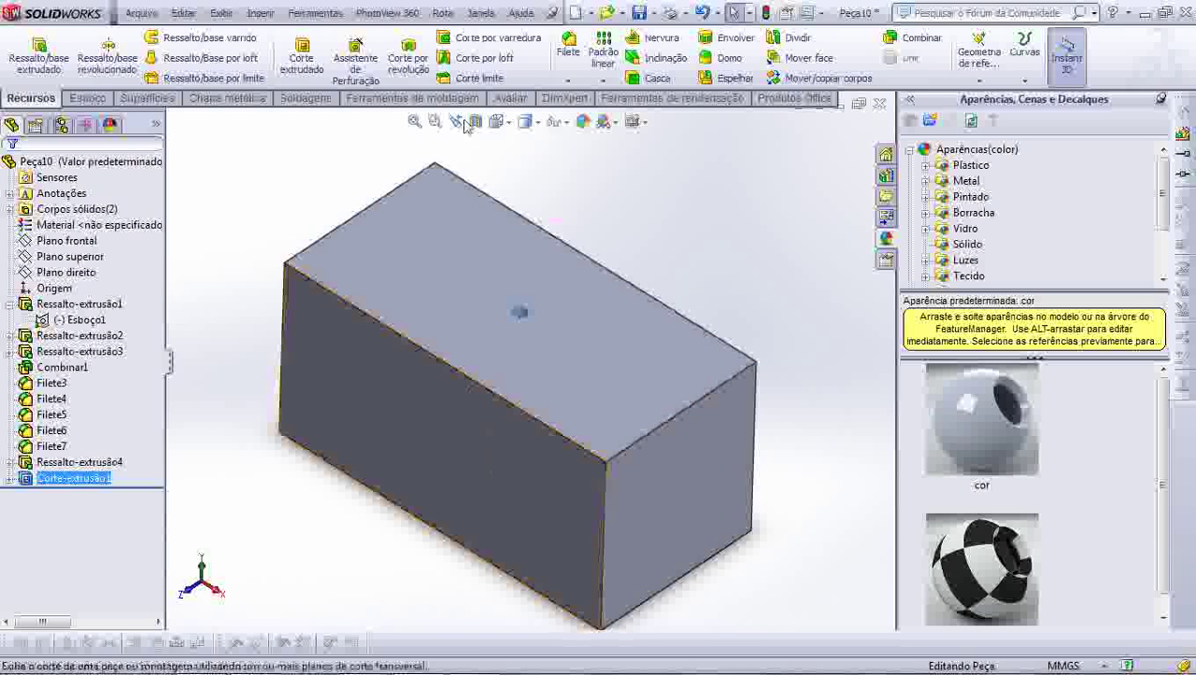
{"action": "middle_click_drag", "start_coordinate": [550, 268], "coordinate": [396, 242]}
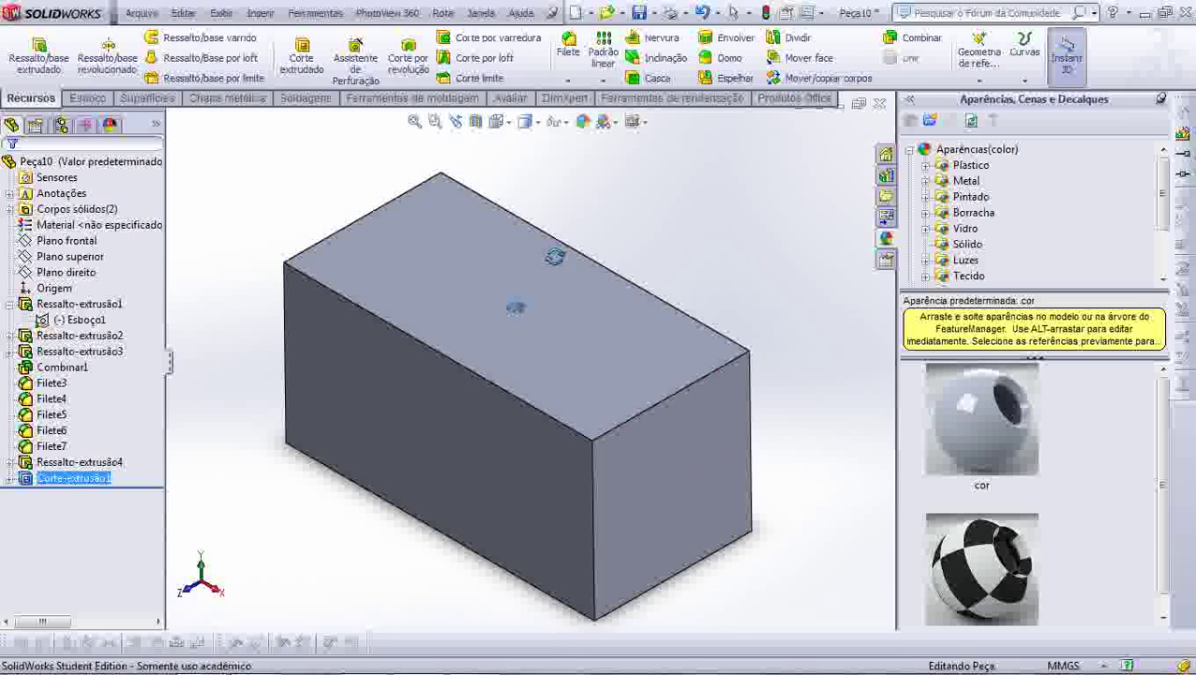
Give the whole Ressalto-extrusão4 body a red appearance and orbit to view it.
{"action": "right_click", "coordinate": [105, 484]}
{"action": "left_click", "coordinate": [56, 464]}
{"action": "left_click", "coordinate": [57, 464]}
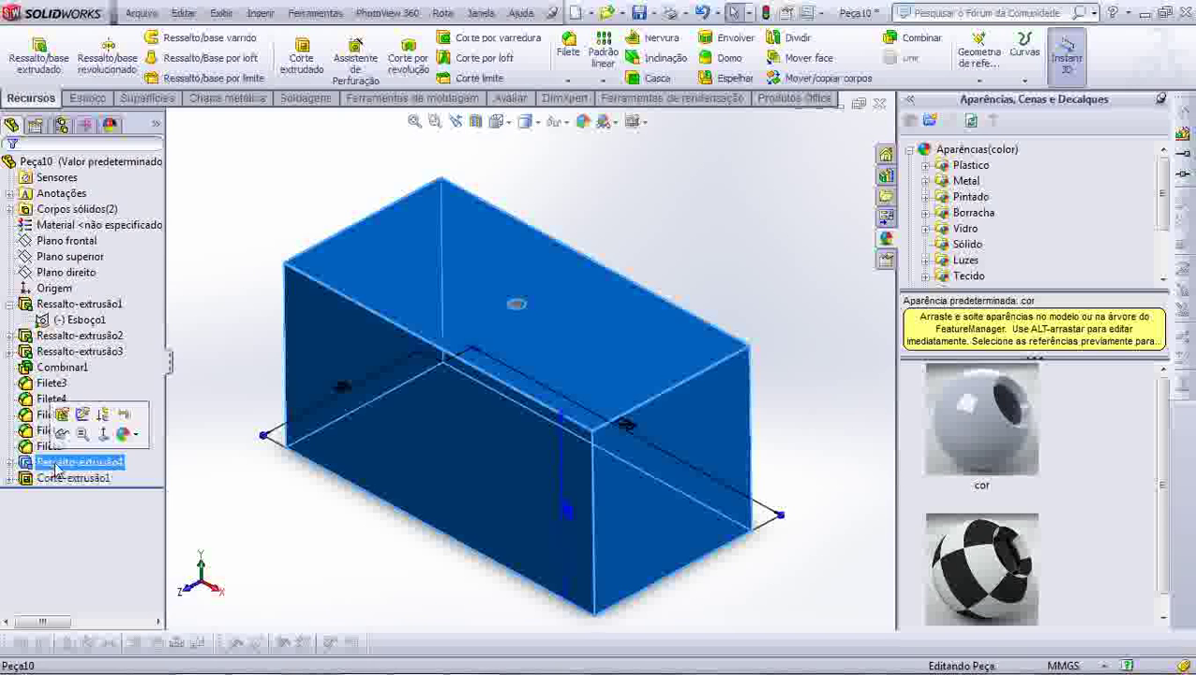
{"action": "left_click", "coordinate": [137, 435]}
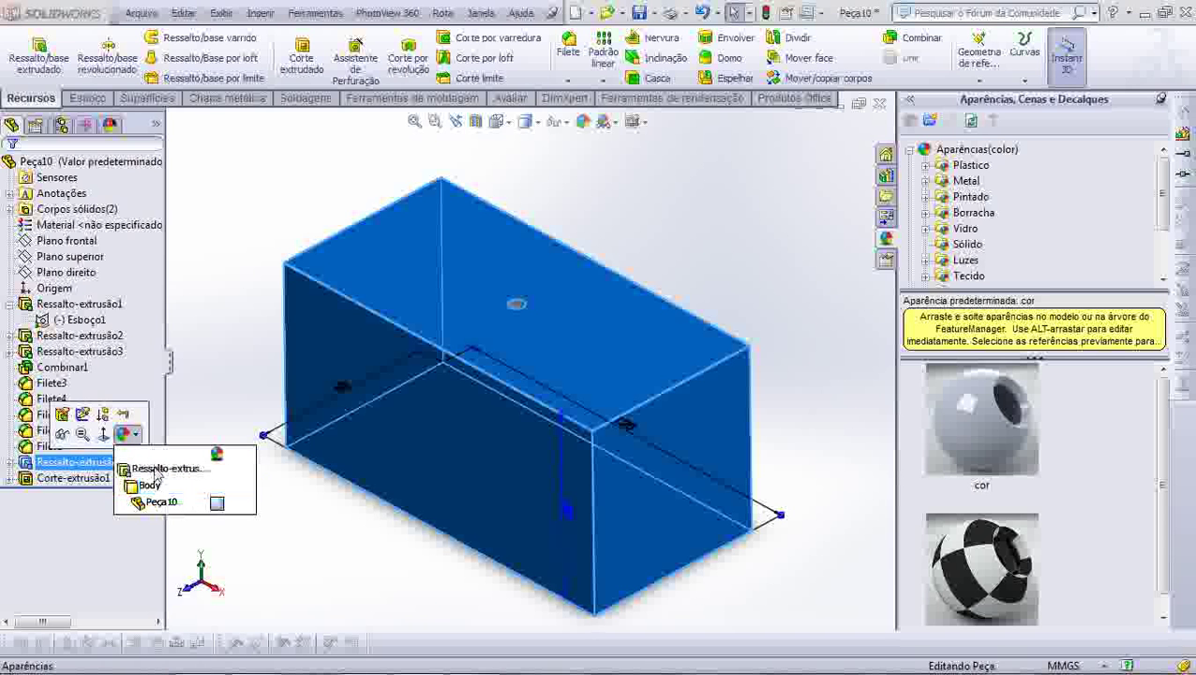
{"action": "left_click", "coordinate": [152, 486]}
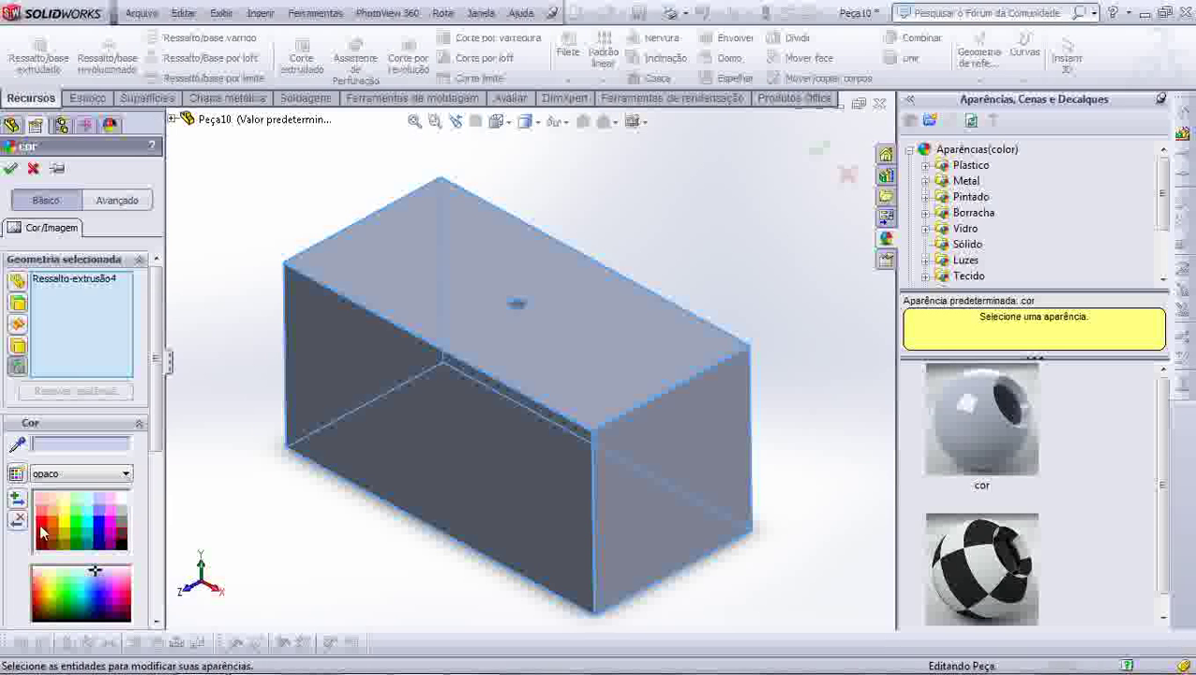
{"action": "left_click", "coordinate": [42, 533]}
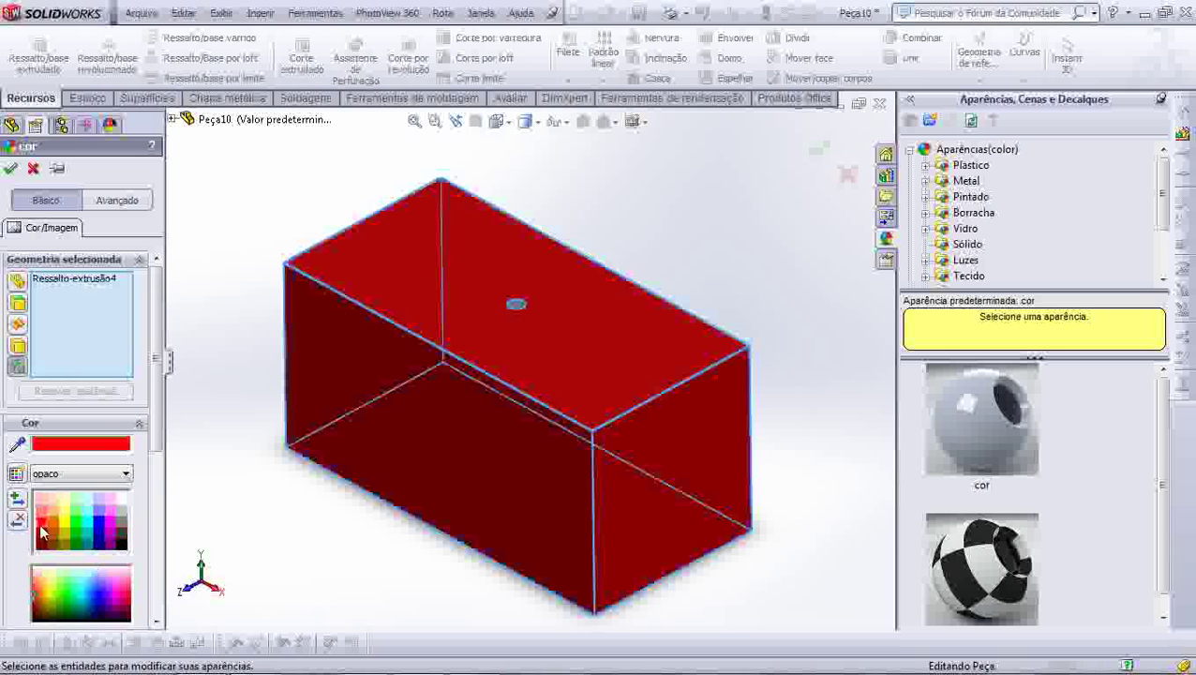
{"action": "left_click", "coordinate": [9, 171]}
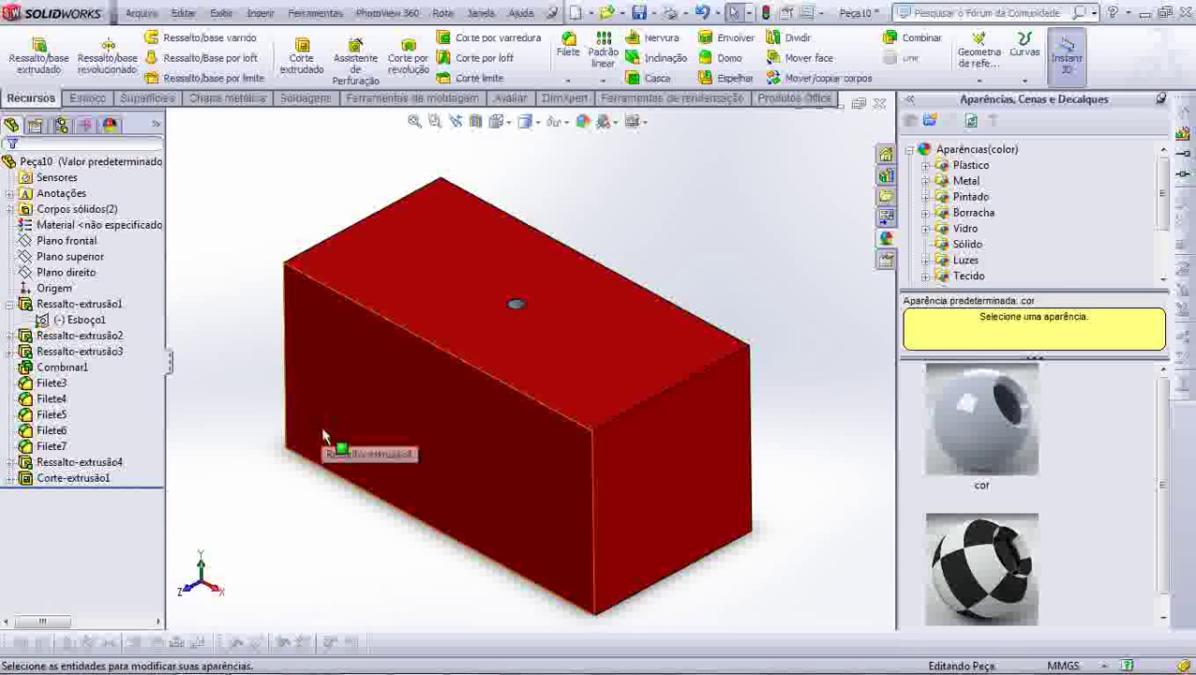
{"action": "middle_click_drag", "start_coordinate": [324, 436], "coordinate": [370, 318]}
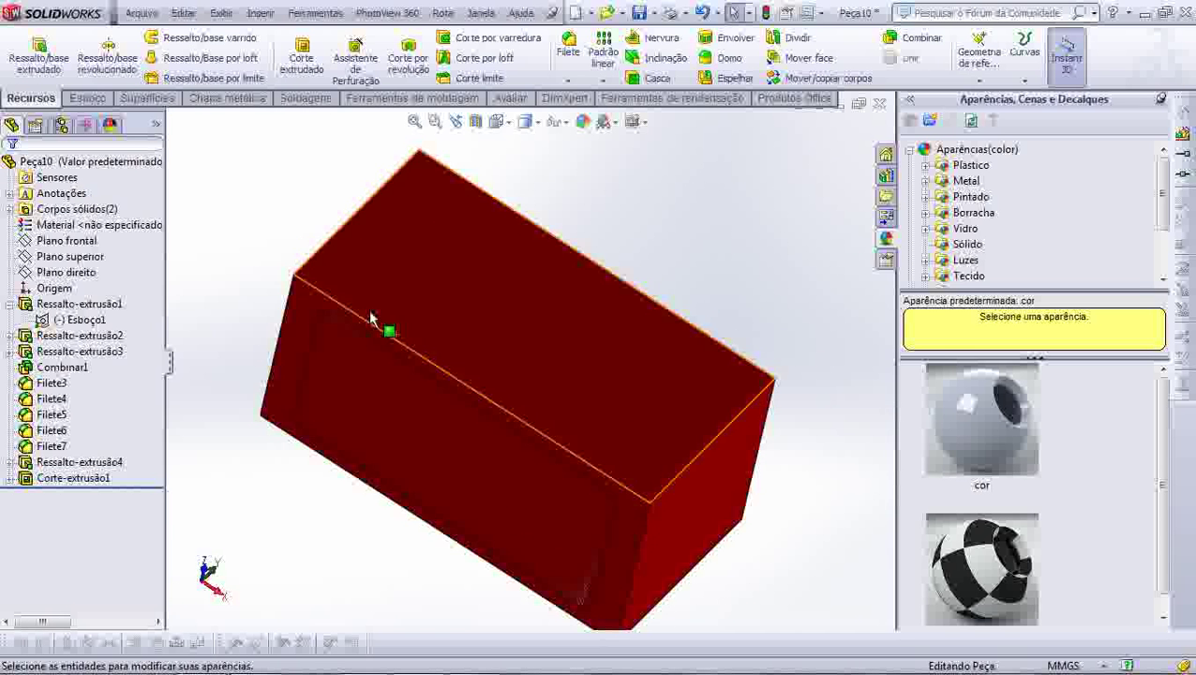
{"action": "mouse_move", "coordinate": [364, 352]}
{"action": "middle_mouse_down"}
{"action": "mouse_move", "coordinate": [314, 401]}
{"action": "mouse_move", "coordinate": [192, 393]}
{"action": "mouse_move", "coordinate": [355, 432]}
{"action": "middle_mouse_up"}
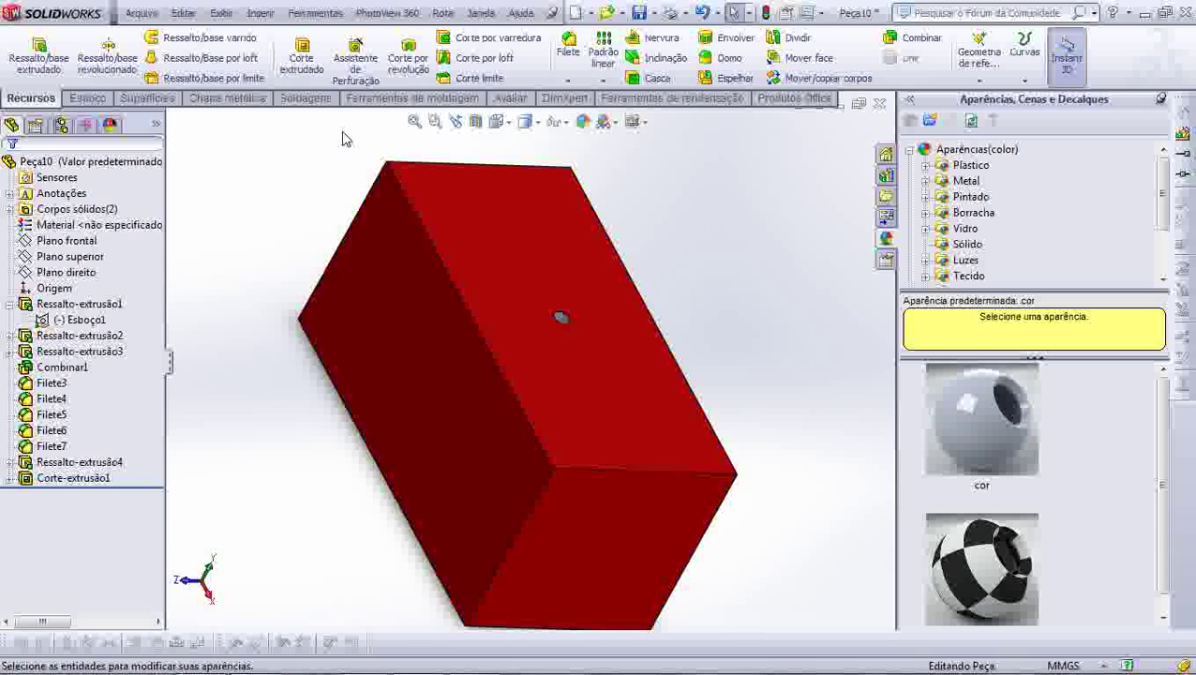
{"action": "left_click", "coordinate": [261, 13]}
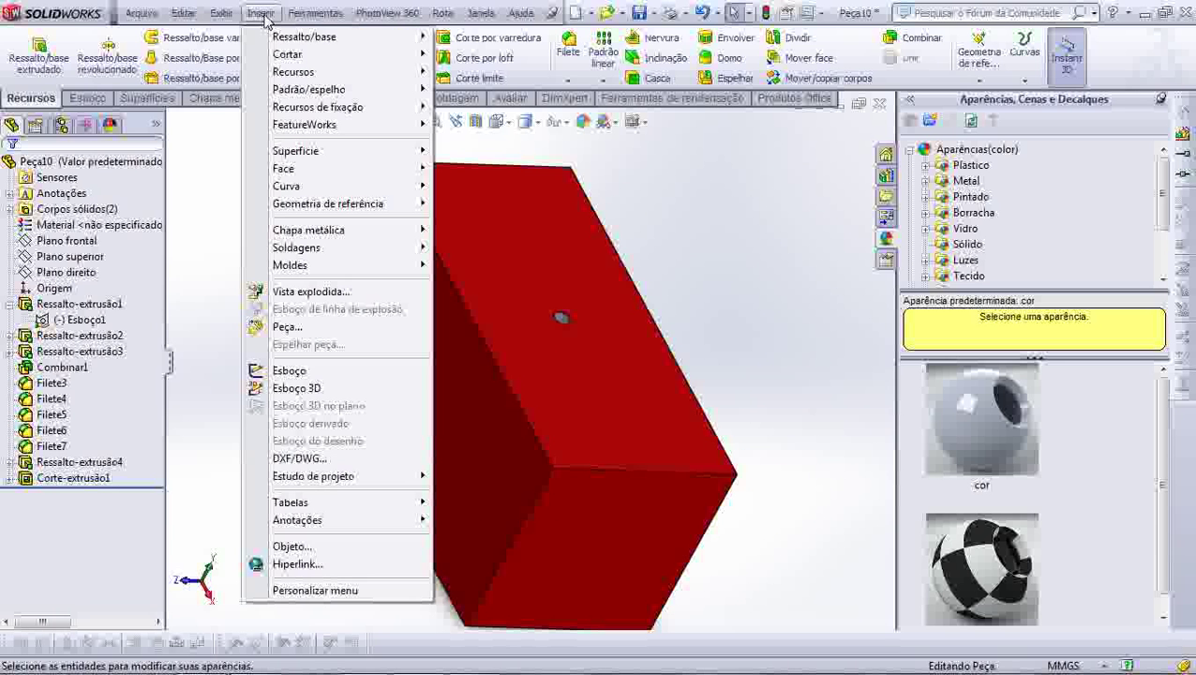
{"action": "mouse_move", "coordinate": [293, 72]}
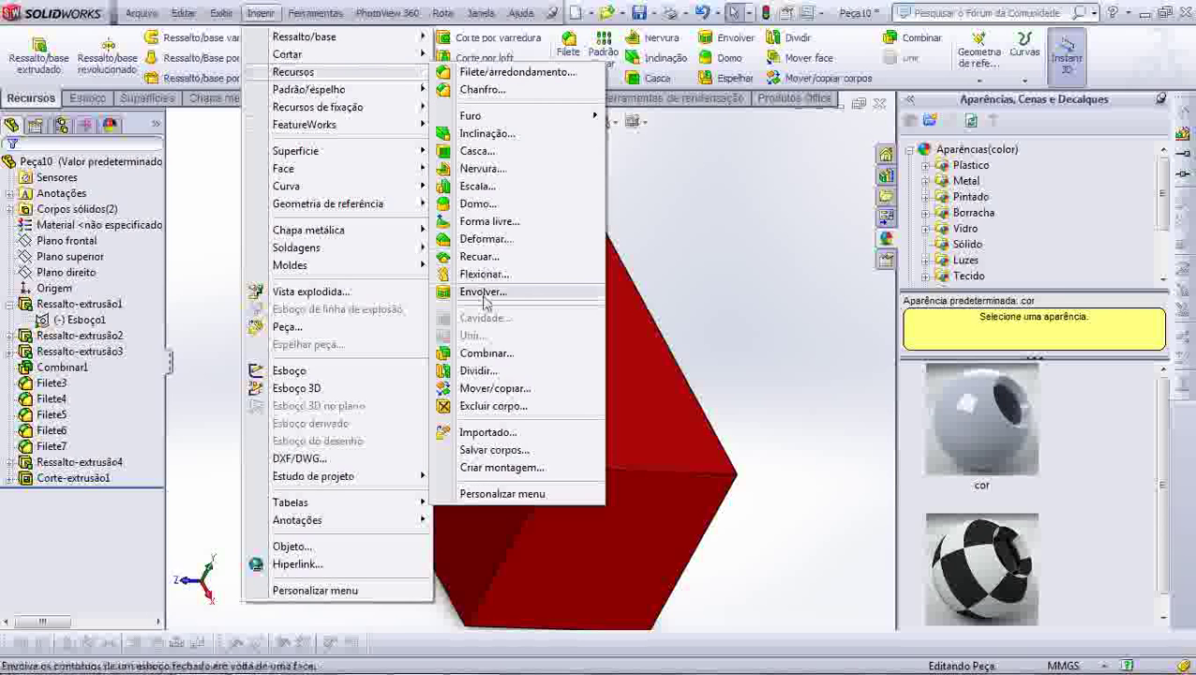
Subtract the inner part body from the red block with a Subtrair combine, creating Combinar2.
{"action": "left_click", "coordinate": [489, 353]}
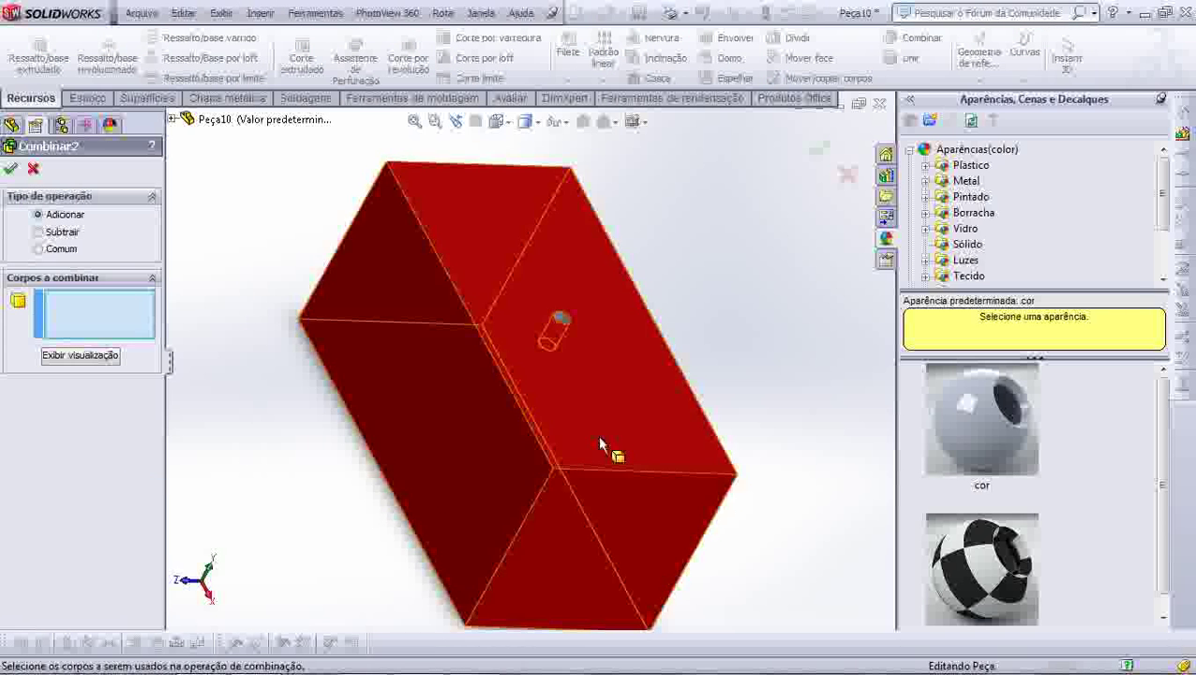
{"action": "mouse_move", "coordinate": [597, 435]}
{"action": "middle_mouse_down"}
{"action": "mouse_move", "coordinate": [557, 377]}
{"action": "mouse_move", "coordinate": [459, 312]}
{"action": "mouse_move", "coordinate": [483, 323]}
{"action": "mouse_move", "coordinate": [536, 270]}
{"action": "mouse_move", "coordinate": [523, 264]}
{"action": "middle_mouse_up"}
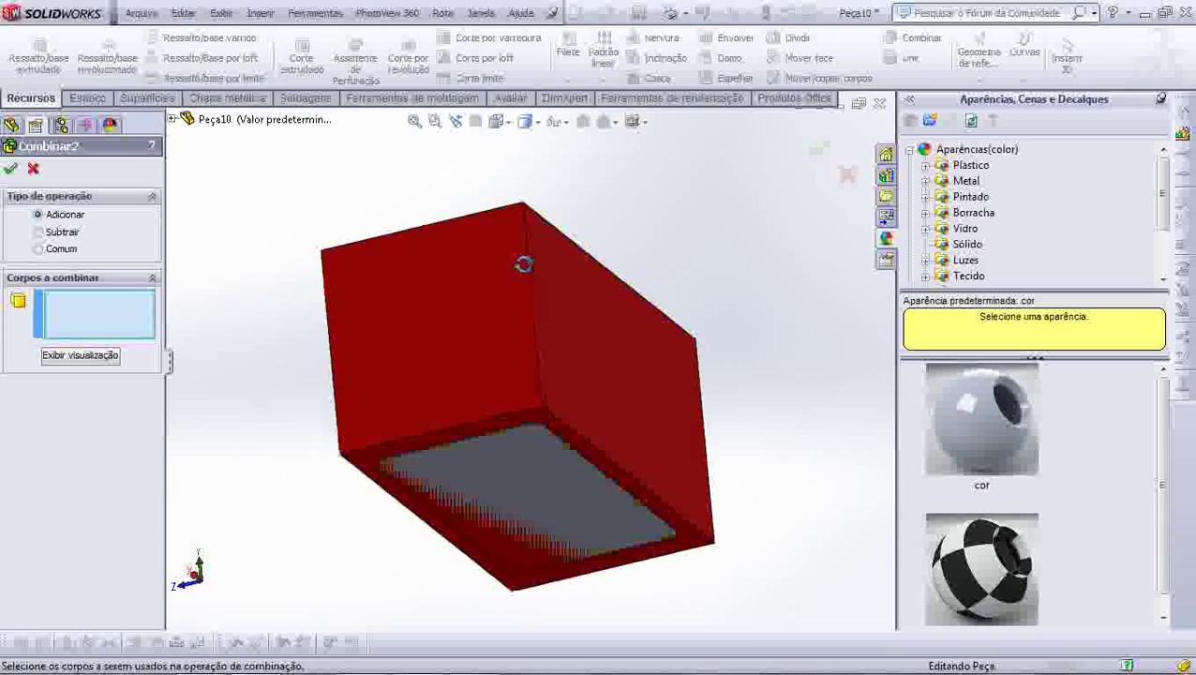
{"action": "left_click", "coordinate": [69, 232]}
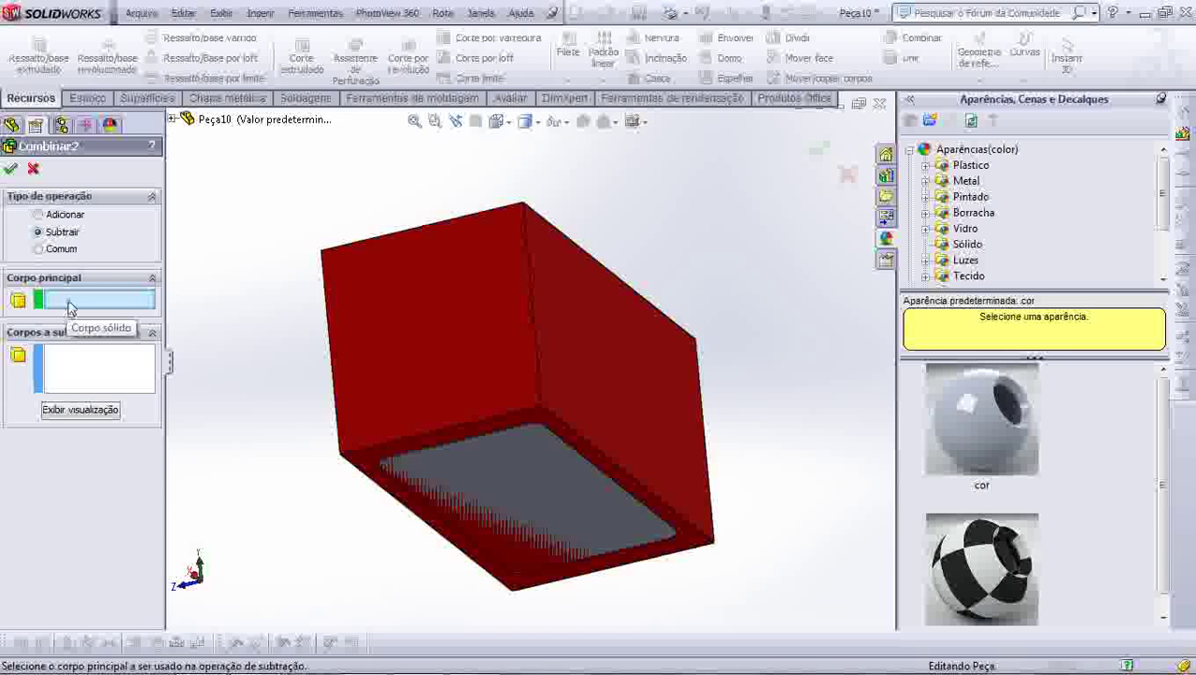
{"action": "left_click", "coordinate": [380, 283]}
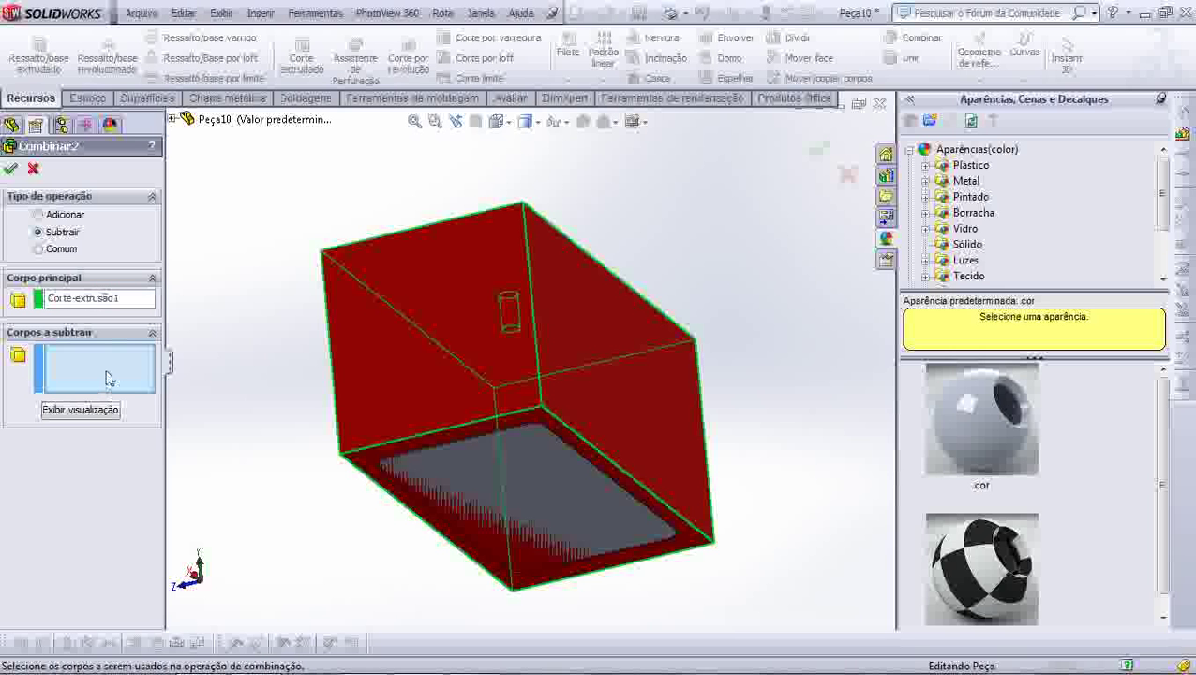
{"action": "left_click", "coordinate": [566, 504]}
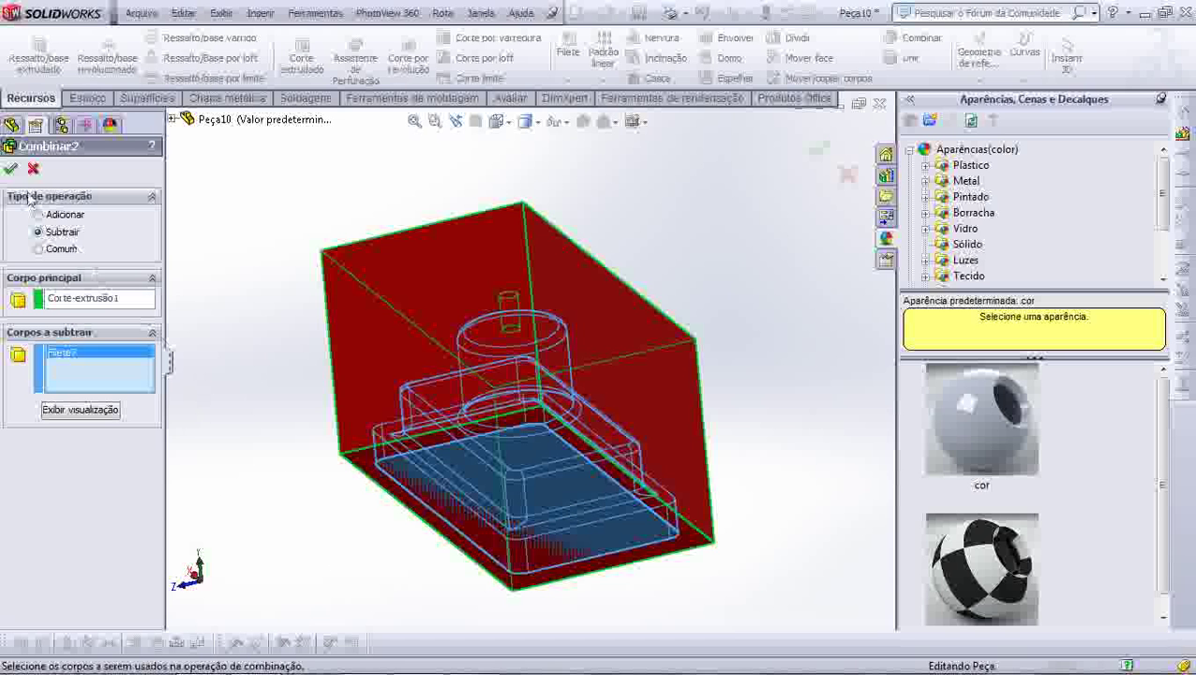
{"action": "left_click", "coordinate": [11, 170]}
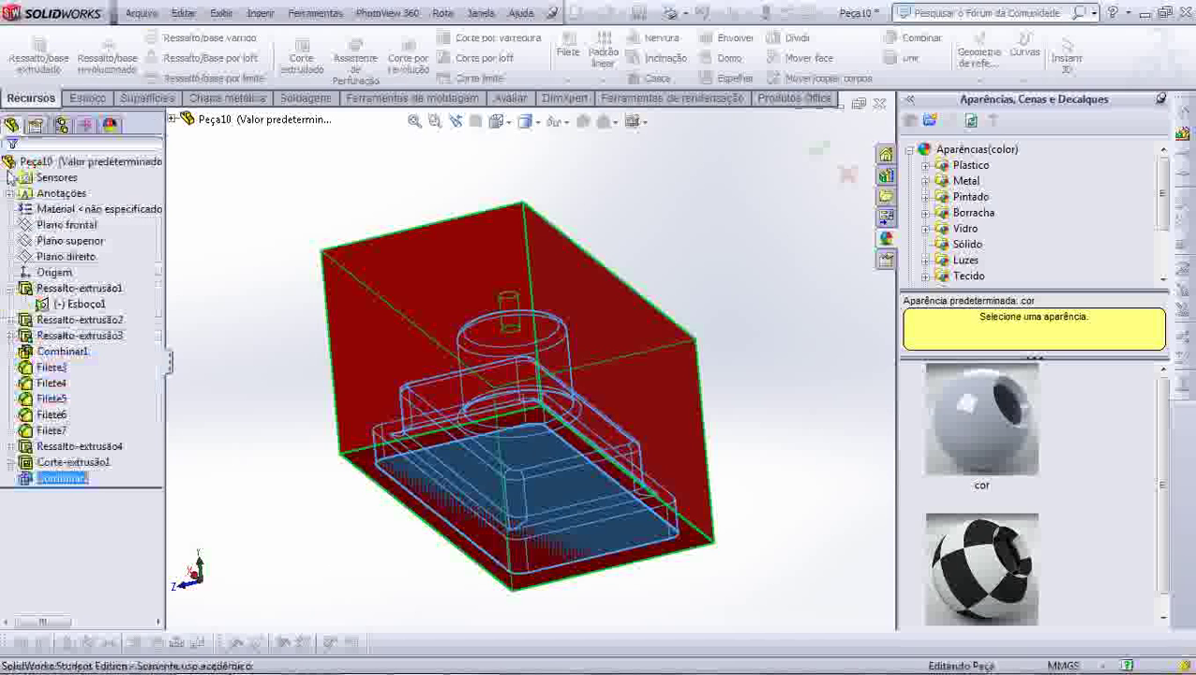
{"action": "middle_click_drag", "start_coordinate": [480, 521], "coordinate": [544, 468]}
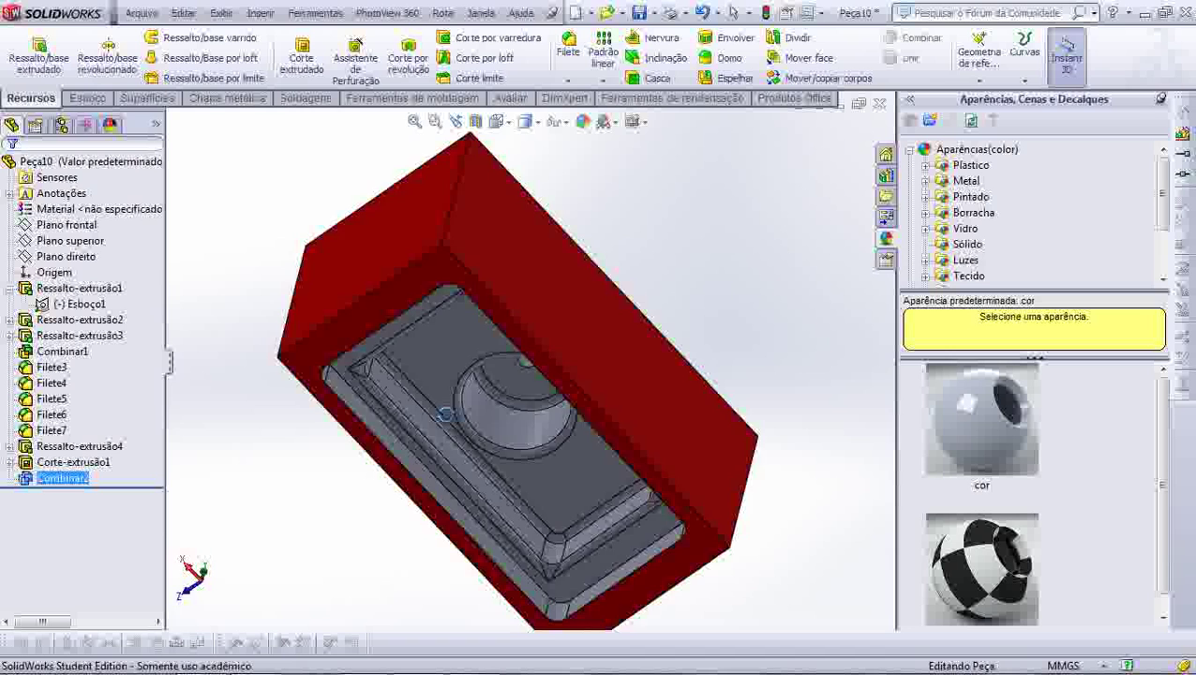
{"action": "mouse_move", "coordinate": [509, 345]}
{"action": "middle_mouse_down"}
{"action": "mouse_move", "coordinate": [427, 442]}
{"action": "mouse_move", "coordinate": [398, 298]}
{"action": "mouse_move", "coordinate": [421, 334]}
{"action": "middle_mouse_up"}
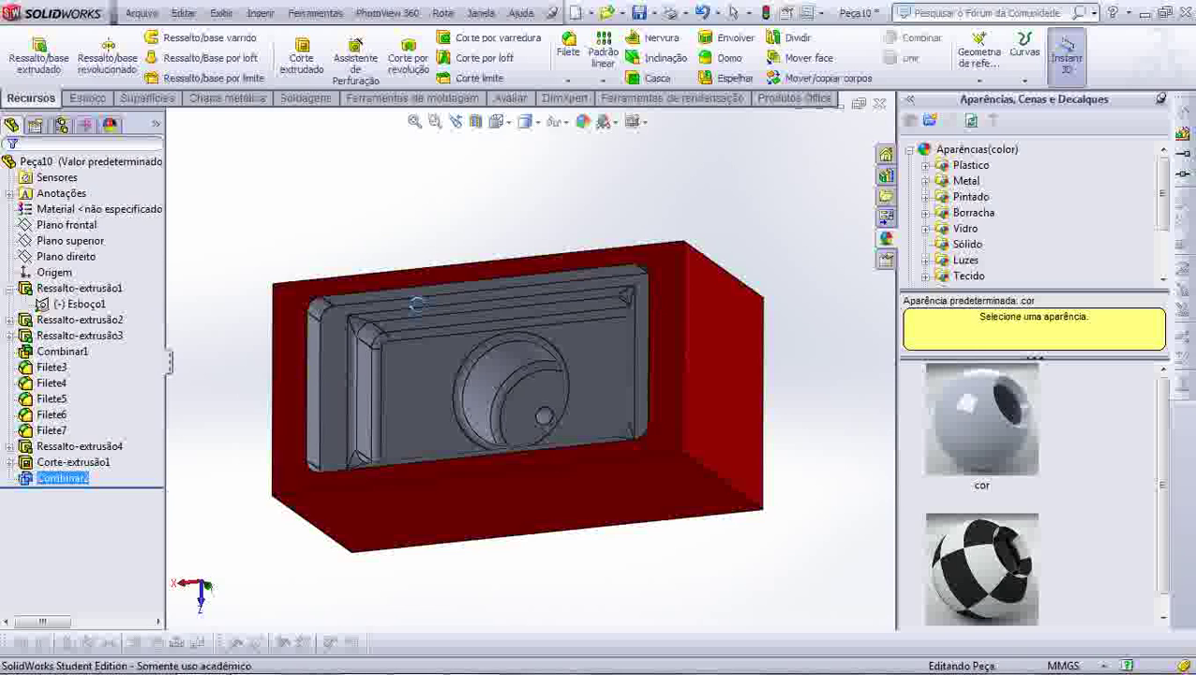
{"action": "mouse_move", "coordinate": [421, 350]}
{"action": "middle_mouse_down"}
{"action": "mouse_move", "coordinate": [360, 448]}
{"action": "mouse_move", "coordinate": [262, 307]}
{"action": "mouse_move", "coordinate": [554, 410]}
{"action": "mouse_move", "coordinate": [641, 589]}
{"action": "mouse_move", "coordinate": [654, 566]}
{"action": "mouse_move", "coordinate": [759, 507]}
{"action": "mouse_move", "coordinate": [681, 371]}
{"action": "mouse_move", "coordinate": [780, 280]}
{"action": "mouse_move", "coordinate": [770, 249]}
{"action": "mouse_move", "coordinate": [715, 294]}
{"action": "mouse_move", "coordinate": [547, 277]}
{"action": "mouse_move", "coordinate": [508, 231]}
{"action": "mouse_move", "coordinate": [604, 233]}
{"action": "middle_mouse_up"}
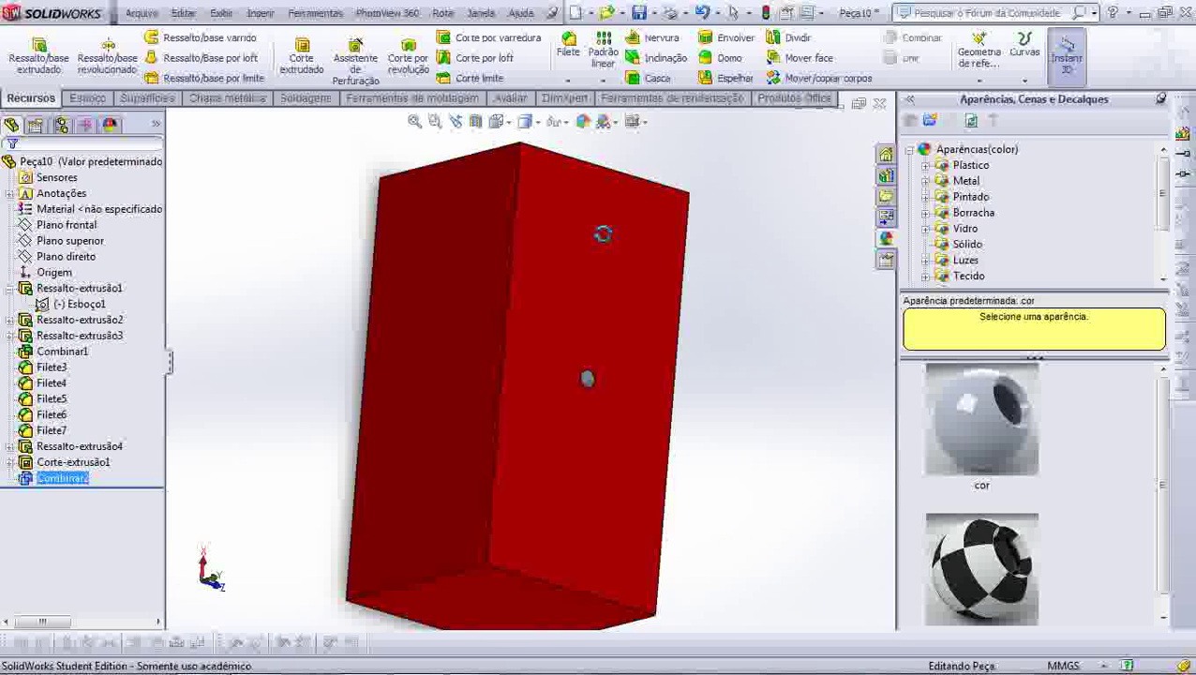
{"action": "left_click", "coordinate": [507, 124]}
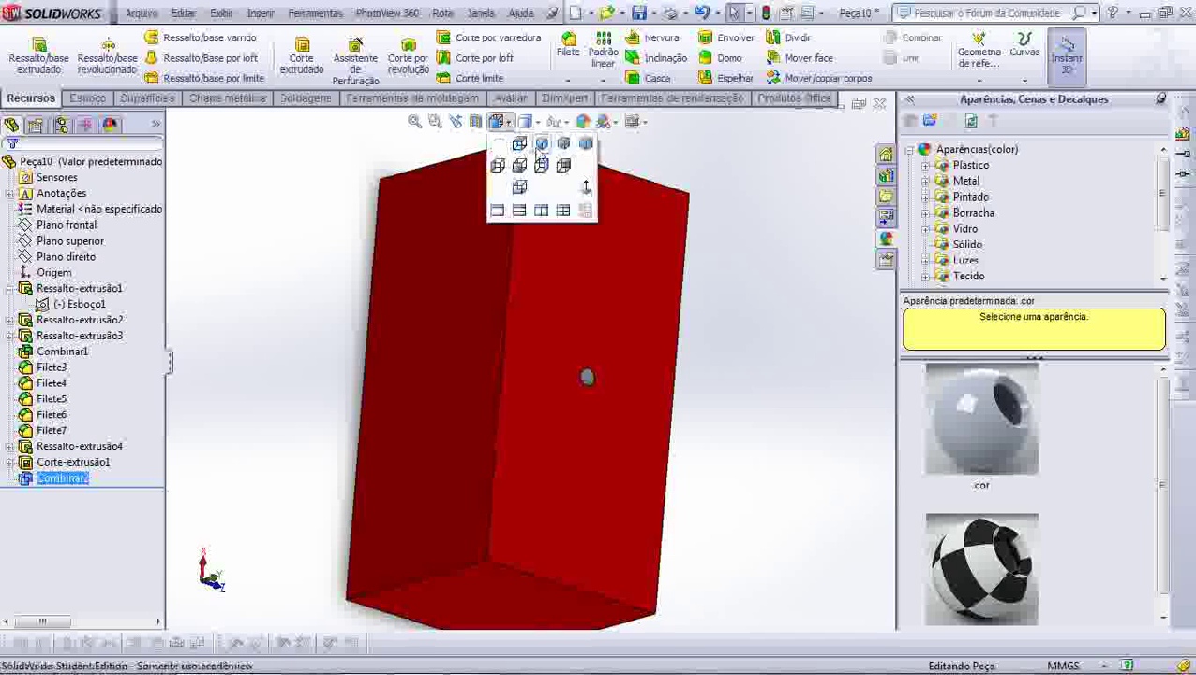
{"action": "left_click", "coordinate": [543, 155]}
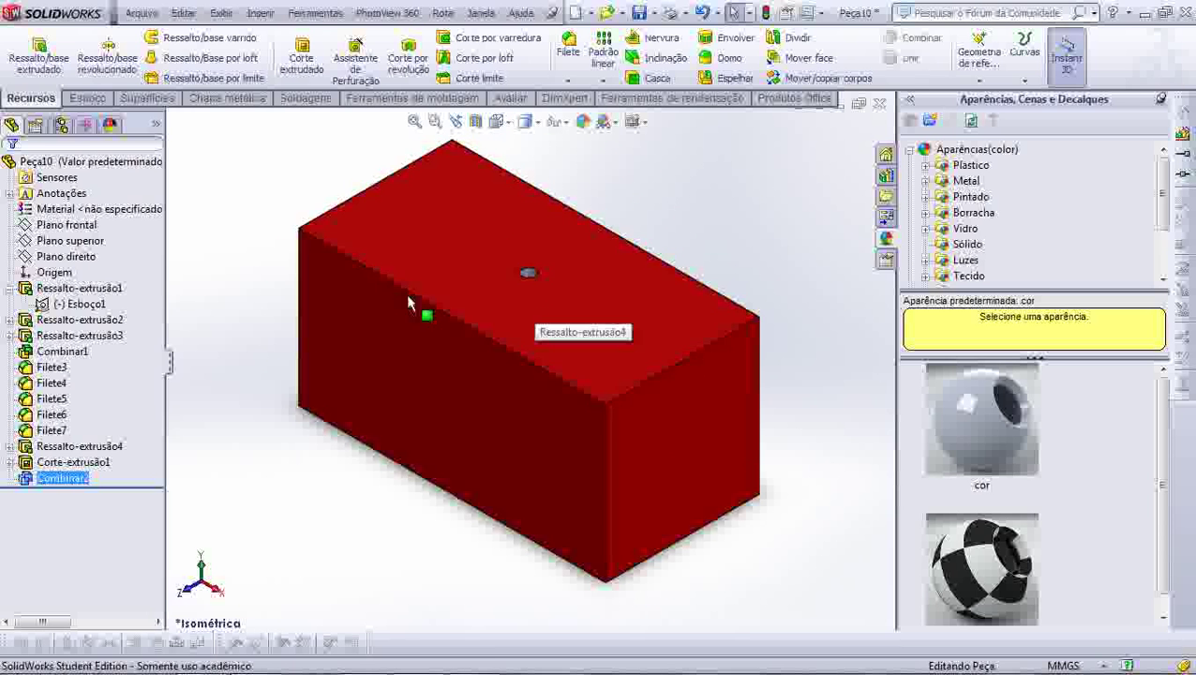
{"action": "left_click", "coordinate": [476, 123]}
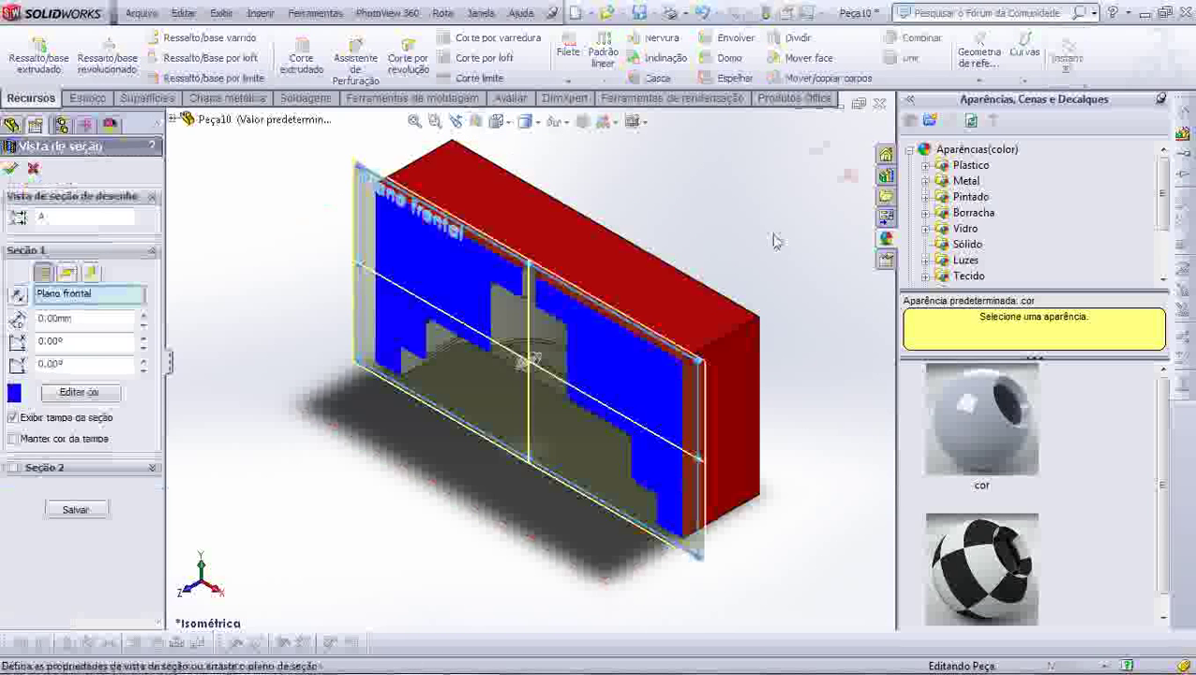
{"action": "left_click", "coordinate": [817, 158]}
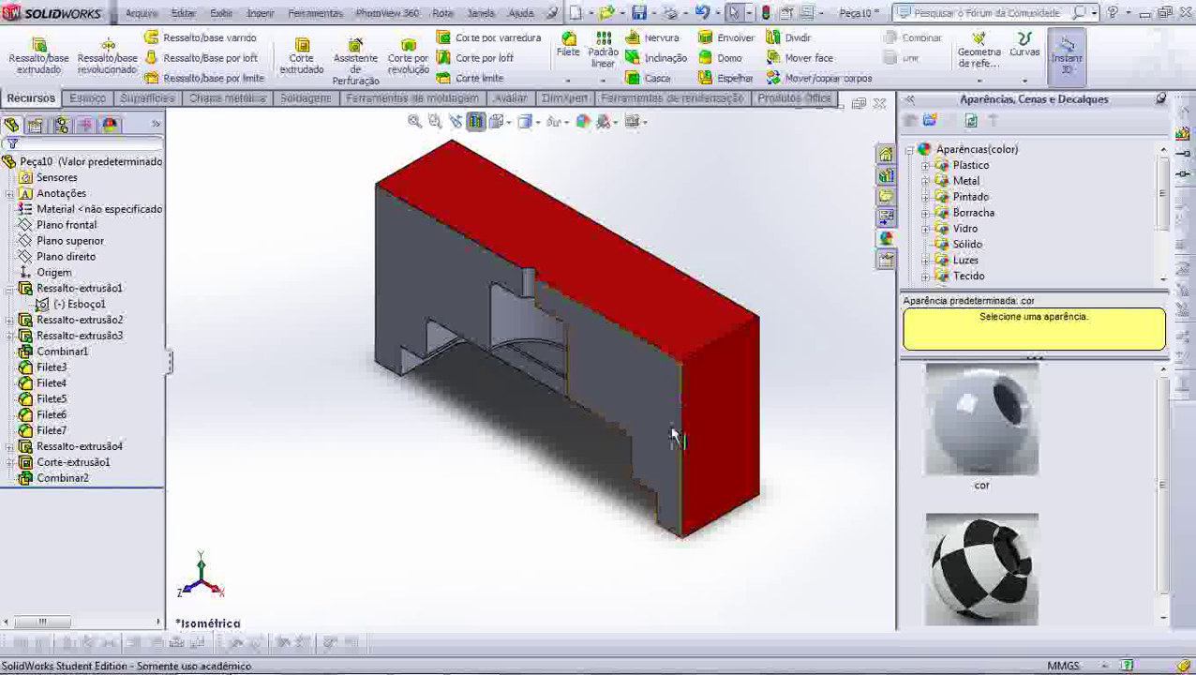
{"action": "mouse_move", "coordinate": [592, 422]}
{"action": "middle_mouse_down"}
{"action": "mouse_move", "coordinate": [634, 359]}
{"action": "mouse_move", "coordinate": [534, 270]}
{"action": "middle_mouse_up"}
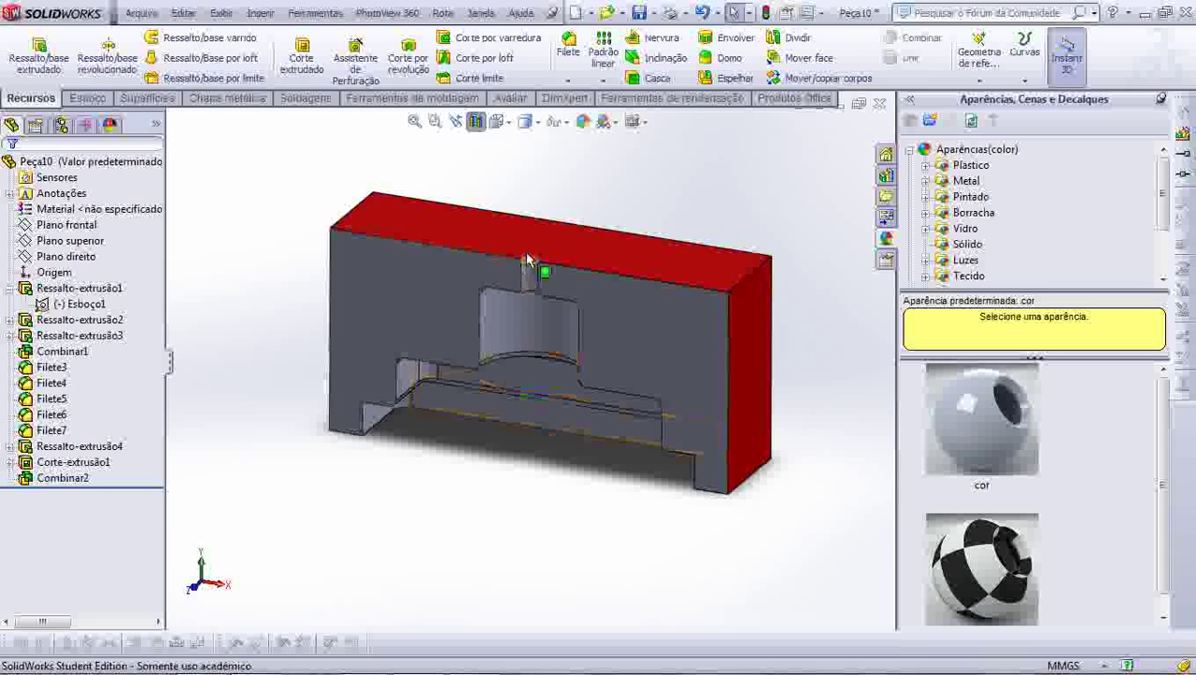
{"action": "middle_click_drag", "start_coordinate": [539, 368], "coordinate": [533, 256]}
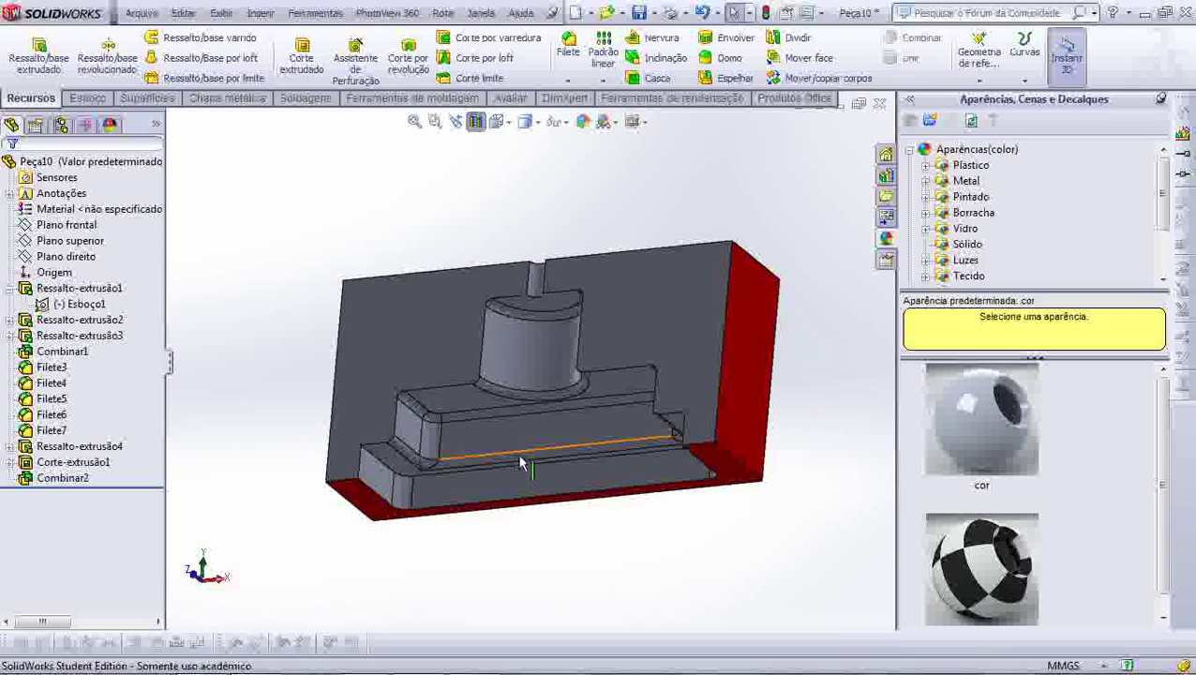
{"action": "scroll", "coordinate": [521, 463], "scroll_direction": "down", "scroll_amount": 2}
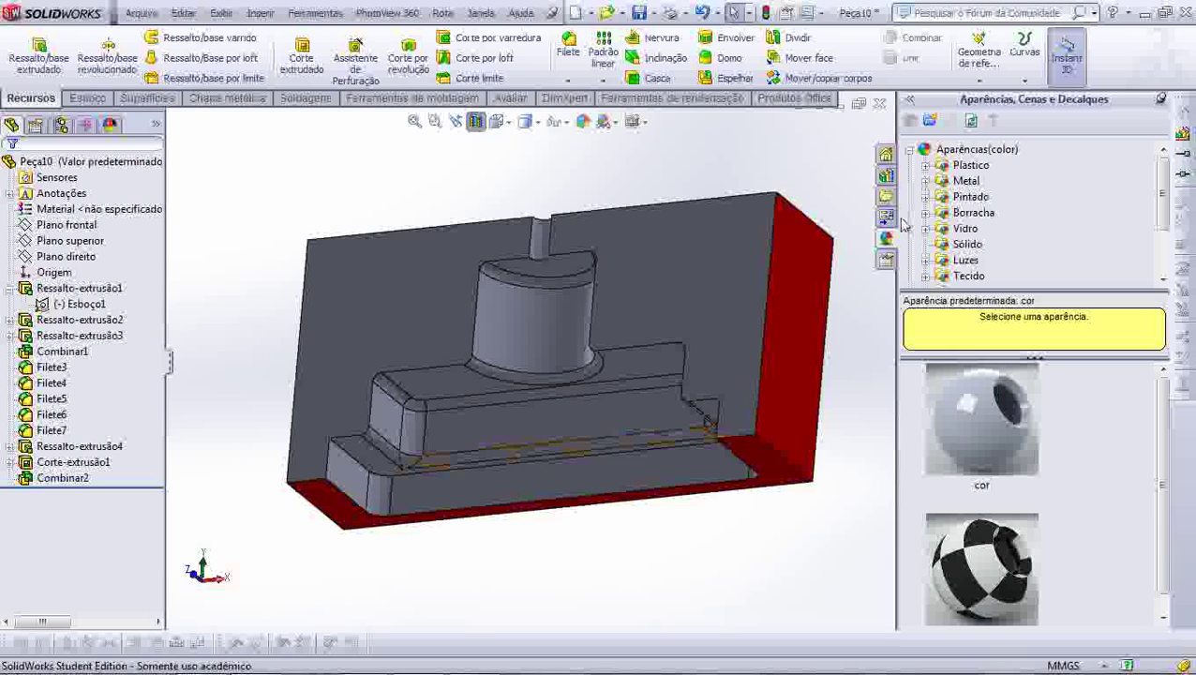
{"action": "left_click", "coordinate": [475, 122]}
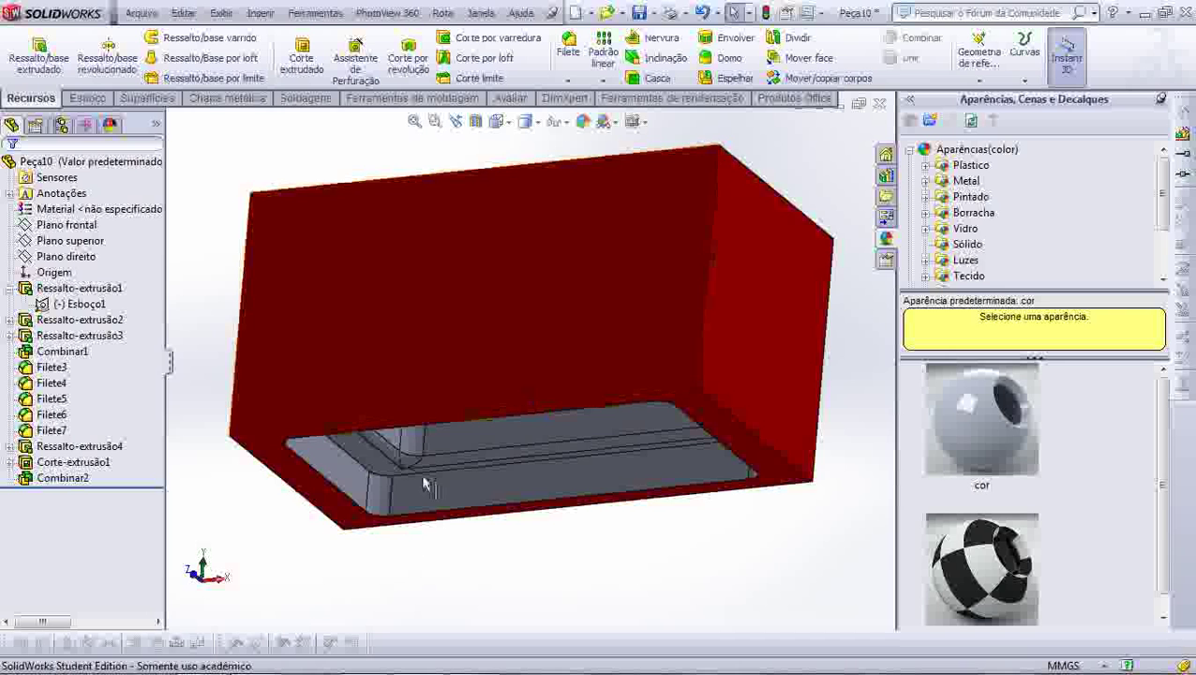
{"action": "mouse_move", "coordinate": [486, 512]}
{"action": "middle_mouse_down"}
{"action": "mouse_move", "coordinate": [551, 321]}
{"action": "mouse_move", "coordinate": [525, 375]}
{"action": "middle_mouse_up"}
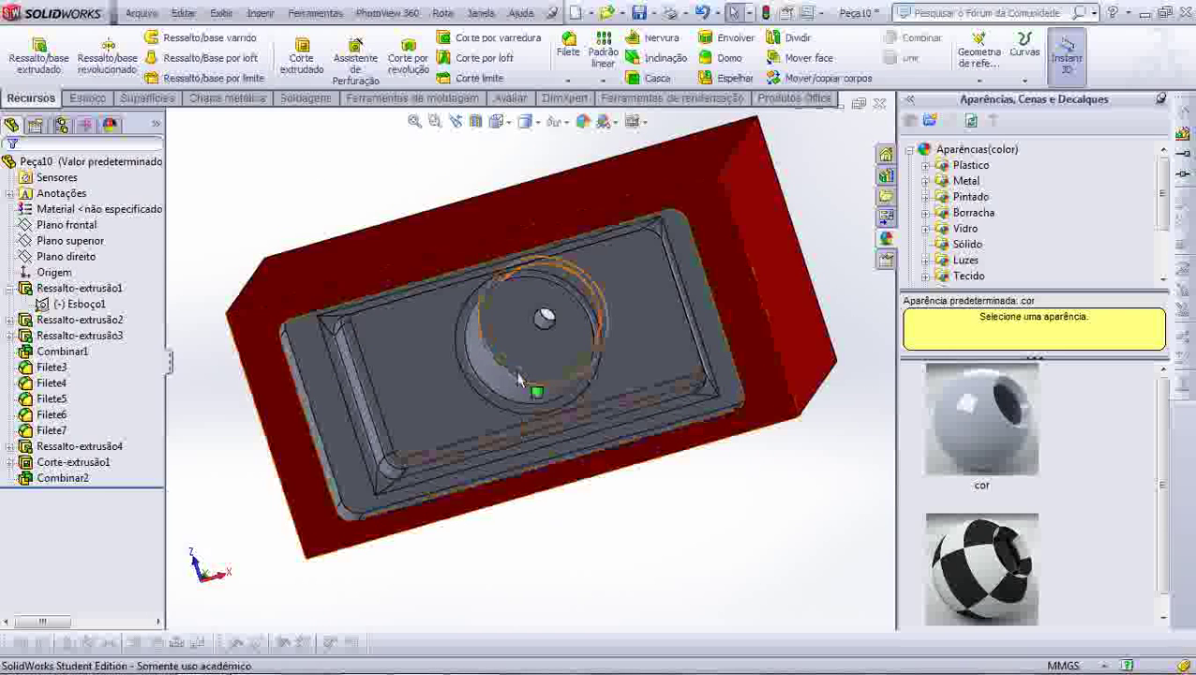
{"action": "left_click", "coordinate": [37, 160]}
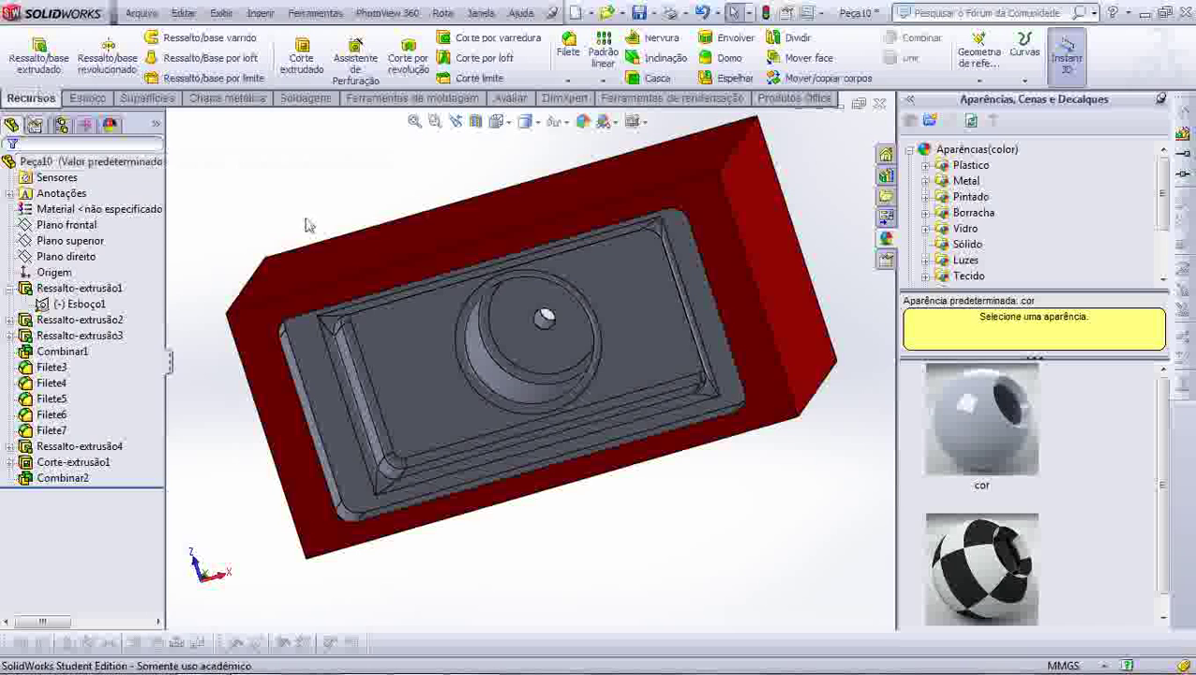
{"action": "left_click", "coordinate": [342, 299]}
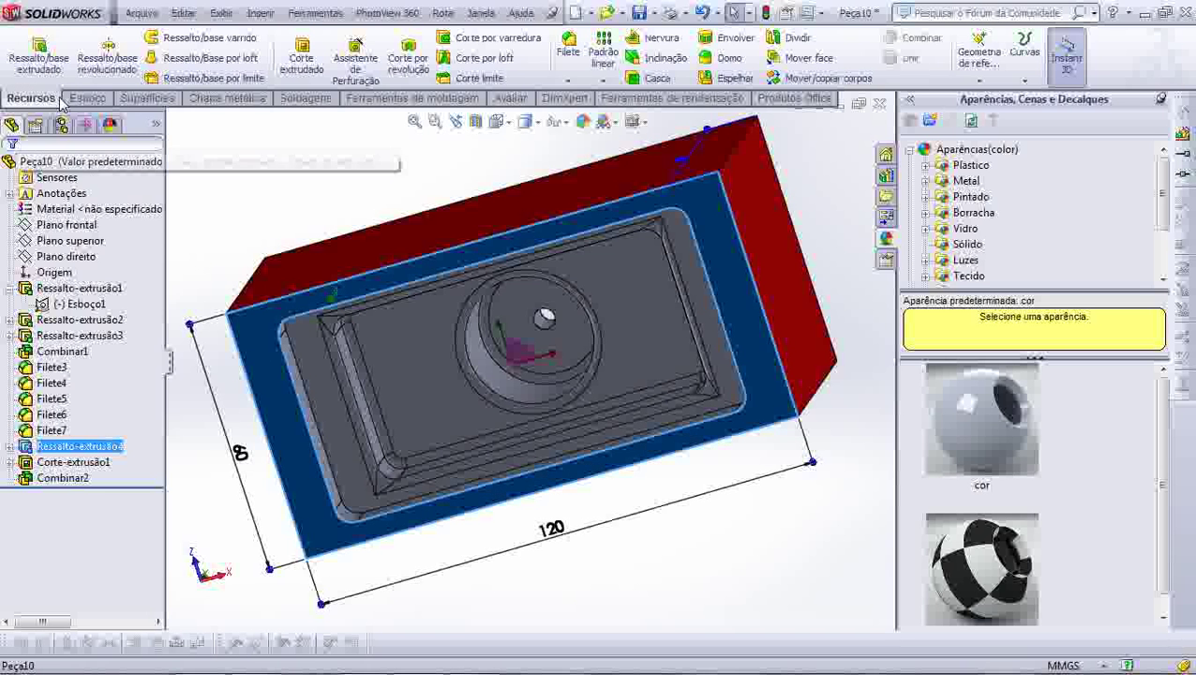
Sketch a corner rectangle spanning the block's cavity face.
{"action": "left_click", "coordinate": [87, 97]}
{"action": "left_click", "coordinate": [31, 65]}
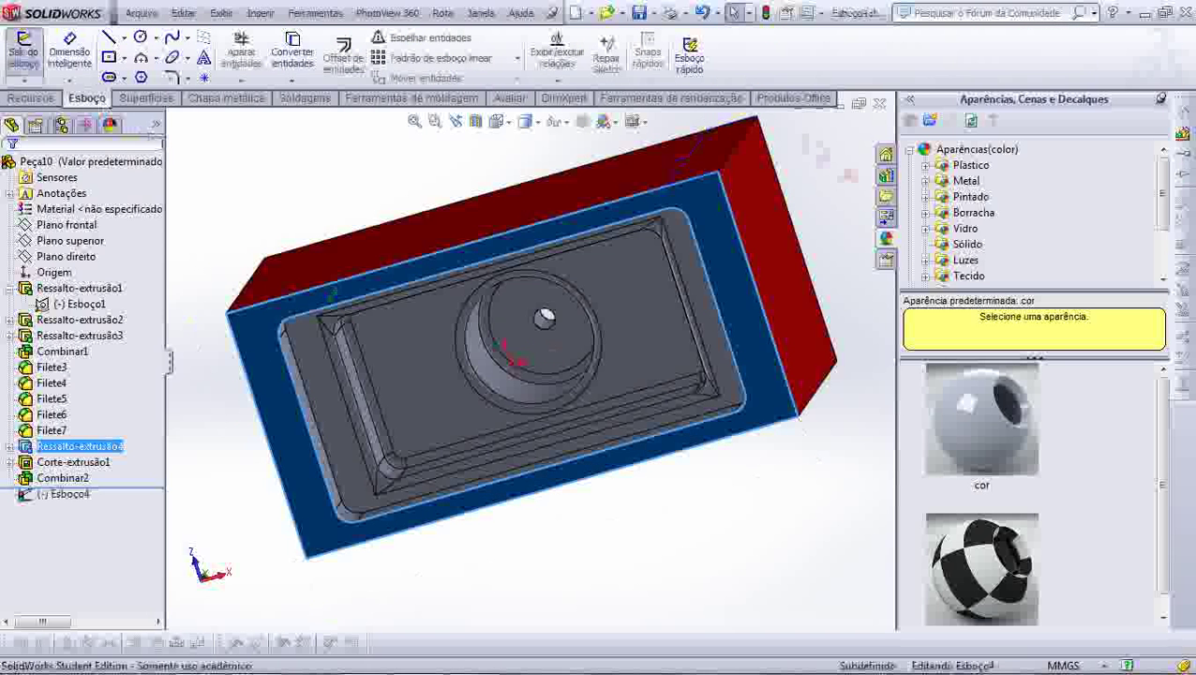
{"action": "left_click", "coordinate": [123, 60]}
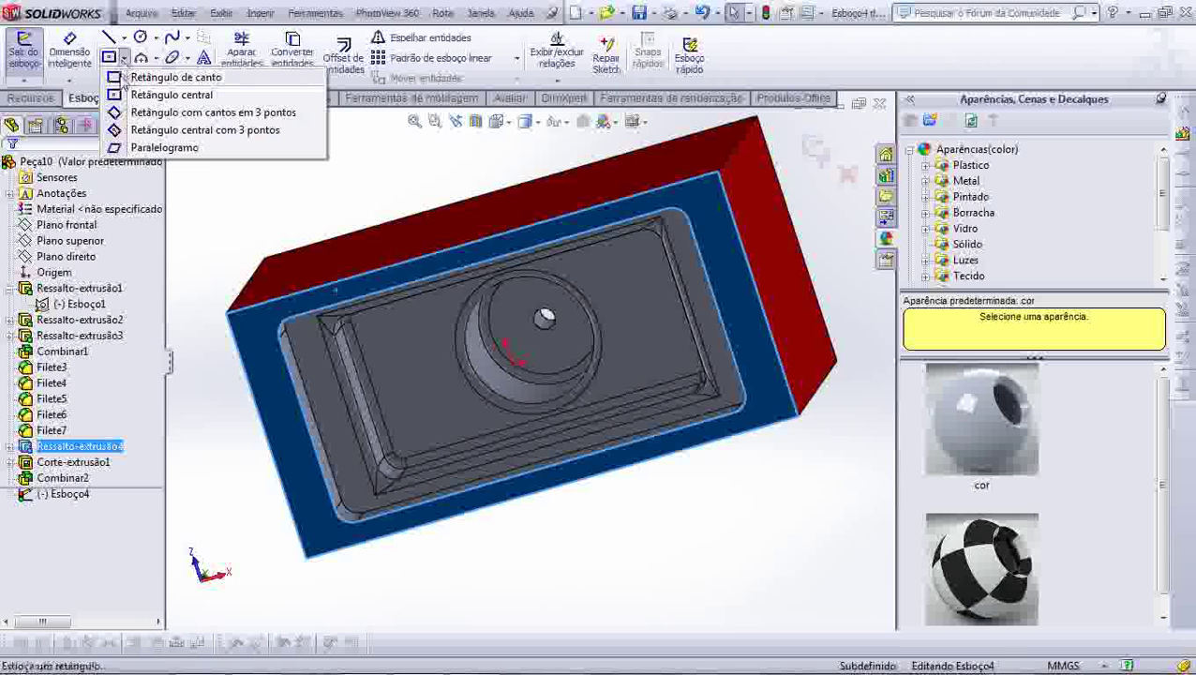
{"action": "left_click", "coordinate": [187, 78]}
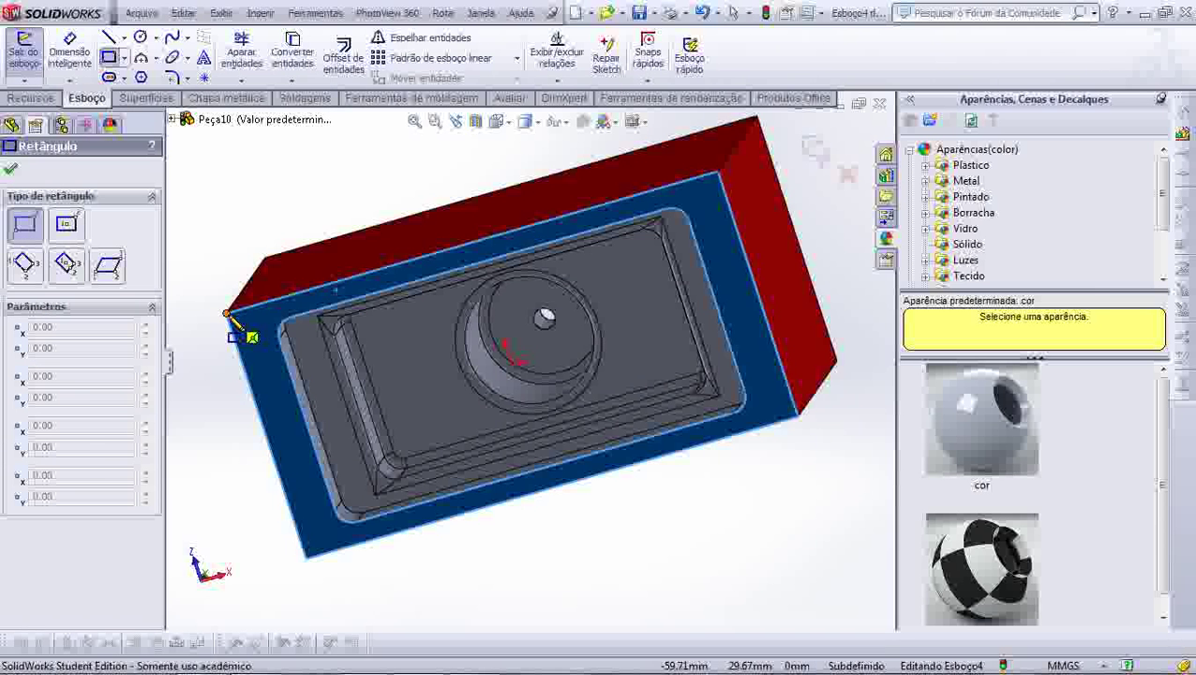
{"action": "left_click", "coordinate": [227, 313]}
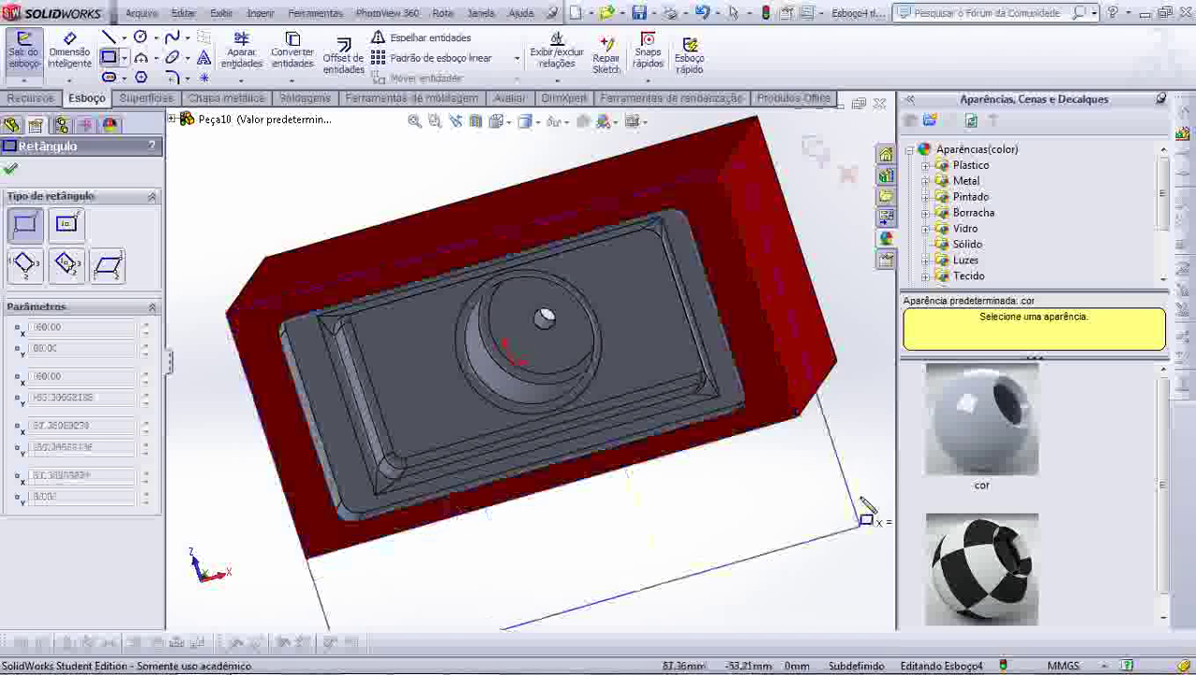
{"action": "left_click", "coordinate": [801, 419]}
{"action": "right_click", "coordinate": [768, 475]}
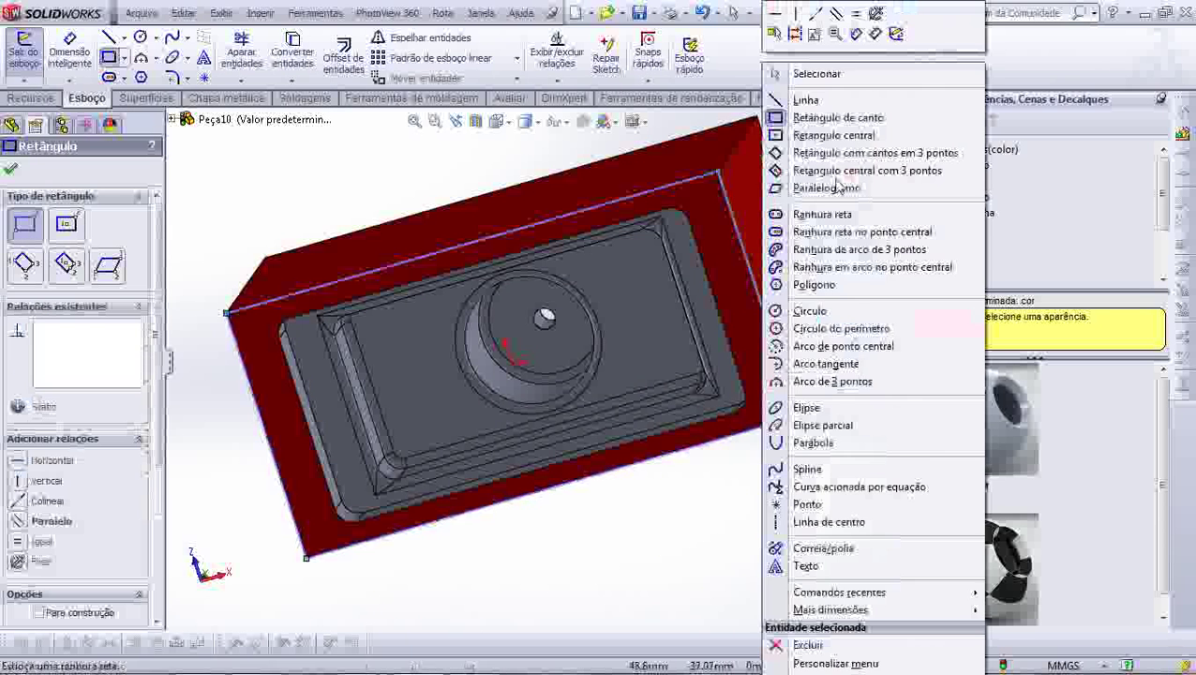
{"action": "left_click", "coordinate": [817, 74]}
Extrude the rectangle 15 mm as a separate, unmerged body, Ressalto-extrusão5.
{"action": "mouse_move", "coordinate": [582, 192]}
{"action": "middle_mouse_down"}
{"action": "mouse_move", "coordinate": [453, 267]}
{"action": "mouse_move", "coordinate": [349, 466]}
{"action": "mouse_move", "coordinate": [336, 462]}
{"action": "mouse_move", "coordinate": [264, 265]}
{"action": "middle_mouse_up"}
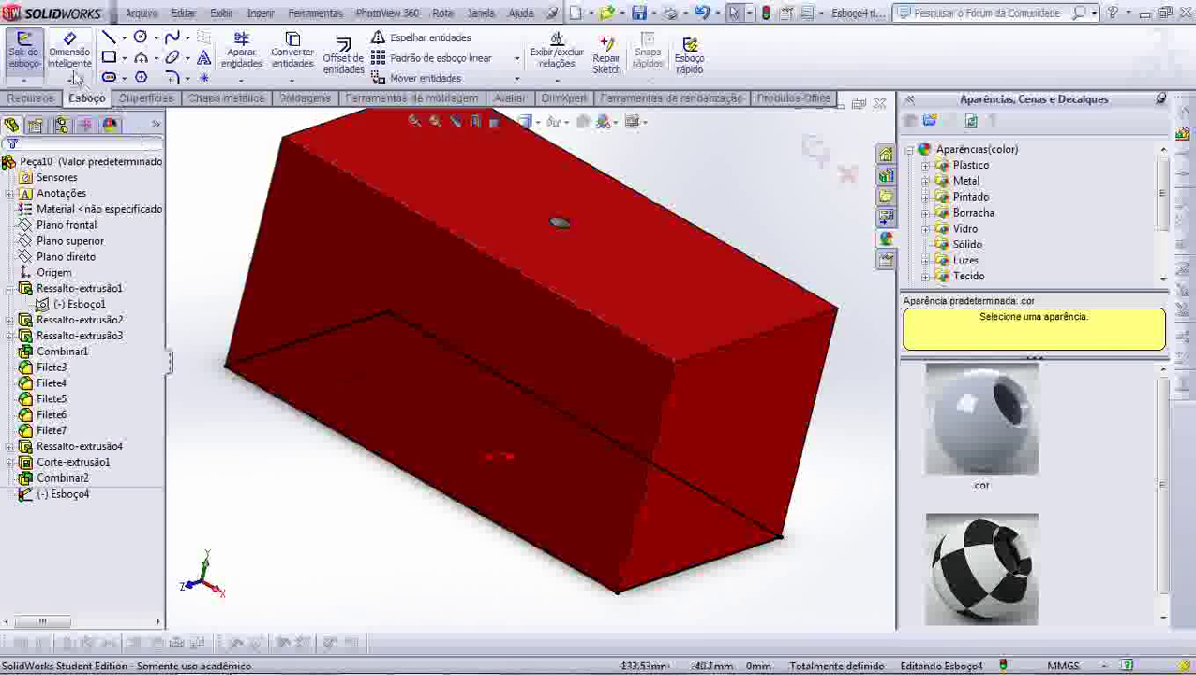
{"action": "left_click", "coordinate": [45, 98]}
{"action": "left_click", "coordinate": [37, 54]}
{"action": "type", "text": "15"}
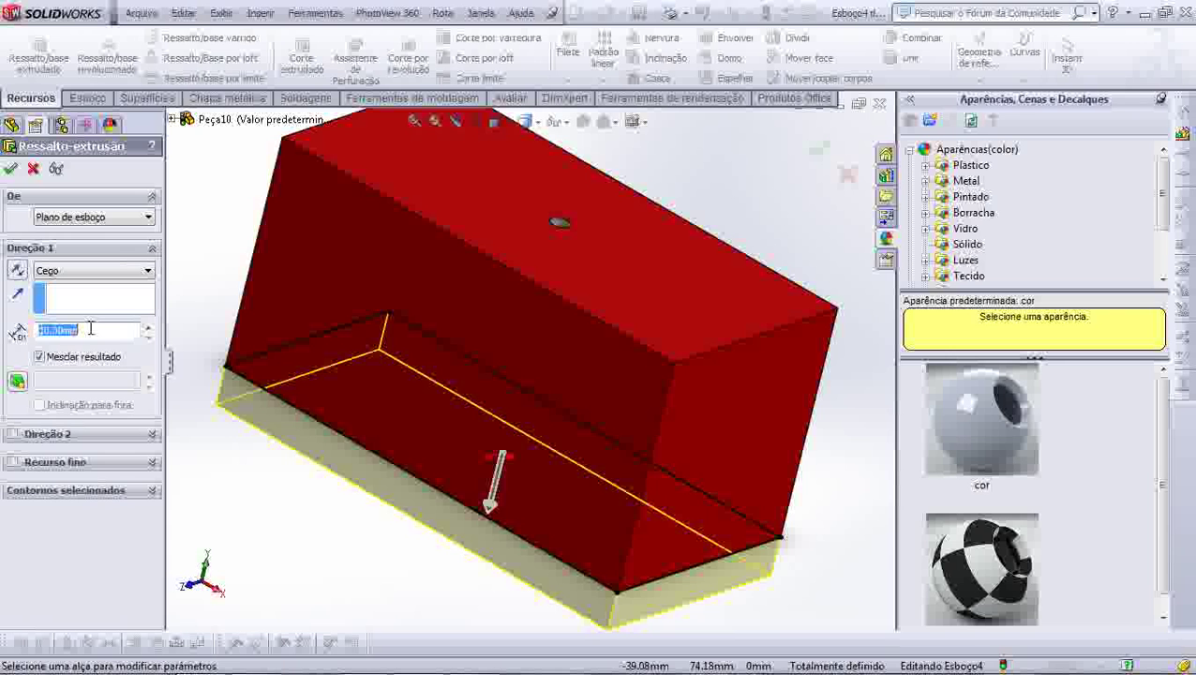
{"action": "left_click", "coordinate": [38, 357]}
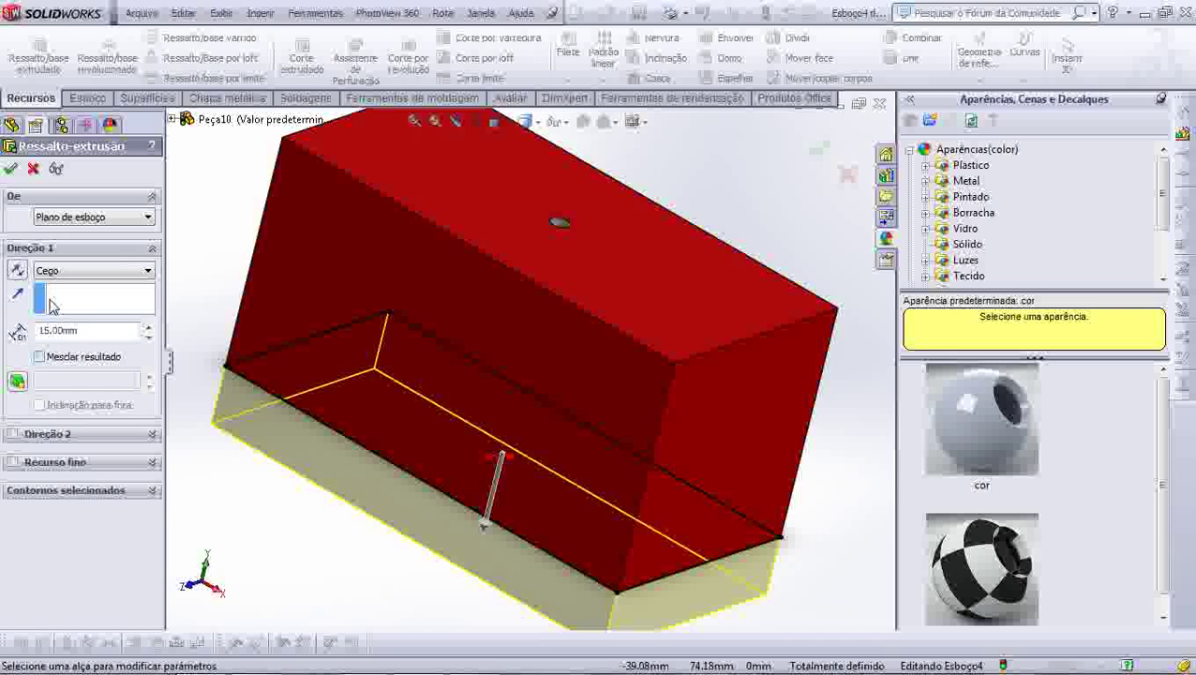
{"action": "left_click", "coordinate": [11, 168]}
Colour the Ressalto-extrusão5 plate body dark blue.
{"action": "scroll", "coordinate": [422, 498], "scroll_direction": "up", "scroll_amount": 2}
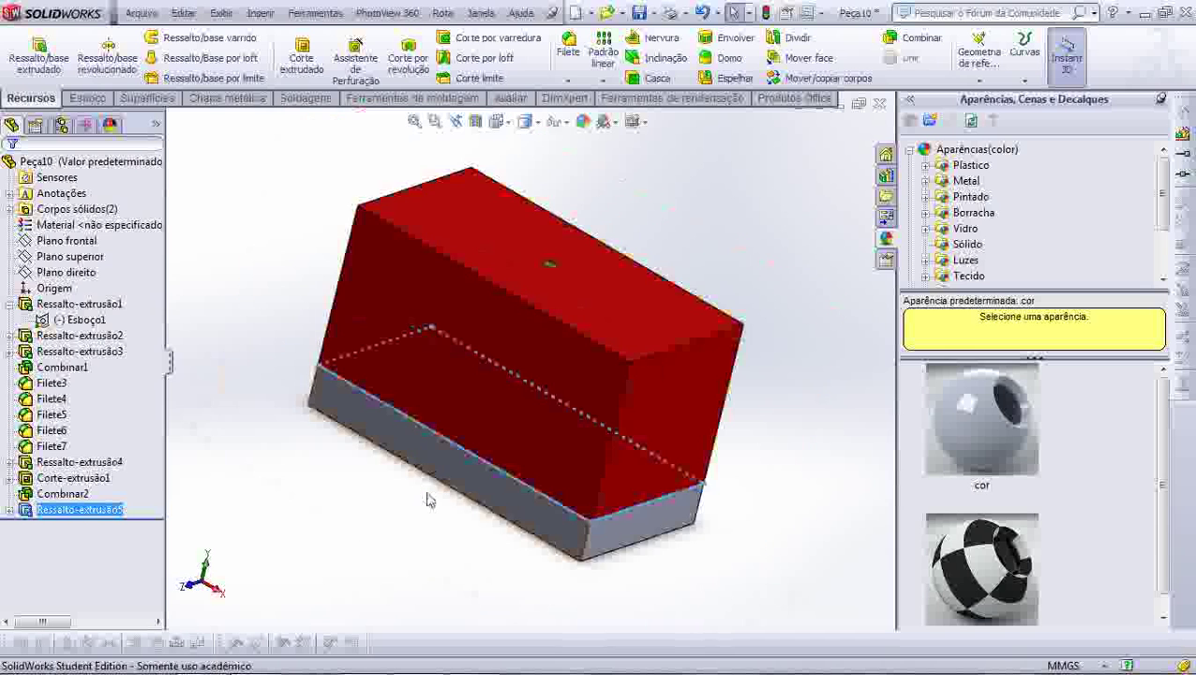
{"action": "mouse_move", "coordinate": [427, 500]}
{"action": "middle_mouse_down"}
{"action": "mouse_move", "coordinate": [440, 347]}
{"action": "mouse_move", "coordinate": [409, 446]}
{"action": "mouse_move", "coordinate": [408, 497]}
{"action": "mouse_move", "coordinate": [396, 498]}
{"action": "middle_mouse_up"}
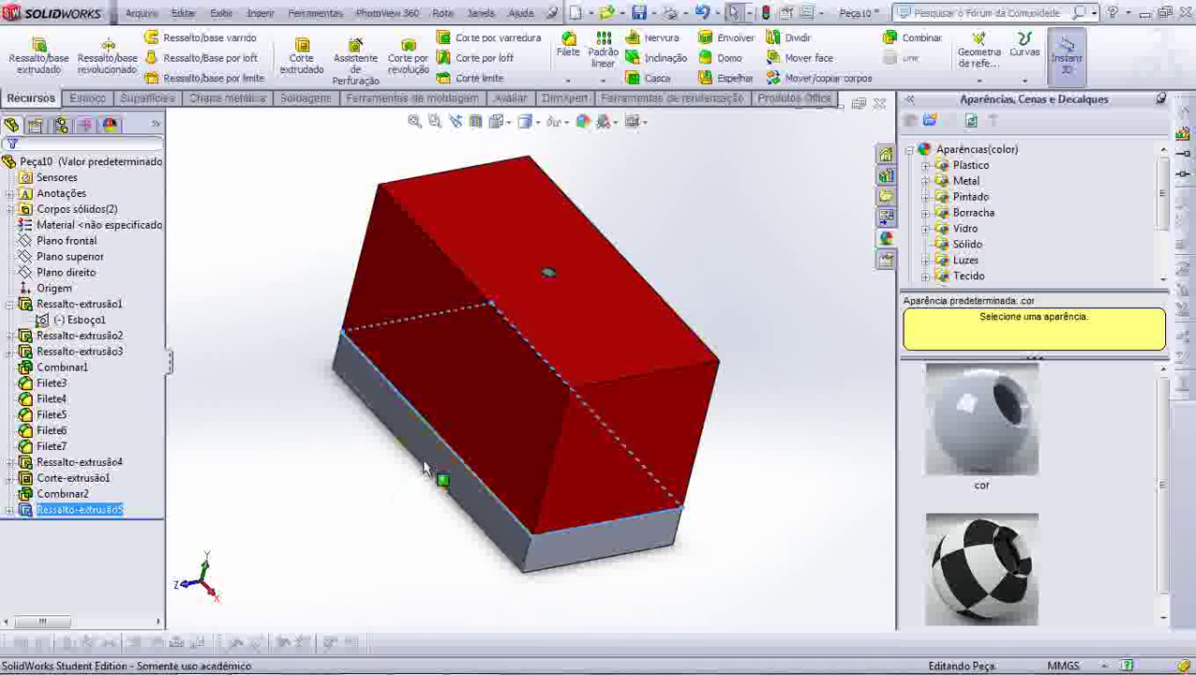
{"action": "right_click", "coordinate": [92, 514]}
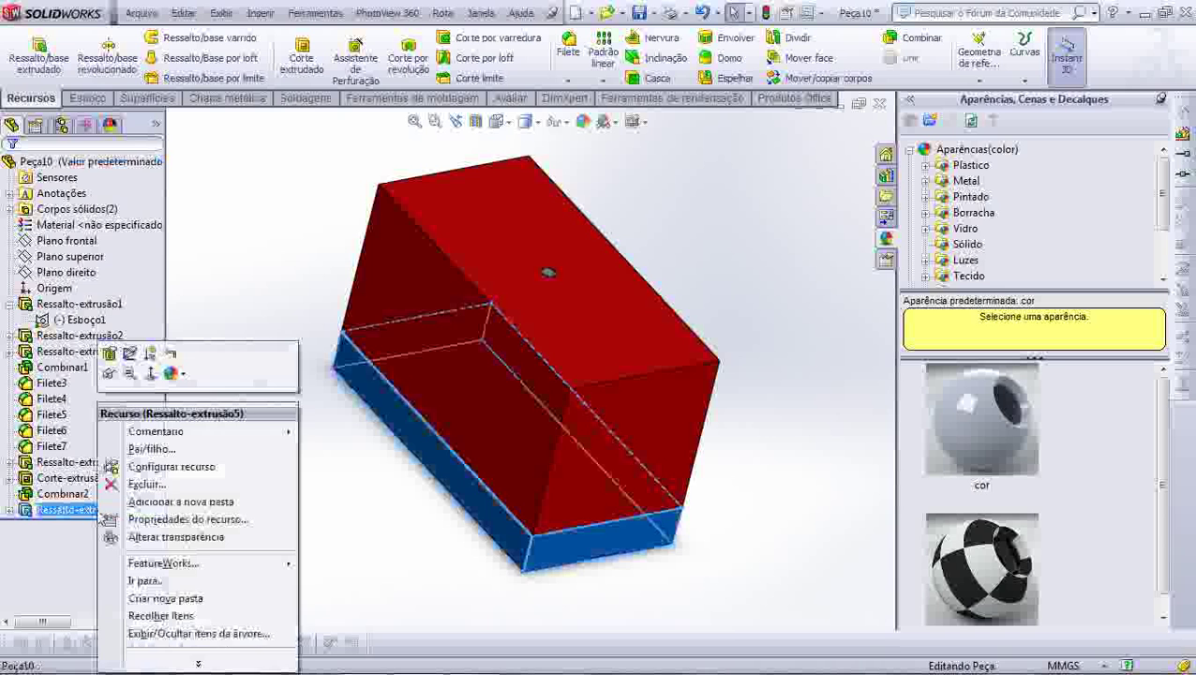
{"action": "left_click", "coordinate": [176, 373]}
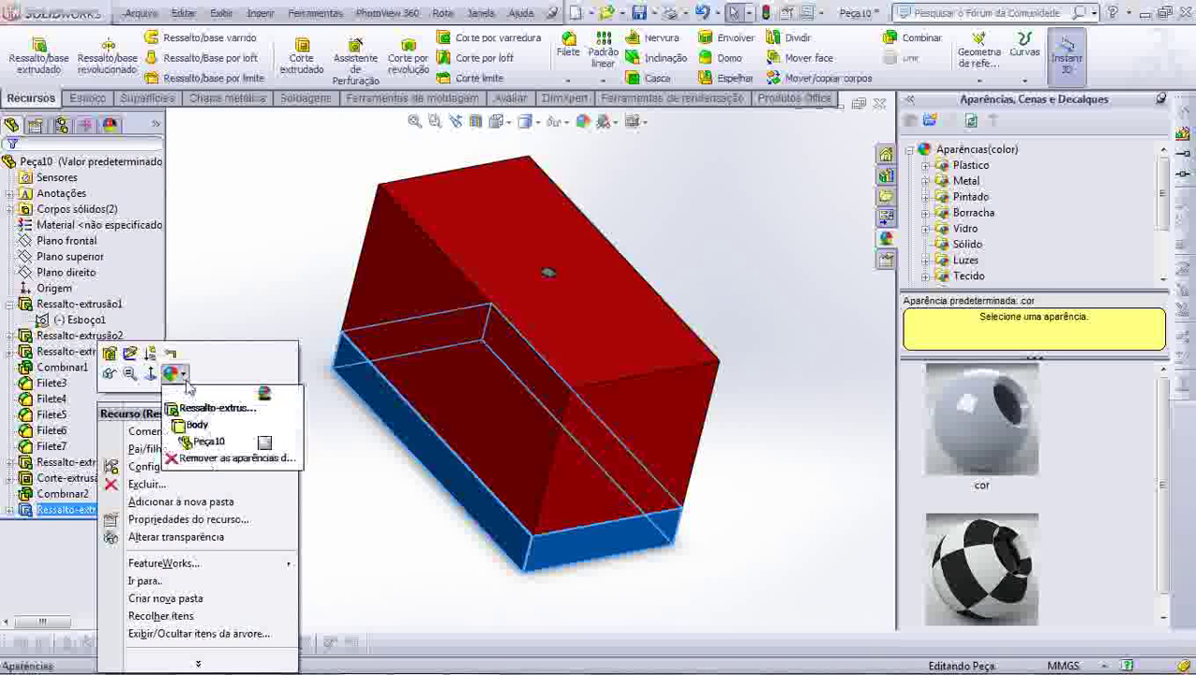
{"action": "left_click", "coordinate": [217, 422]}
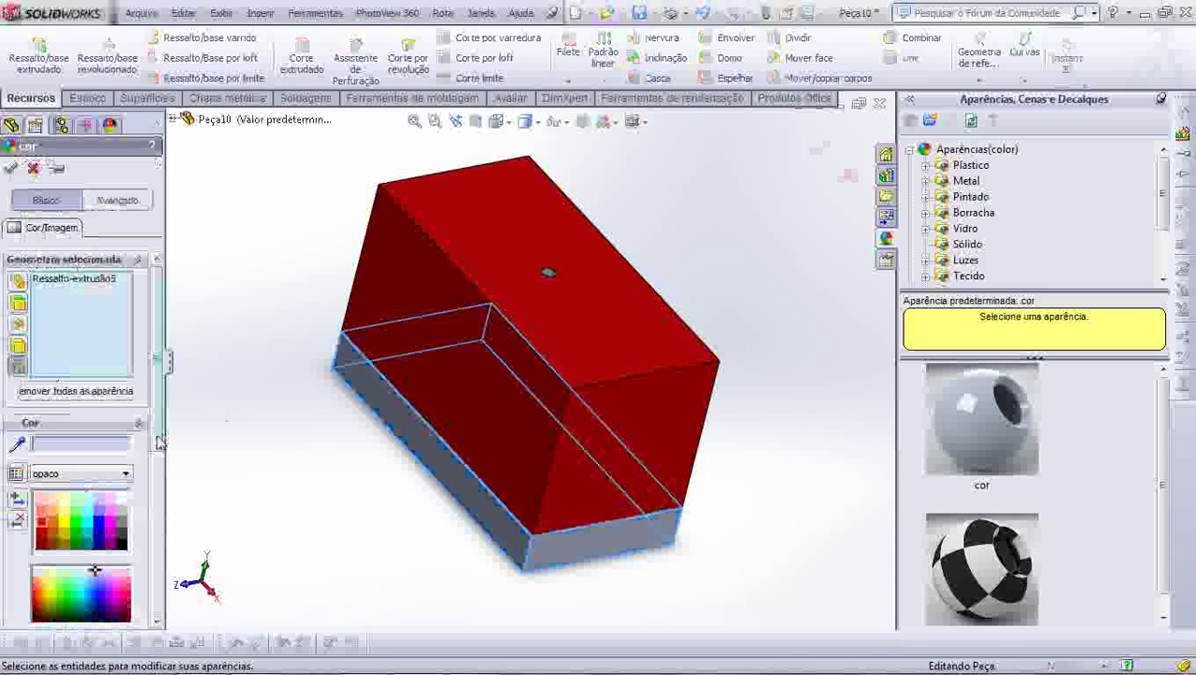
{"action": "left_click", "coordinate": [100, 535]}
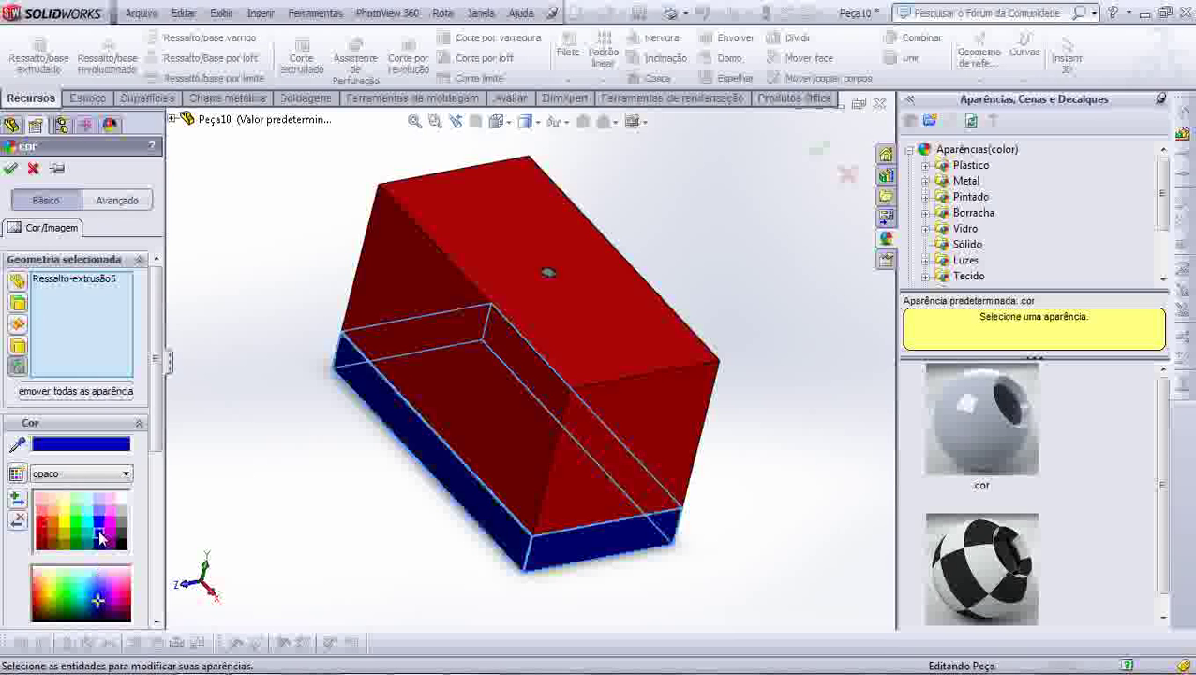
{"action": "left_click", "coordinate": [11, 169]}
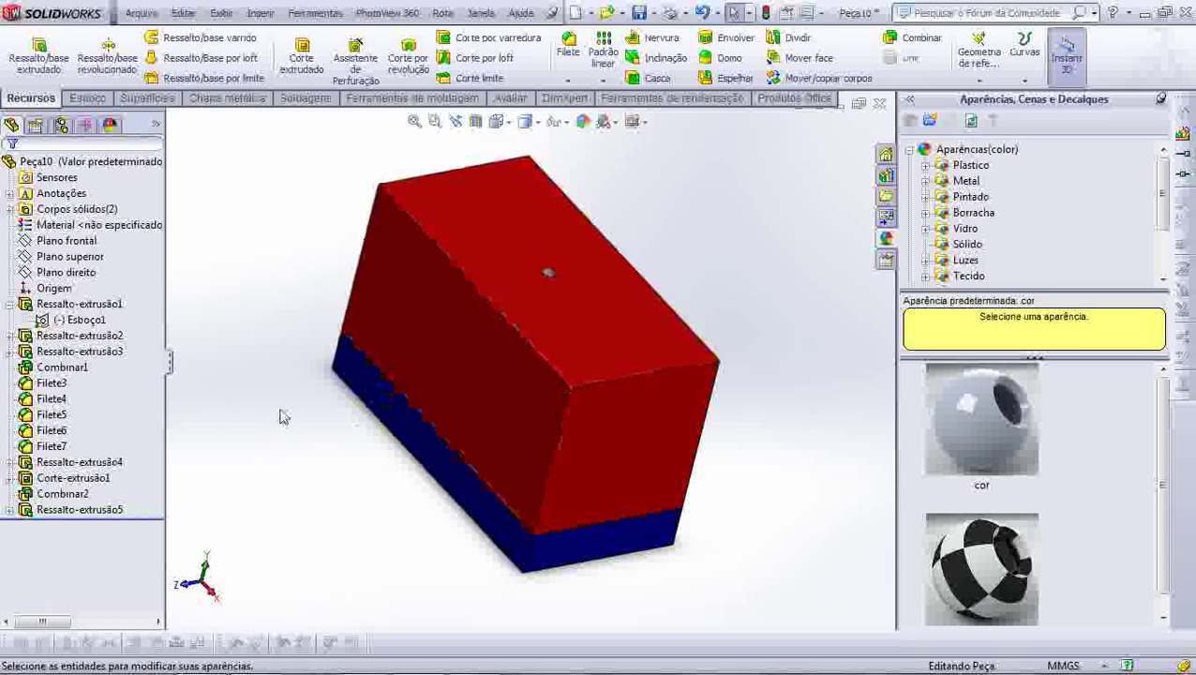
{"action": "middle_click_drag", "start_coordinate": [280, 416], "coordinate": [272, 426]}
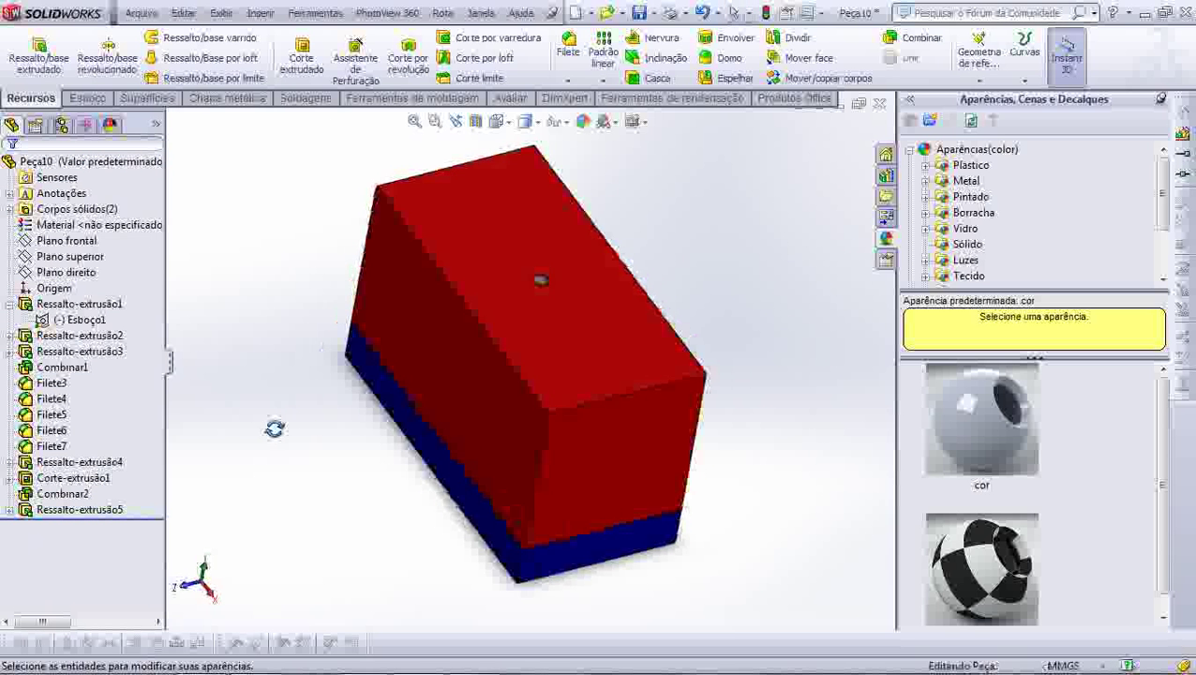
Apply a section view along Plano frontal to expose the cavity inside the red block.
{"action": "left_click", "coordinate": [475, 122]}
{"action": "middle_click_drag", "start_coordinate": [486, 538], "coordinate": [500, 518]}
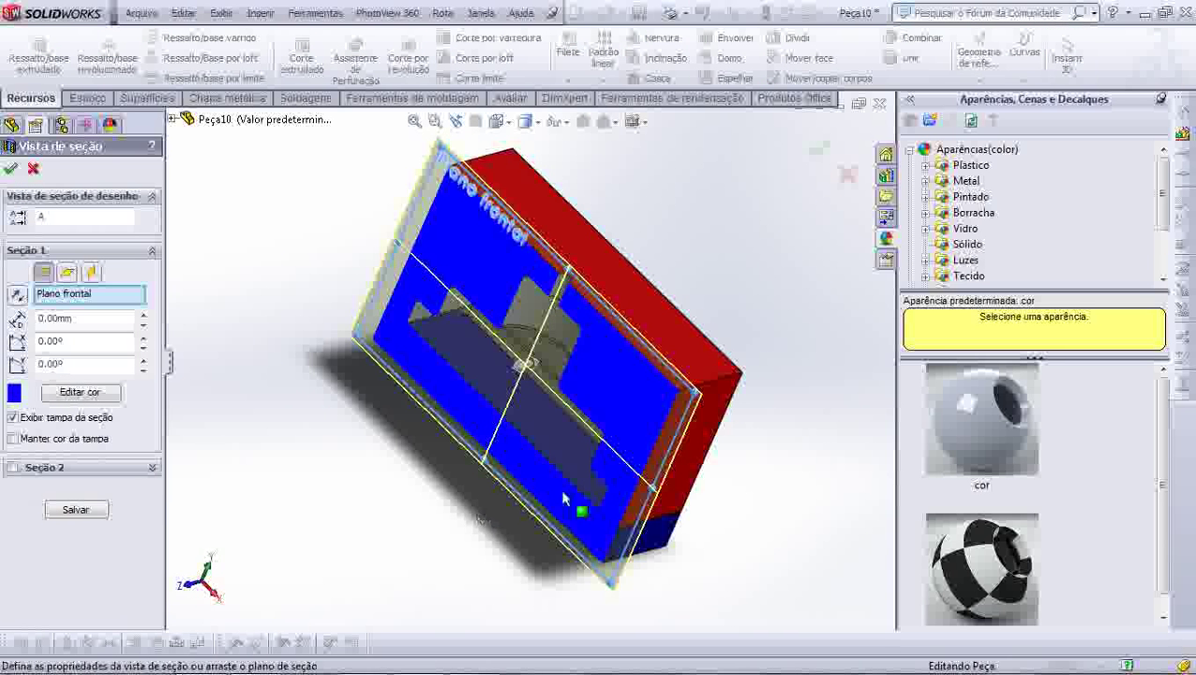
{"action": "left_click", "coordinate": [818, 156]}
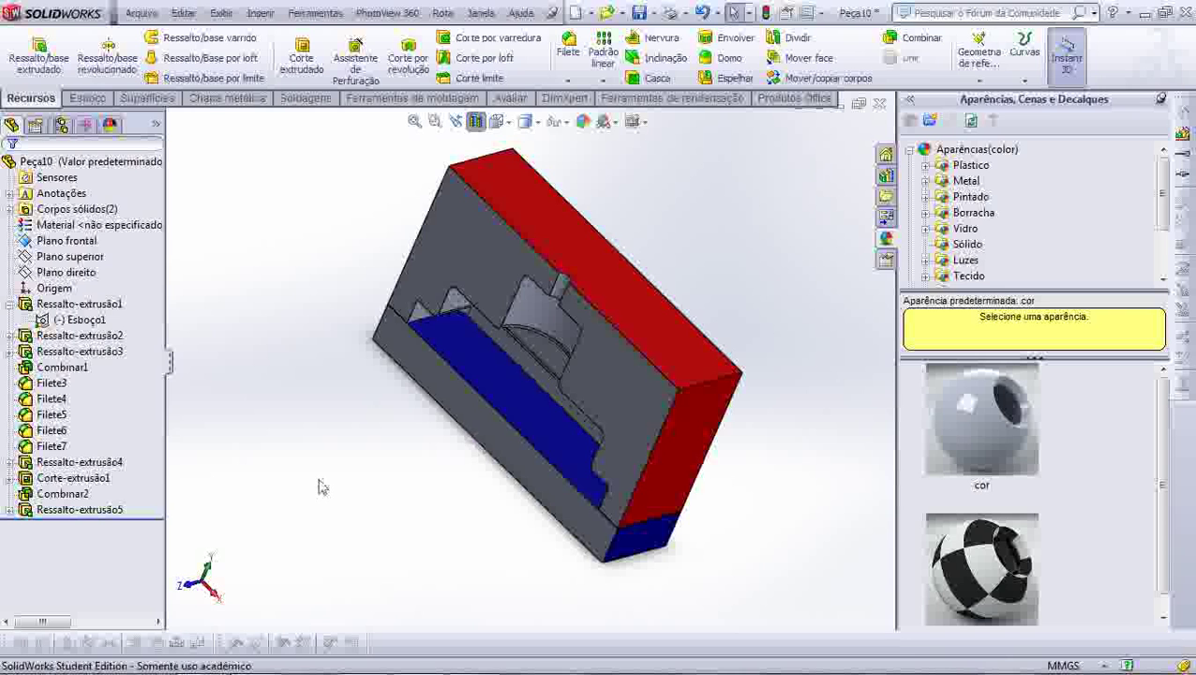
{"action": "mouse_move", "coordinate": [372, 394]}
{"action": "middle_mouse_down"}
{"action": "mouse_move", "coordinate": [381, 390]}
{"action": "mouse_move", "coordinate": [355, 315]}
{"action": "mouse_move", "coordinate": [363, 330]}
{"action": "mouse_move", "coordinate": [363, 287]}
{"action": "mouse_move", "coordinate": [365, 371]}
{"action": "middle_mouse_up"}
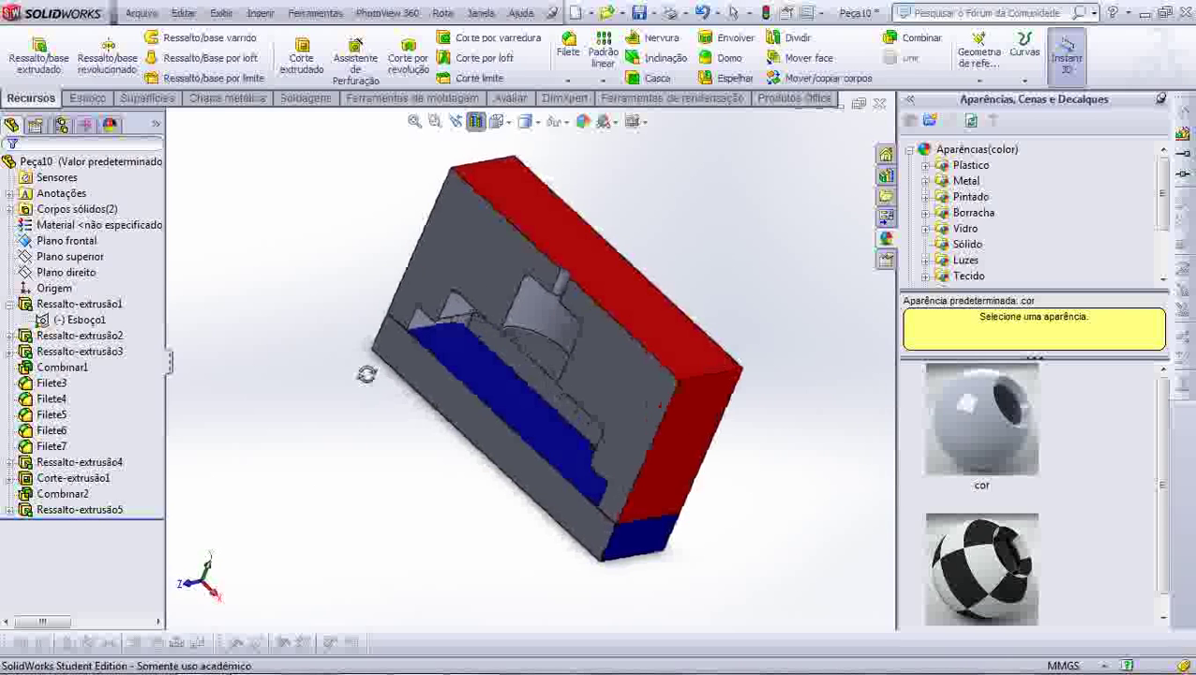
{"action": "left_click", "coordinate": [105, 513]}
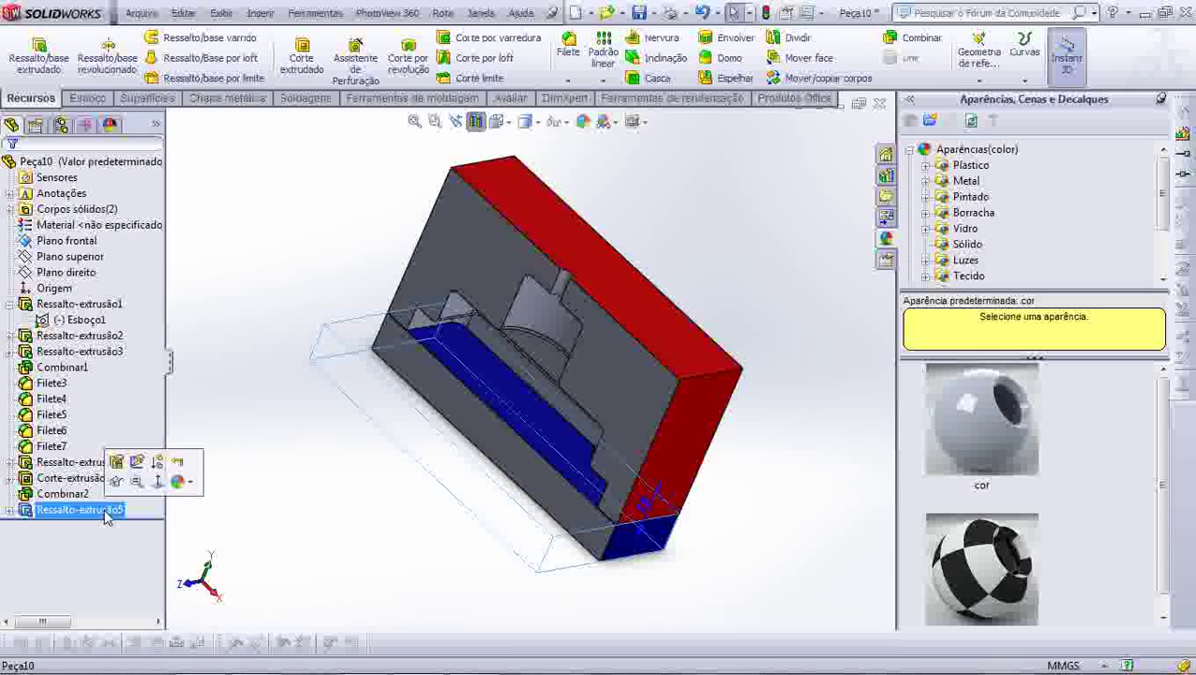
Change the Ressalto-extrusão5 base plate's colour to green.
{"action": "left_click", "coordinate": [192, 483]}
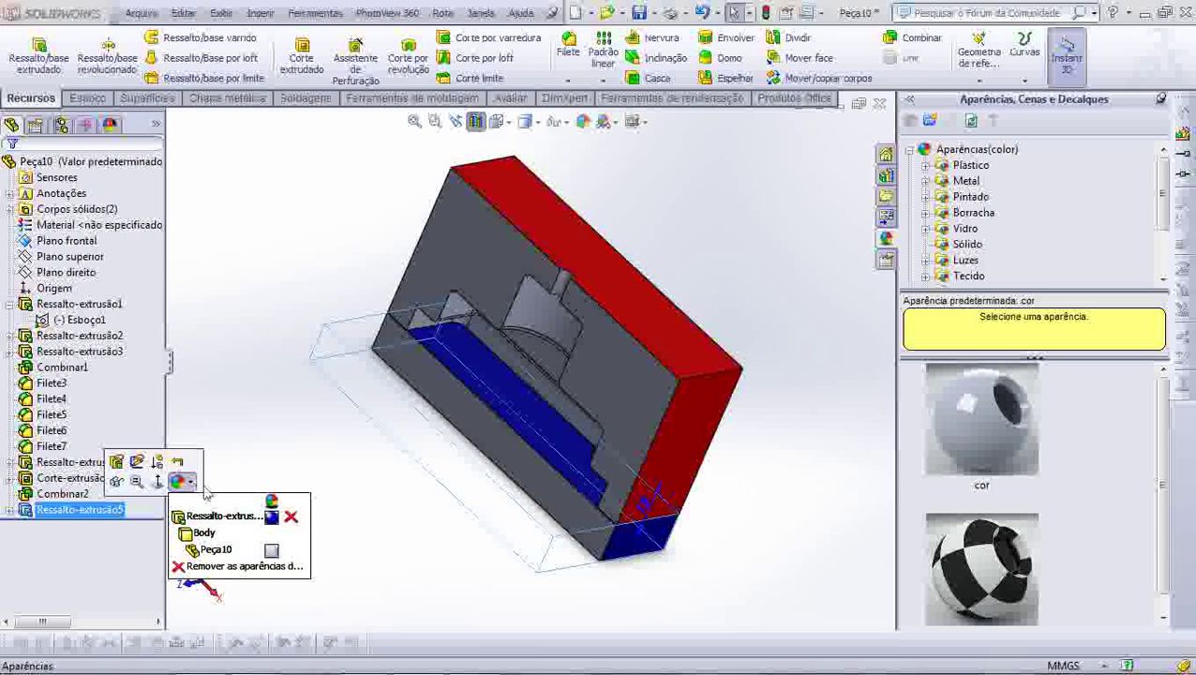
{"action": "left_click", "coordinate": [214, 547]}
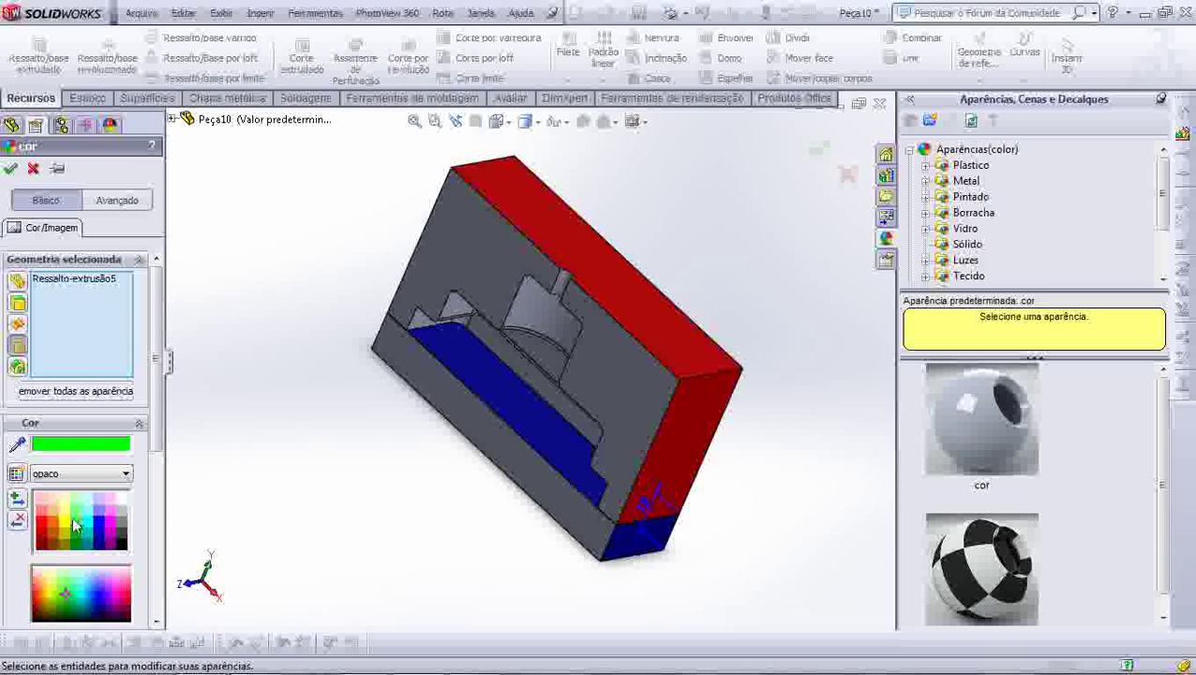
{"action": "left_click", "coordinate": [11, 170]}
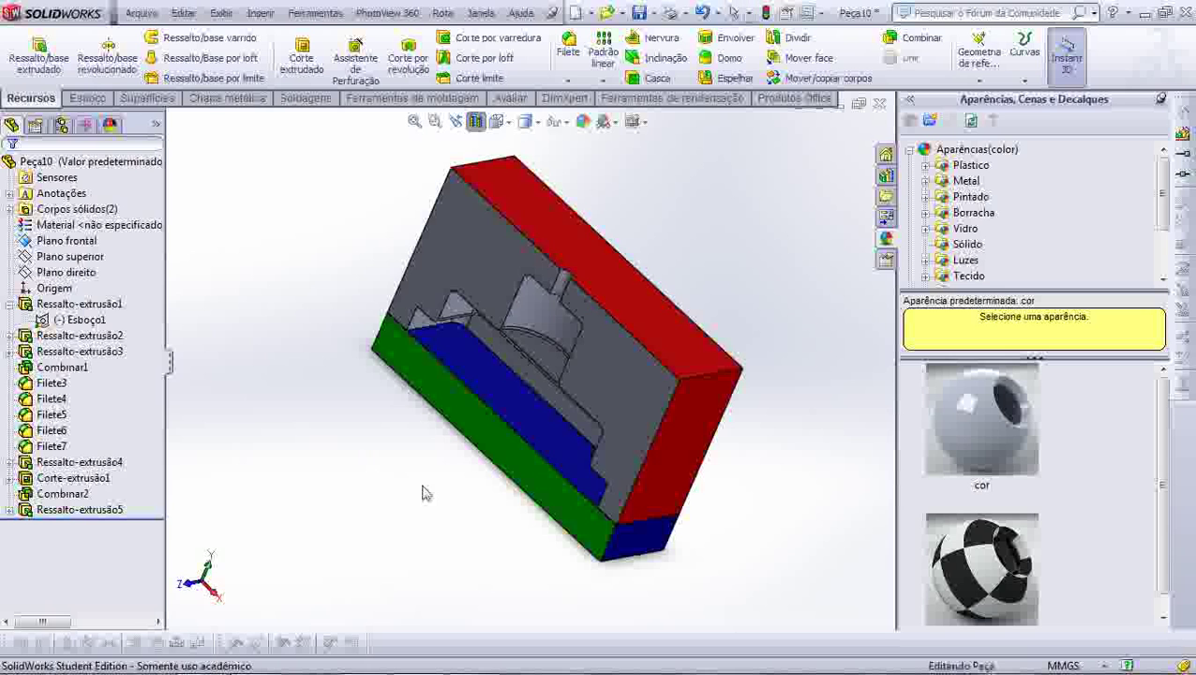
{"action": "mouse_move", "coordinate": [423, 493]}
{"action": "middle_mouse_down"}
{"action": "mouse_move", "coordinate": [462, 496]}
{"action": "mouse_move", "coordinate": [362, 432]}
{"action": "mouse_move", "coordinate": [511, 484]}
{"action": "middle_mouse_up"}
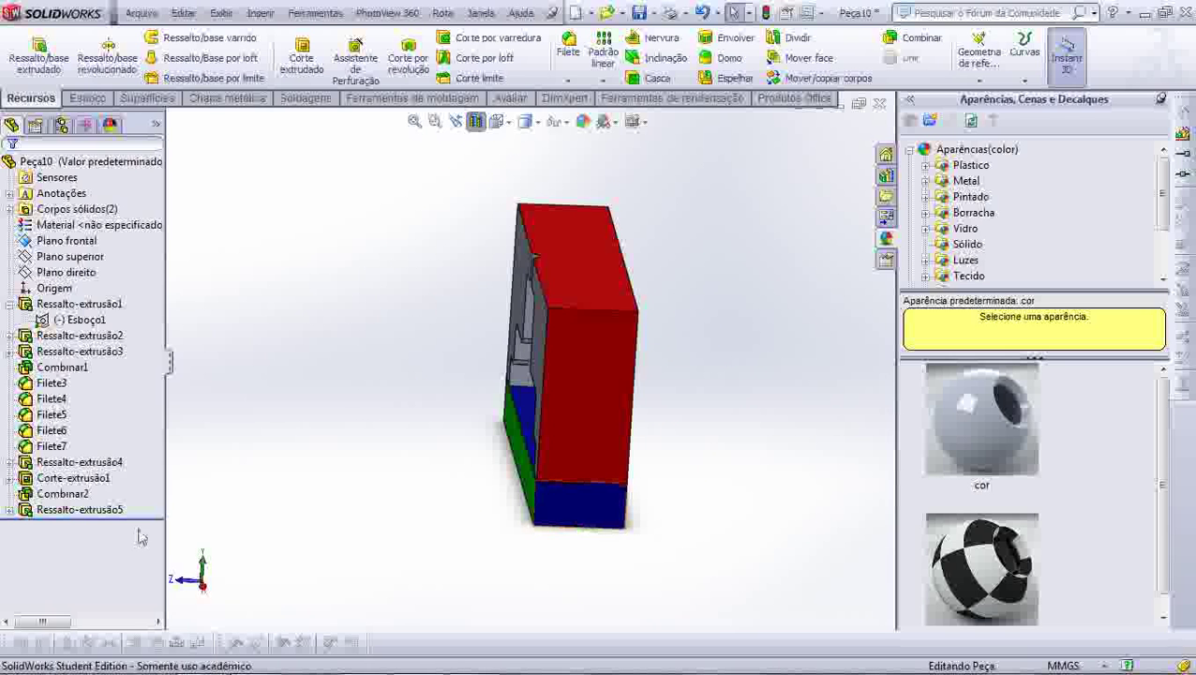
Orbit around the sectioned model to inspect the plate and cavity.
{"action": "left_click", "coordinate": [67, 511]}
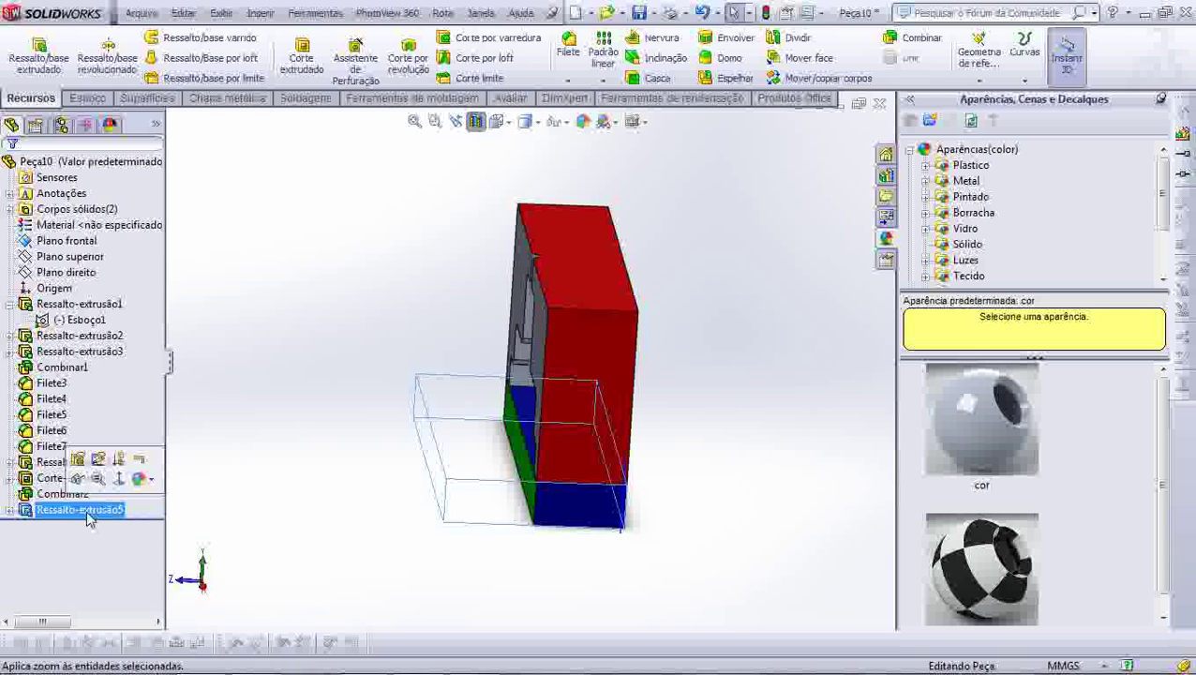
{"action": "right_click", "coordinate": [87, 519]}
{"action": "left_click", "coordinate": [426, 539]}
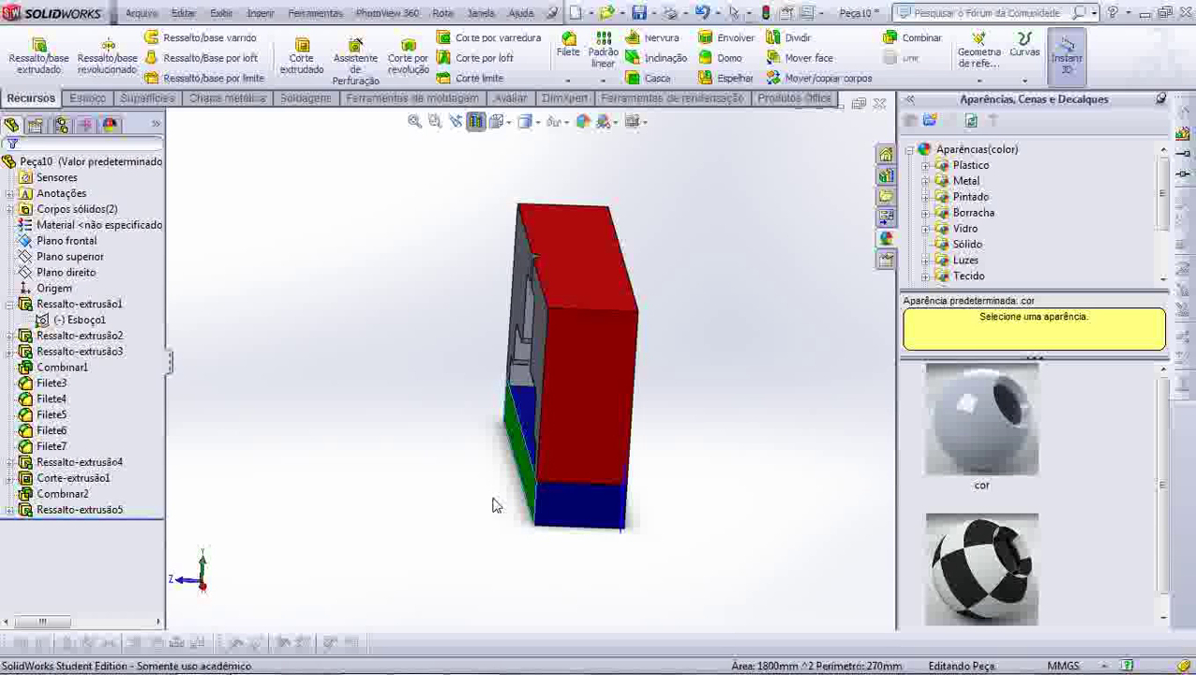
{"action": "mouse_move", "coordinate": [495, 505]}
{"action": "middle_mouse_down"}
{"action": "mouse_move", "coordinate": [534, 525]}
{"action": "mouse_move", "coordinate": [529, 487]}
{"action": "middle_mouse_up"}
{"action": "left_click", "coordinate": [529, 432]}
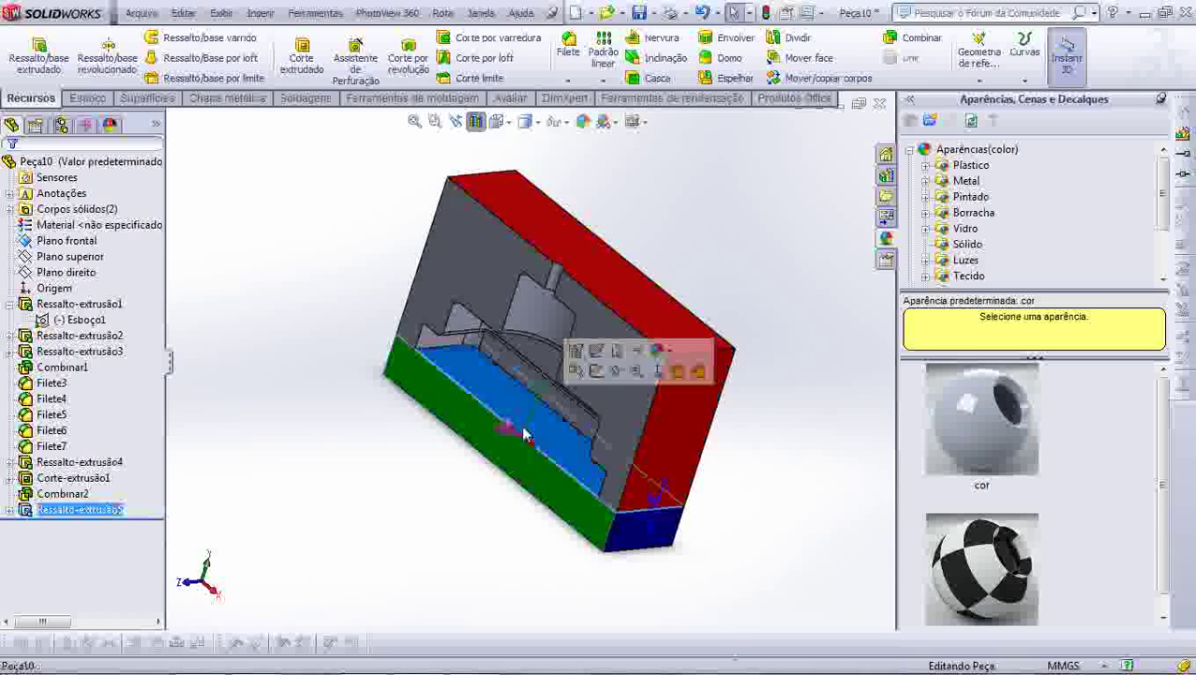
{"action": "left_click", "coordinate": [415, 458]}
{"action": "mouse_move", "coordinate": [413, 439]}
{"action": "middle_mouse_down"}
{"action": "mouse_move", "coordinate": [441, 410]}
{"action": "mouse_move", "coordinate": [409, 451]}
{"action": "middle_mouse_up"}
Remove the blue colour appearance from Ressalto-extrusão5.
{"action": "left_click", "coordinate": [461, 431]}
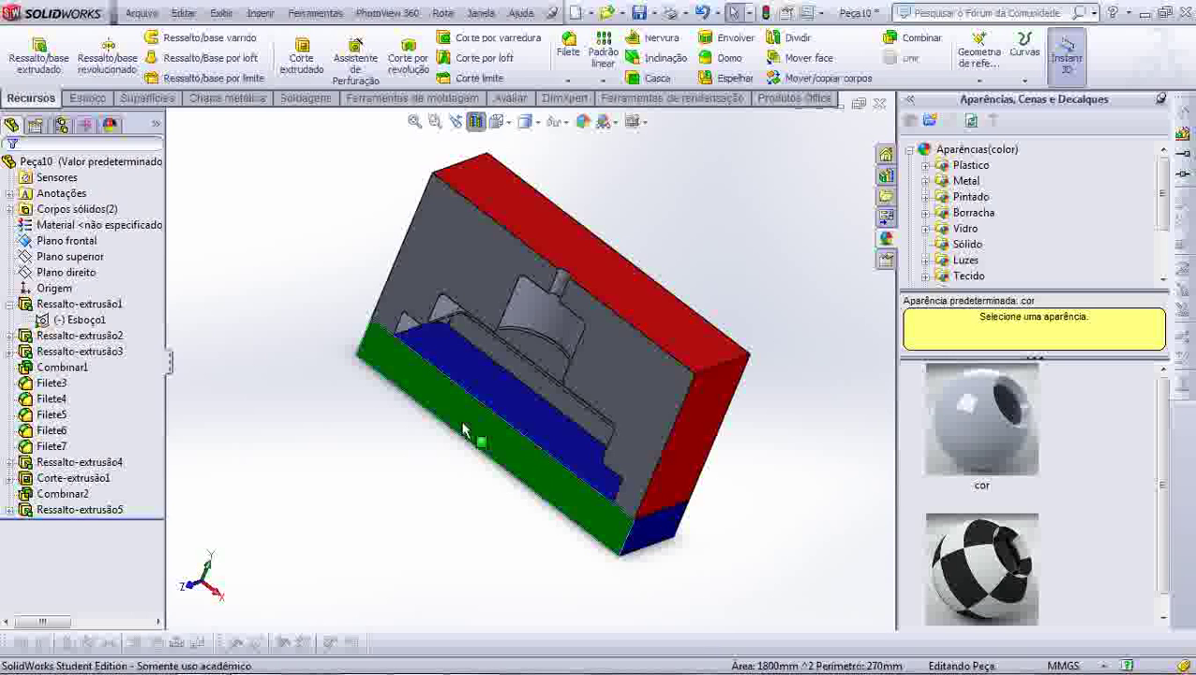
{"action": "right_click", "coordinate": [463, 429]}
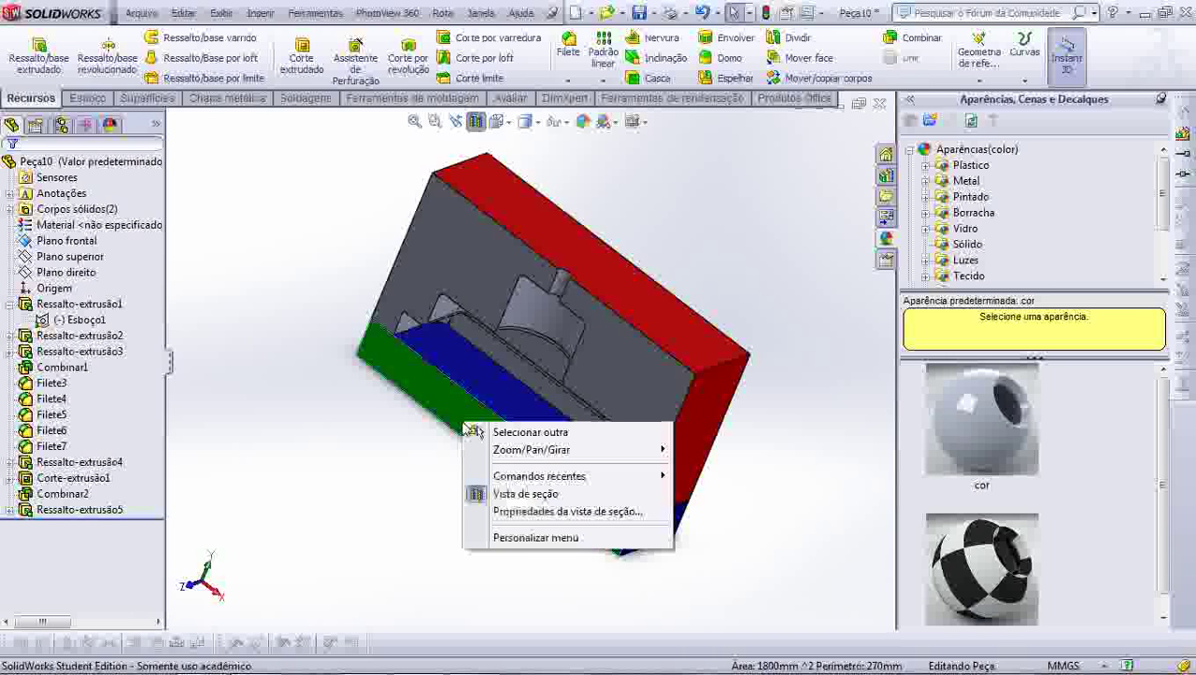
{"action": "left_click", "coordinate": [112, 511]}
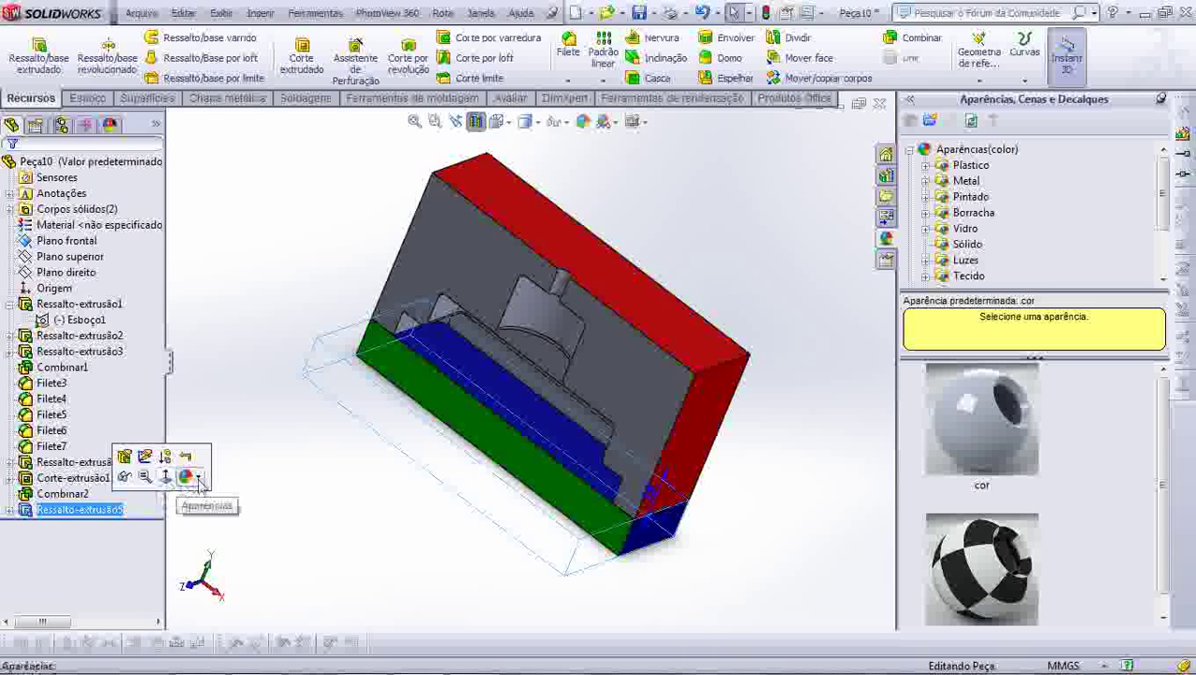
{"action": "left_click", "coordinate": [199, 476]}
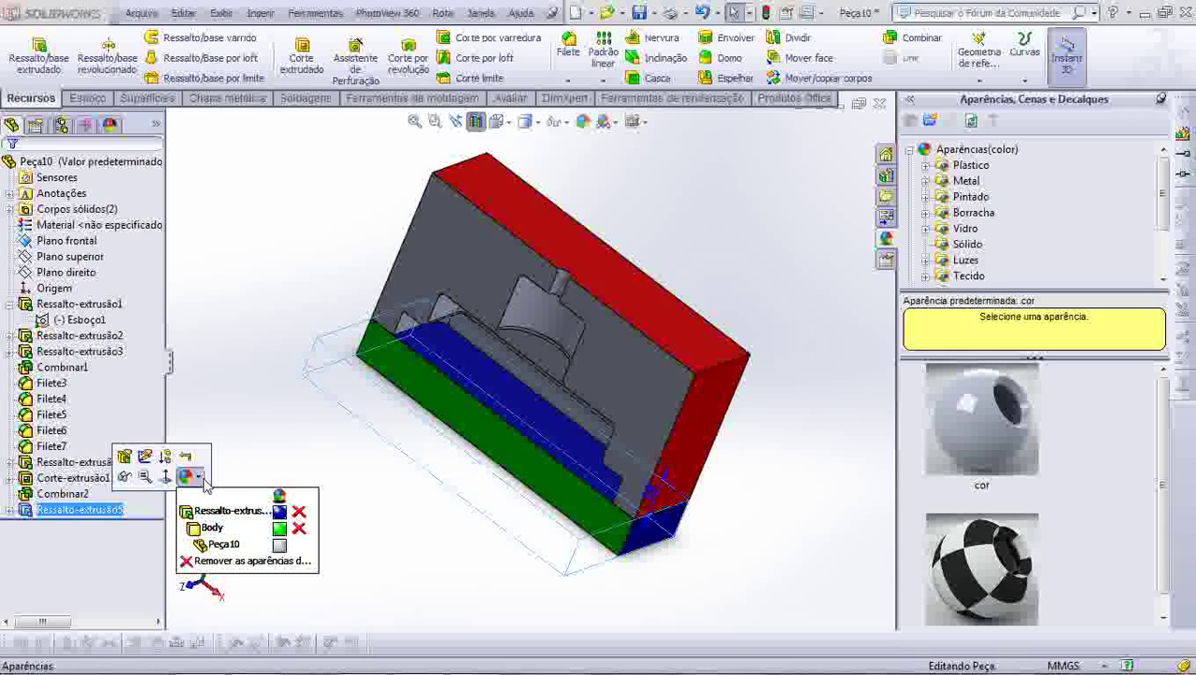
{"action": "left_click", "coordinate": [299, 528]}
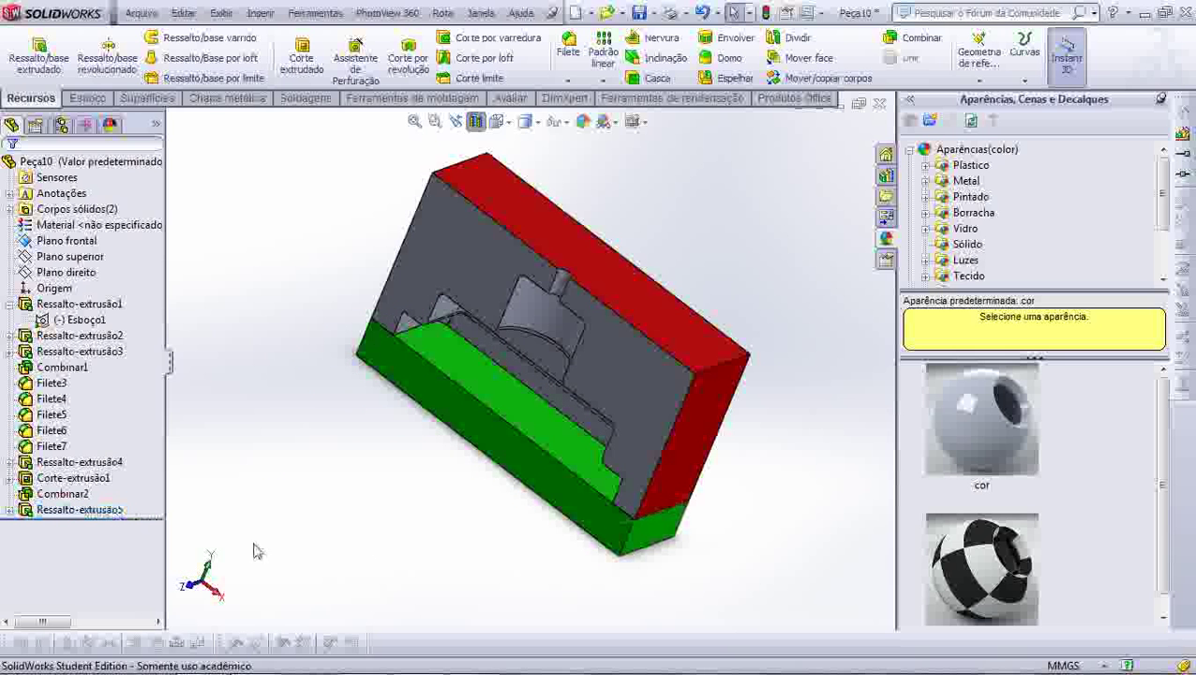
Orbit the model to a flatter, frontal view of the cut face.
{"action": "mouse_move", "coordinate": [333, 448]}
{"action": "middle_mouse_down"}
{"action": "mouse_move", "coordinate": [349, 436]}
{"action": "mouse_move", "coordinate": [312, 407]}
{"action": "middle_mouse_up"}
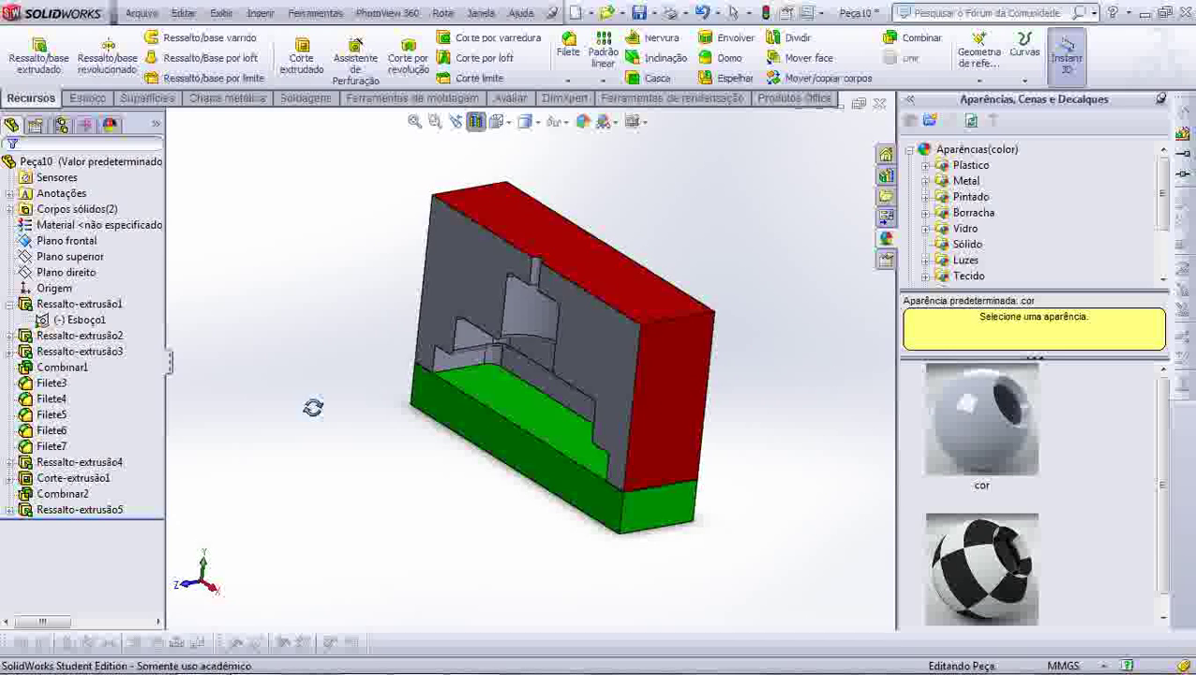
{"action": "scroll", "coordinate": [637, 400], "scroll_direction": "down", "scroll_amount": 3}
{"action": "scroll", "coordinate": [637, 400], "scroll_direction": "up", "scroll_amount": 3}
{"action": "mouse_move", "coordinate": [637, 400]}
{"action": "middle_mouse_down"}
{"action": "mouse_move", "coordinate": [685, 276]}
{"action": "mouse_move", "coordinate": [556, 462]}
{"action": "middle_mouse_up"}
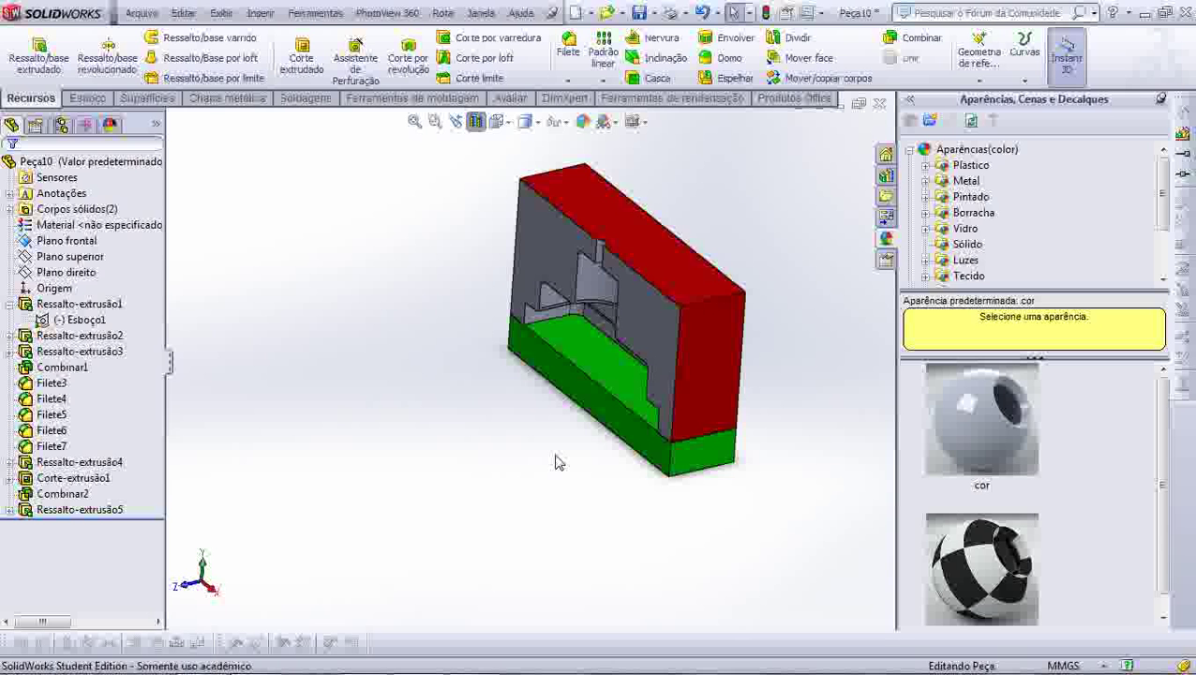
{"action": "scroll", "coordinate": [560, 433], "scroll_direction": "down", "scroll_amount": 3}
{"action": "scroll", "coordinate": [560, 433], "scroll_direction": "up", "scroll_amount": 3}
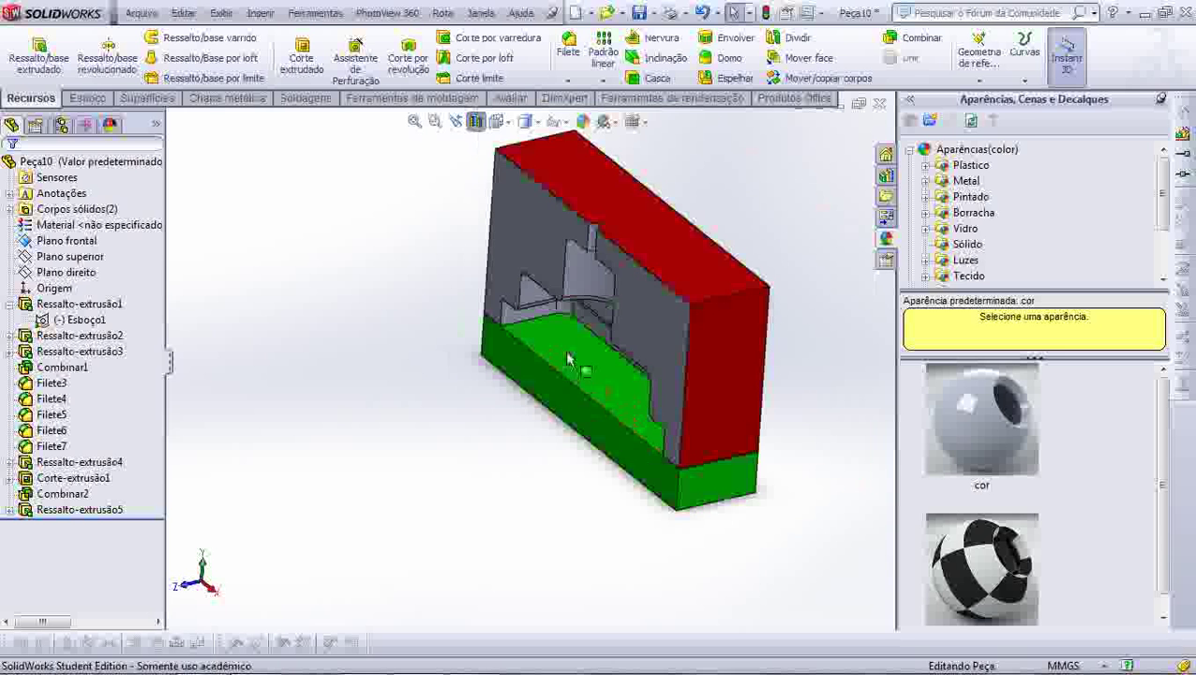
{"action": "middle_click_drag", "start_coordinate": [559, 433], "coordinate": [581, 413]}
{"action": "middle_click_drag", "start_coordinate": [574, 326], "coordinate": [548, 361]}
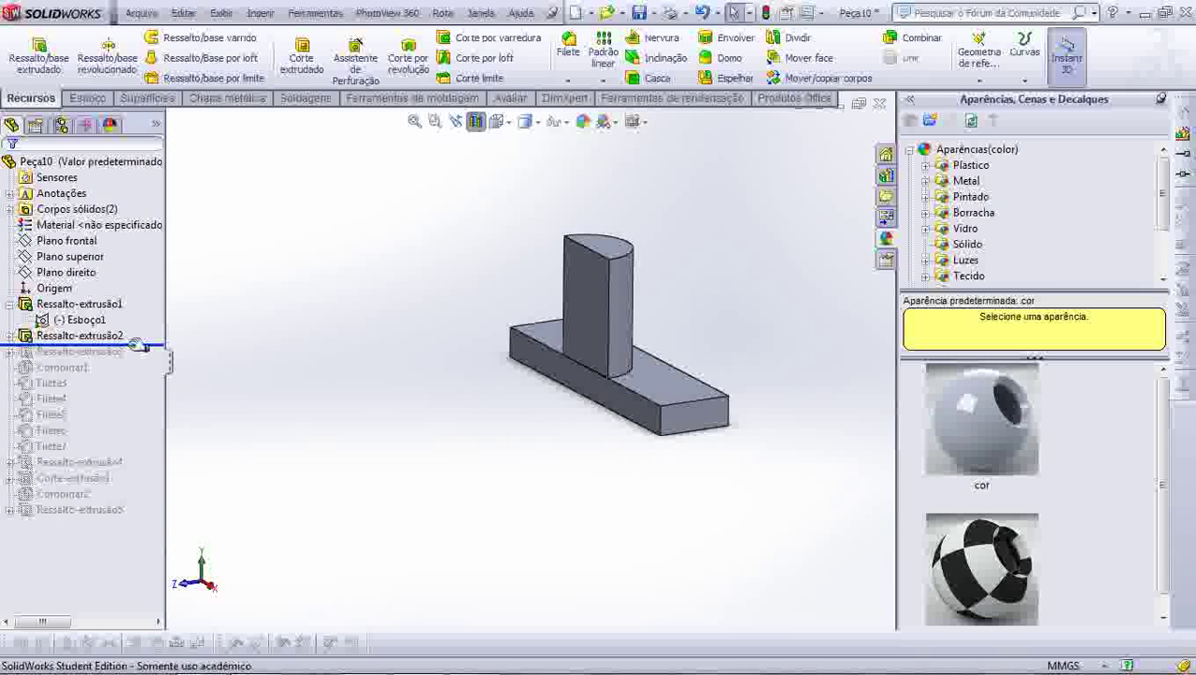
Roll forward through Ressalto-extrusão3, the fillets and remaining features, with section view off.
{"action": "left_click_drag", "start_coordinate": [138, 345], "coordinate": [139, 375]}
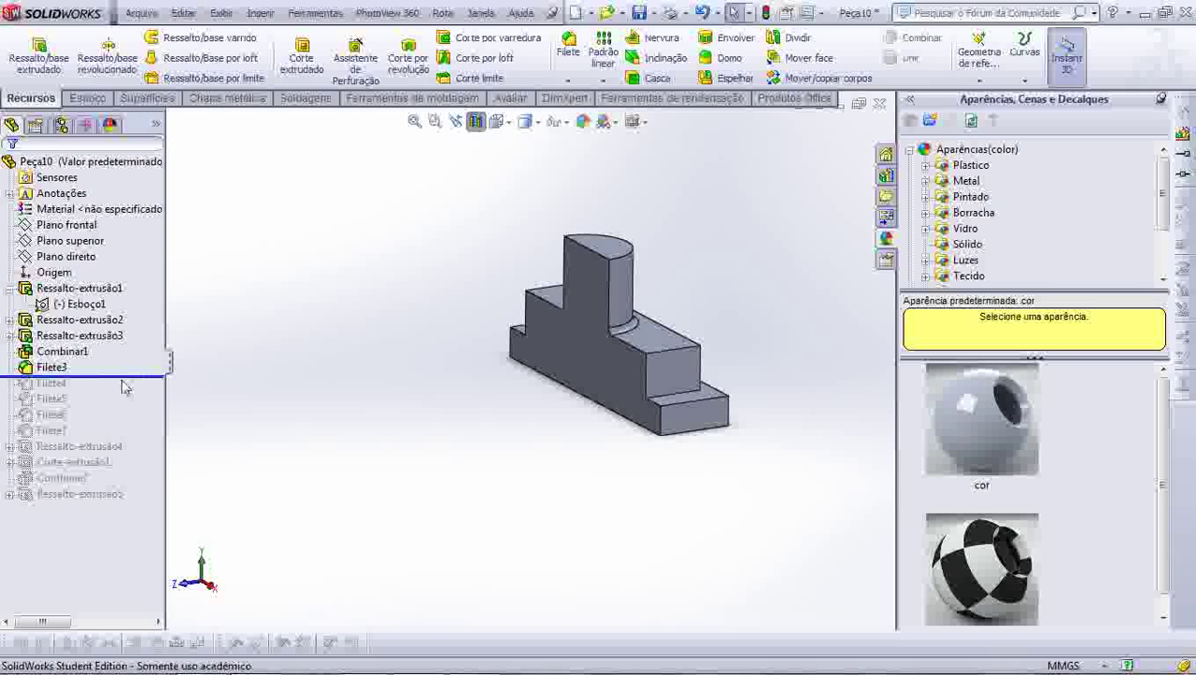
{"action": "left_click", "coordinate": [476, 122]}
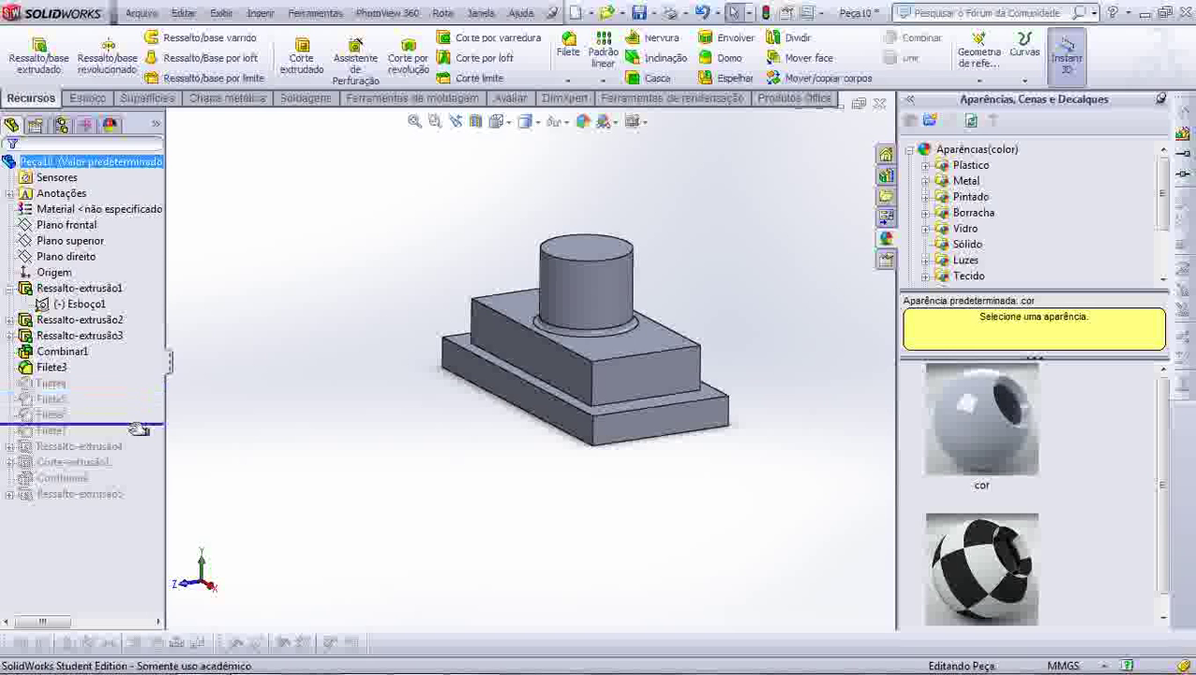
{"action": "left_click_drag", "start_coordinate": [139, 438], "coordinate": [134, 444]}
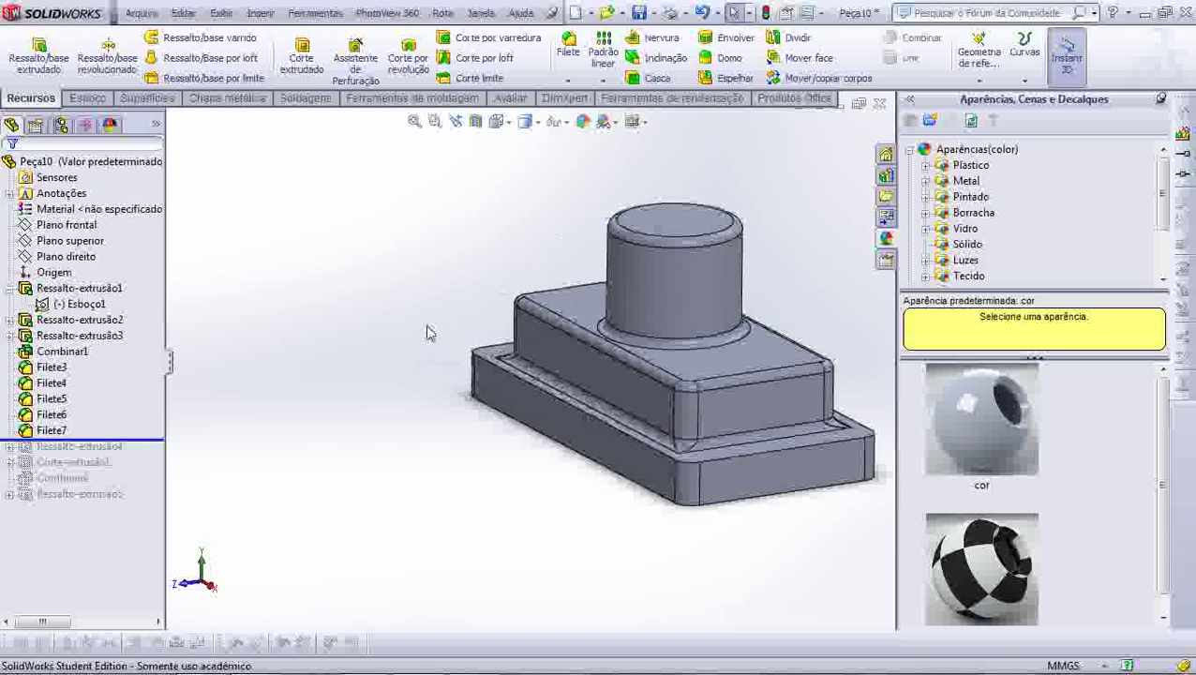
{"action": "mouse_move", "coordinate": [496, 366]}
{"action": "middle_mouse_down"}
{"action": "mouse_move", "coordinate": [528, 407]}
{"action": "mouse_move", "coordinate": [737, 348]}
{"action": "mouse_move", "coordinate": [431, 403]}
{"action": "middle_mouse_up"}
{"action": "middle_click_drag", "start_coordinate": [341, 442], "coordinate": [364, 445]}
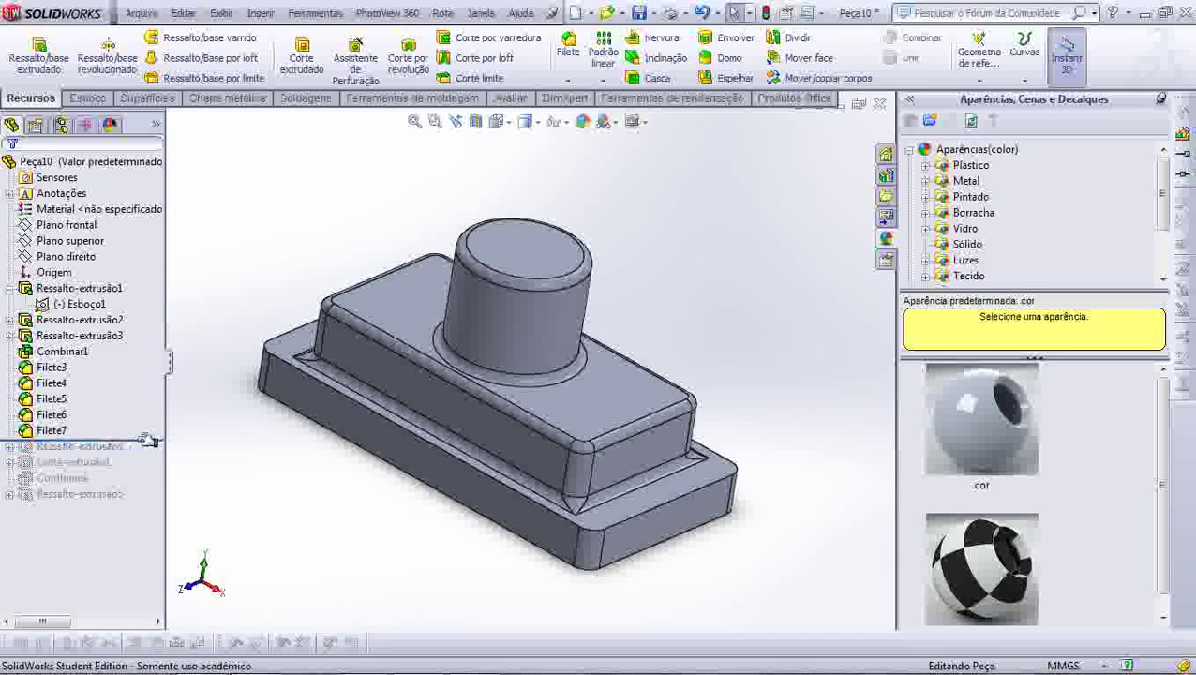
{"action": "left_click_drag", "start_coordinate": [148, 440], "coordinate": [150, 511]}
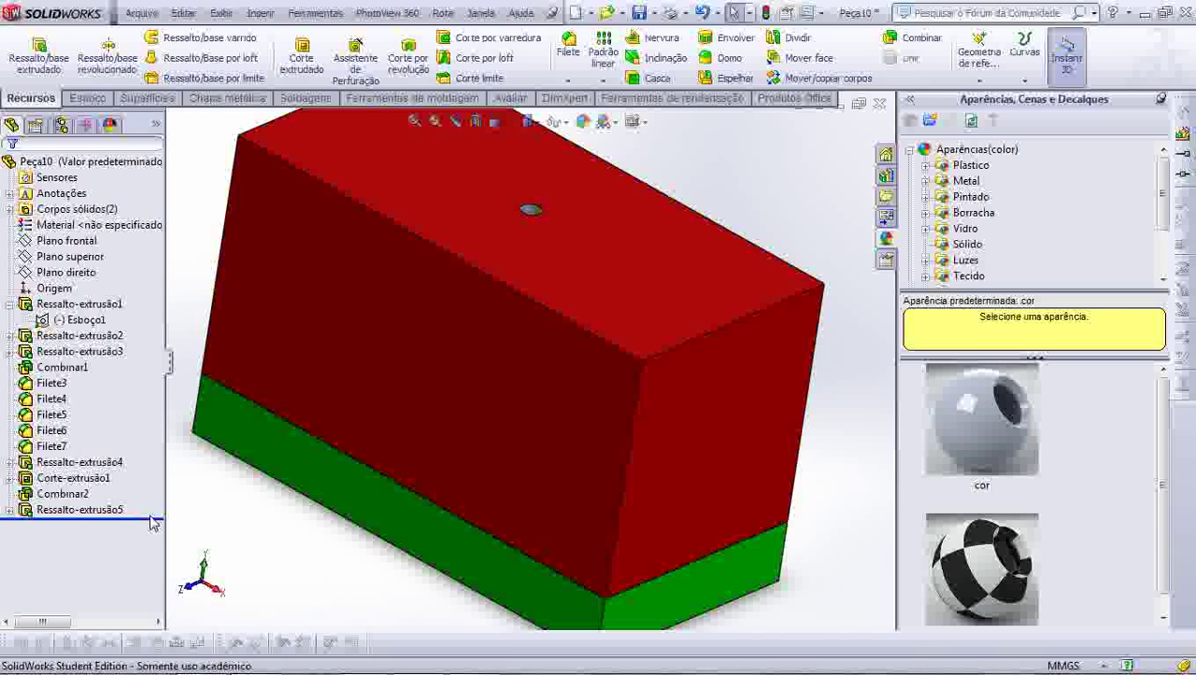
Section the model along Plano frontal and turn it toward a frontal view.
{"action": "left_click", "coordinate": [476, 120]}
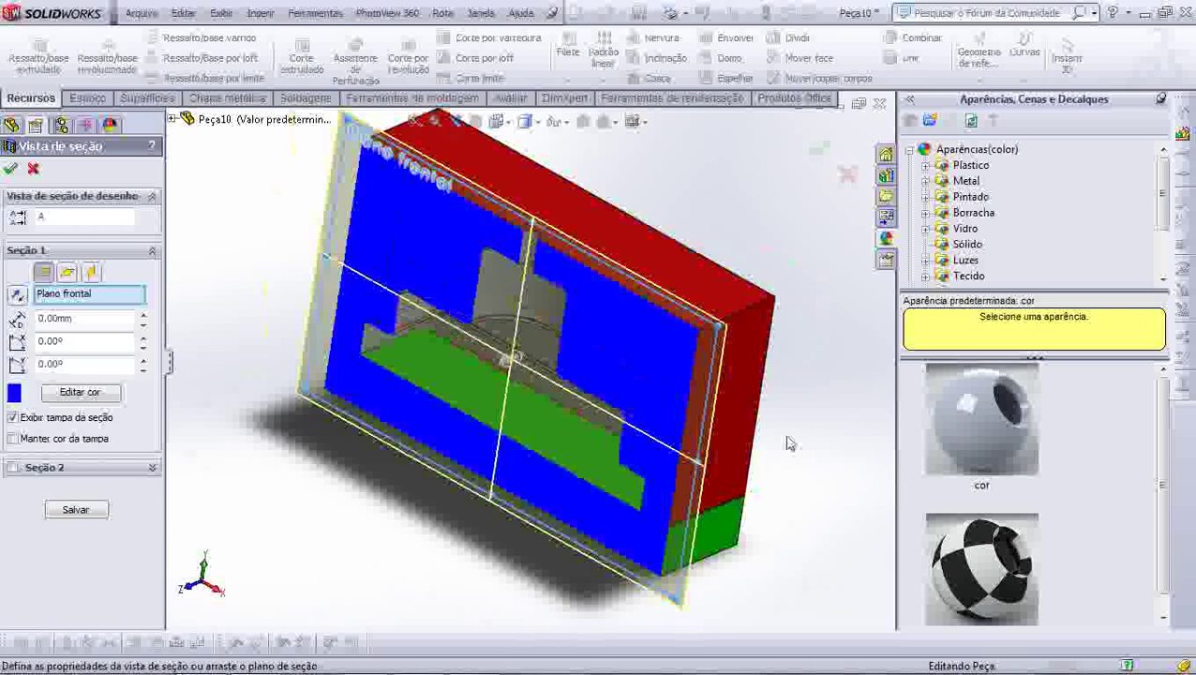
{"action": "mouse_move", "coordinate": [790, 443]}
{"action": "middle_mouse_down"}
{"action": "mouse_move", "coordinate": [366, 402]}
{"action": "mouse_move", "coordinate": [710, 167]}
{"action": "middle_mouse_up"}
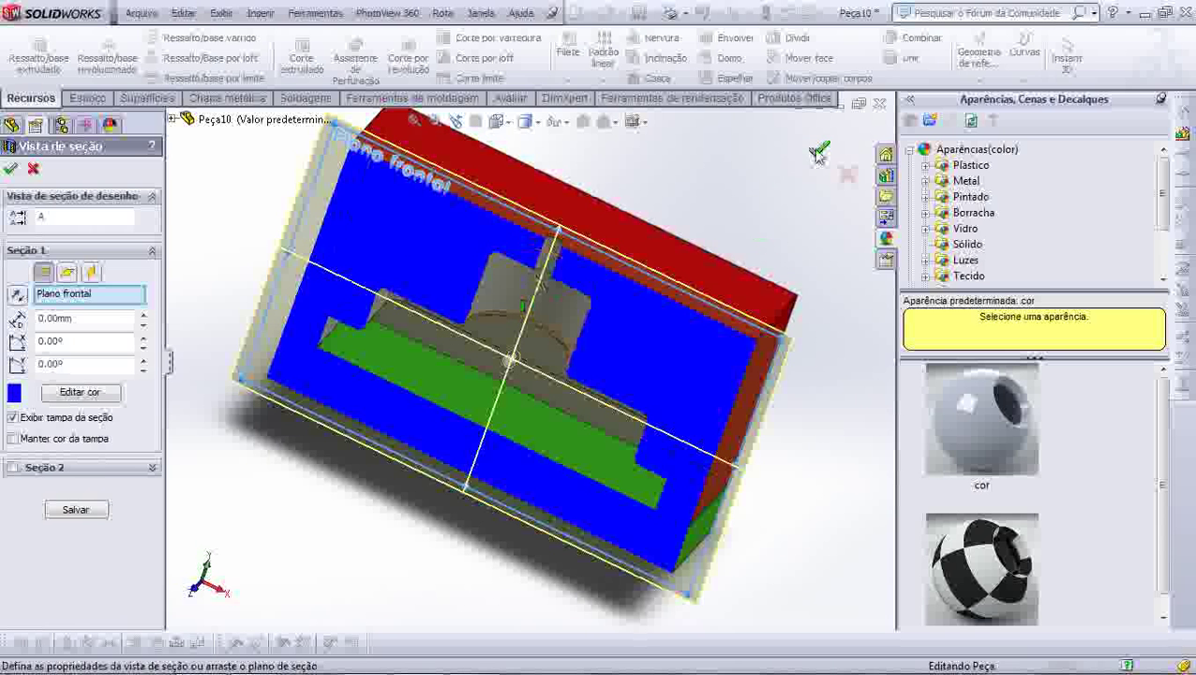
{"action": "key", "text": "Return"}
{"action": "middle_click_drag", "start_coordinate": [585, 356], "coordinate": [565, 272]}
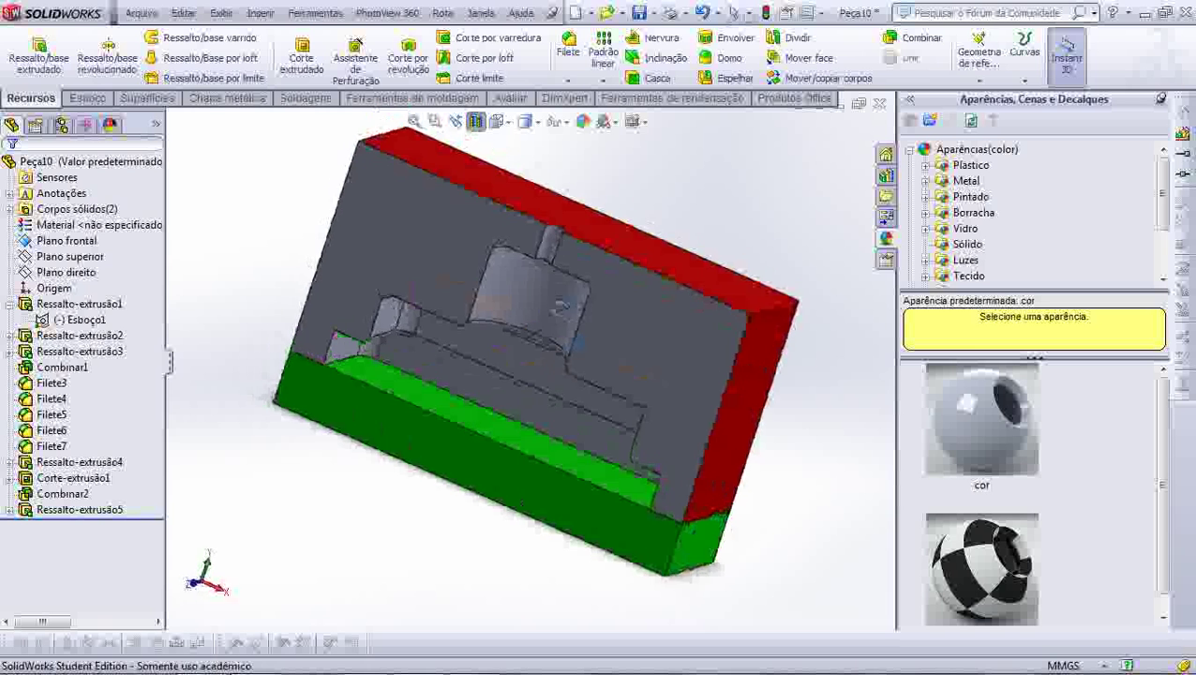
{"action": "scroll", "coordinate": [560, 375], "scroll_direction": "up", "scroll_amount": 2}
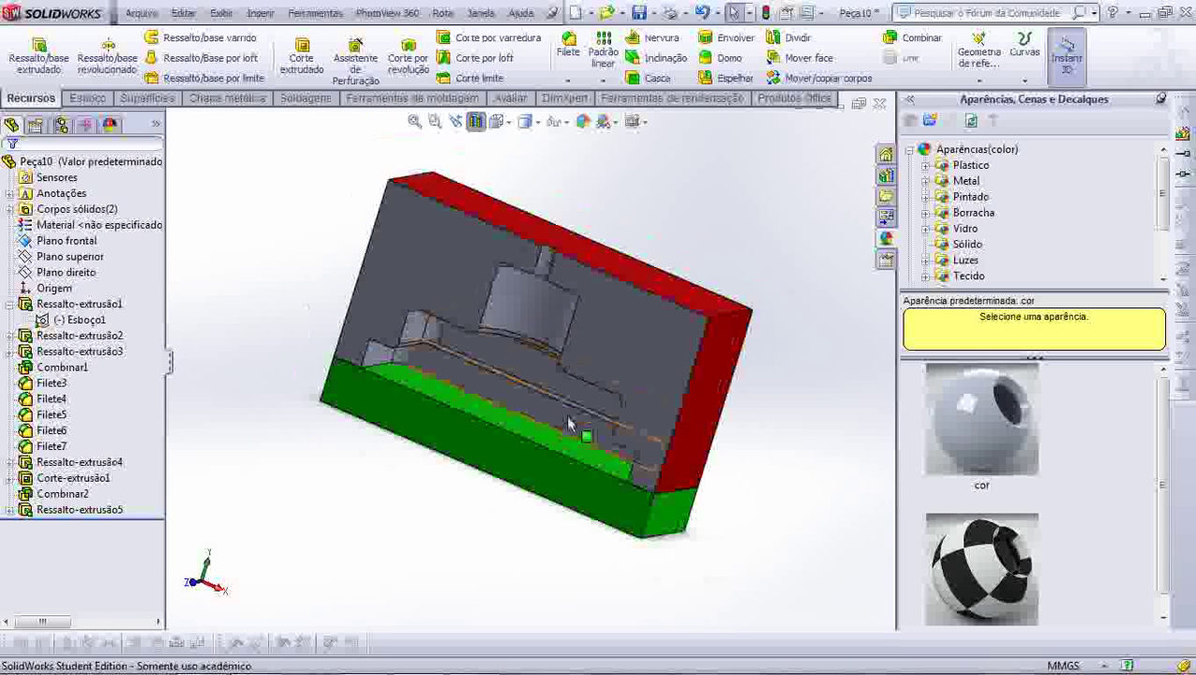
{"action": "mouse_move", "coordinate": [591, 468]}
{"action": "middle_mouse_down"}
{"action": "mouse_move", "coordinate": [544, 451]}
{"action": "mouse_move", "coordinate": [569, 483]}
{"action": "mouse_move", "coordinate": [548, 491]}
{"action": "middle_mouse_up"}
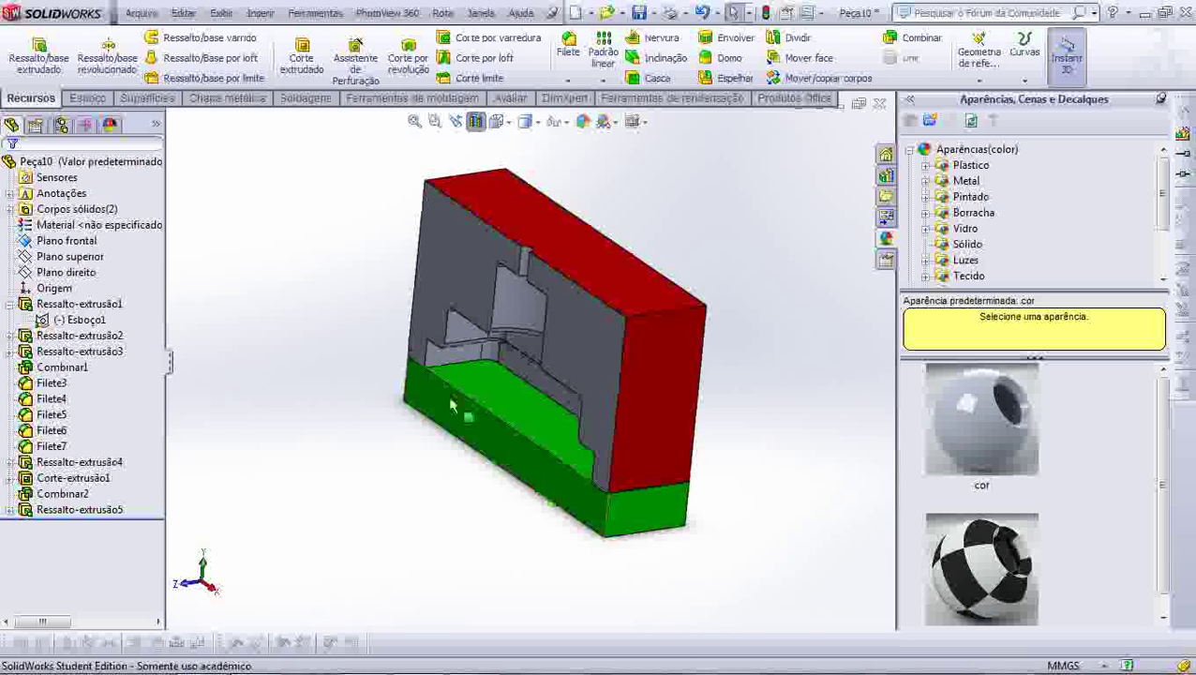
{"action": "scroll", "coordinate": [354, 339], "scroll_direction": "down", "scroll_amount": 2}
Orbit to a near-frontal section view and launch the PhotoView 360 final render.
{"action": "mouse_move", "coordinate": [353, 339]}
{"action": "middle_mouse_down"}
{"action": "mouse_move", "coordinate": [339, 259]}
{"action": "mouse_move", "coordinate": [373, 312]}
{"action": "mouse_move", "coordinate": [347, 277]}
{"action": "mouse_move", "coordinate": [368, 283]}
{"action": "middle_mouse_up"}
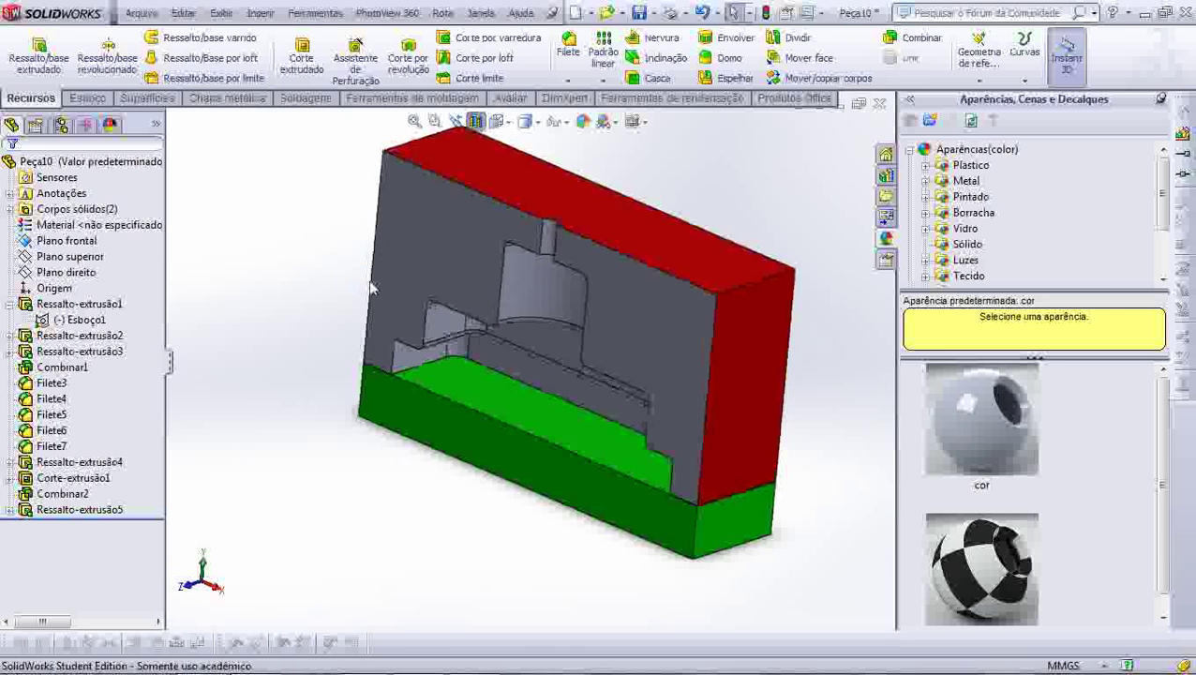
{"action": "middle_click_drag", "start_coordinate": [778, 361], "coordinate": [780, 328]}
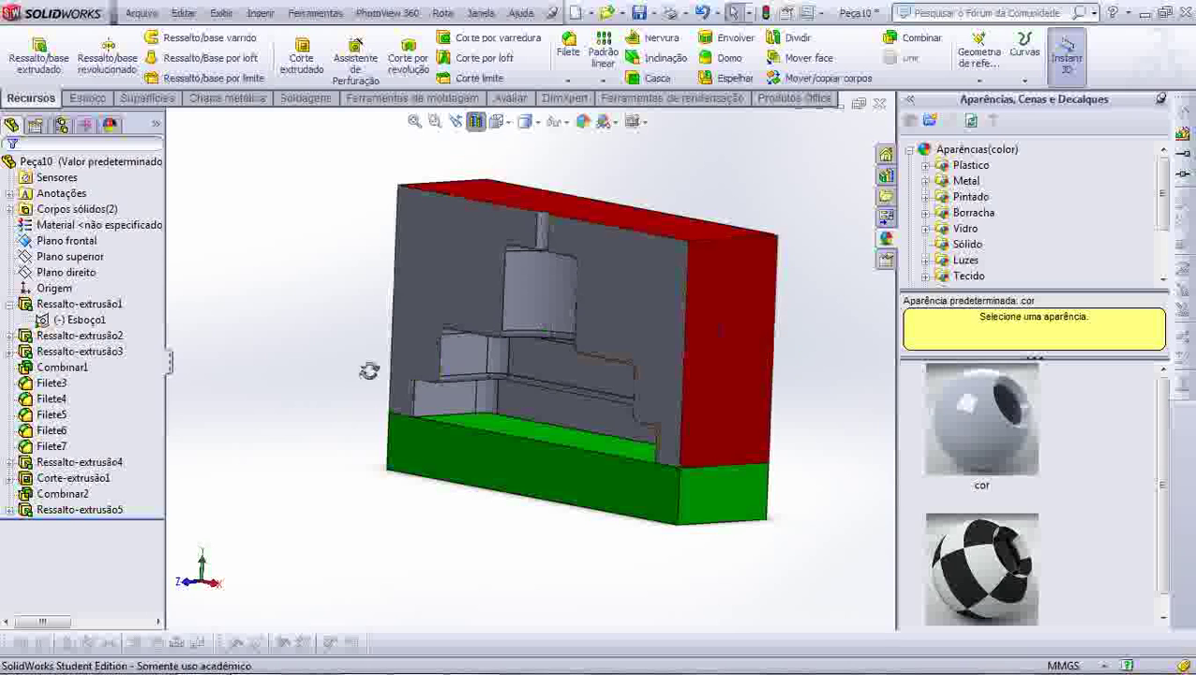
{"action": "mouse_move", "coordinate": [369, 371]}
{"action": "middle_mouse_down"}
{"action": "mouse_move", "coordinate": [410, 365]}
{"action": "mouse_move", "coordinate": [399, 353]}
{"action": "mouse_move", "coordinate": [597, 224]}
{"action": "mouse_move", "coordinate": [716, 239]}
{"action": "middle_mouse_up"}
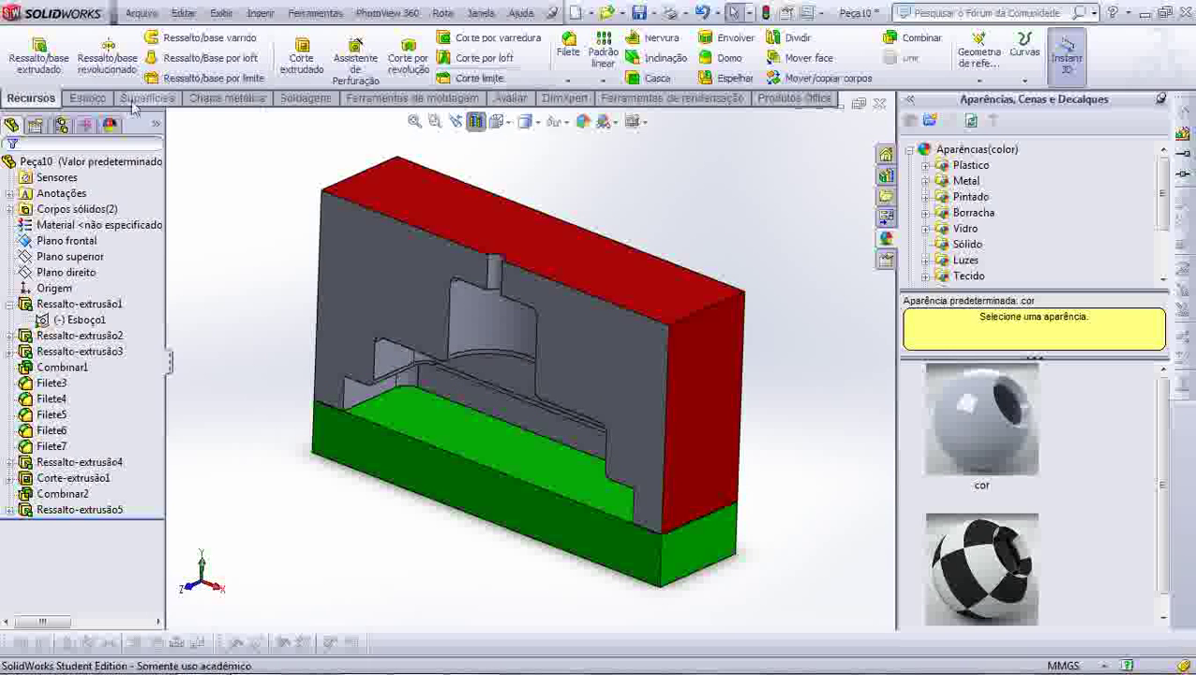
{"action": "left_click", "coordinate": [671, 99]}
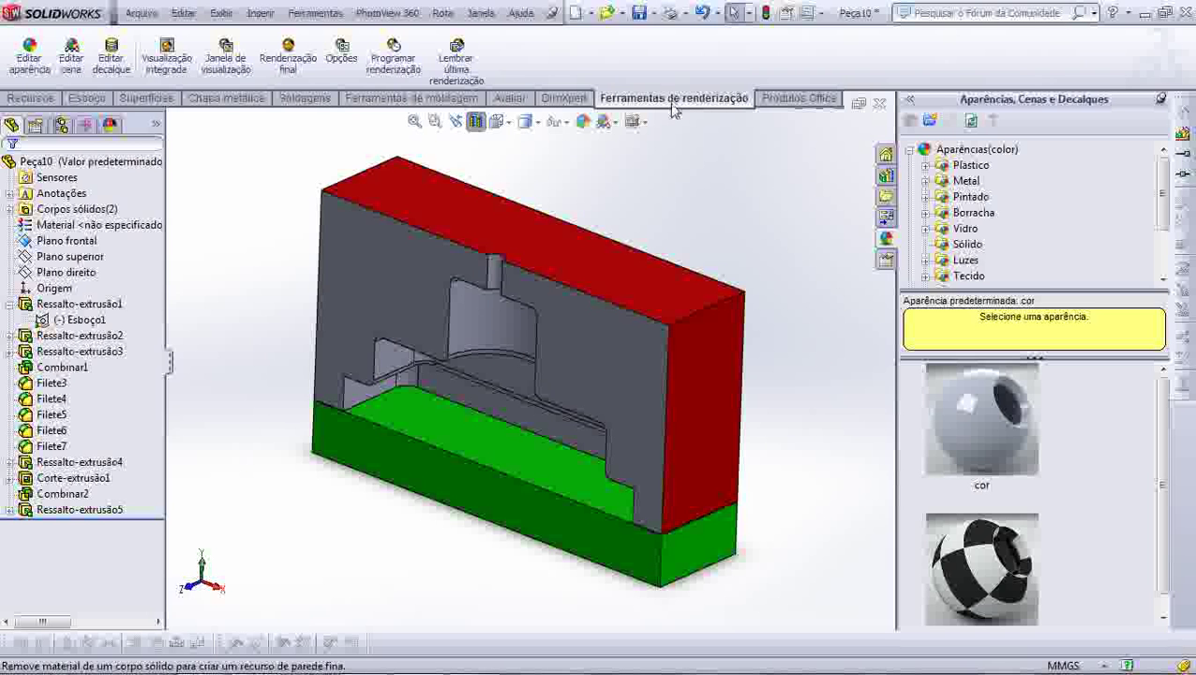
{"action": "left_click", "coordinate": [291, 62]}
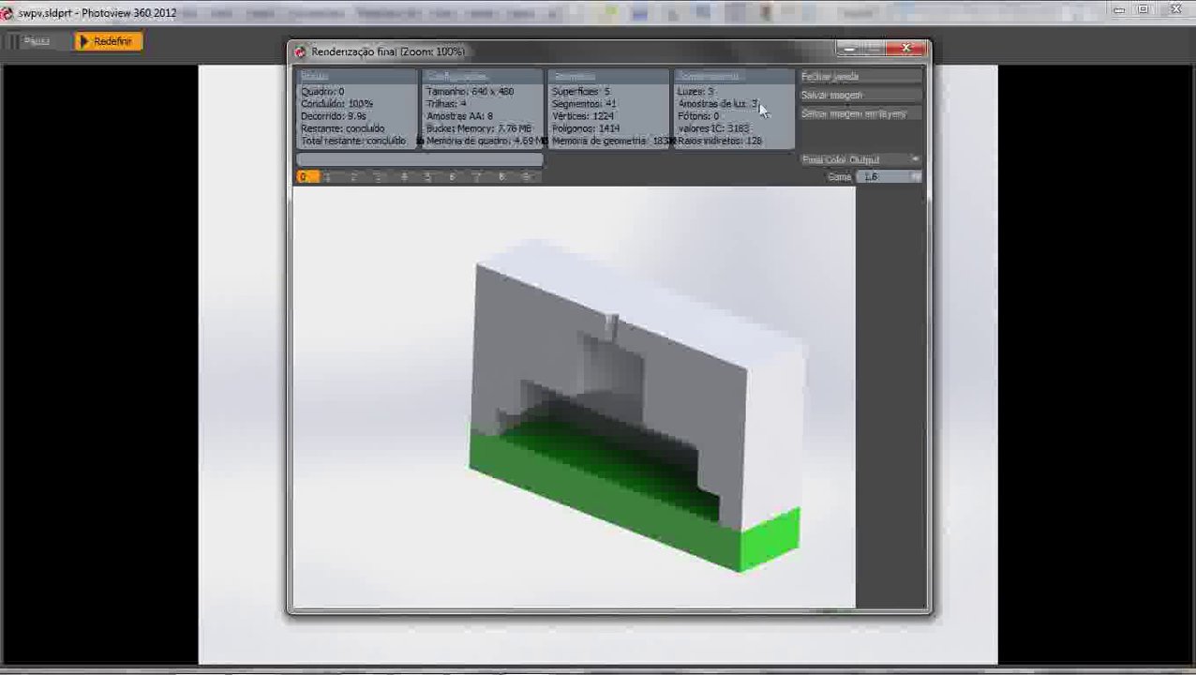
Close the finished final render window and exit PhotoView 360.
{"action": "left_click", "coordinate": [904, 48]}
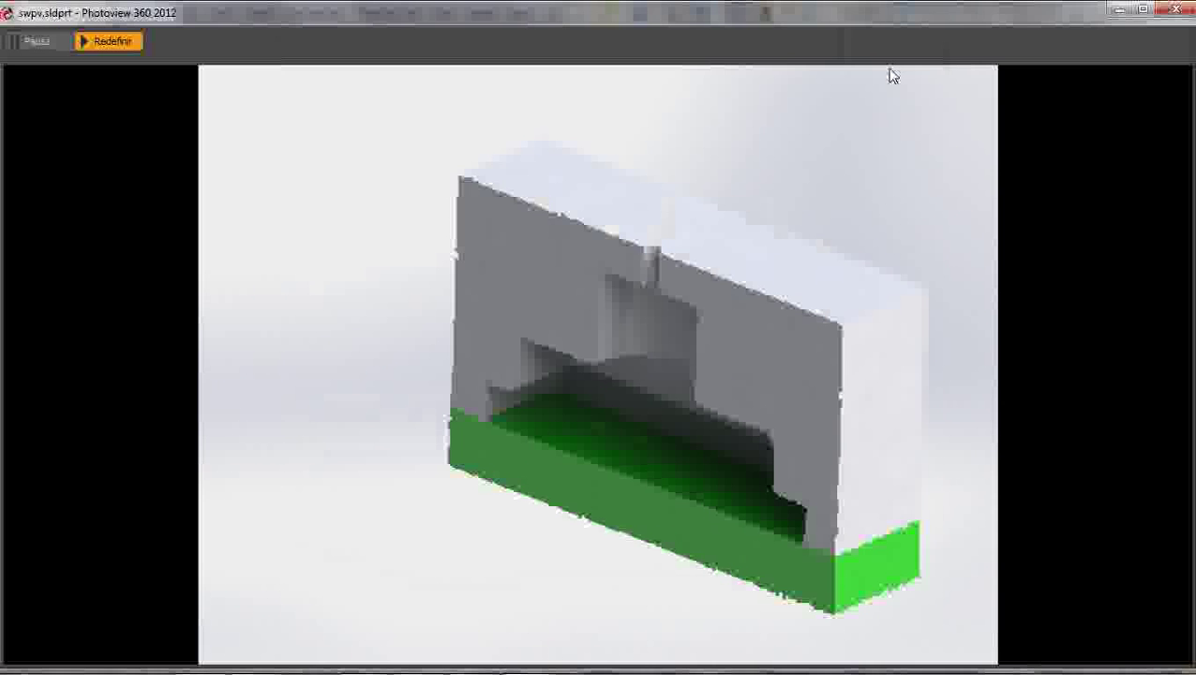
{"action": "left_click", "coordinate": [1174, 11]}
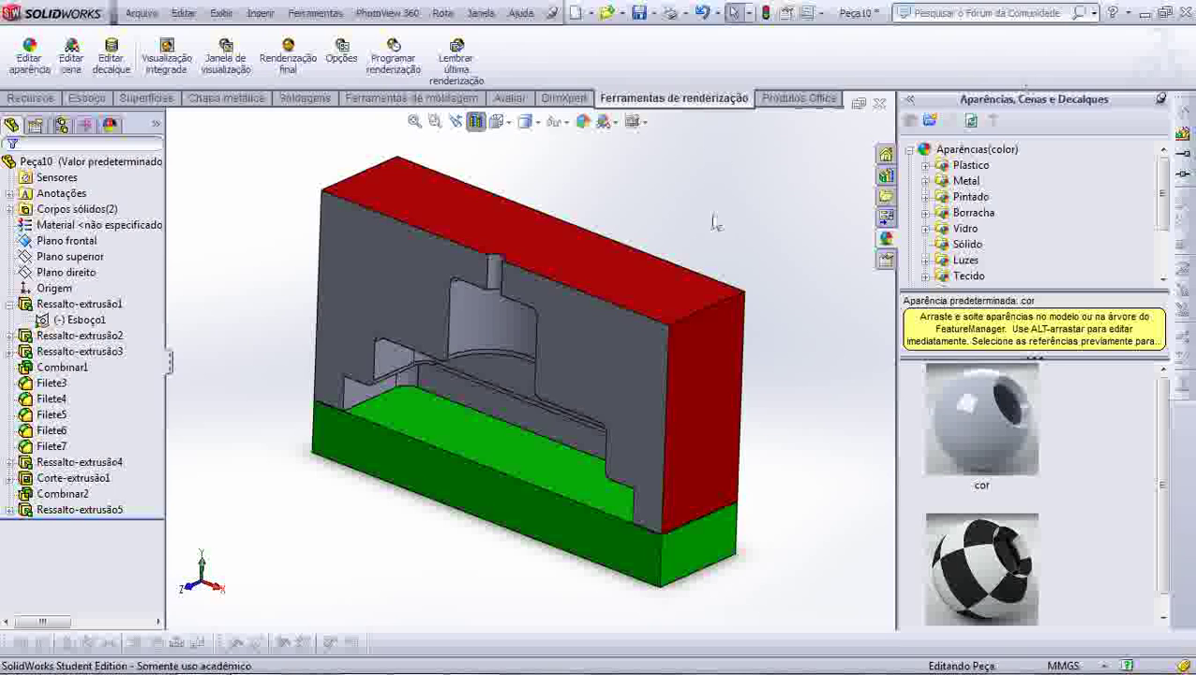
{"action": "middle_click_drag", "start_coordinate": [774, 266], "coordinate": [764, 300]}
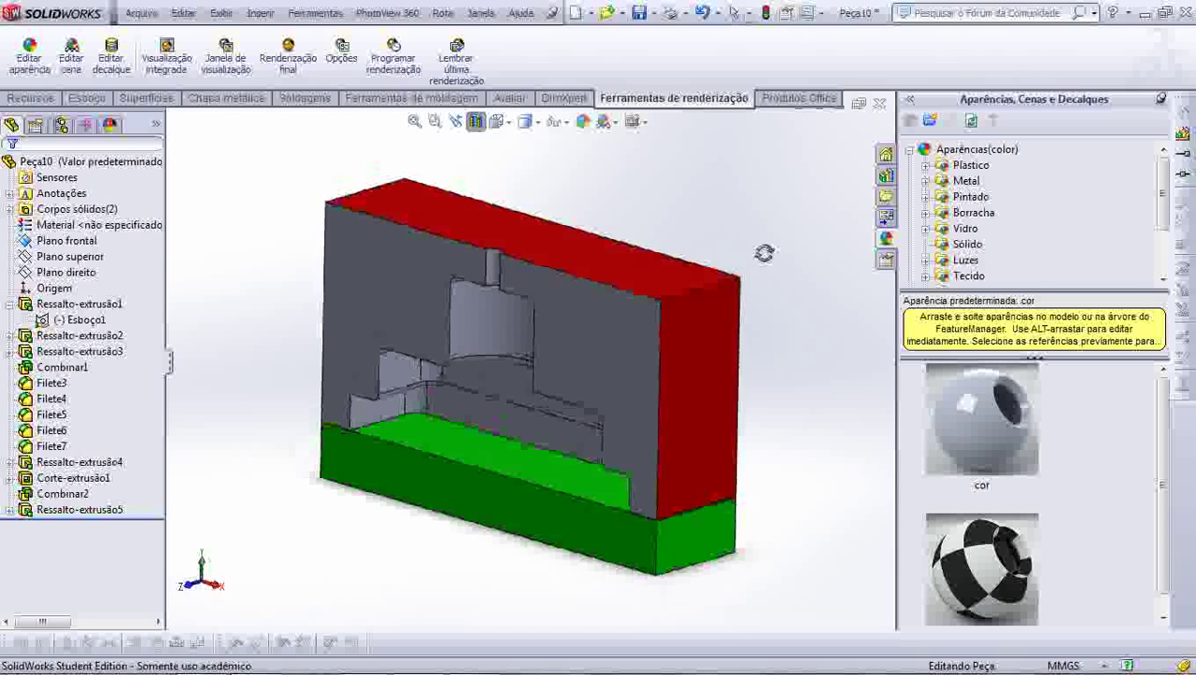